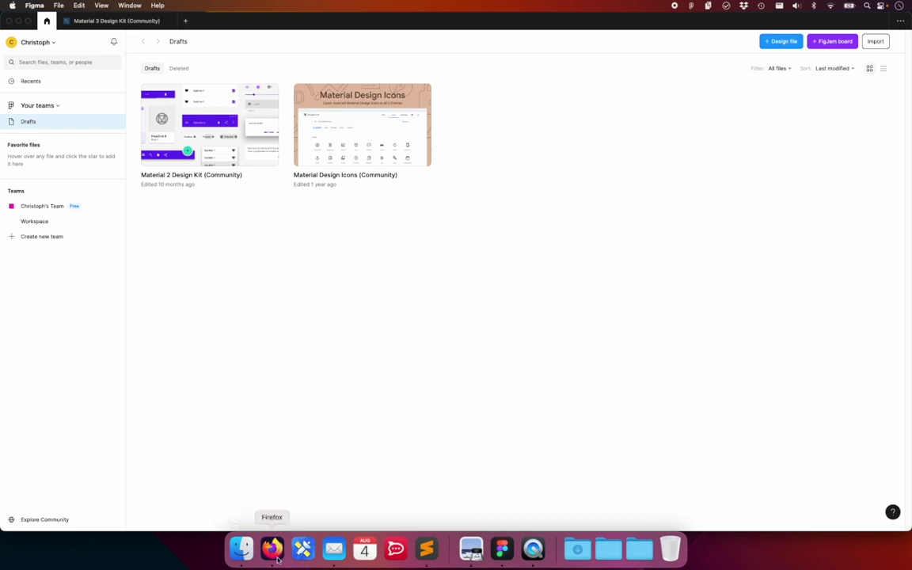
Step: Bring Firefox forward and open the Material Design 3 Get Started page
left_click(275, 554)
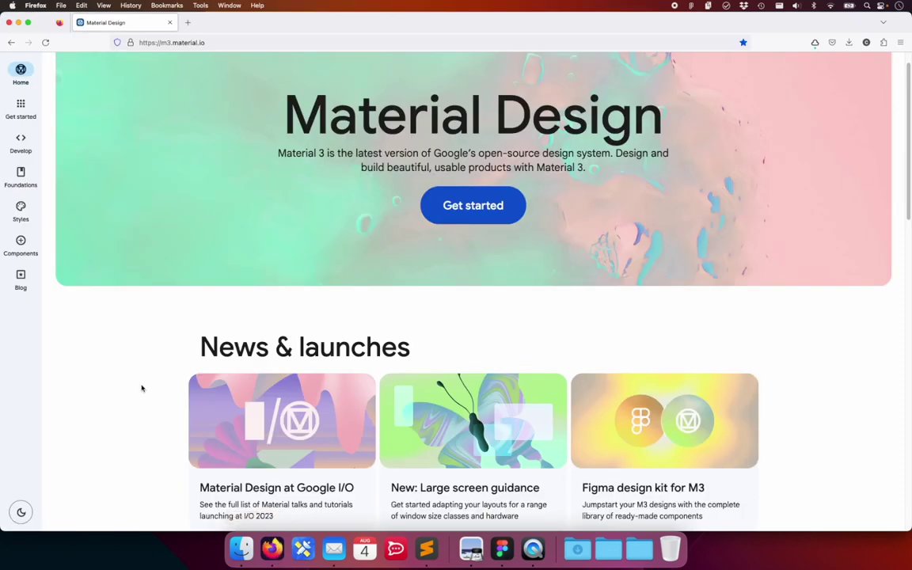
scroll(142, 388, "up", 2)
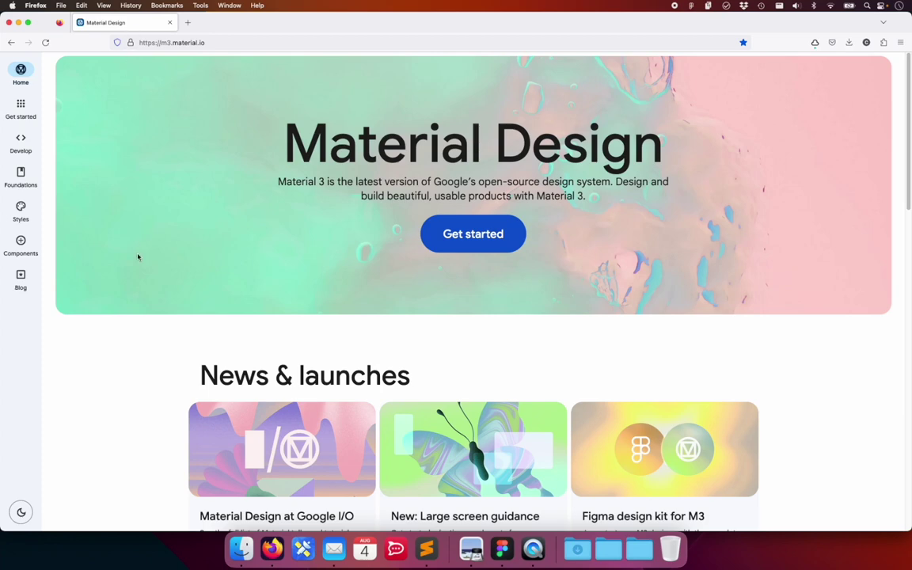
left_click(31, 112)
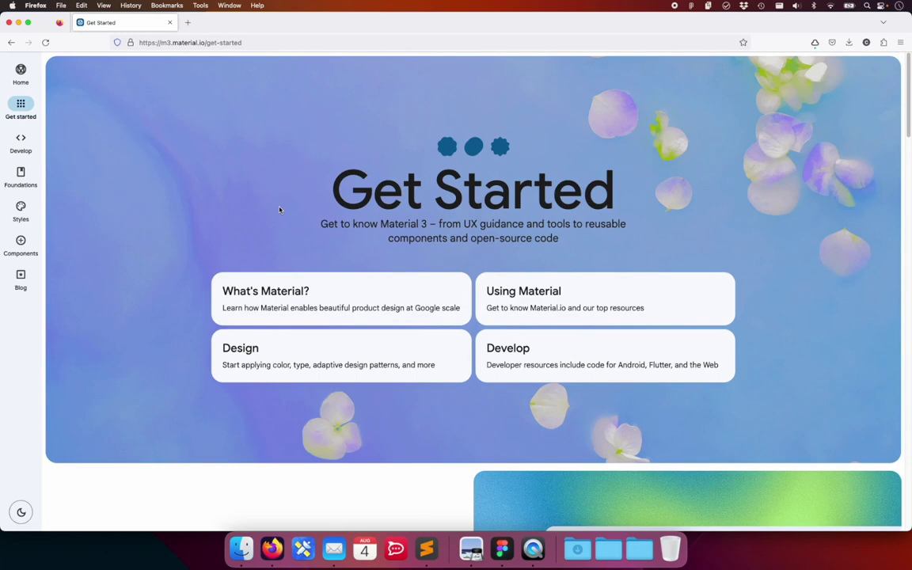
Step: Visit the Develop section, then open the Foundations overview at m3.material.io/foundations
left_click(21, 140)
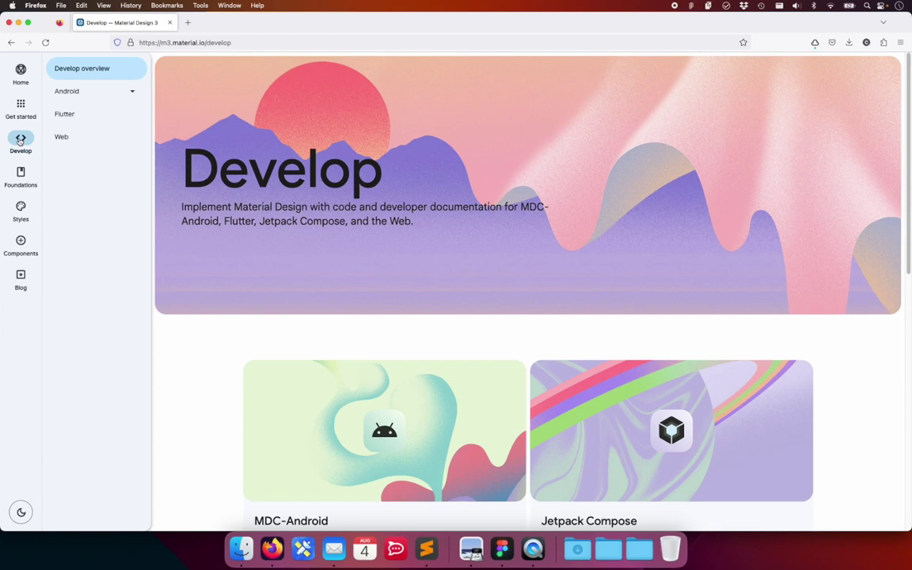
left_click(21, 176)
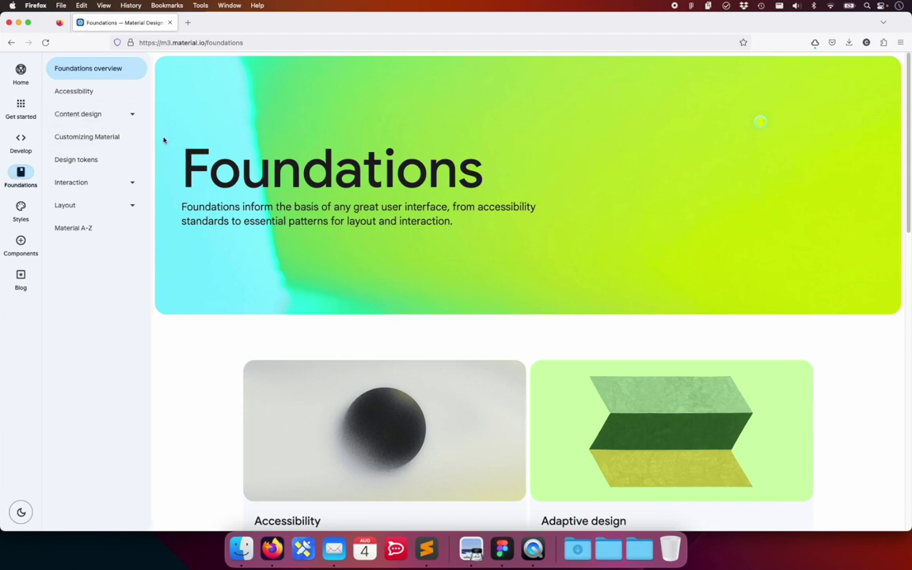
Step: Browse Customizing Material and Design tokens, and expand the Interaction and Layout topics
left_click(104, 138)
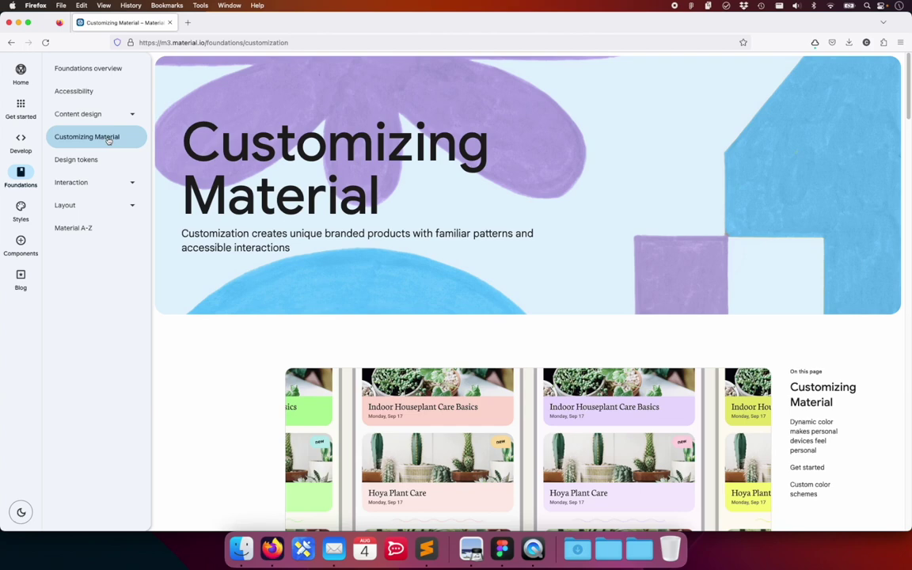
left_click(92, 160)
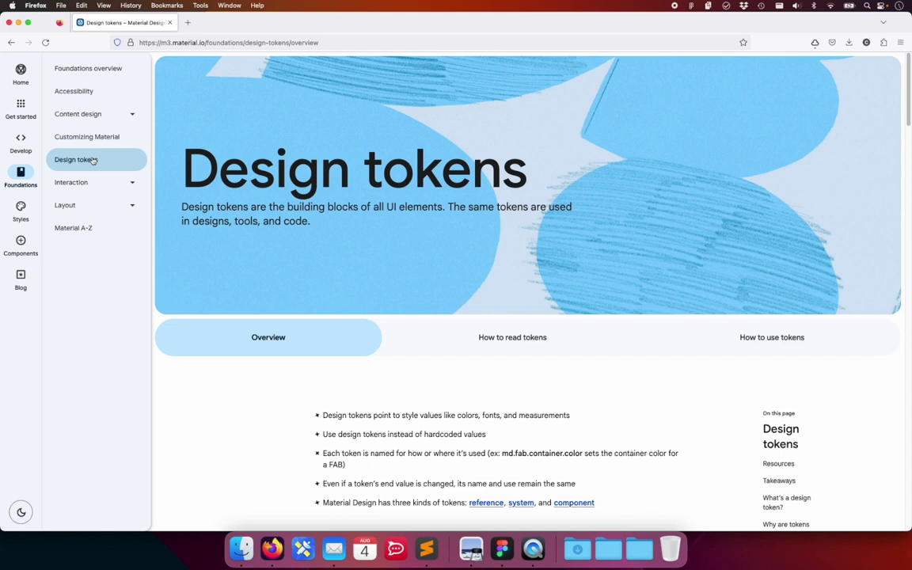
left_click(133, 183)
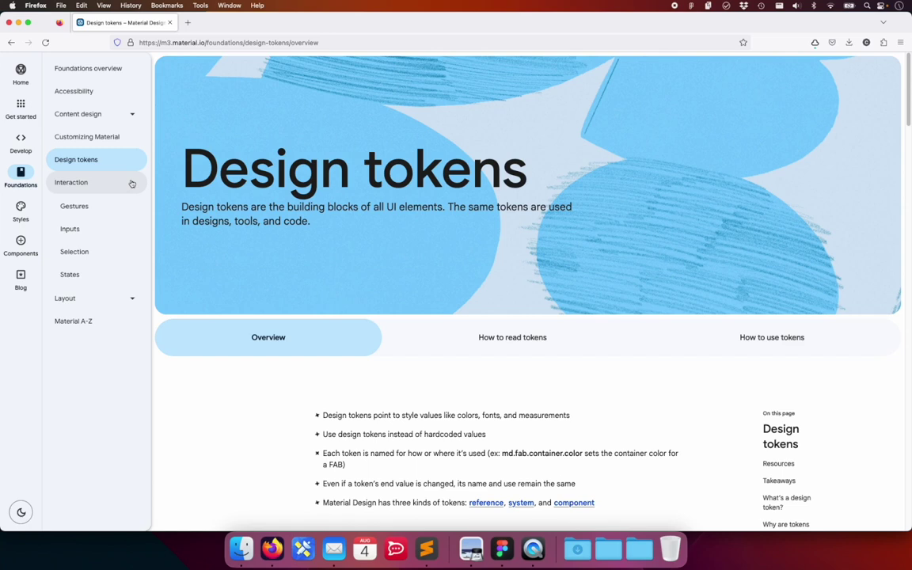
left_click(131, 297)
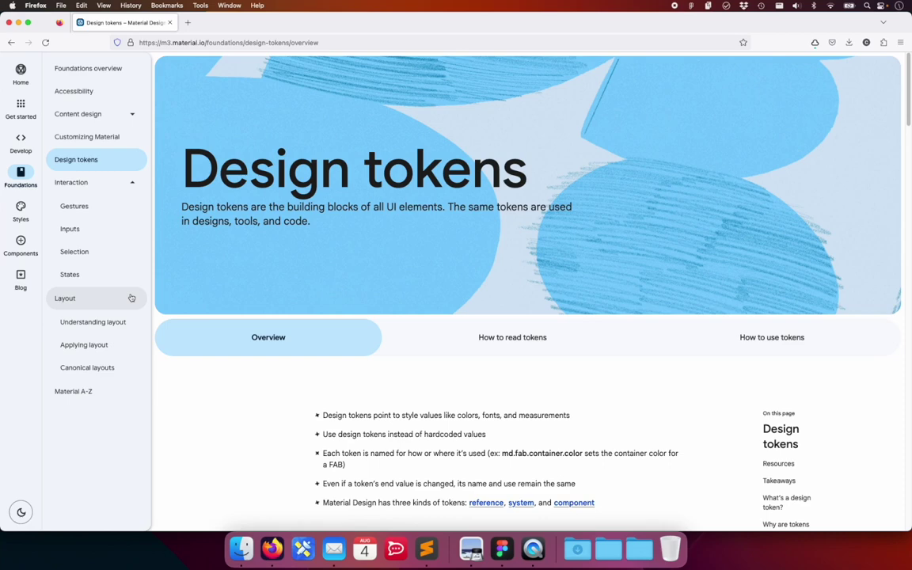
Step: Open Material A-Z, then the Styles overview with the Color topic expanded
left_click(117, 396)
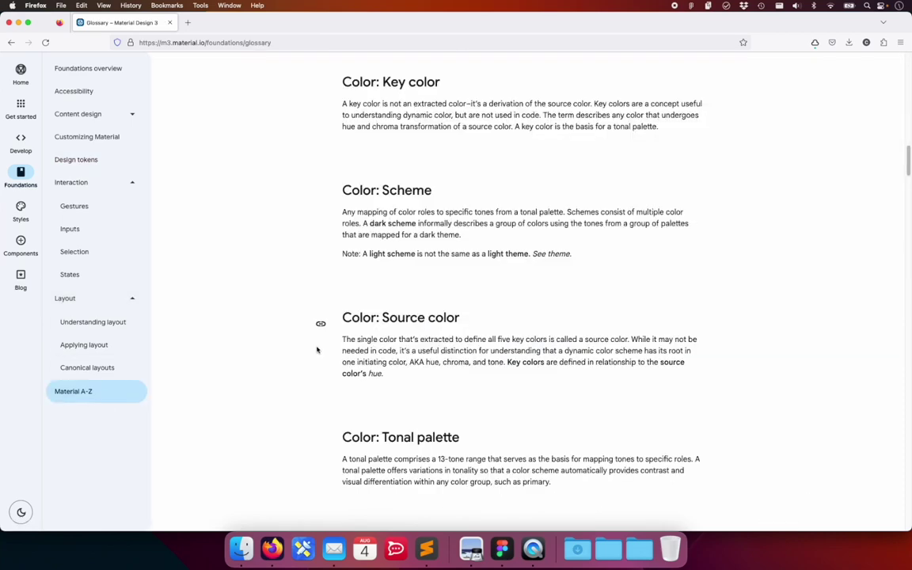
left_click(22, 207)
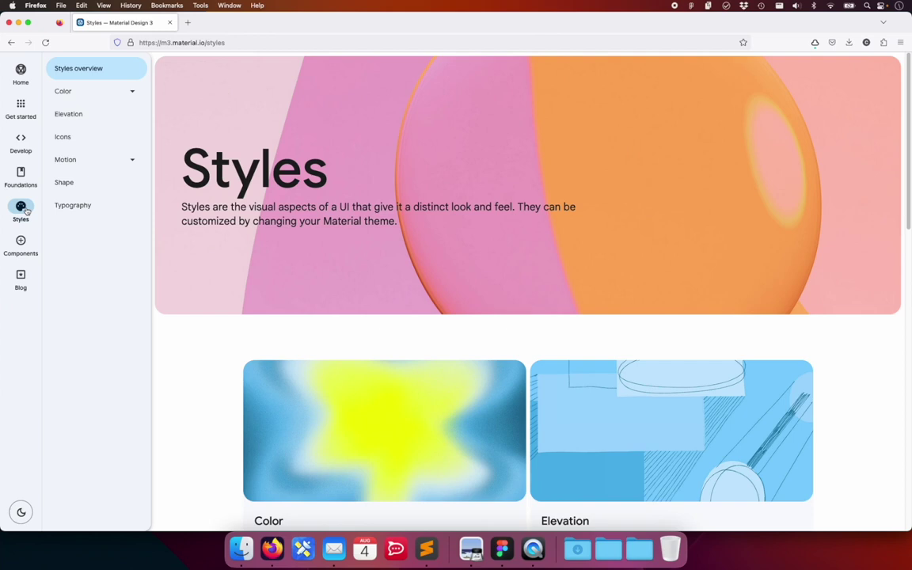
left_click(88, 97)
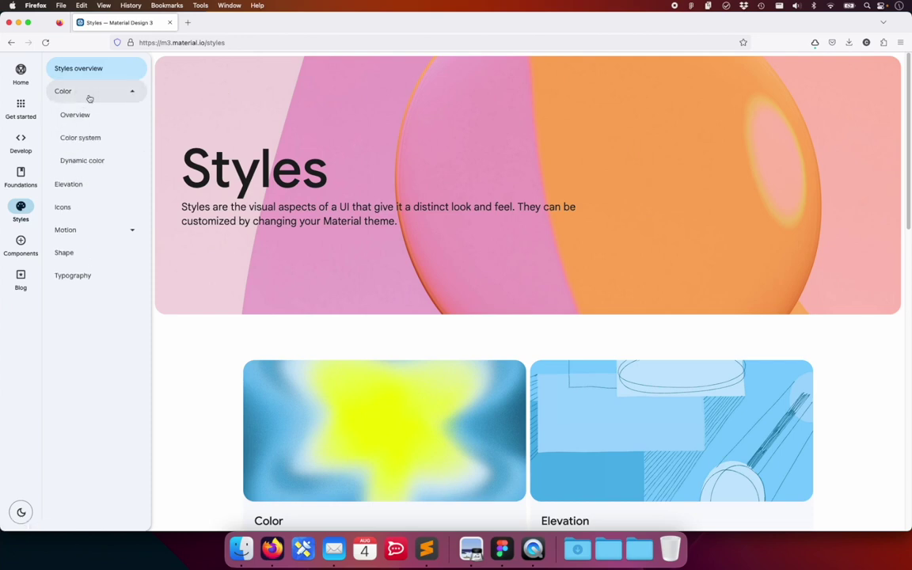
Step: Visit the Dynamic color, Icons and Typography pages, then open the Components overview
left_click(84, 160)
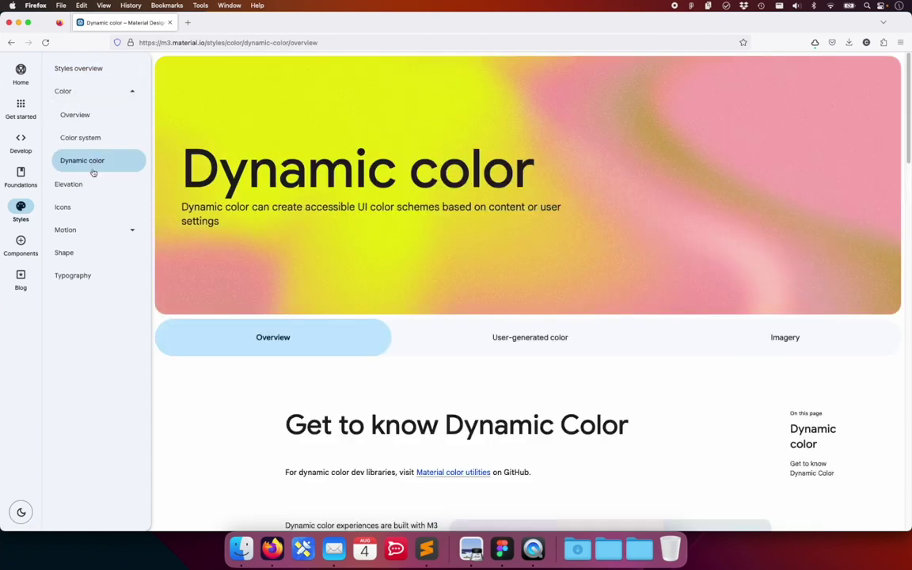
left_click(78, 215)
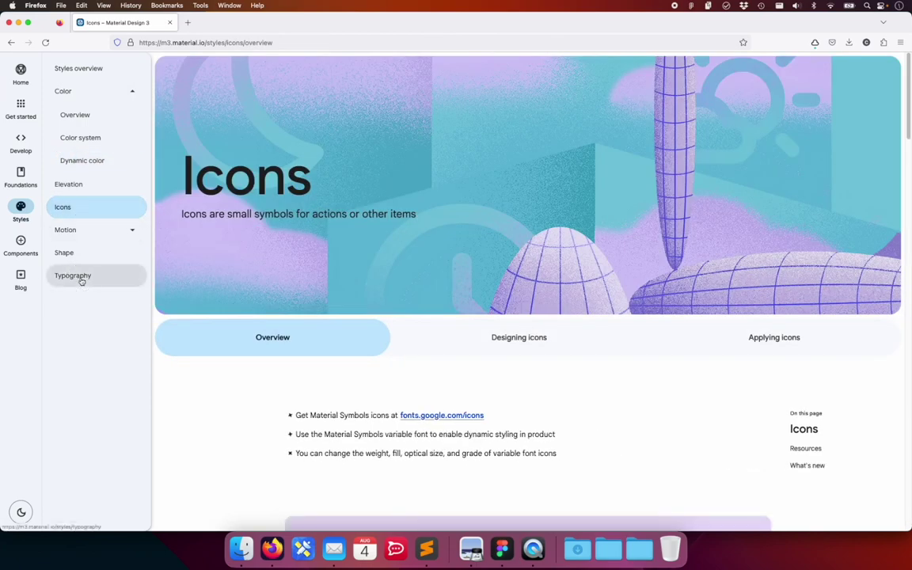
left_click(80, 278)
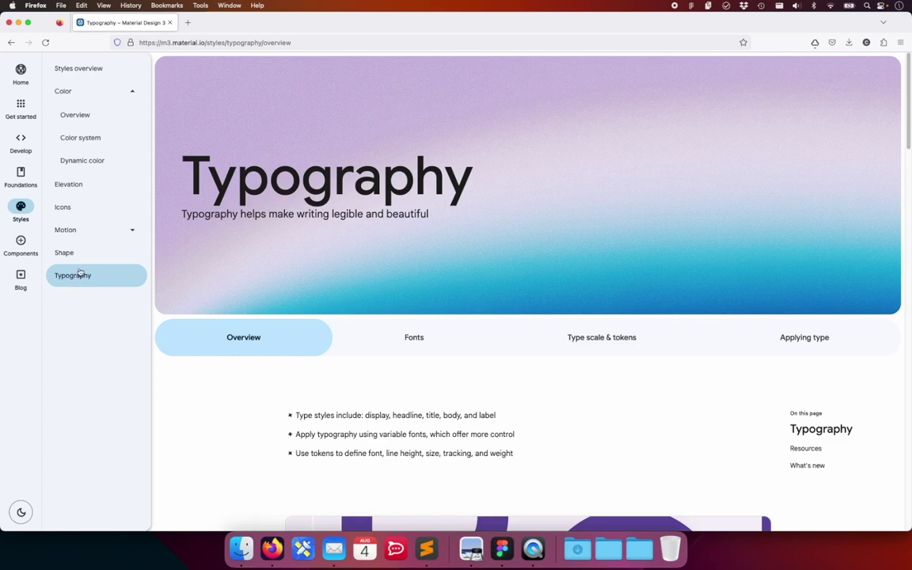
left_click(23, 248)
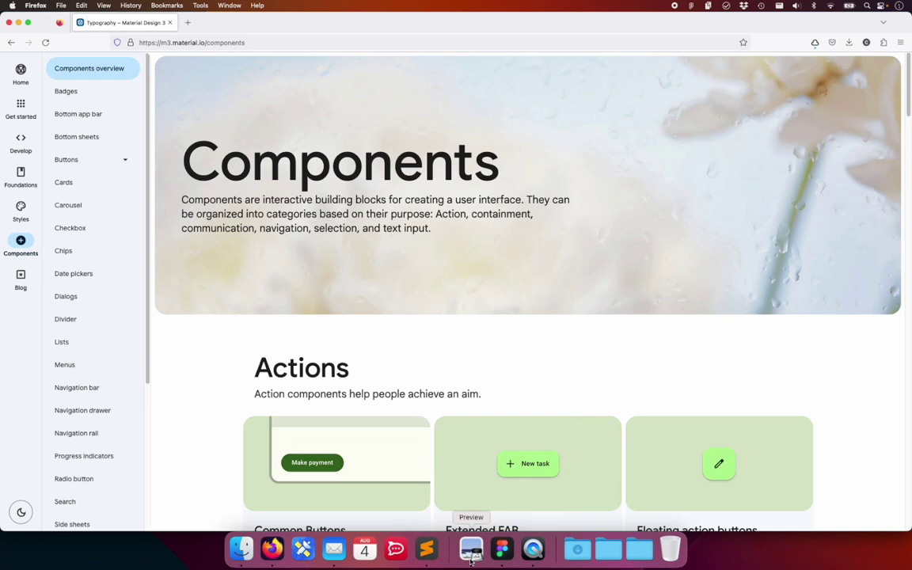
left_click(471, 551)
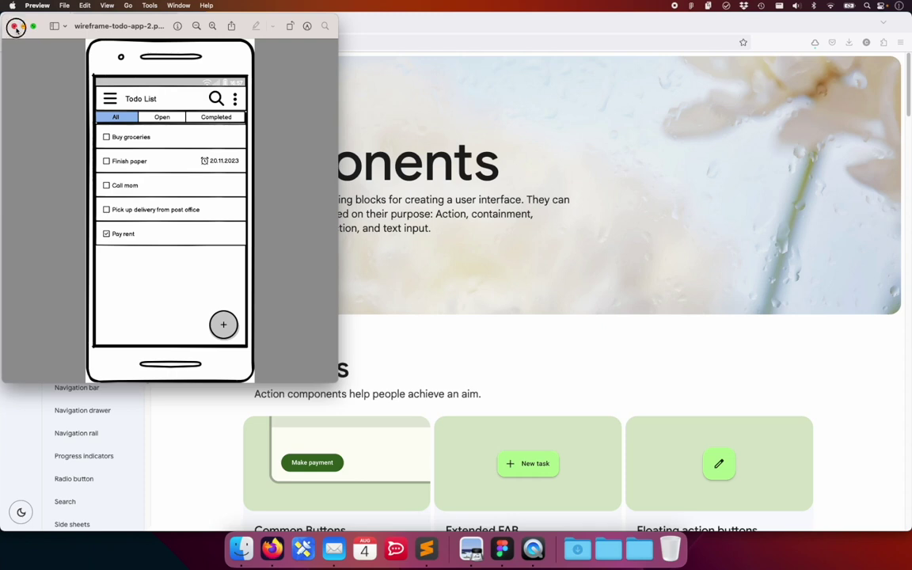
left_click(14, 27)
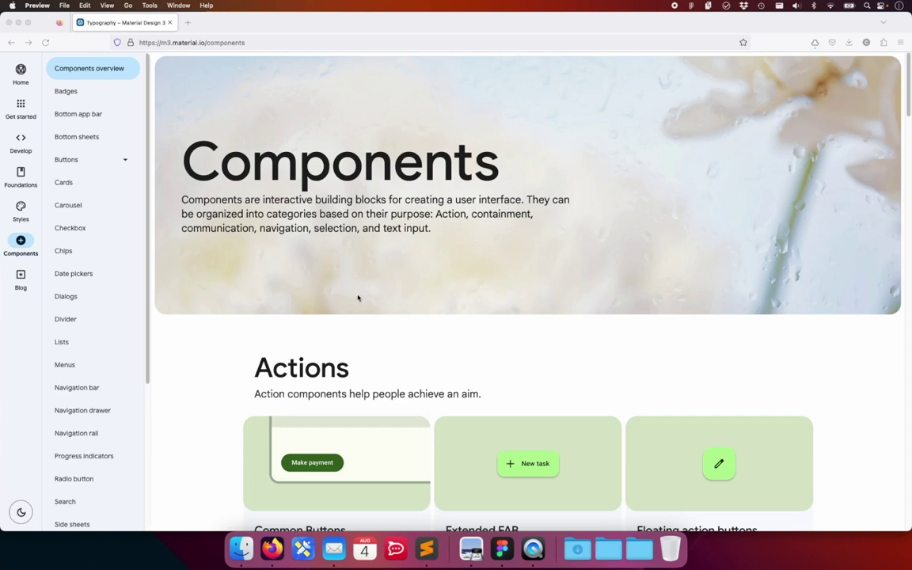
Step: Open the Top app bar component page and scroll through its overview
scroll(114, 337, "down", 5)
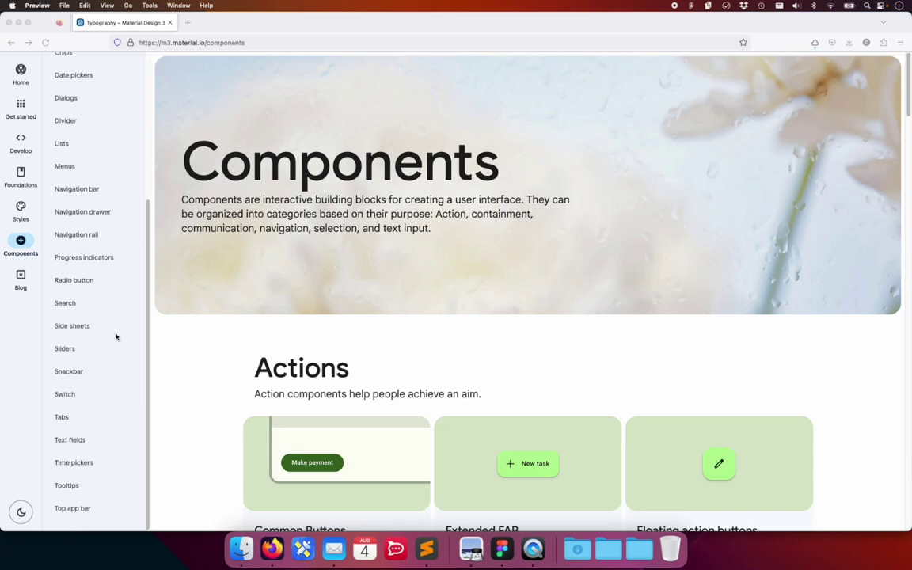
left_click(73, 510)
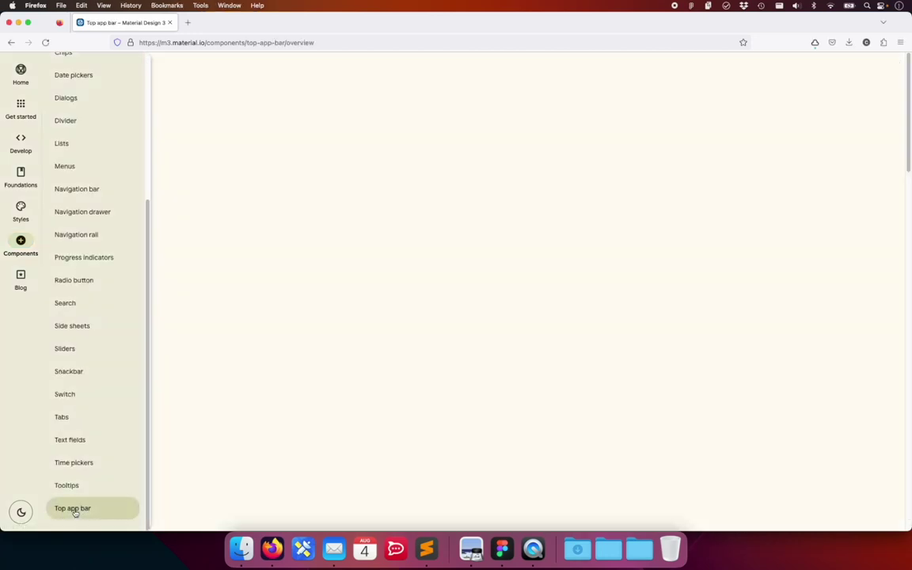
scroll(602, 411, "down", 2)
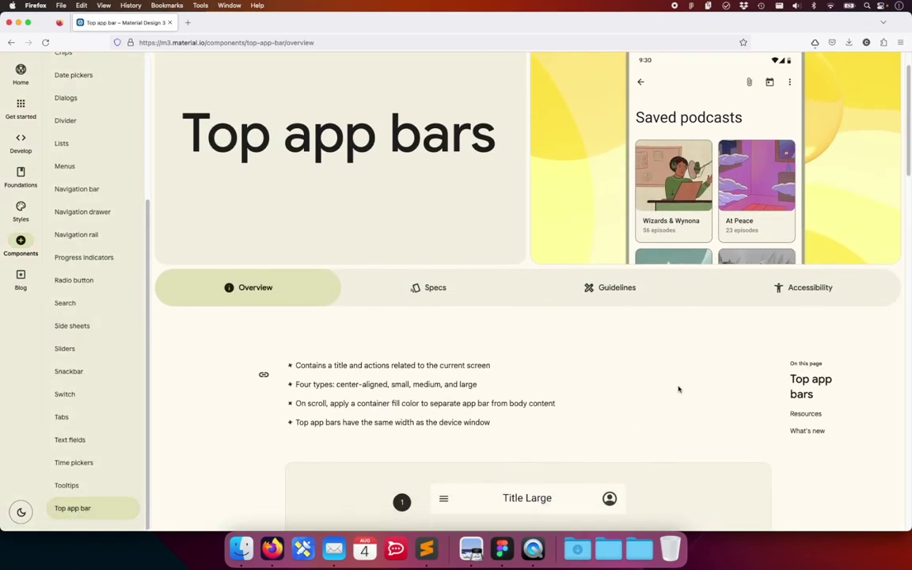
scroll(678, 387, "down", 3)
scroll(678, 388, "down", 3)
scroll(679, 388, "down", 2)
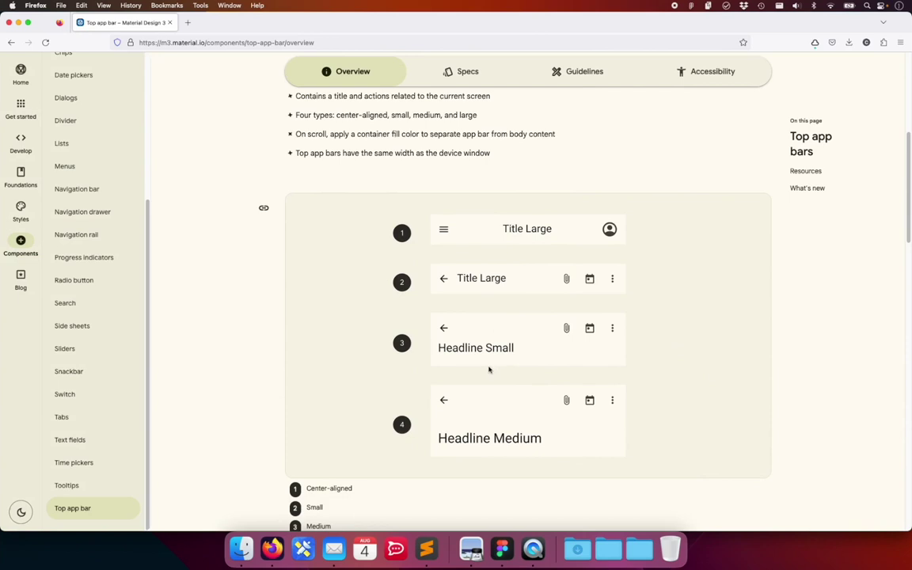
scroll(684, 409, "down", 5)
scroll(686, 406, "down", 3)
scroll(686, 404, "down", 3)
scroll(727, 395, "down", 2)
scroll(727, 395, "down", 3)
scroll(729, 396, "down", 3)
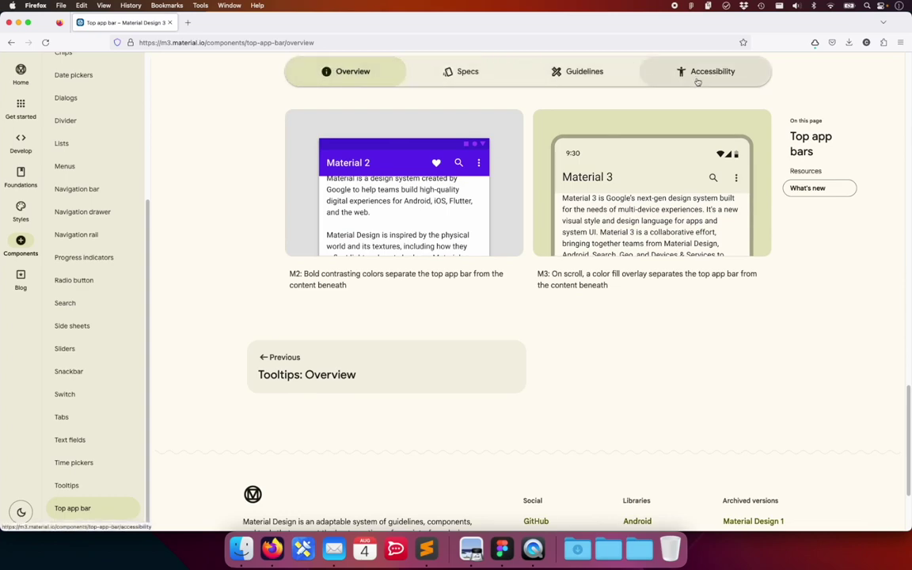
scroll(239, 393, "up", 10)
scroll(238, 393, "up", 20)
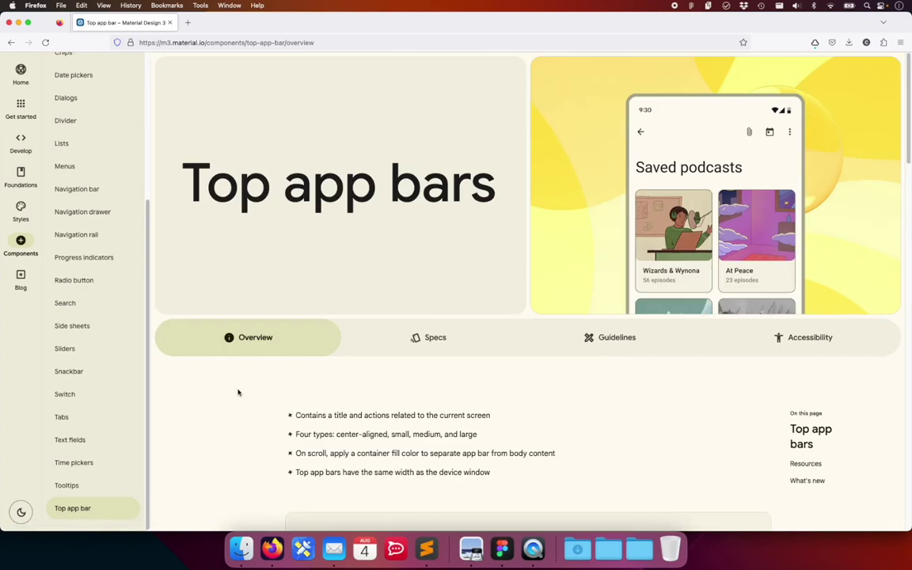
Step: Read through the Top app bar Specs tab
left_click(434, 344)
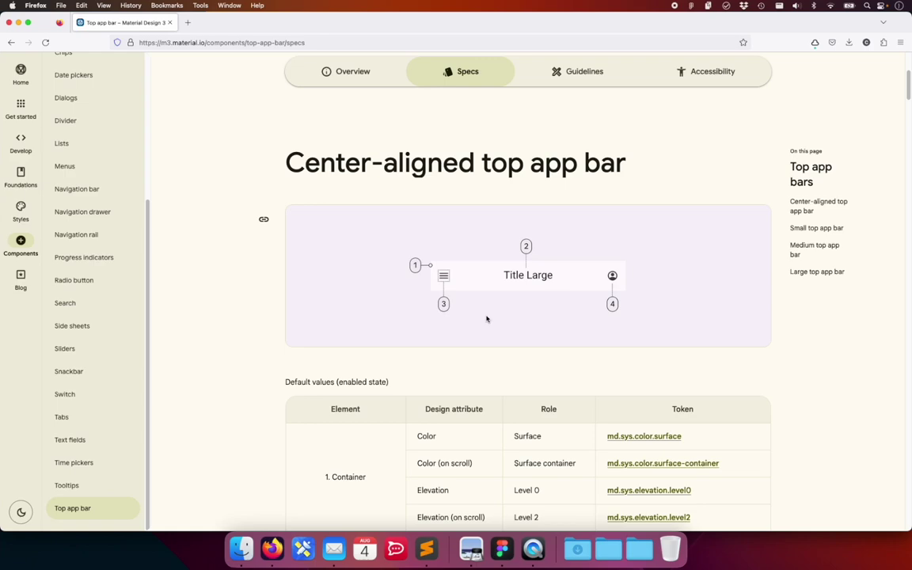
scroll(736, 314, "down", 5)
scroll(763, 320, "down", 1)
scroll(764, 320, "down", 1)
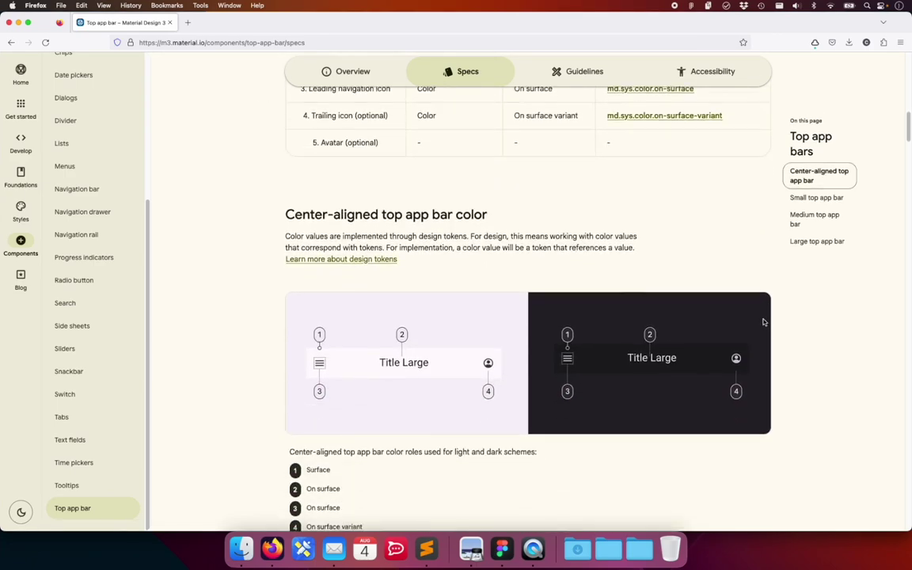
scroll(764, 322, "down", 2)
scroll(764, 323, "up", 5)
scroll(266, 361, "up", 10)
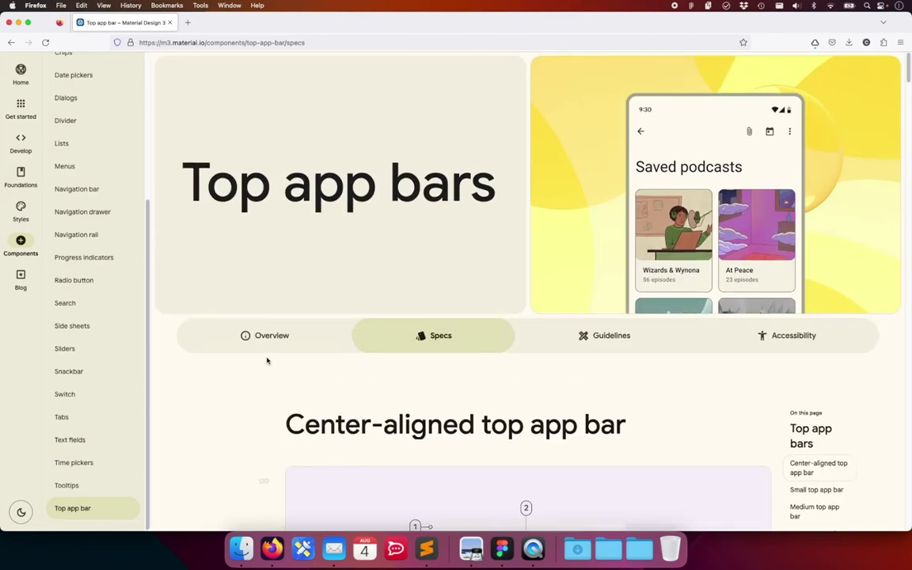
Step: Scroll the Top app bar Guidelines down to its Behavior section
left_click(631, 340)
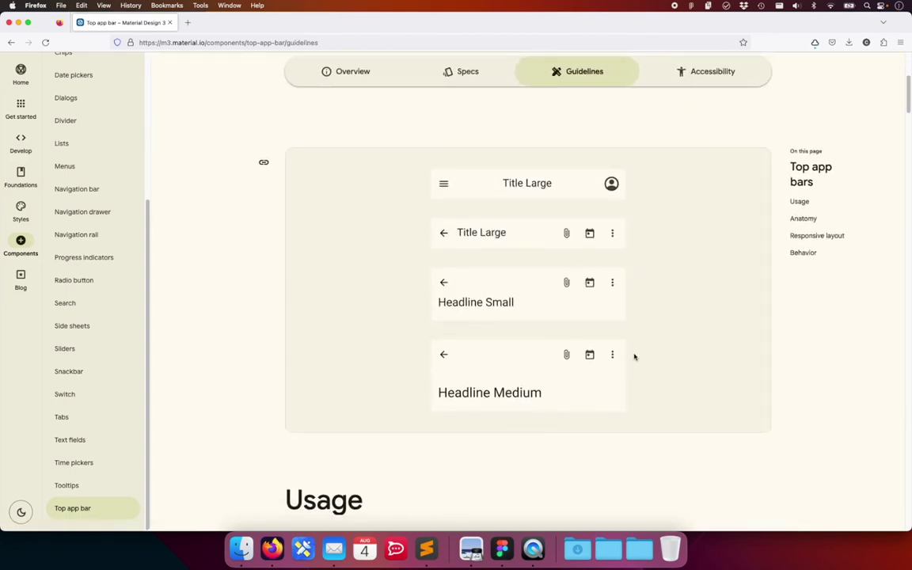
scroll(634, 357, "down", 5)
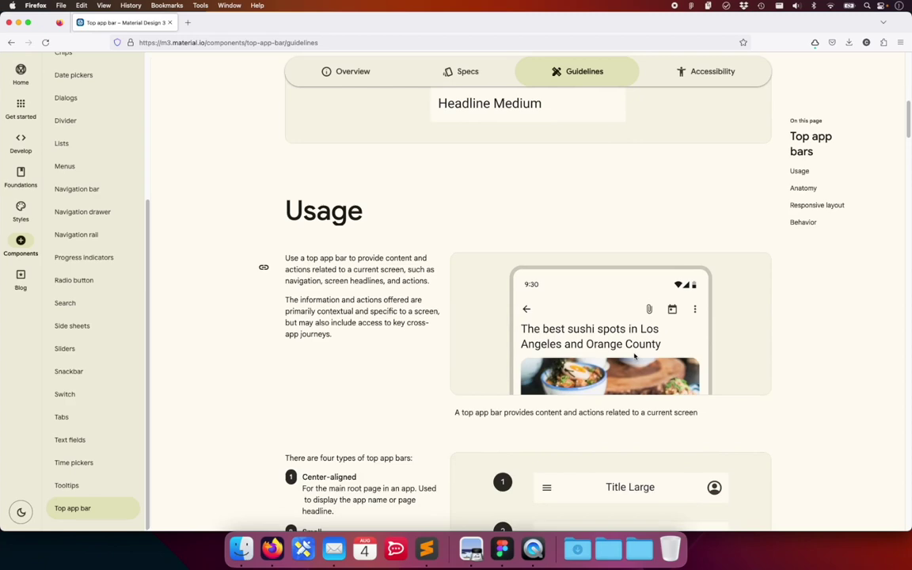
scroll(634, 357, "down", 1)
scroll(634, 357, "down", 1)
scroll(635, 356, "down", 1)
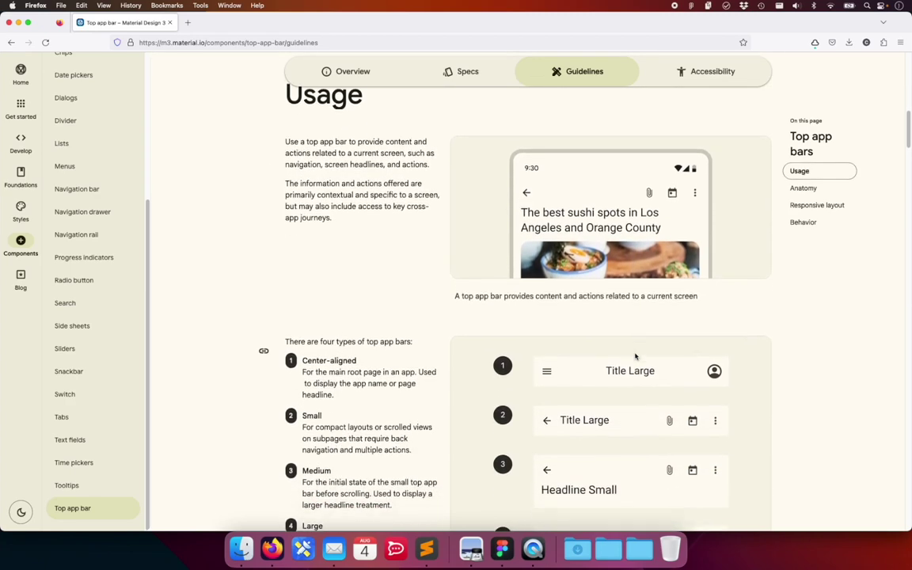
scroll(634, 356, "down", 1)
scroll(635, 357, "down", 3)
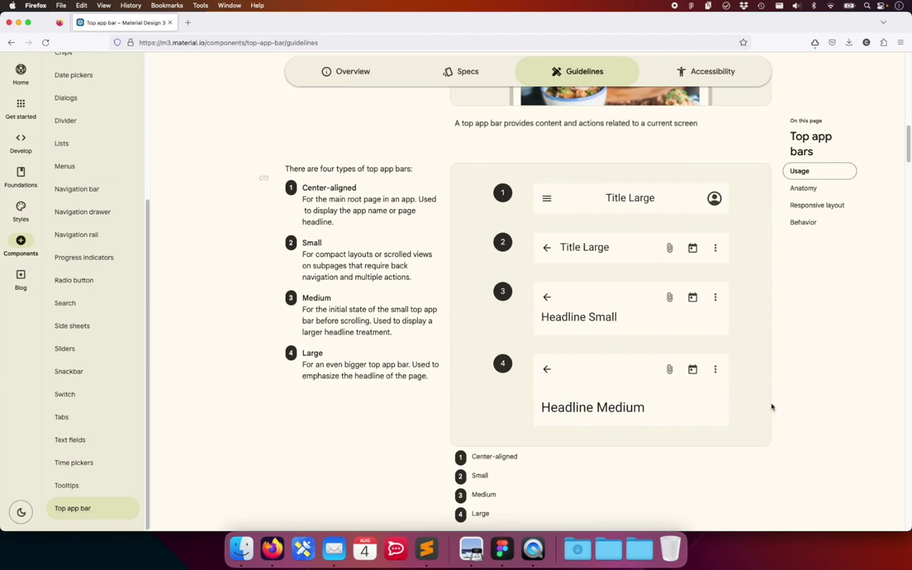
scroll(773, 405, "down", 5)
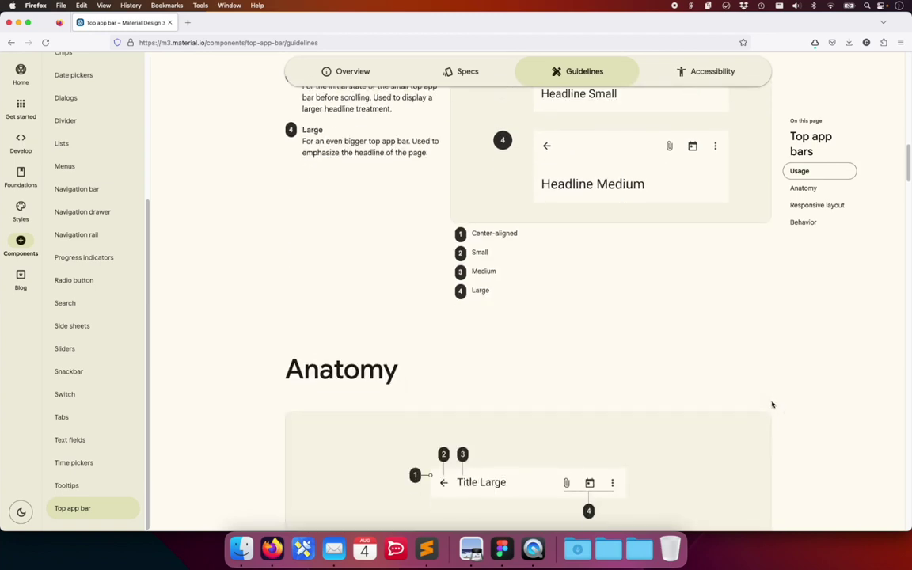
scroll(772, 405, "down", 4)
scroll(772, 405, "down", 1)
scroll(772, 404, "down", 1)
scroll(772, 405, "down", 1)
scroll(772, 405, "down", 1)
scroll(772, 404, "down", 4)
scroll(772, 405, "down", 1)
mouse_move(365, 238)
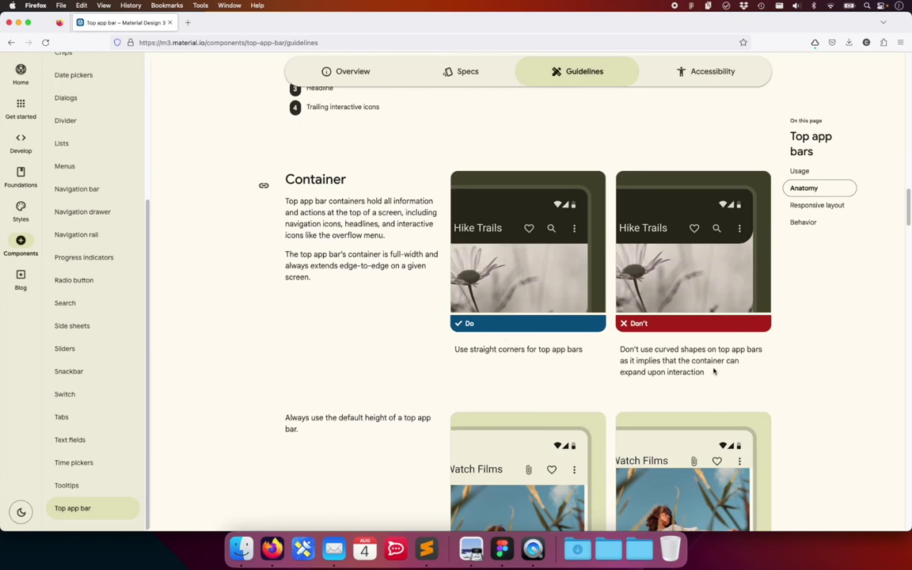
scroll(747, 373, "down", 6)
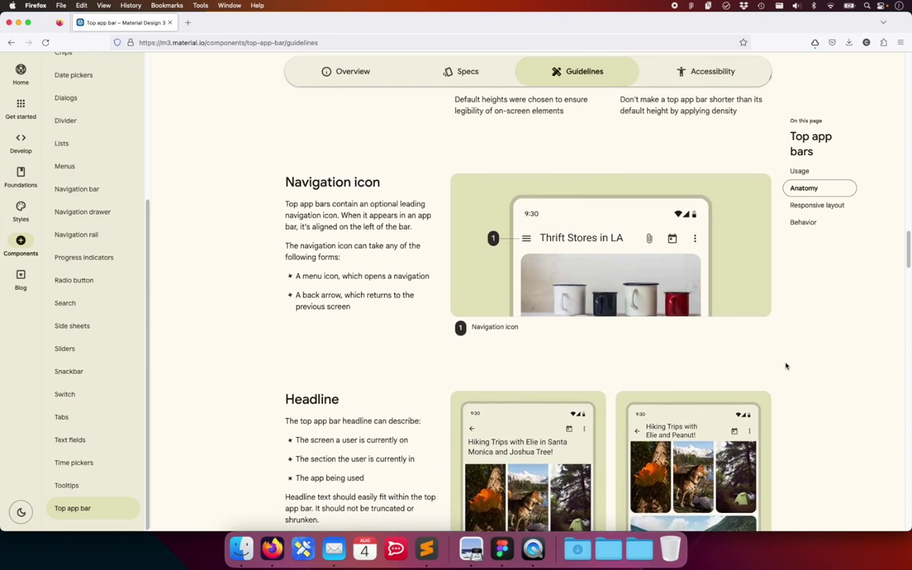
left_click(803, 221)
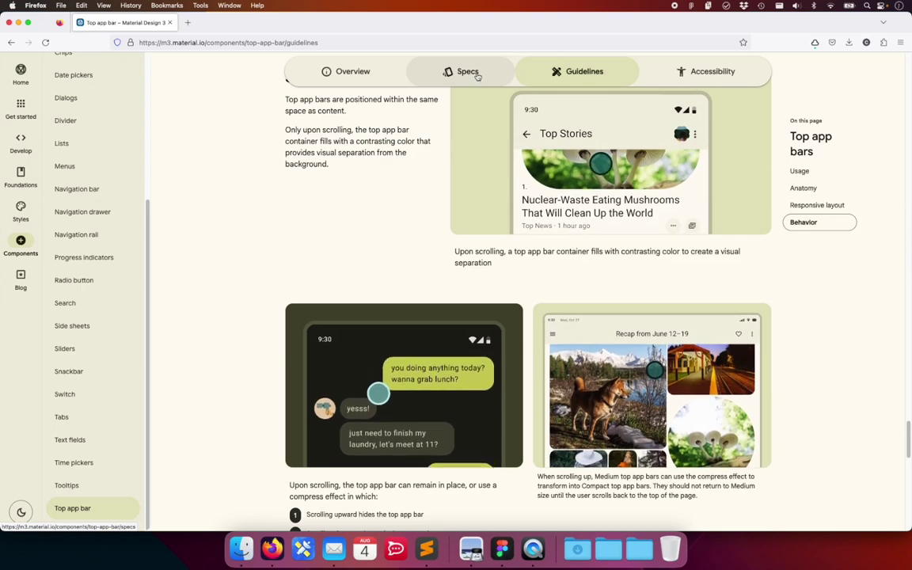
left_click(476, 73)
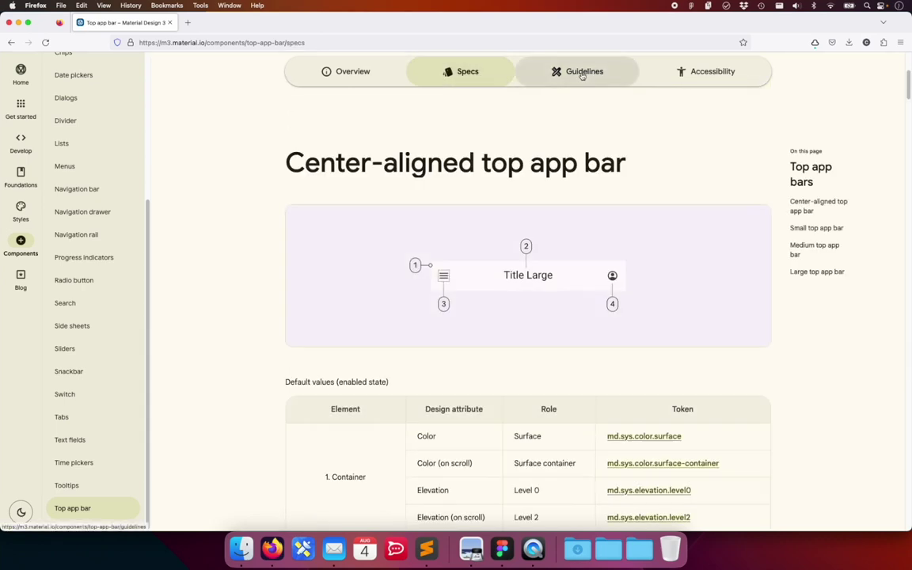
left_click(582, 73)
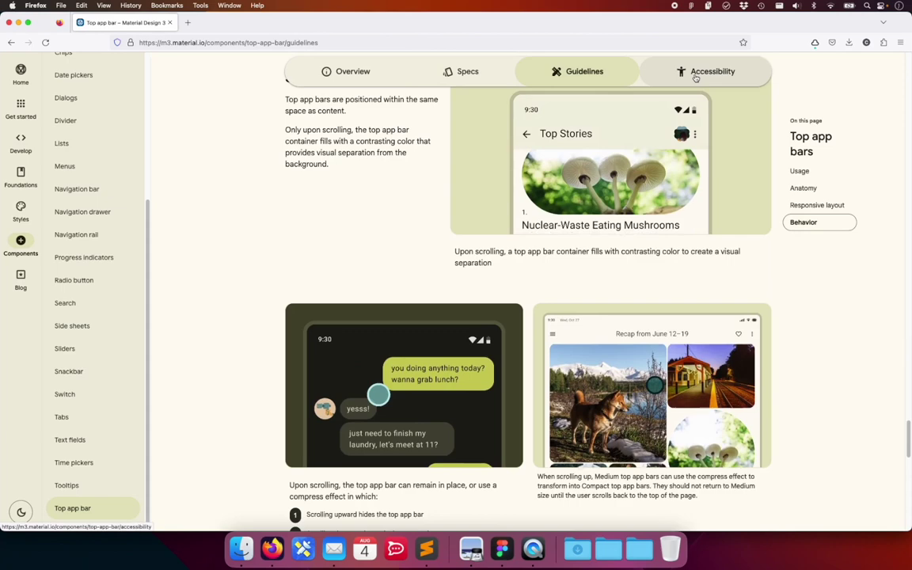
Step: Read the Top app bar Accessibility guidance, revisit its Overview, then open the Tabs page
left_click(713, 72)
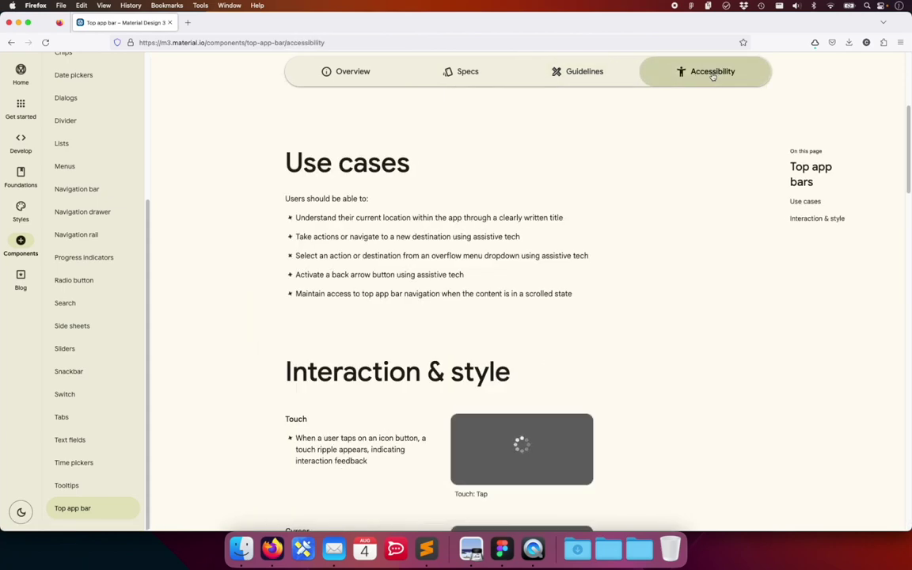
scroll(686, 206, "down", 5)
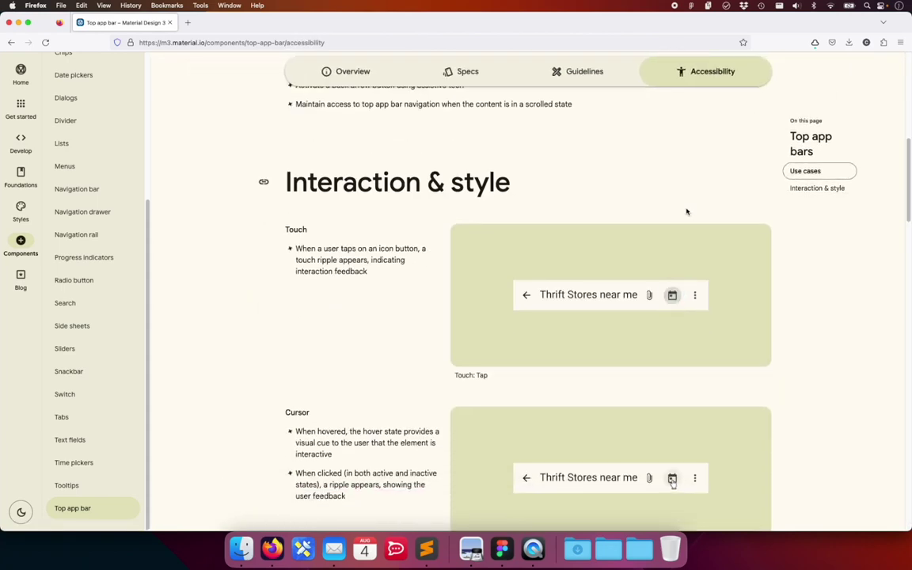
scroll(770, 320, "down", 1)
scroll(774, 324, "down", 2)
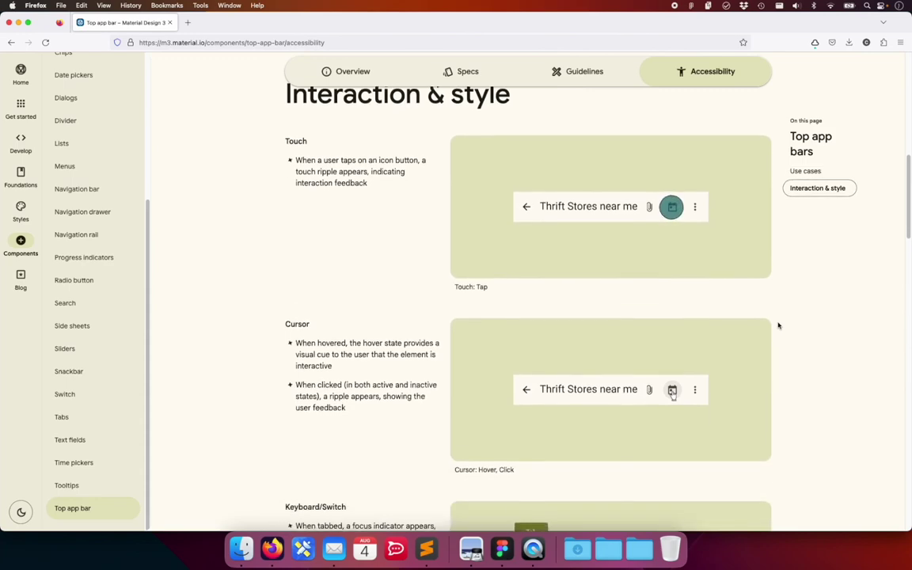
scroll(778, 326, "down", 1)
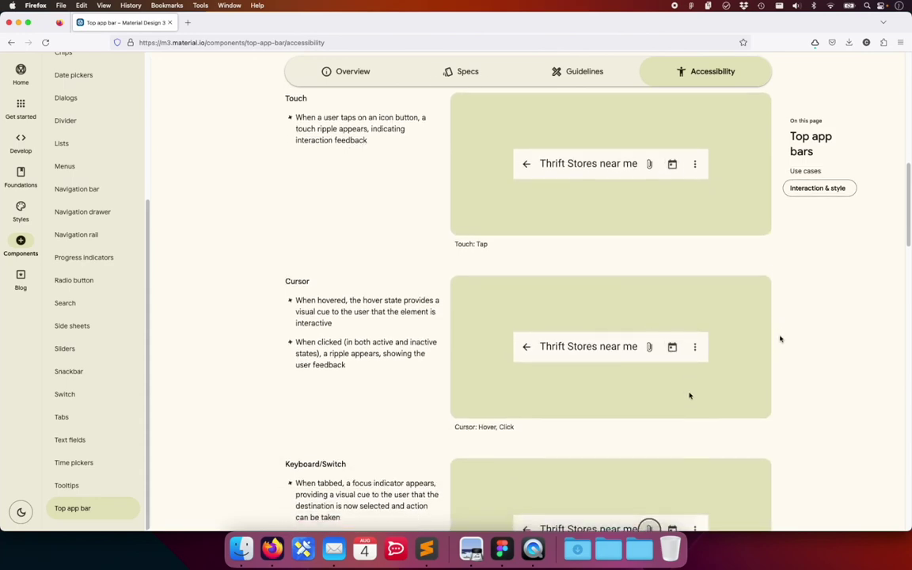
scroll(780, 339, "down", 1)
scroll(784, 324, "down", 1)
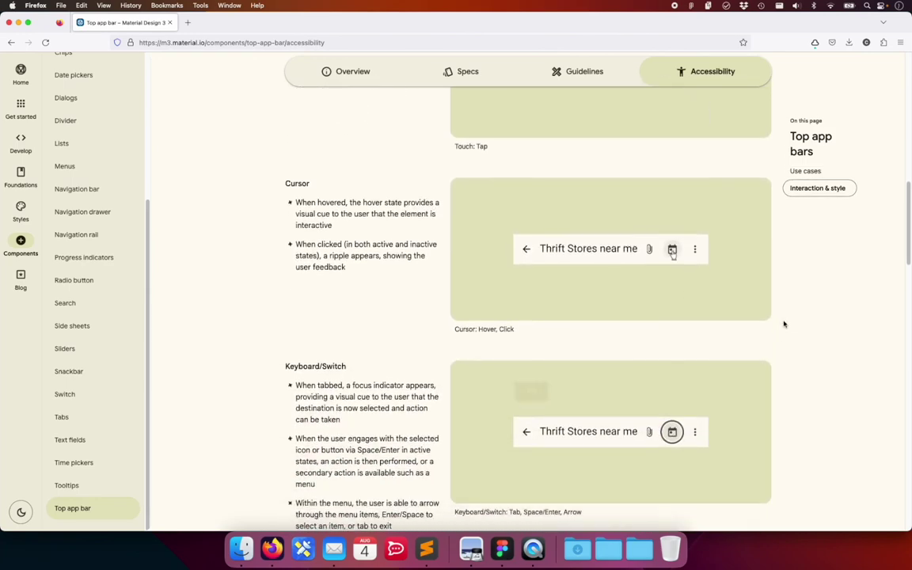
scroll(784, 324, "down", 2)
scroll(786, 318, "down", 1)
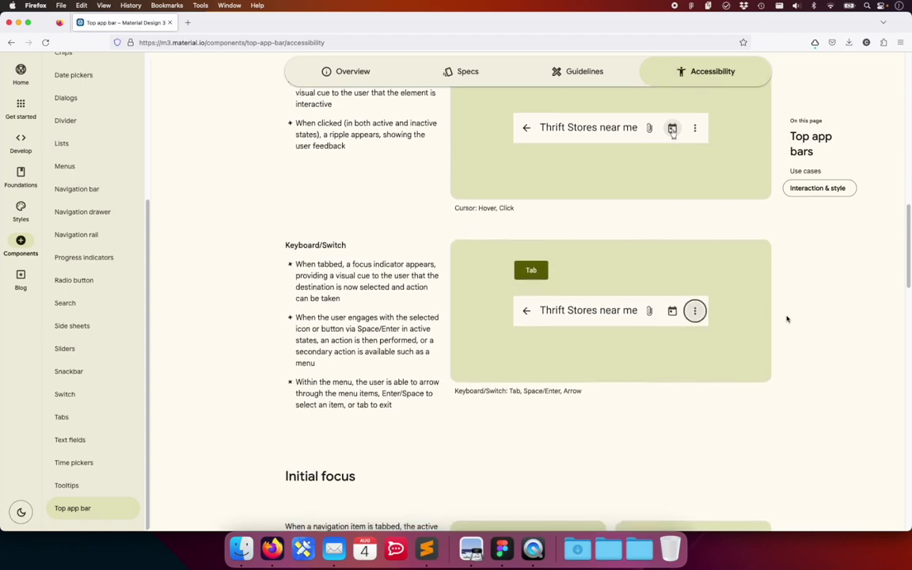
scroll(787, 319, "down", 2)
scroll(761, 330, "up", 10)
scroll(363, 310, "up", 1)
left_click(295, 346)
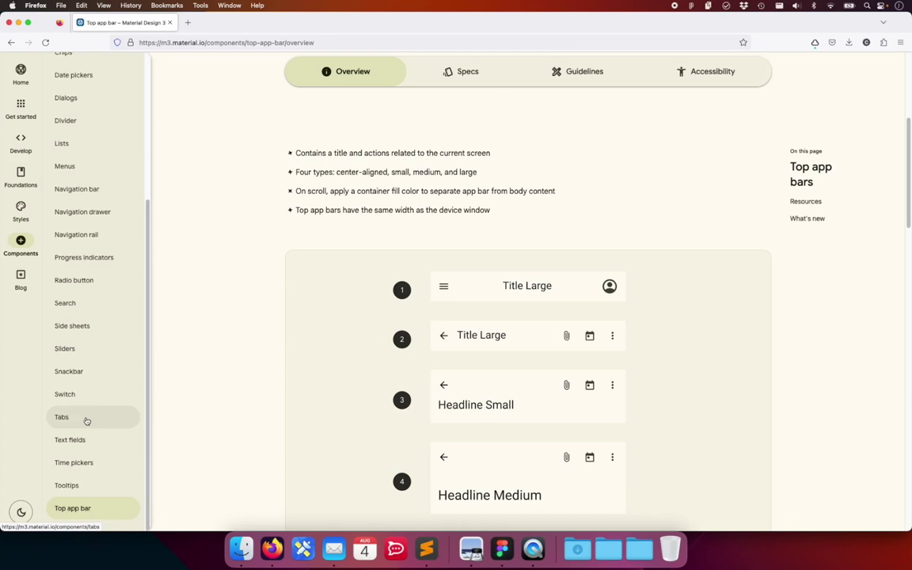
left_click(87, 421)
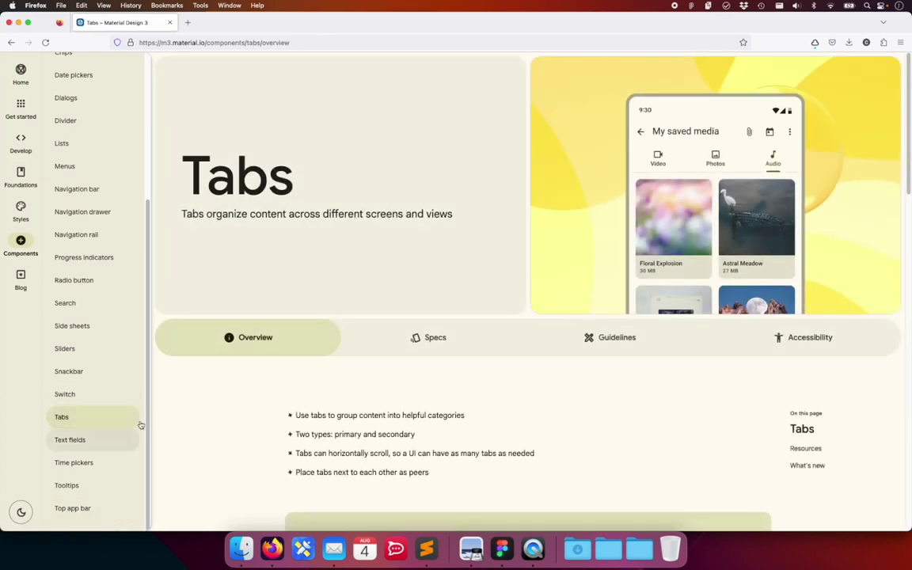
Step: Scroll through the Tabs component overview
scroll(692, 385, "down", 5)
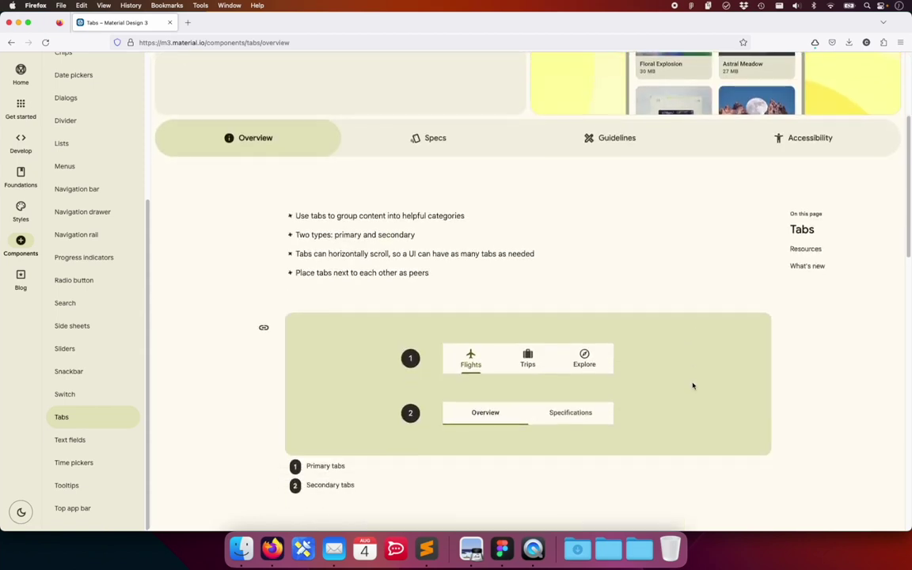
scroll(695, 383, "down", 2)
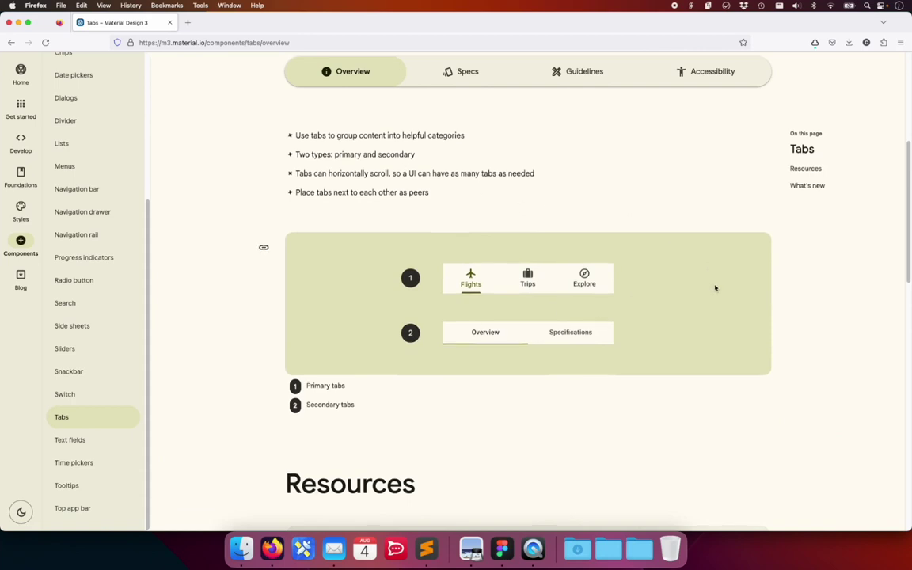
scroll(714, 289, "down", 7)
scroll(716, 291, "down", 2)
scroll(716, 292, "down", 7)
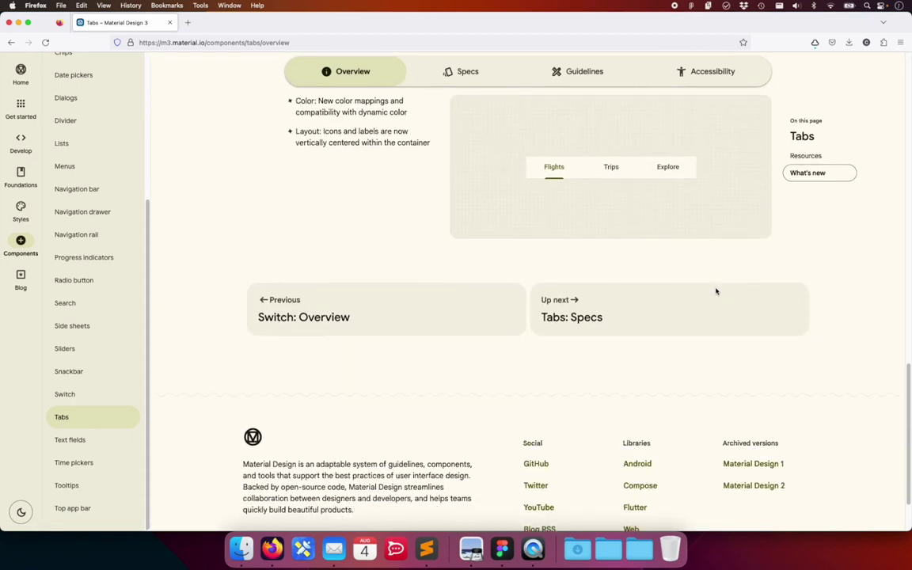
scroll(715, 292, "down", 1)
Step: Scroll through the Tabs Specs tab
left_click(476, 70)
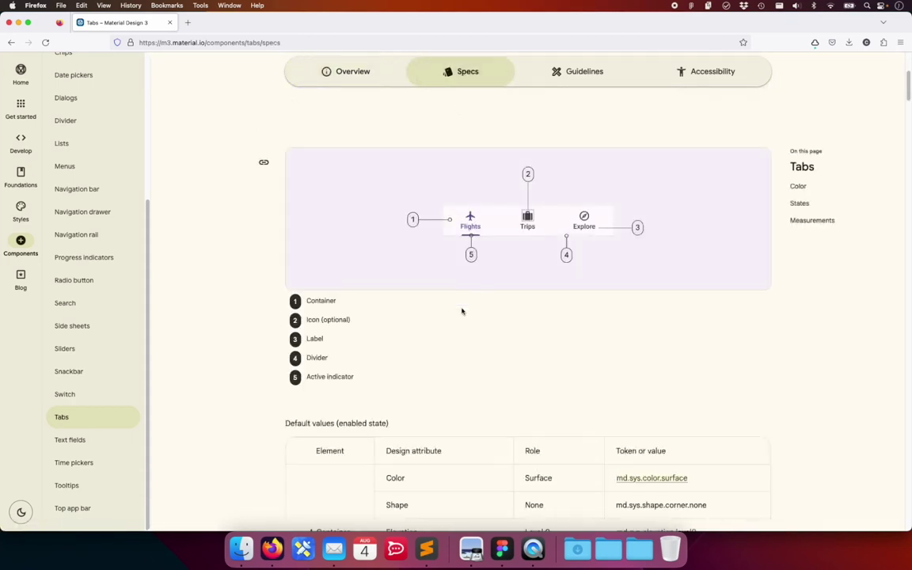
scroll(495, 343, "down", 1)
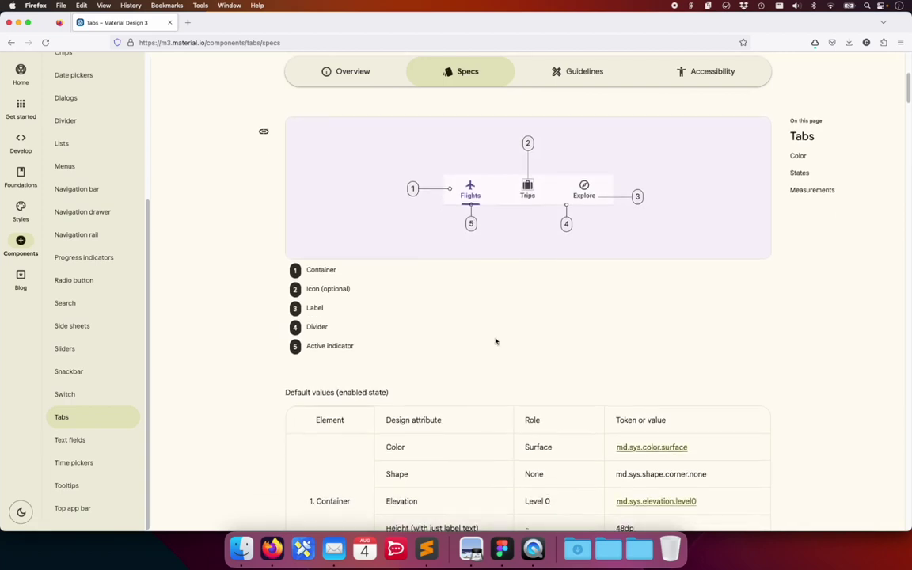
scroll(495, 341, "up", 2)
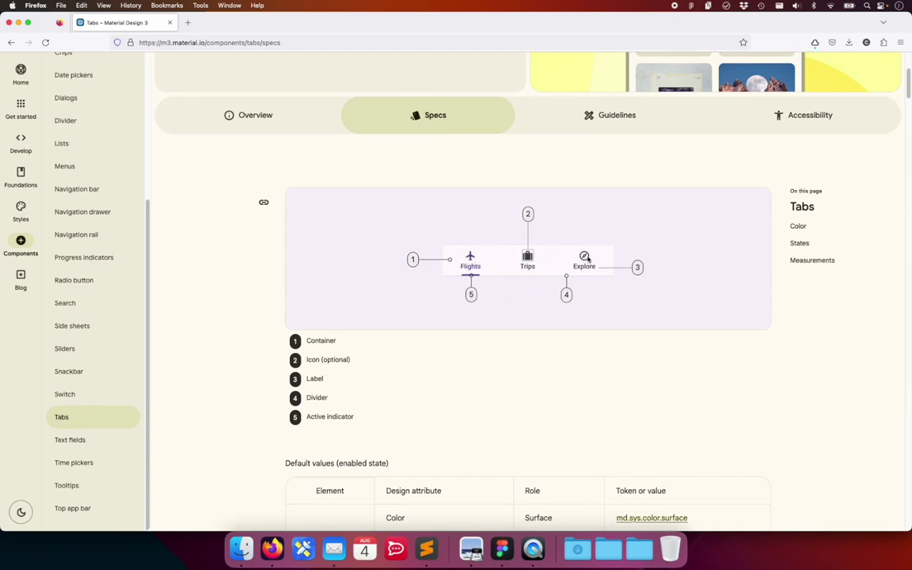
scroll(515, 342, "down", 3)
scroll(523, 339, "down", 4)
scroll(523, 342, "down", 4)
scroll(705, 341, "down", 3)
scroll(712, 340, "down", 4)
scroll(713, 340, "down", 3)
scroll(713, 339, "down", 3)
scroll(713, 339, "down", 3)
scroll(713, 339, "down", 3)
scroll(713, 339, "down", 4)
scroll(714, 338, "down", 4)
scroll(713, 339, "down", 4)
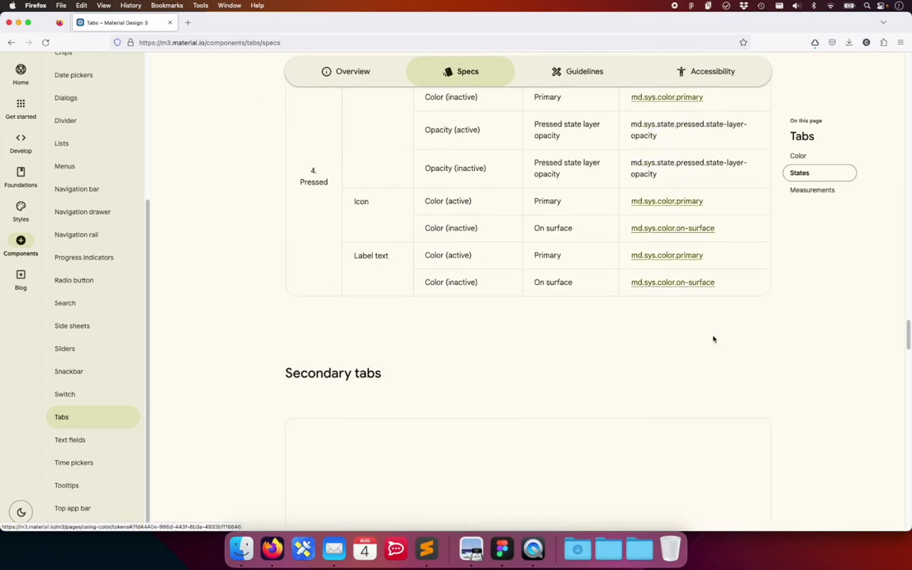
scroll(713, 339, "down", 3)
scroll(713, 339, "down", 1)
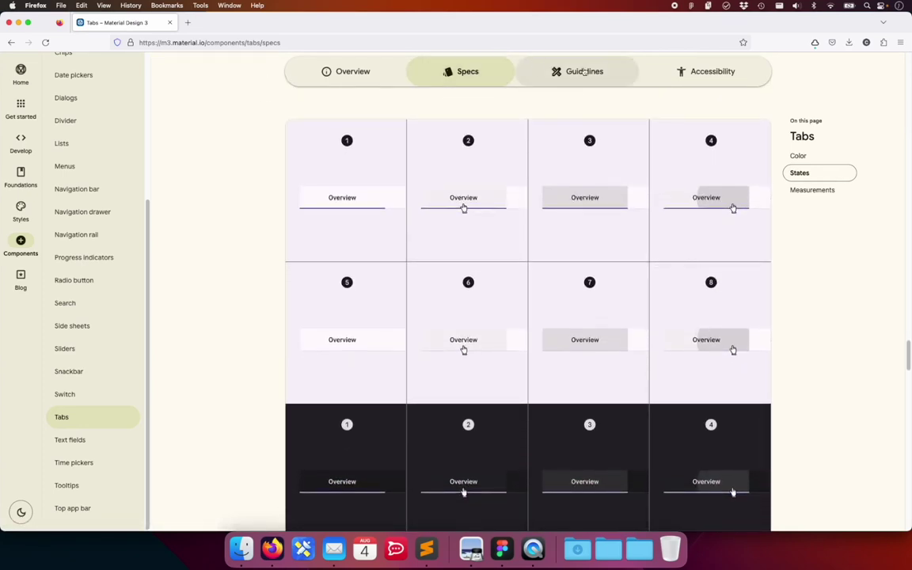
Step: Skim the Tabs Guidelines, then open the Lists component's Specs tab
left_click(578, 71)
scroll(280, 336, "down", 3)
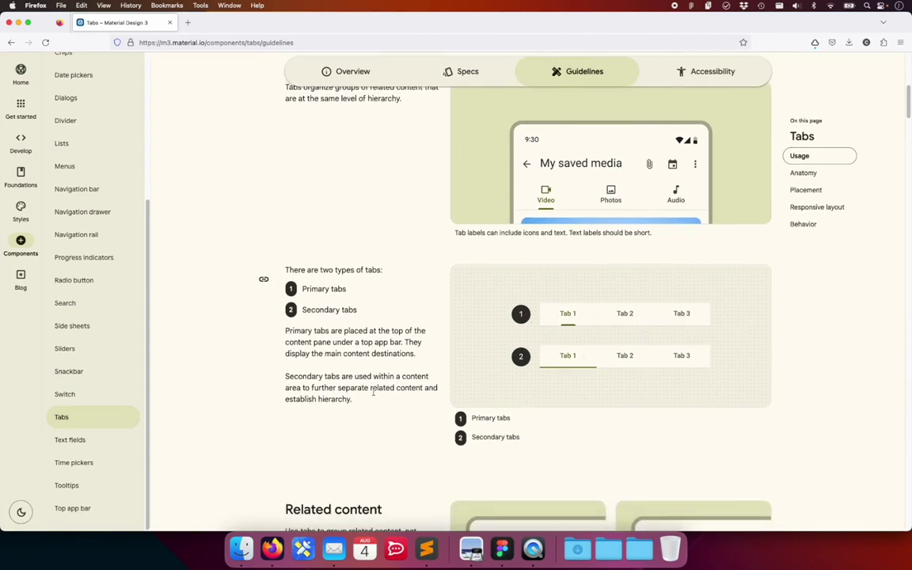
scroll(373, 396, "down", 5)
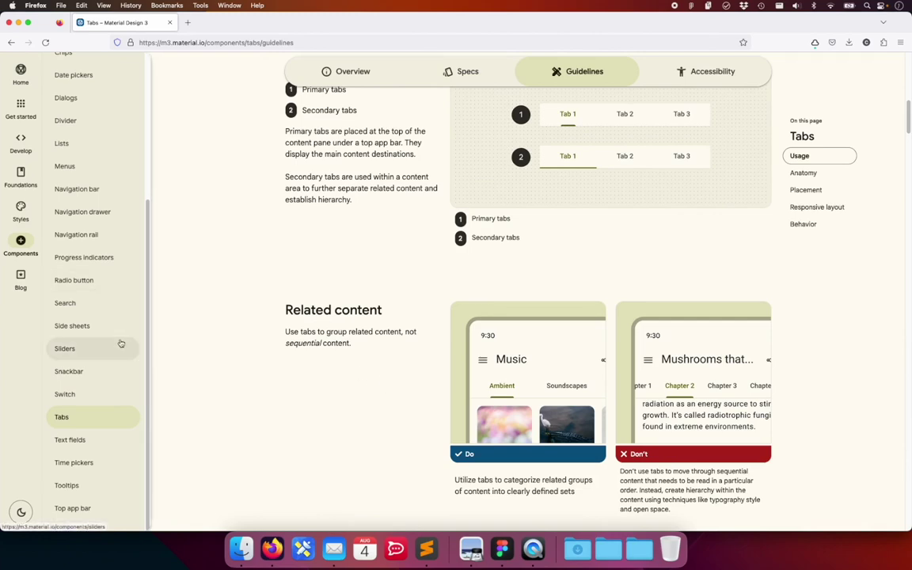
scroll(122, 342, "up", 1)
left_click(61, 164)
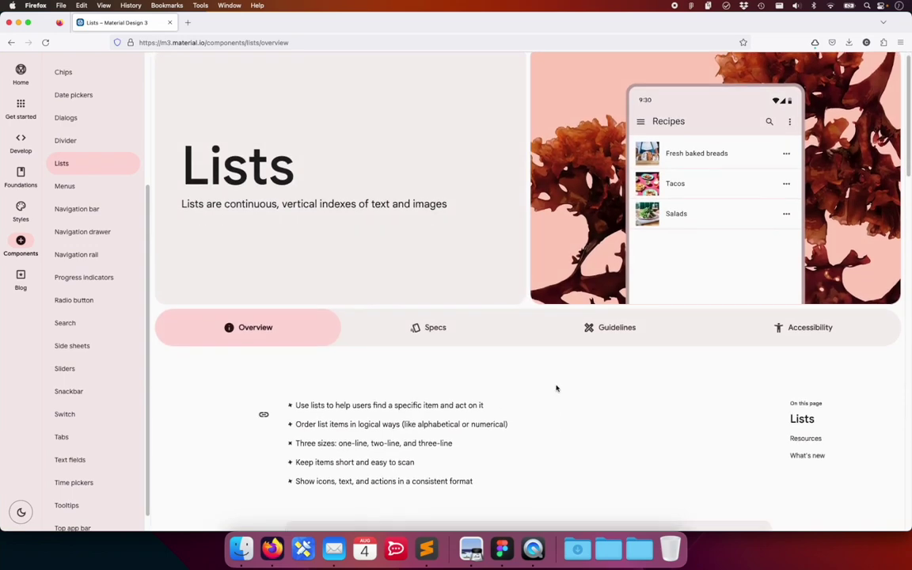
left_click(396, 327)
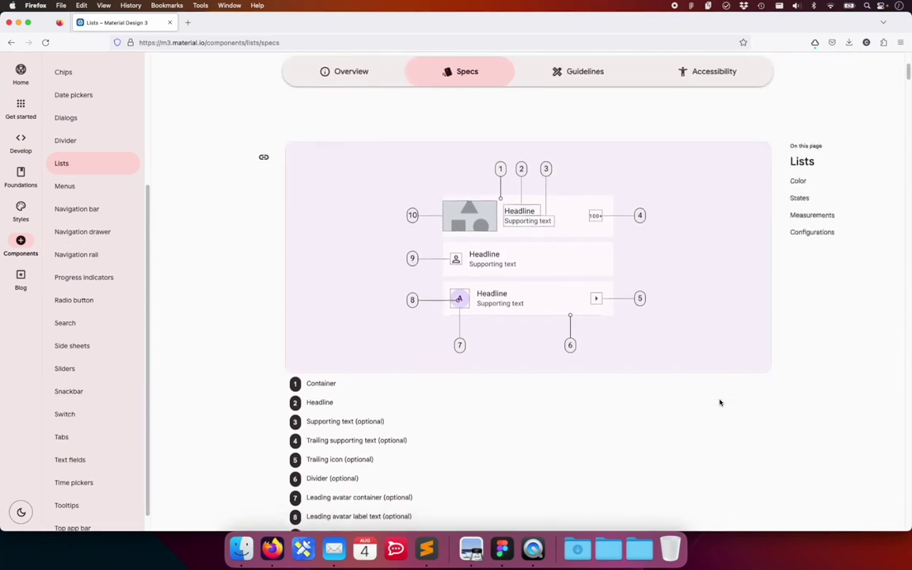
Step: Scroll the Lists specs and sidebar, then expand Buttons to reveal Common buttons, FAB and Extended FAB
scroll(720, 403, "down", 1)
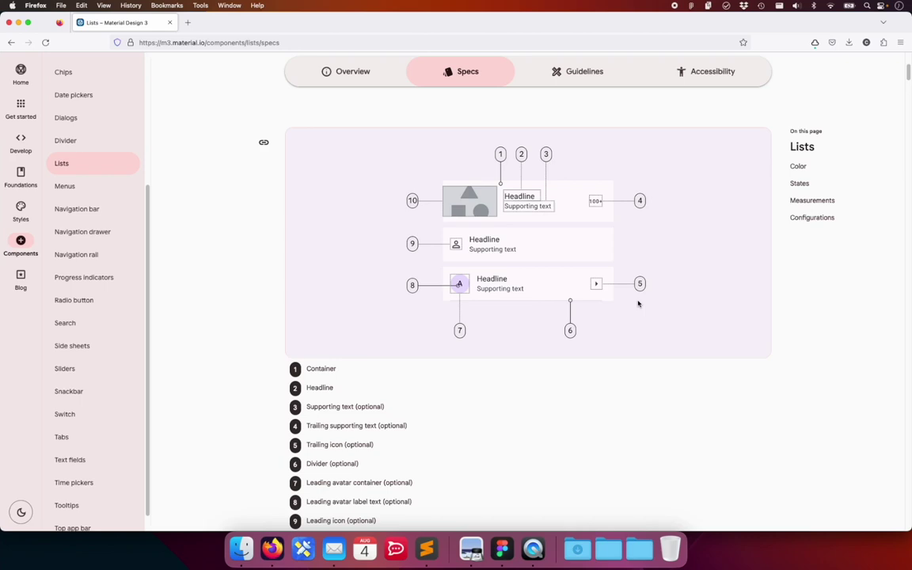
scroll(570, 356, "down", 1)
scroll(569, 356, "down", 5)
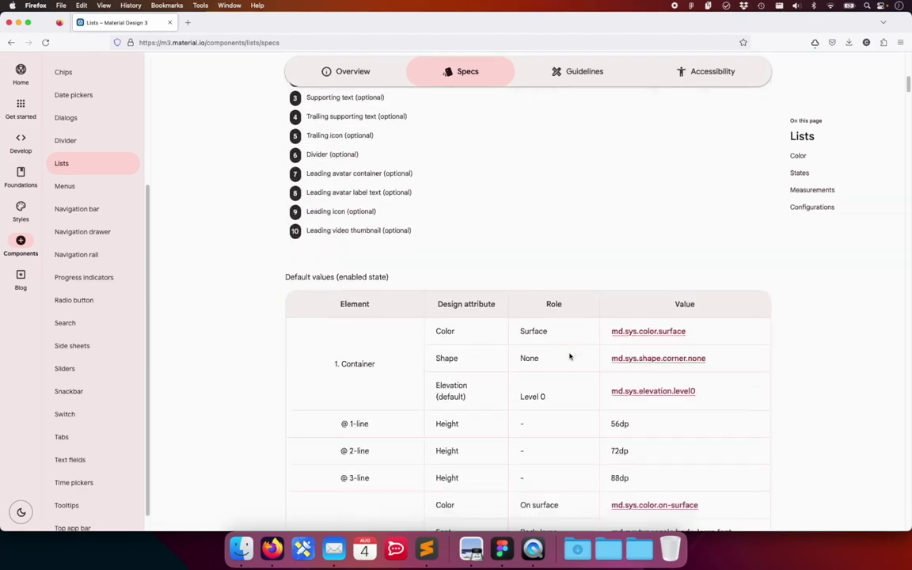
scroll(569, 356, "down", 3)
scroll(569, 357, "down", 5)
scroll(569, 356, "down", 2)
scroll(569, 357, "up", 12)
scroll(570, 359, "up", 5)
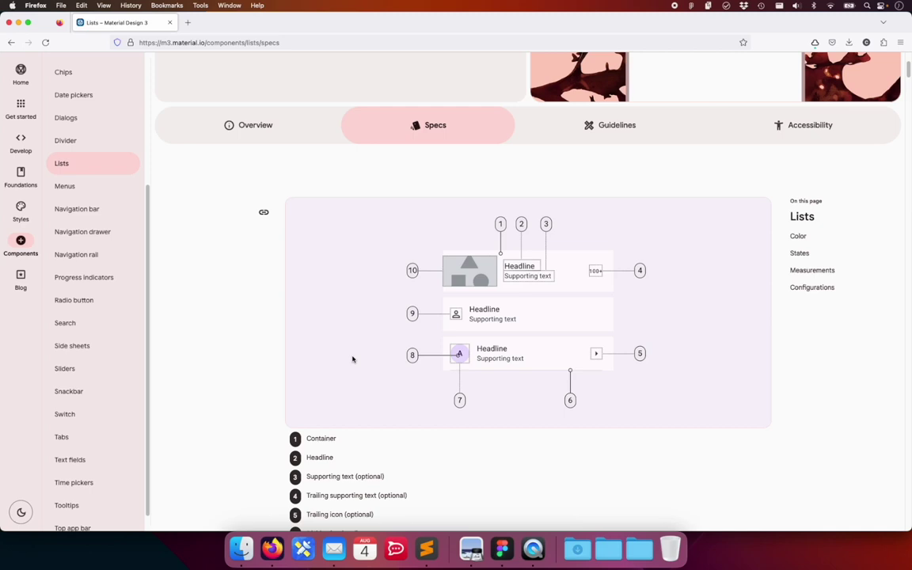
scroll(110, 305, "up", 2)
scroll(110, 306, "up", 3)
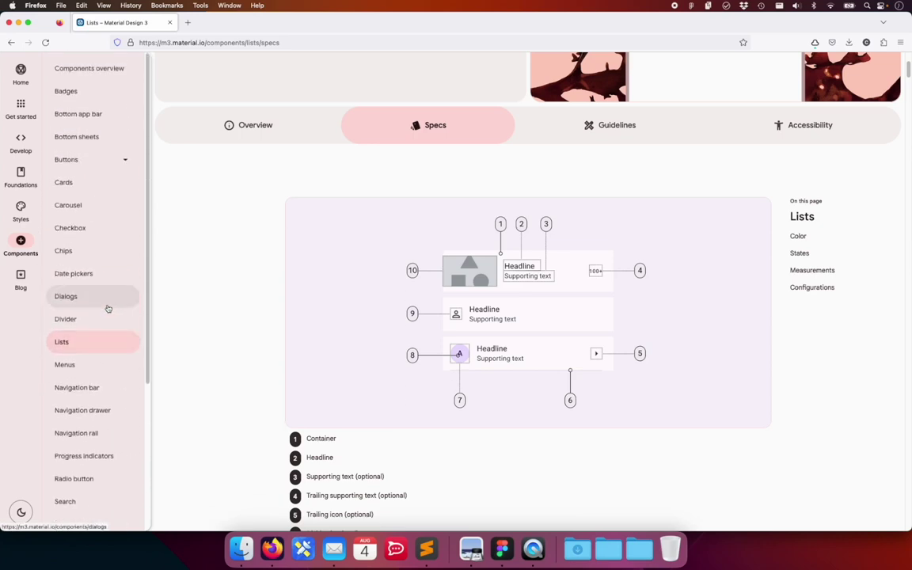
left_click(125, 160)
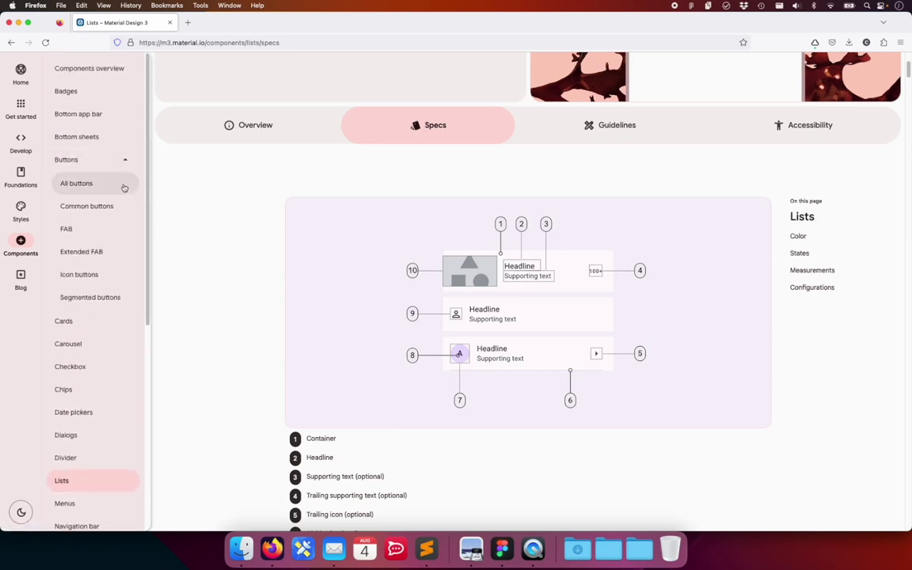
Step: Open the FAB component page and scroll through it
left_click(79, 236)
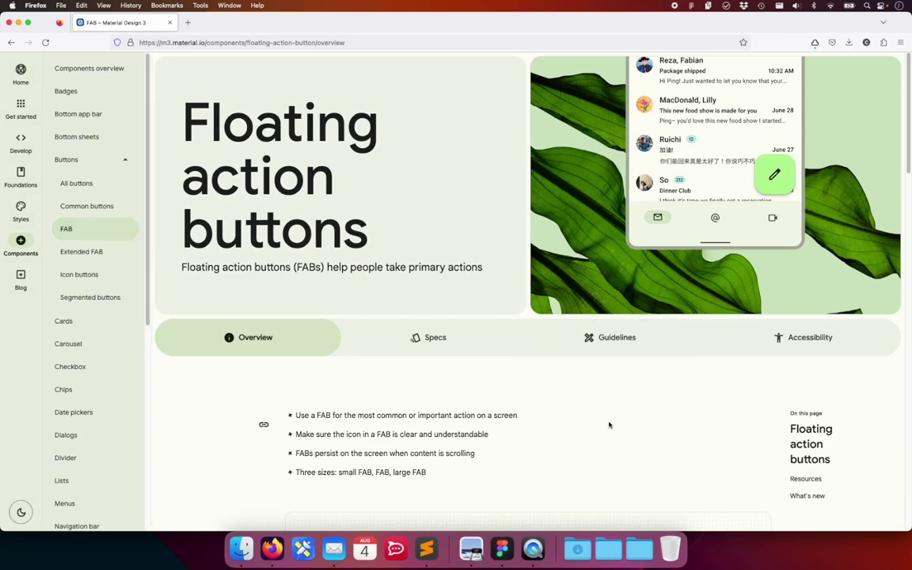
scroll(671, 382, "down", 1)
scroll(727, 356, "down", 5)
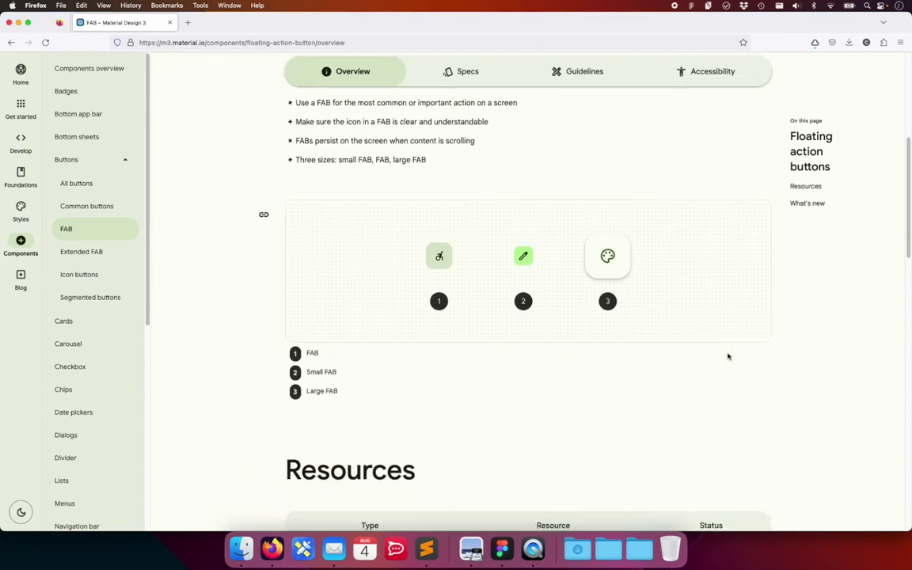
scroll(728, 356, "down", 1)
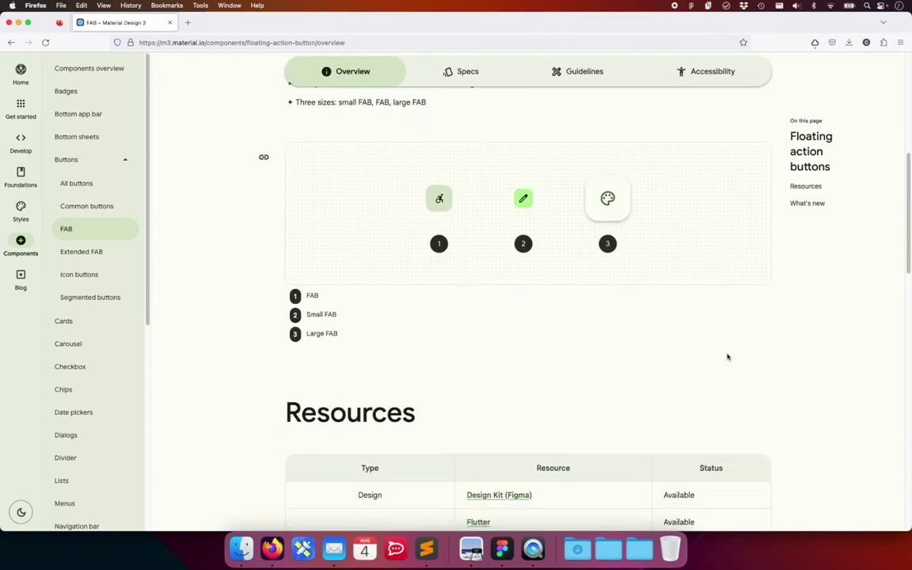
scroll(728, 356, "up", 2)
scroll(728, 357, "down", 1)
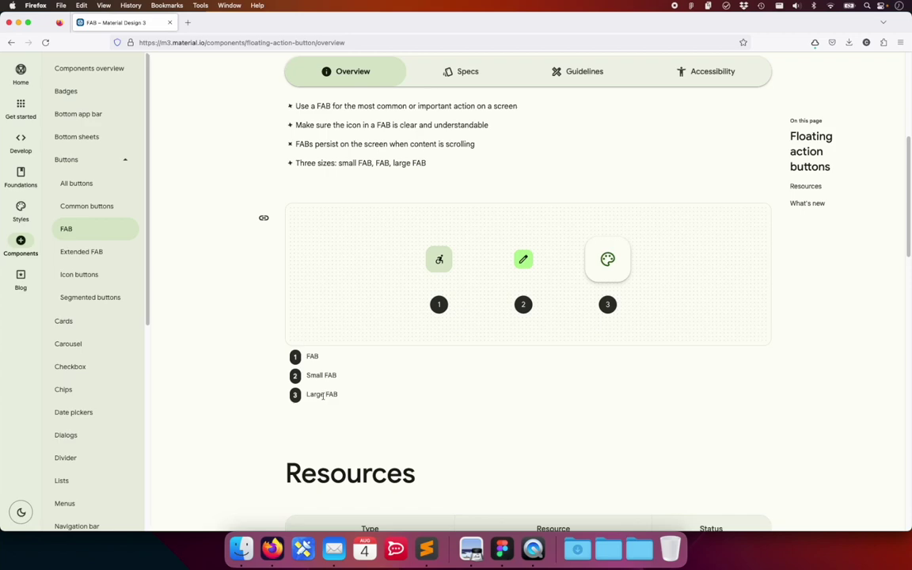
Step: Browse the Extended FAB page, then go back to the FAB overview
left_click(97, 252)
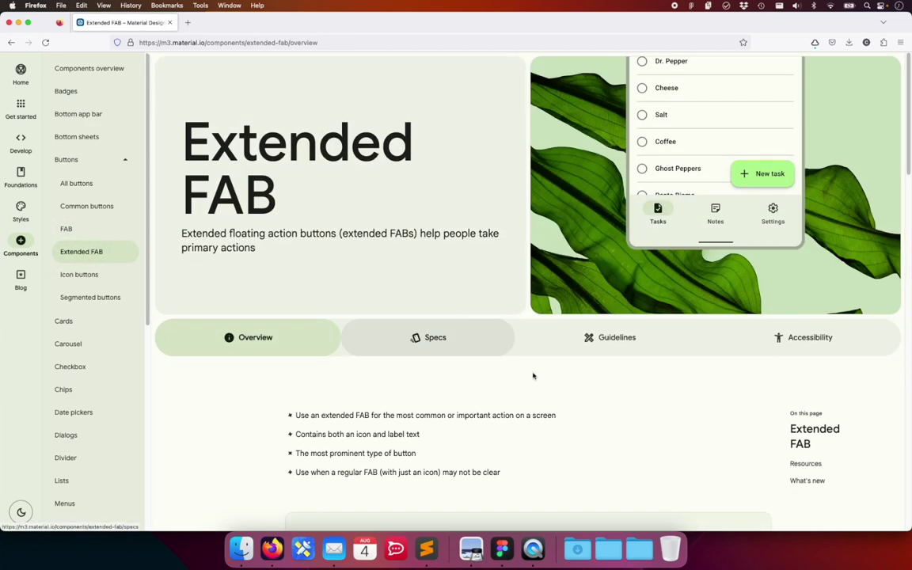
scroll(670, 376, "down", 1)
scroll(669, 378, "down", 4)
scroll(669, 379, "down", 2)
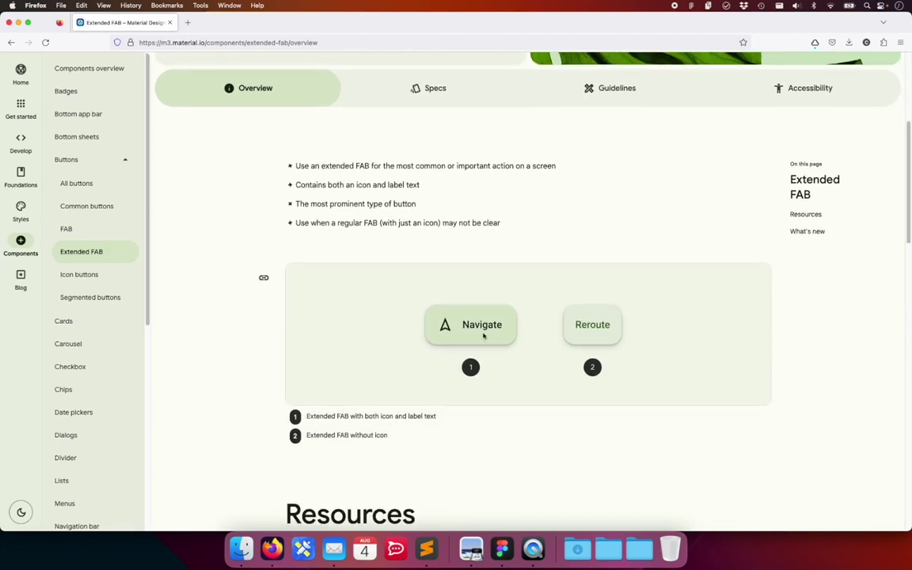
key("super+bracketleft")
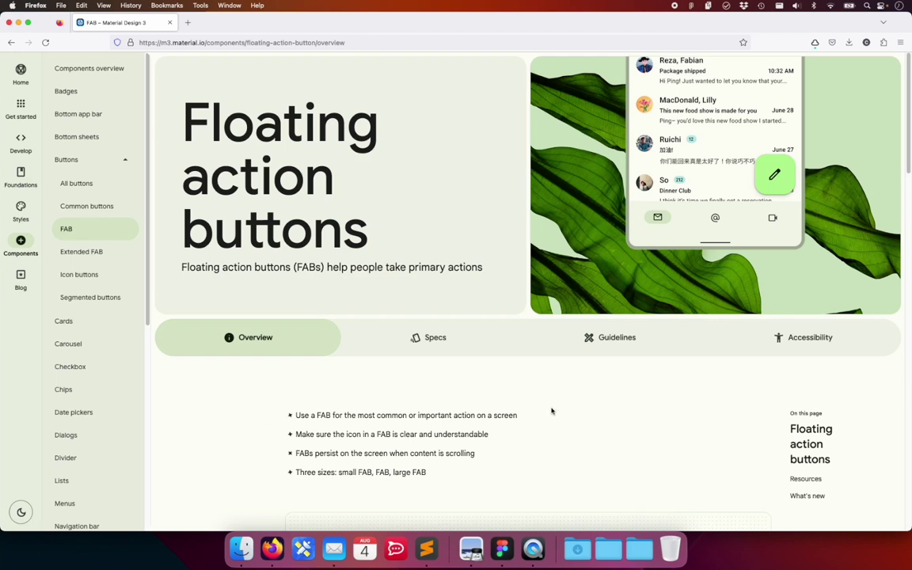
Step: From the homepage Resources section, open the Figma design kit in a new tab
left_click(21, 71)
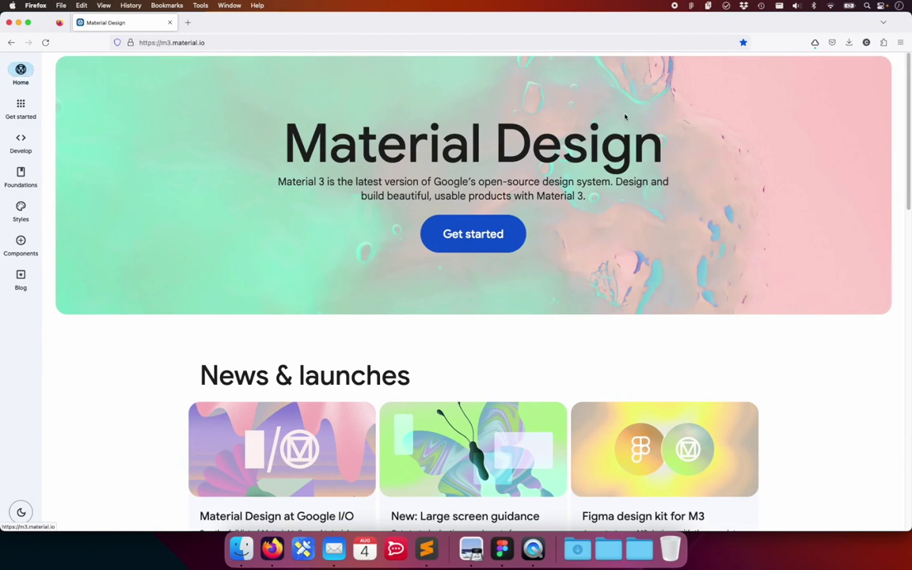
scroll(792, 342, "down", 4)
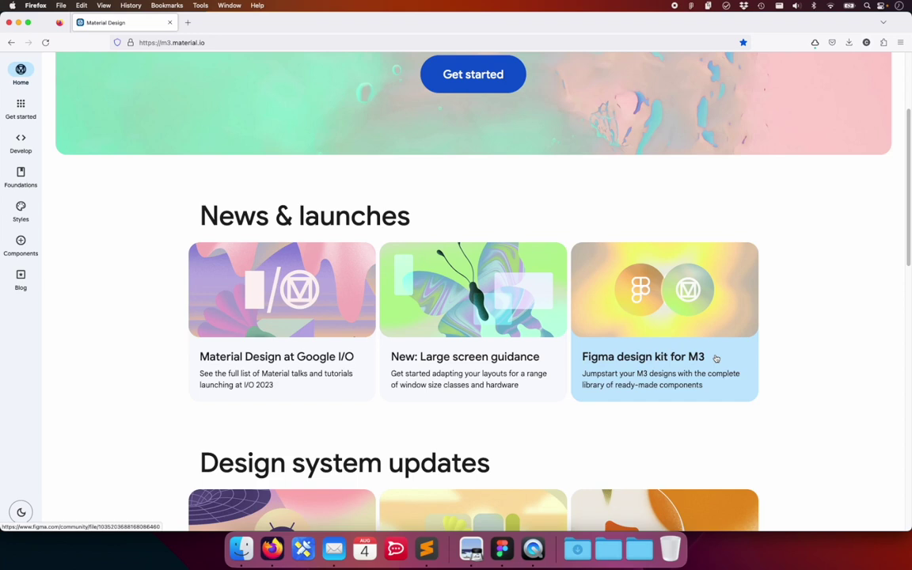
scroll(808, 360, "down", 1)
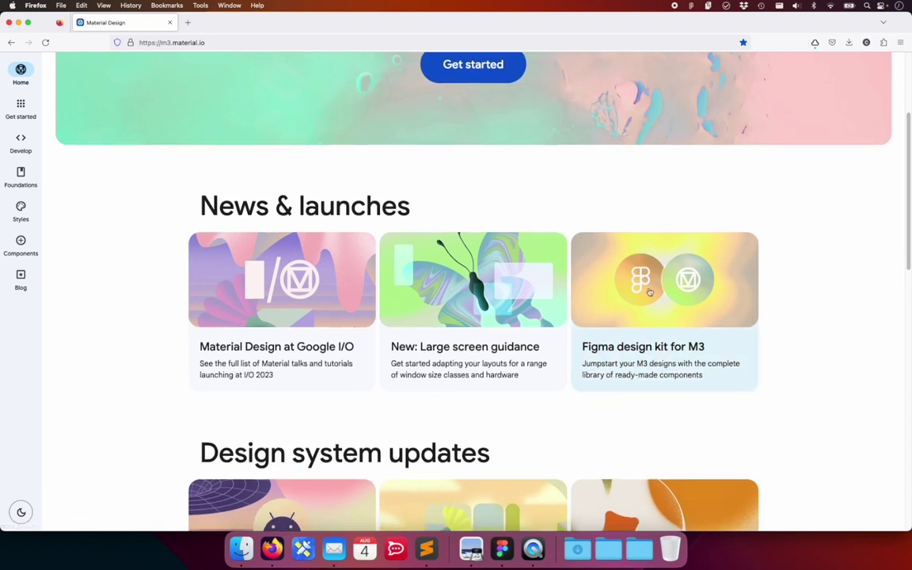
scroll(792, 349, "down", 10)
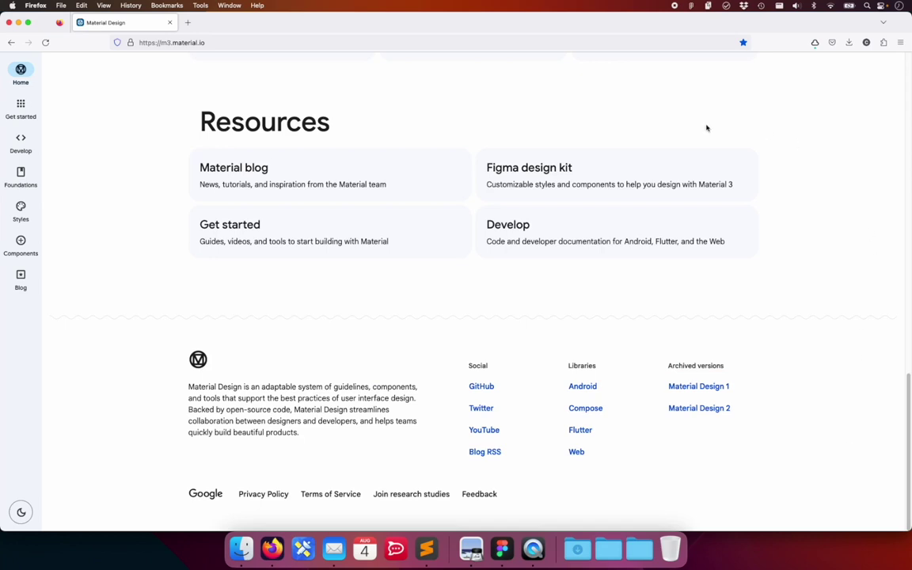
left_click(609, 184)
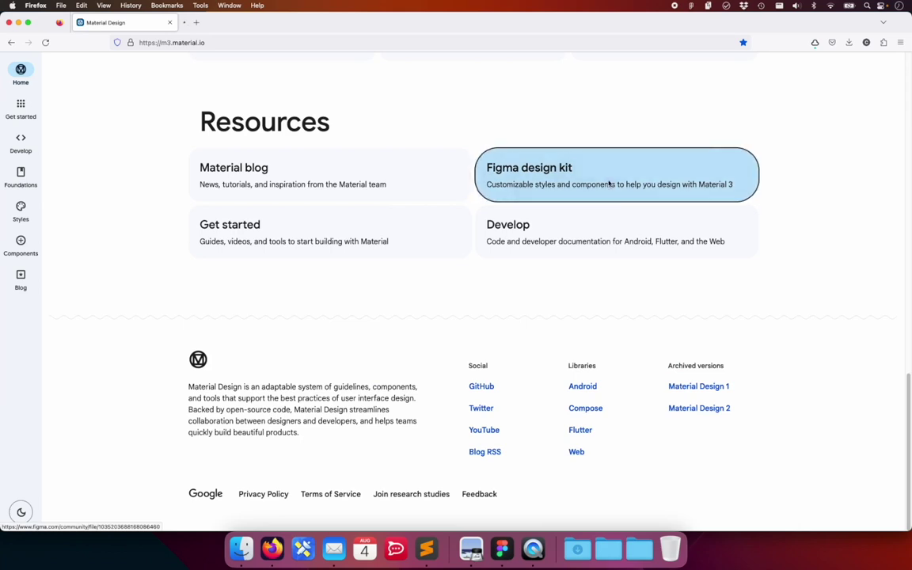
left_click(212, 22)
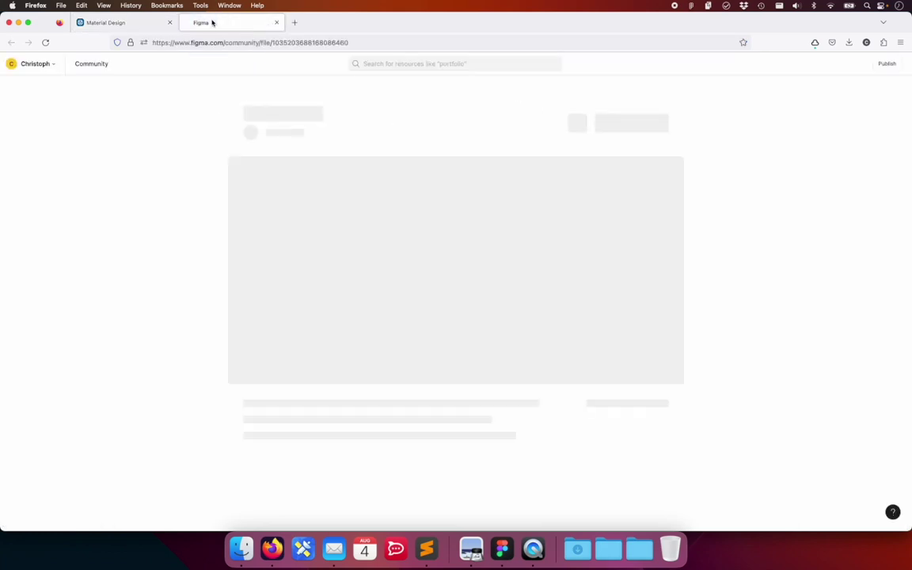
Step: Dismiss the favorites prompt and open the Material 3 Design Kit in the Figma app
left_click(739, 131)
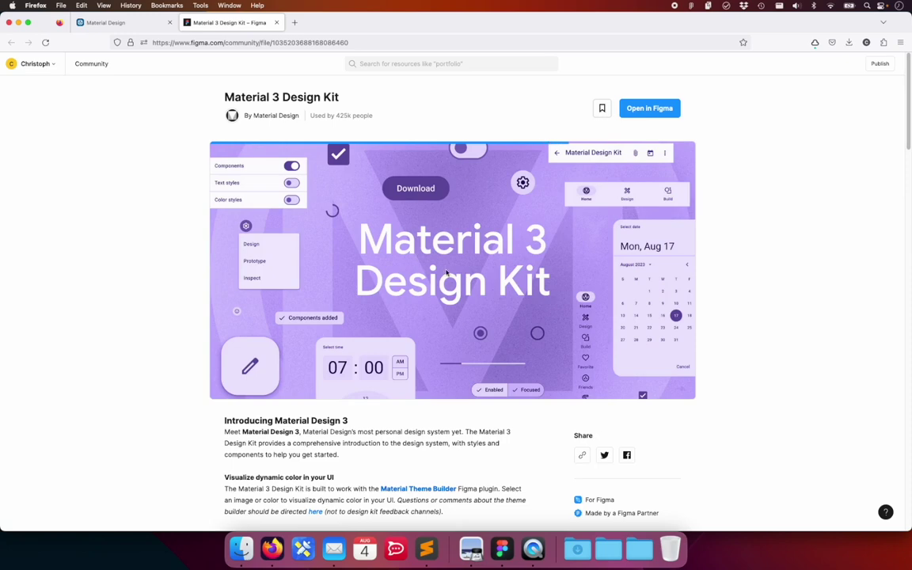
left_click(477, 275)
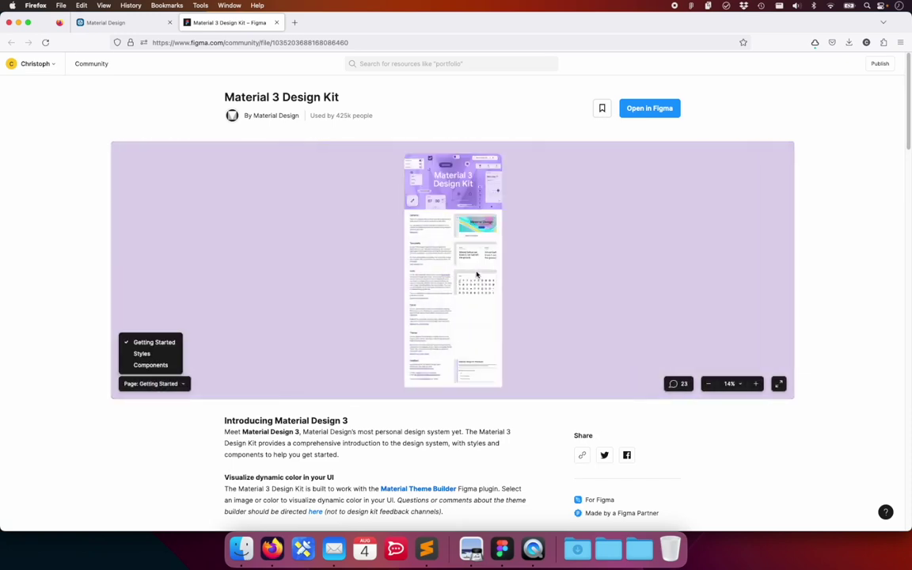
left_click(649, 109)
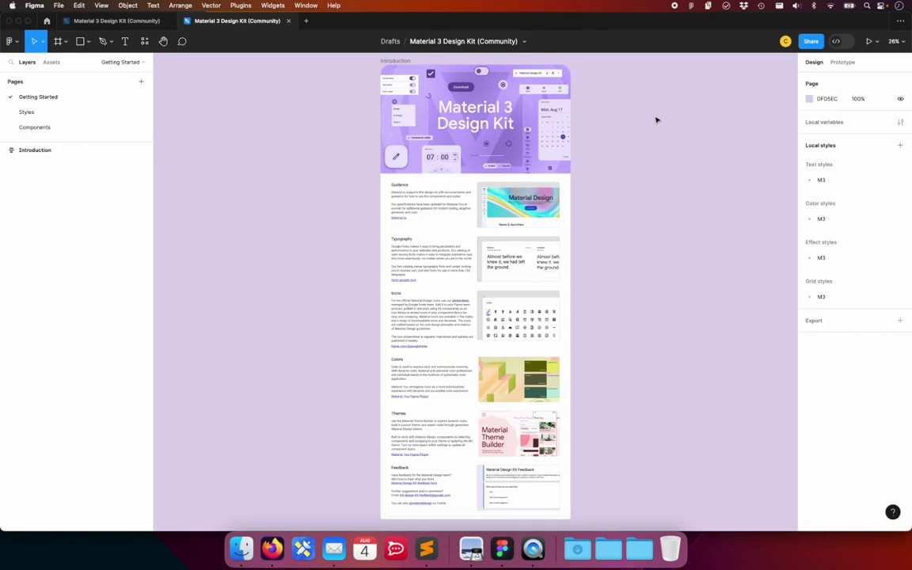
Step: Close the duplicate Material 3 Design Kit tabs, reopen the kit from Drafts, and return to Firefox
key("super+w")
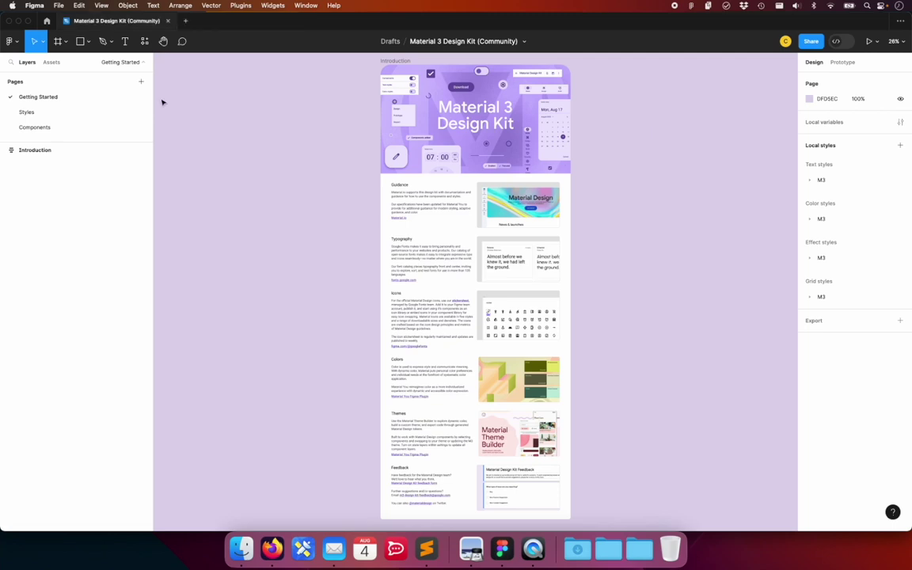
left_click(169, 21)
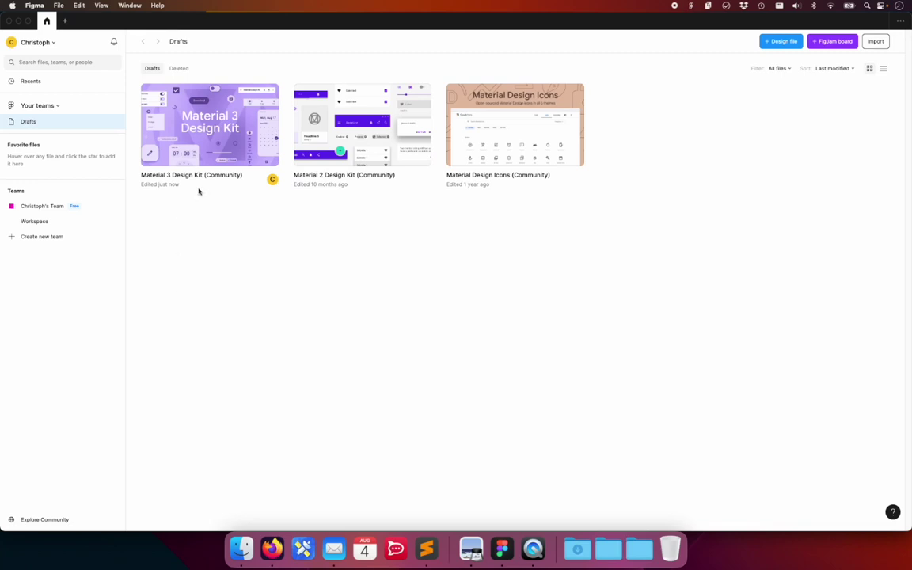
double_click(235, 122)
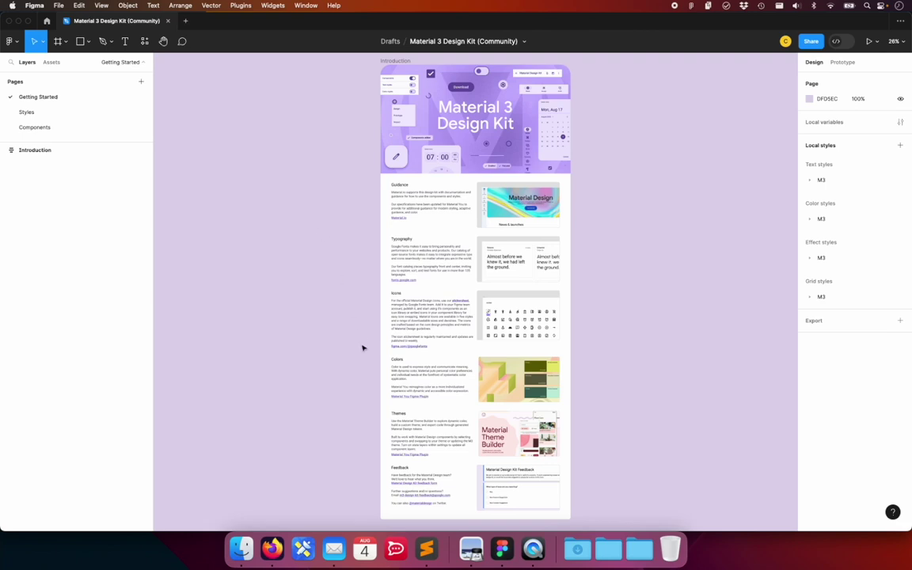
left_click(274, 559)
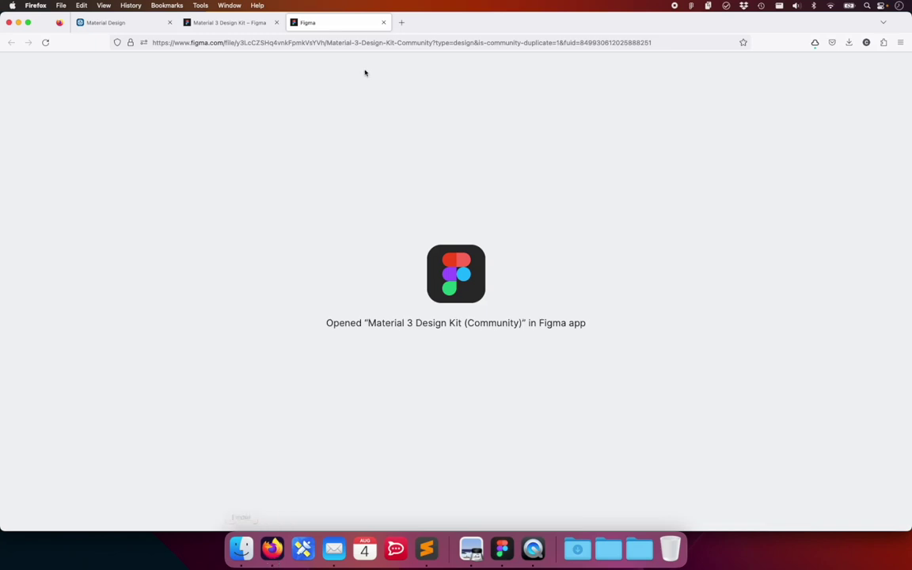
Step: Close the Figma redirect and community tabs and scroll the Material Design home page to the top
left_click(384, 23)
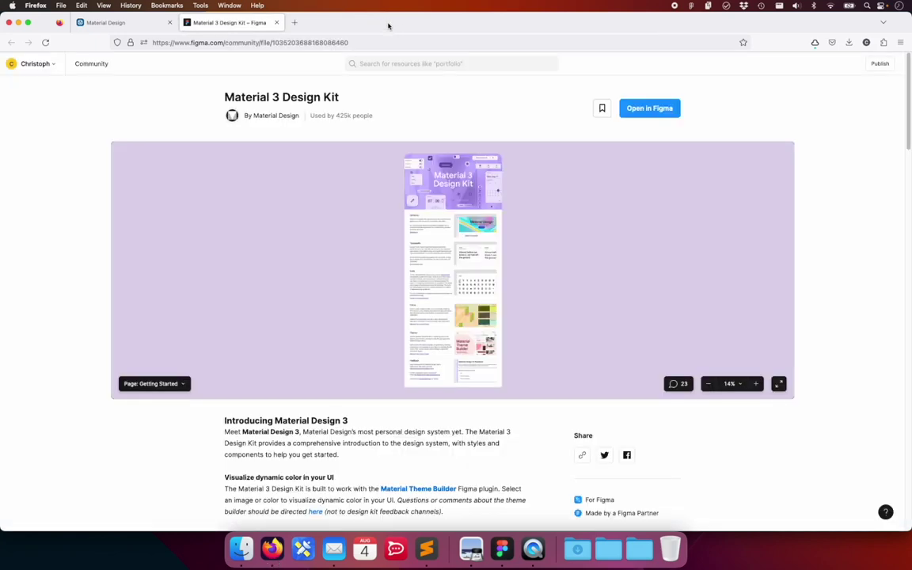
left_click(277, 22)
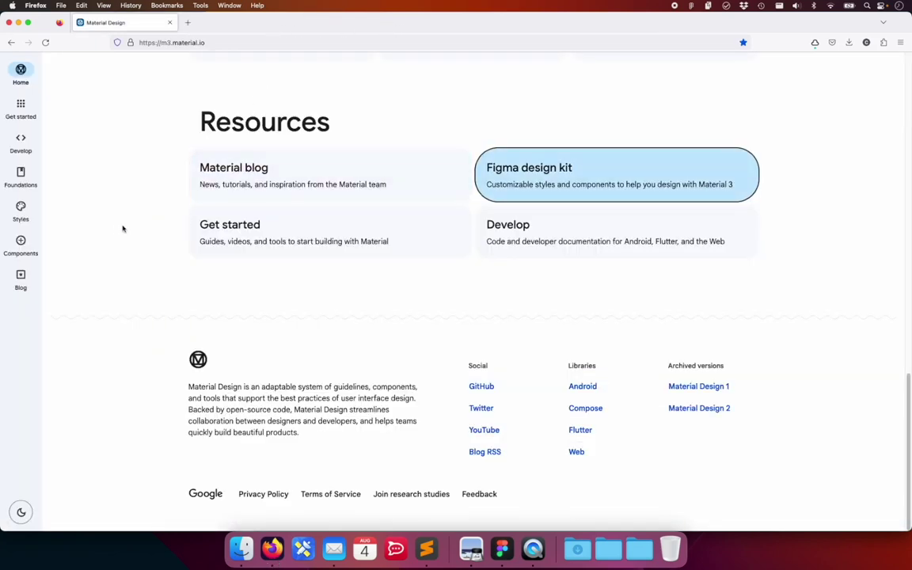
scroll(129, 228, "up", 15)
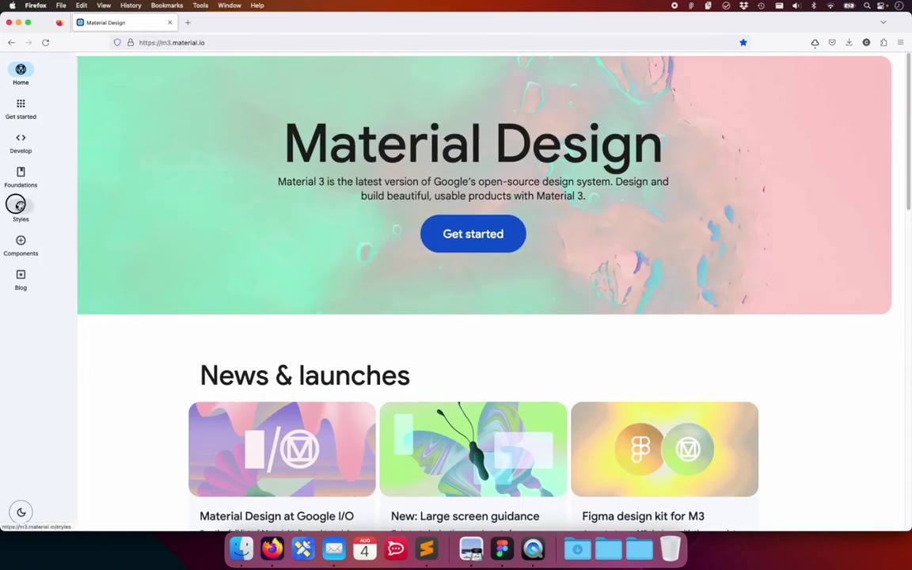
Step: From Styles > Icons, follow the fonts.google.com/icons link to the Google Fonts Material Symbols page
left_click(20, 206)
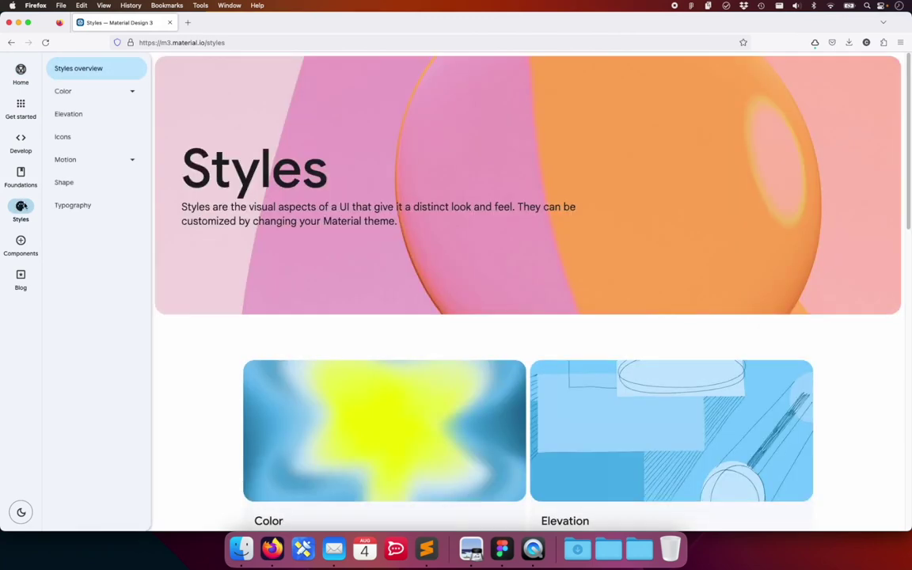
left_click(67, 140)
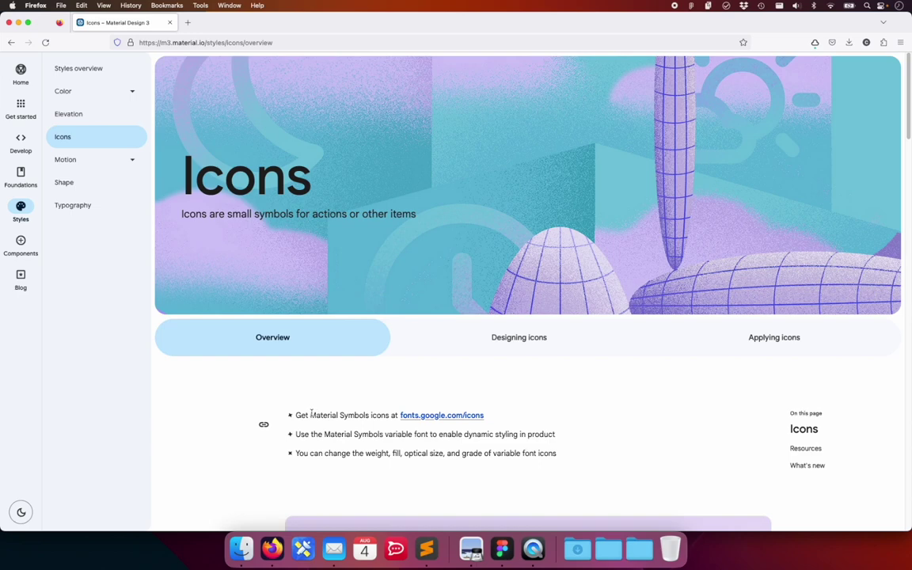
left_click_drag(311, 415, 385, 415)
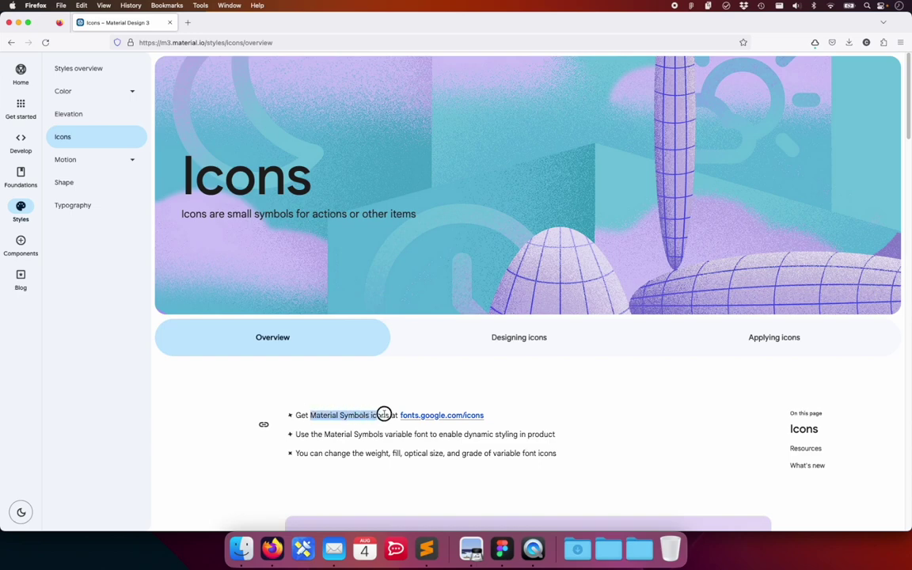
left_click(396, 413)
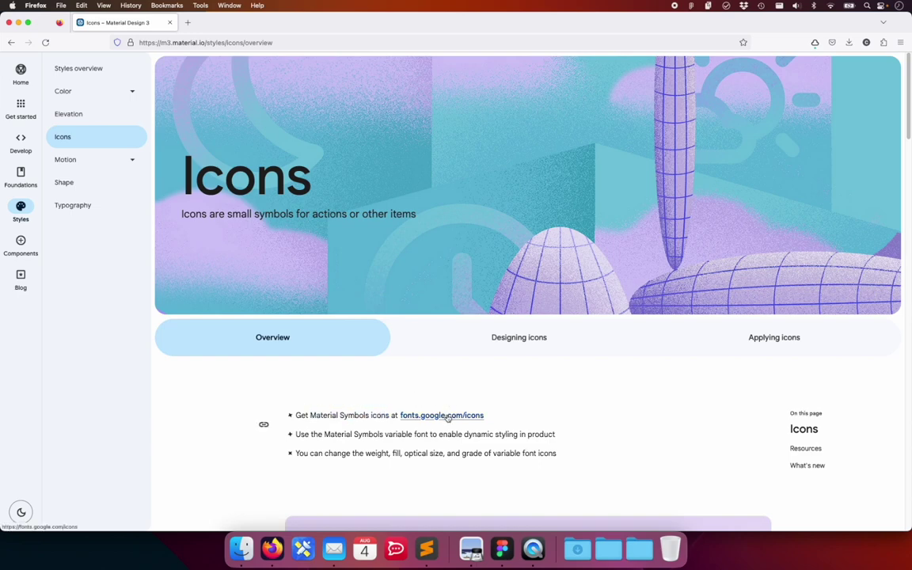
left_click(447, 416)
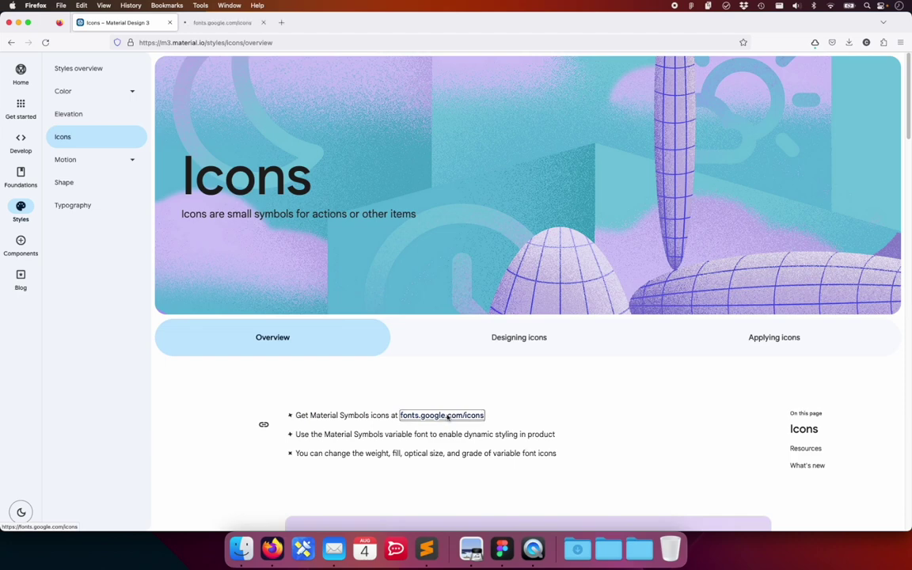
left_click(217, 24)
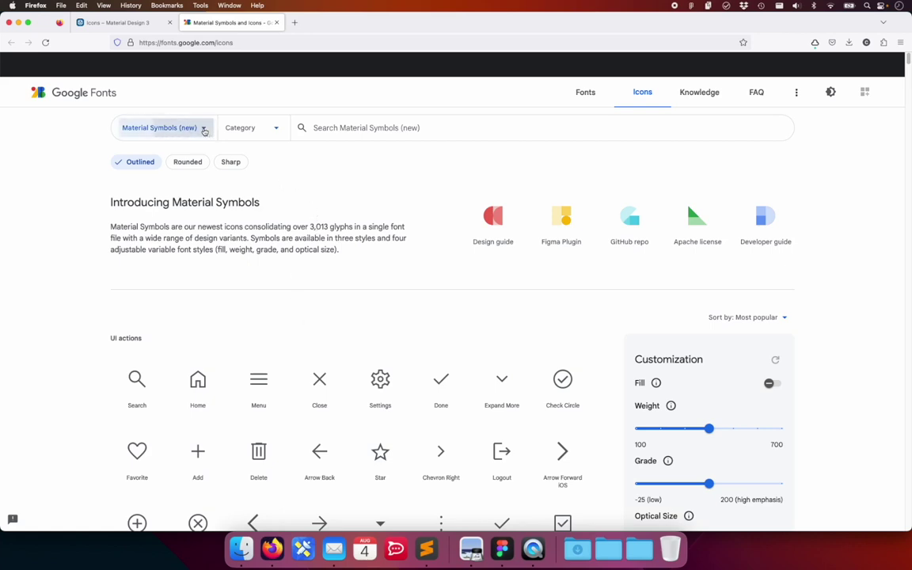
left_click(186, 127)
left_click(148, 180)
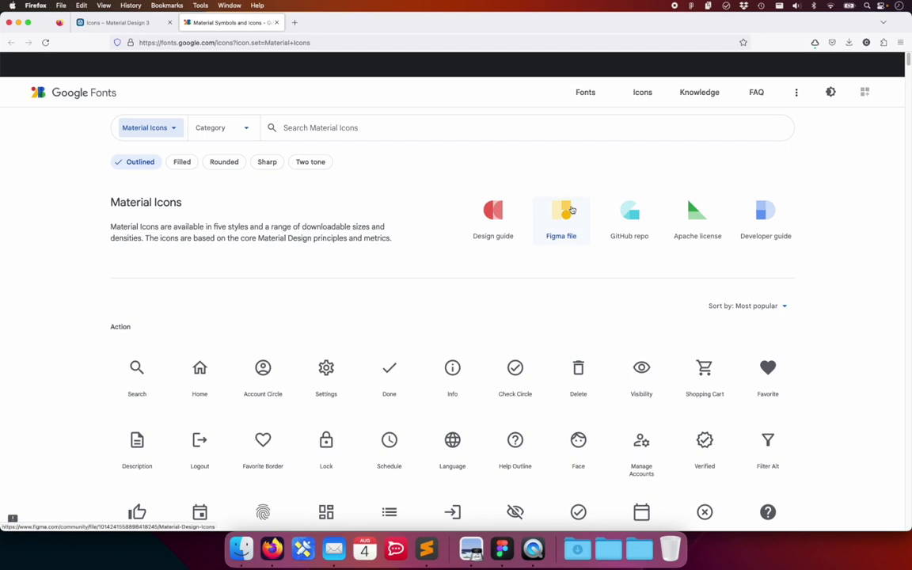
left_click(563, 214)
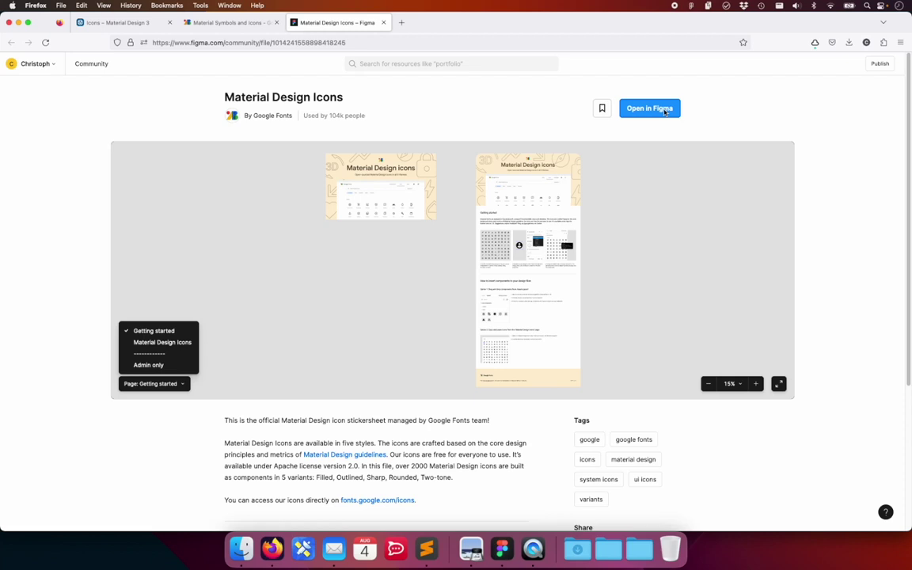
left_click(383, 22)
left_click(164, 127)
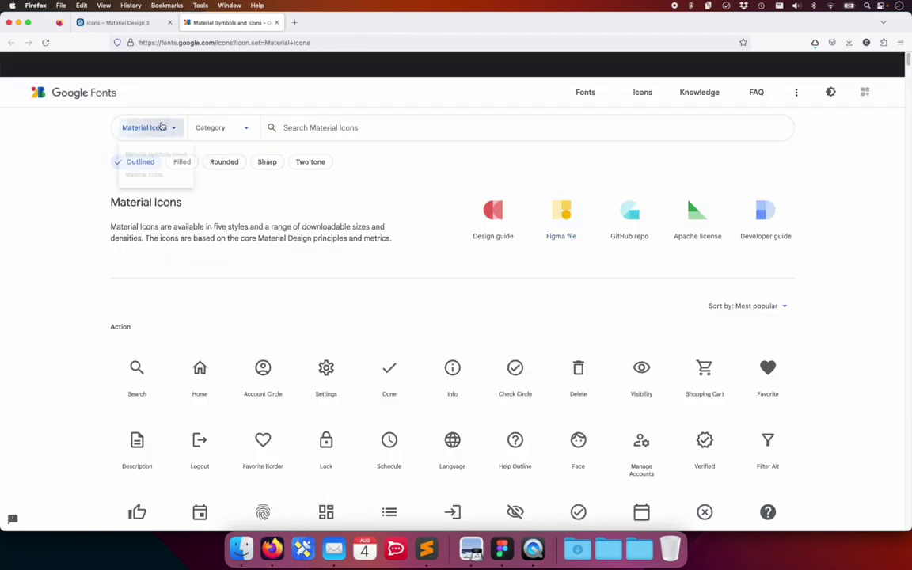
left_click(168, 158)
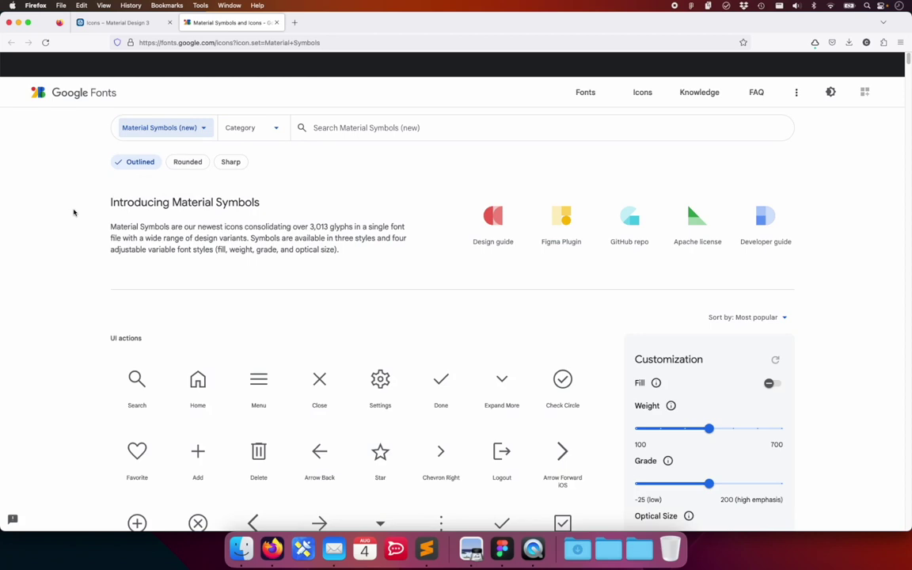
left_click(167, 125)
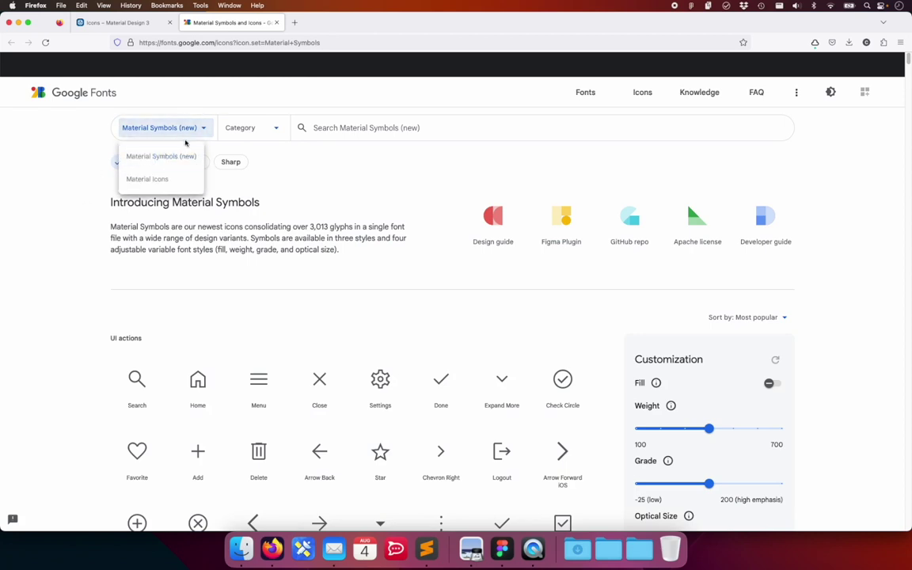
left_click(187, 156)
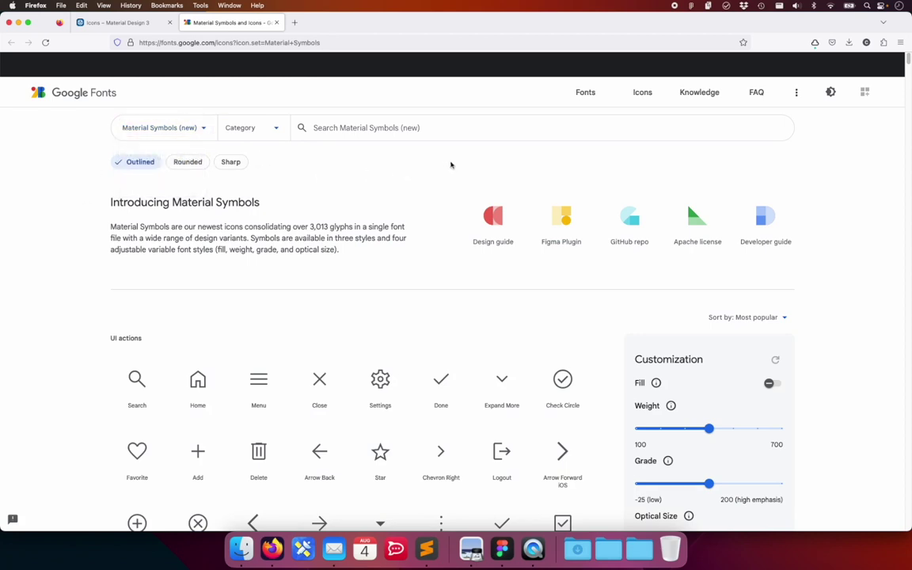
left_click(568, 226)
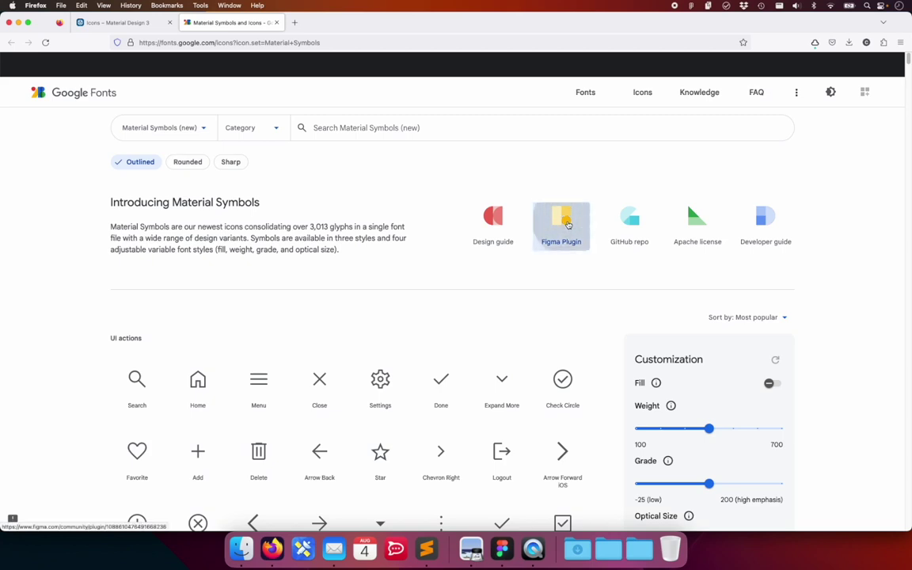
Step: View the Material Symbols plugin on Figma Community, then bring up the Design Kit file in Figma
left_click(343, 20)
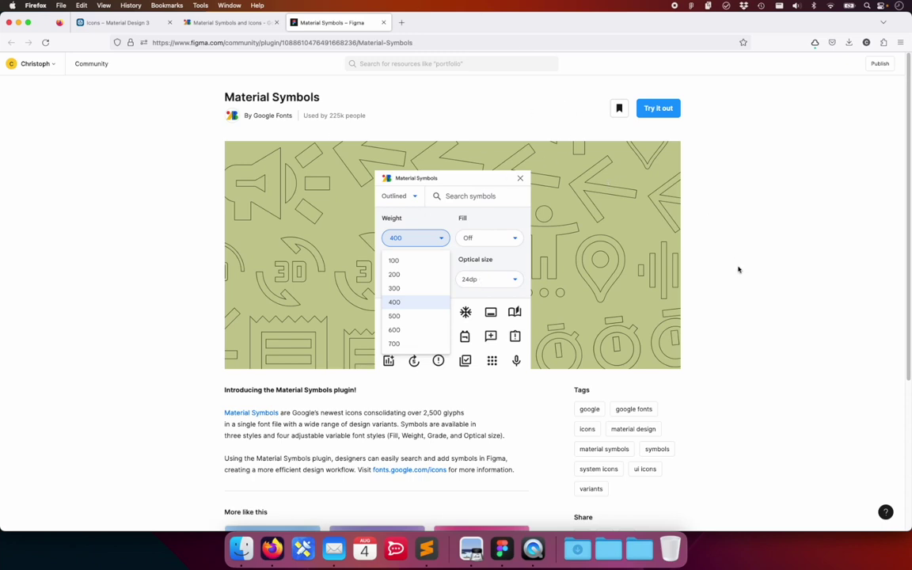
left_click(499, 564)
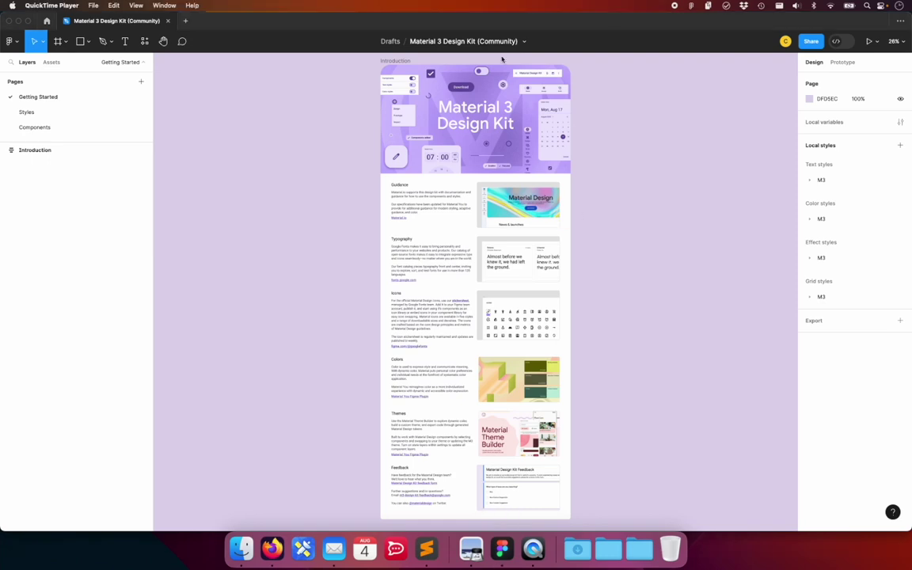
left_click(169, 24)
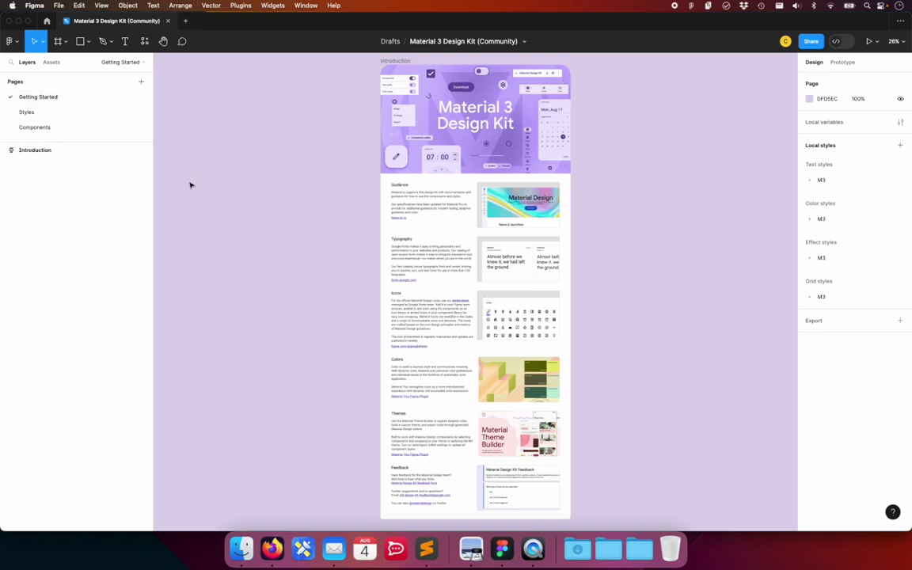
Step: Open the kit's Styles page and pan across its Typography and Color Guidance frames
mouse_move(48, 149)
left_click(35, 118)
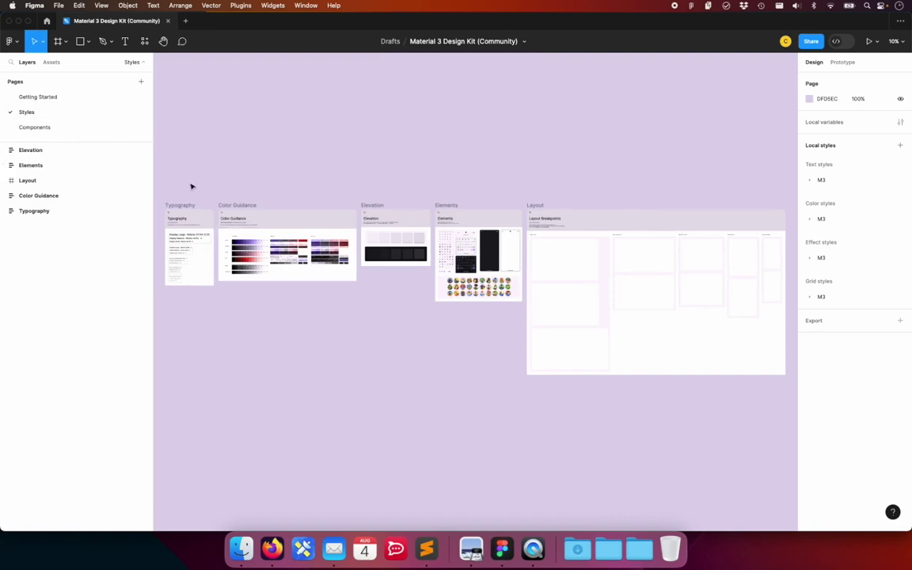
scroll(187, 267, "up", 5)
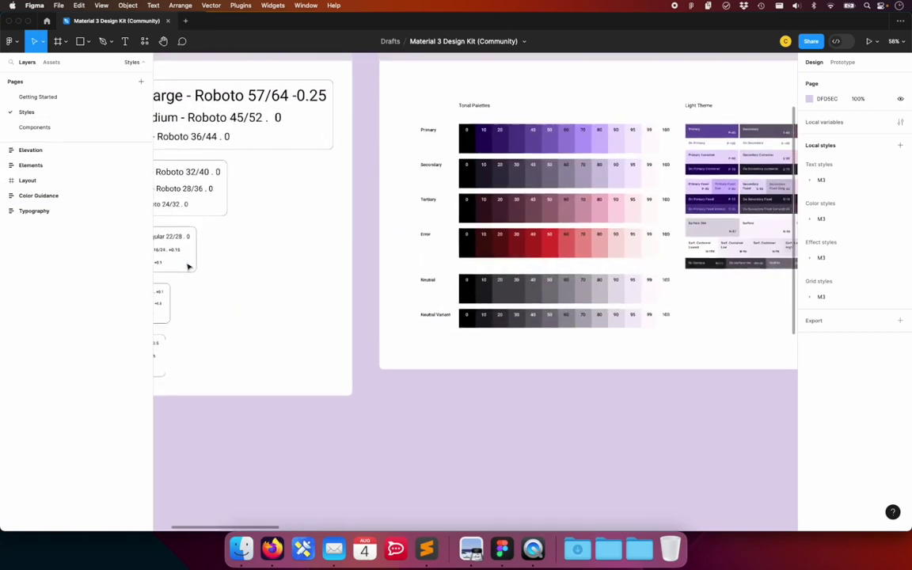
scroll(188, 267, "up", 2)
scroll(188, 267, "down", 2)
scroll(188, 267, "down", 2)
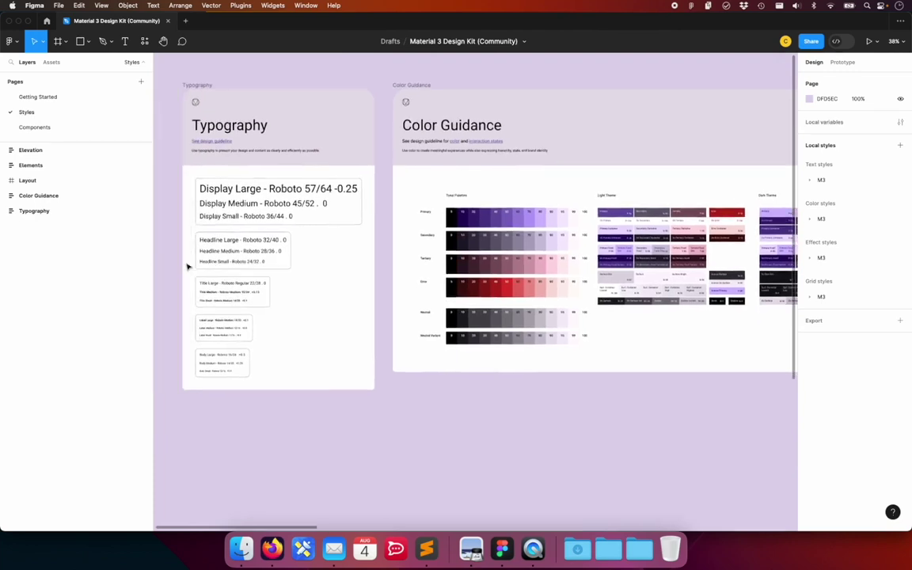
scroll(188, 266, "down", 1)
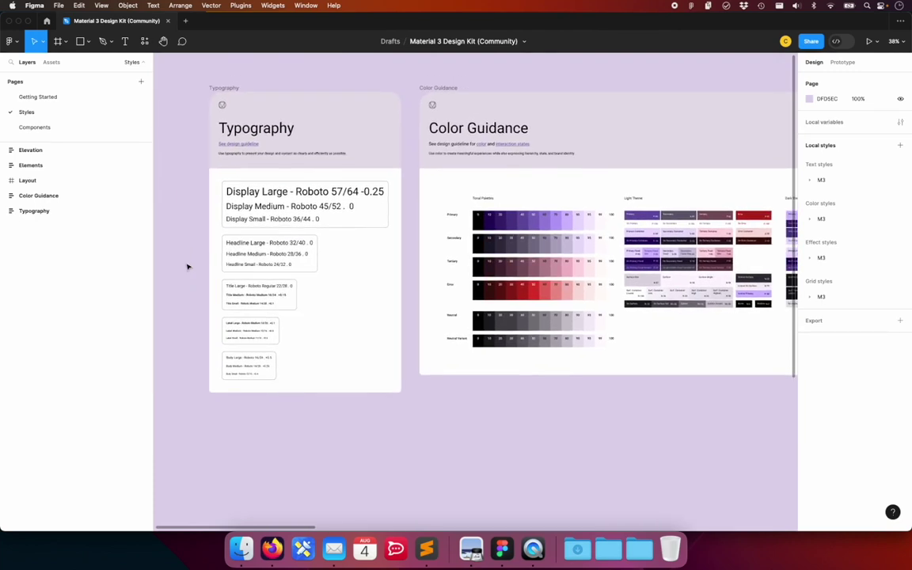
scroll(210, 257, "right", 4)
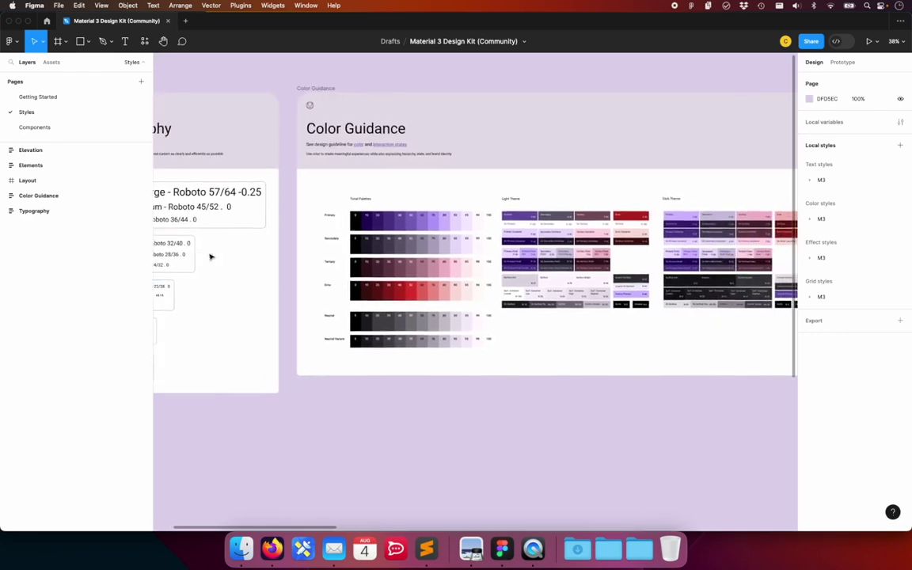
scroll(211, 256, "right", 1)
scroll(210, 256, "right", 1)
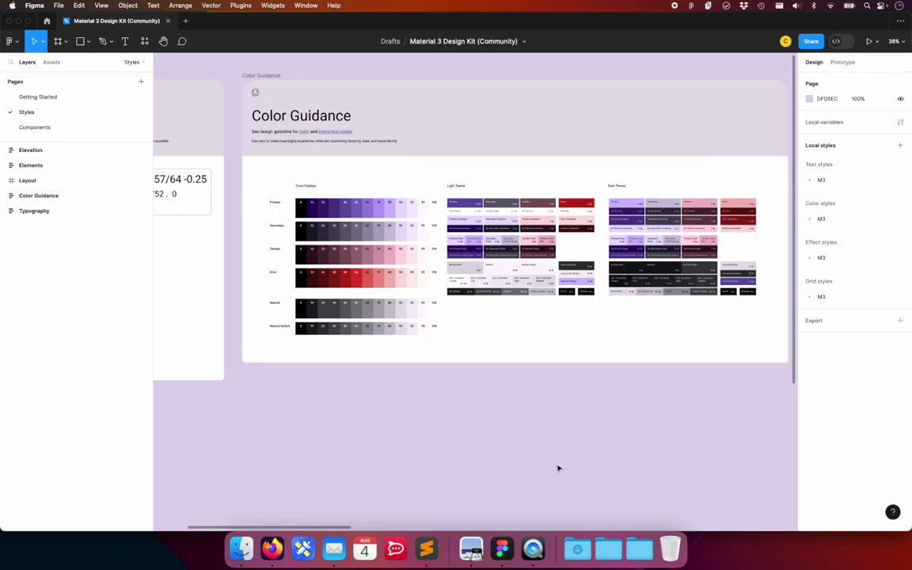
scroll(558, 468, "right", 2)
scroll(559, 468, "up", 1)
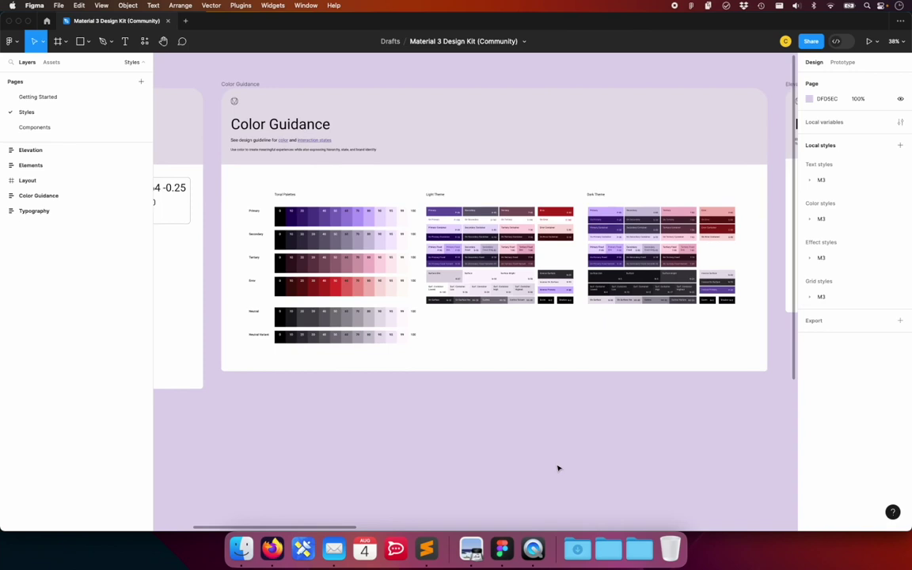
scroll(559, 468, "right", 2)
scroll(558, 468, "right", 4)
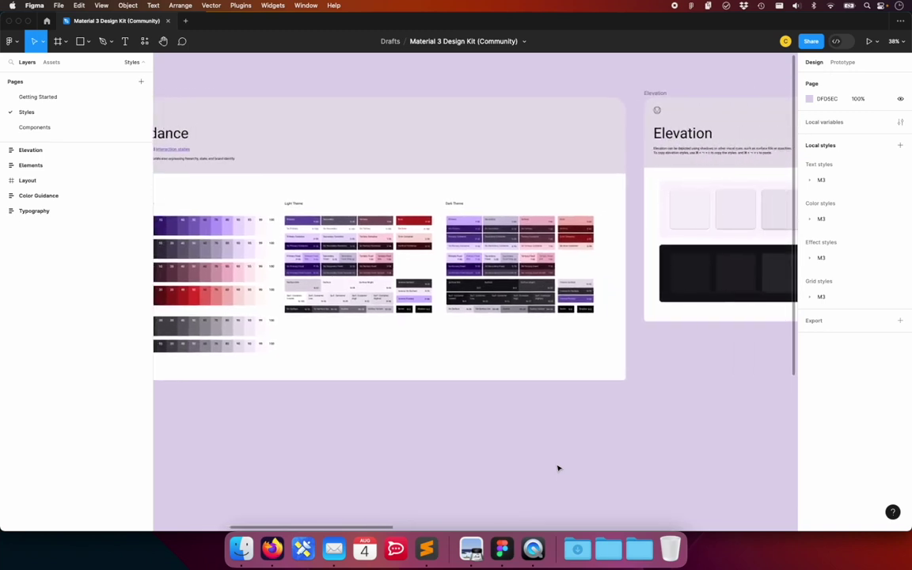
scroll(559, 469, "right", 2)
scroll(558, 469, "right", 6)
scroll(559, 469, "right", 4)
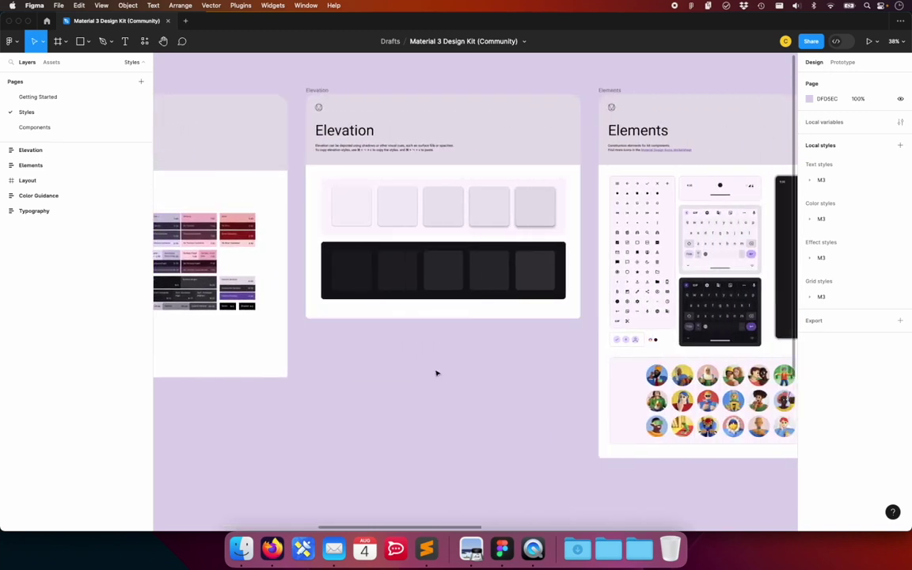
scroll(426, 382, "right", 2)
scroll(426, 382, "right", 2)
scroll(426, 382, "down", 1)
scroll(427, 382, "right", 2)
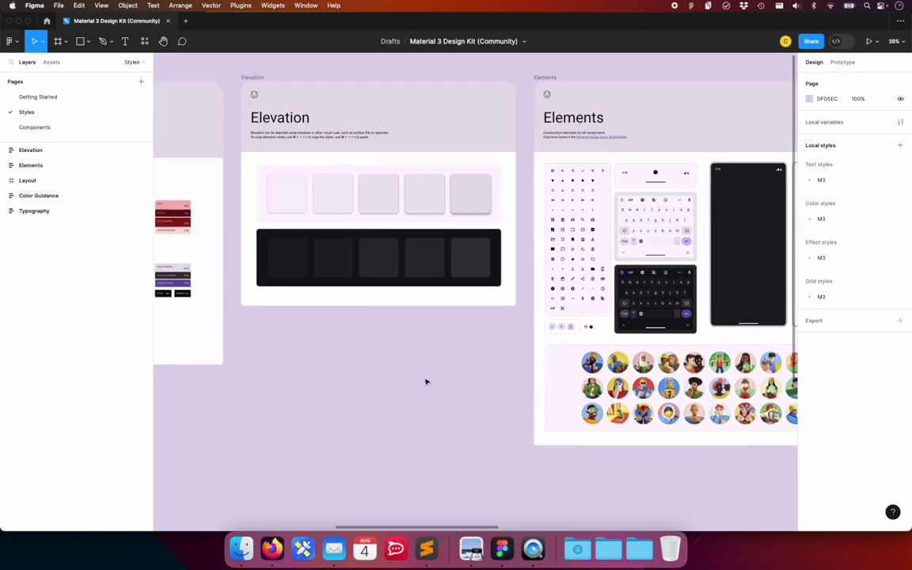
scroll(426, 382, "right", 5)
scroll(426, 381, "right", 4)
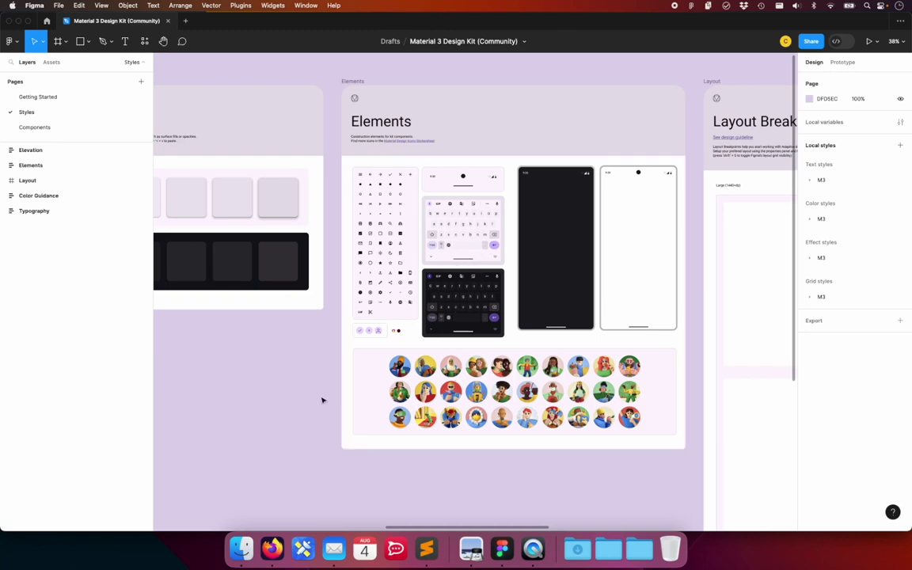
scroll(322, 400, "right", 2)
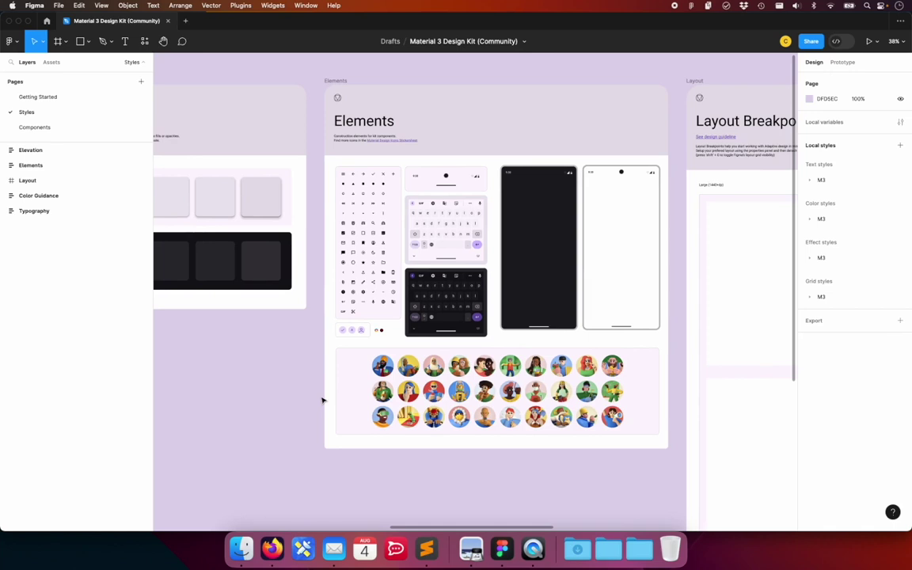
scroll(322, 400, "right", 10)
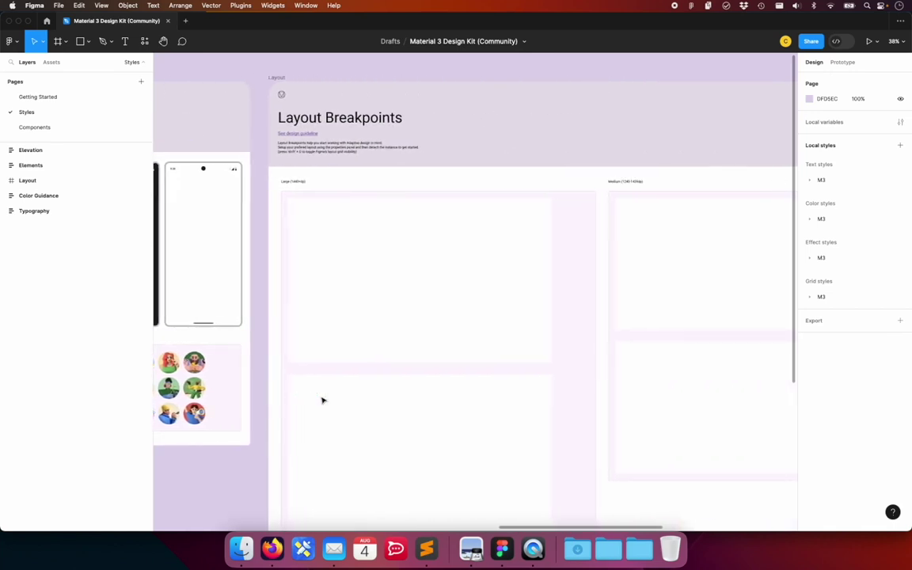
scroll(322, 400, "up", 3)
scroll(323, 400, "down", 3)
scroll(323, 400, "down", 2)
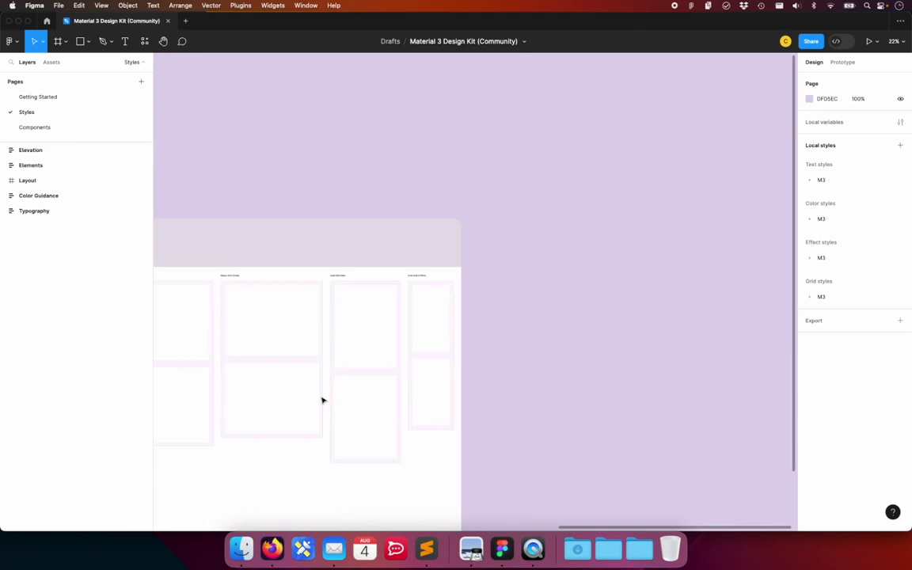
scroll(322, 400, "down", 2)
scroll(322, 400, "left", 4)
scroll(322, 400, "left", 3)
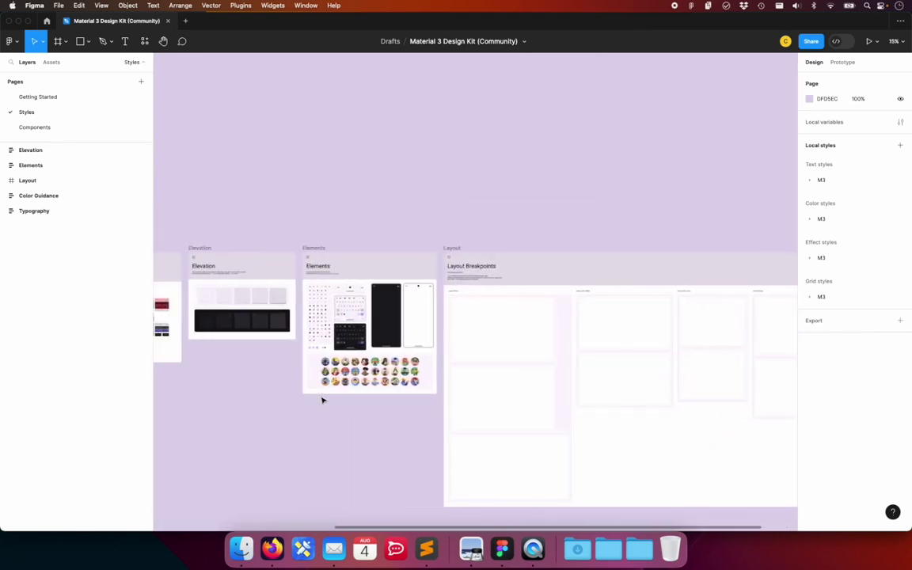
scroll(322, 400, "left", 8)
scroll(322, 400, "down", 1)
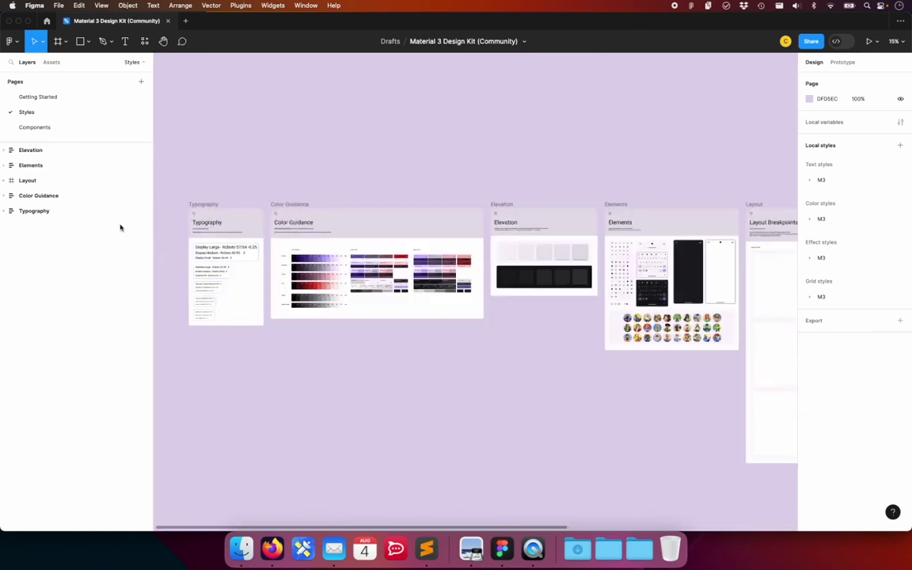
left_click(29, 128)
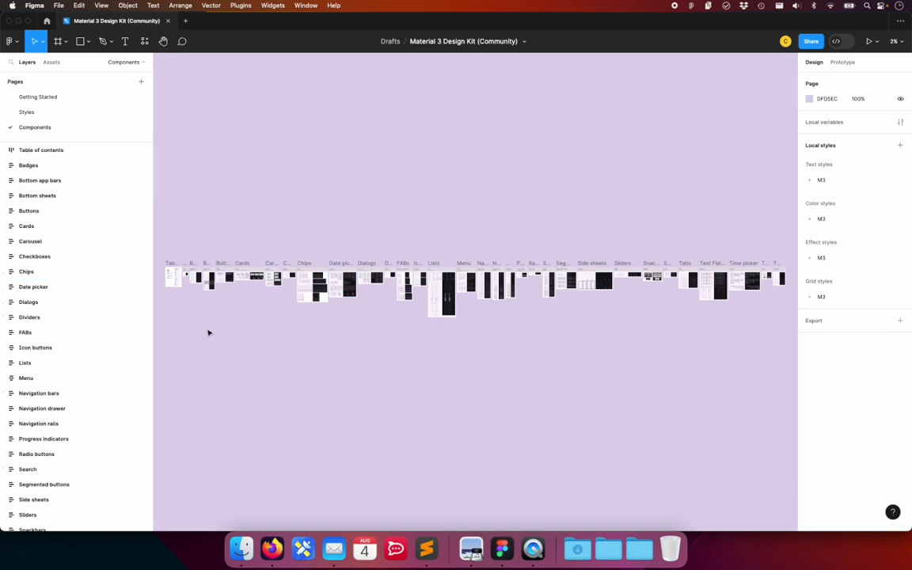
Step: Pan right across the Components page from the Table of contents through the early component frames
scroll(208, 332, "up", 5)
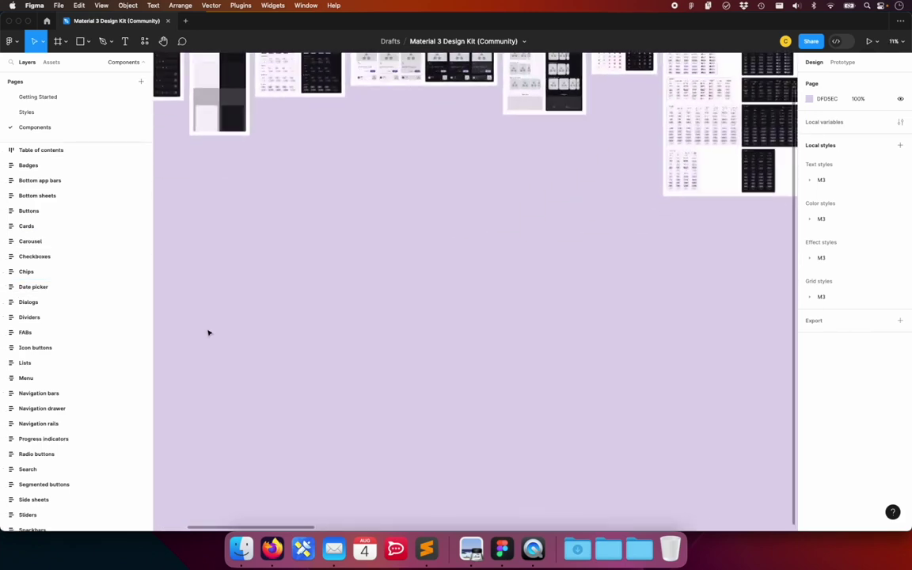
scroll(209, 333, "up", 5)
scroll(209, 333, "up", 5)
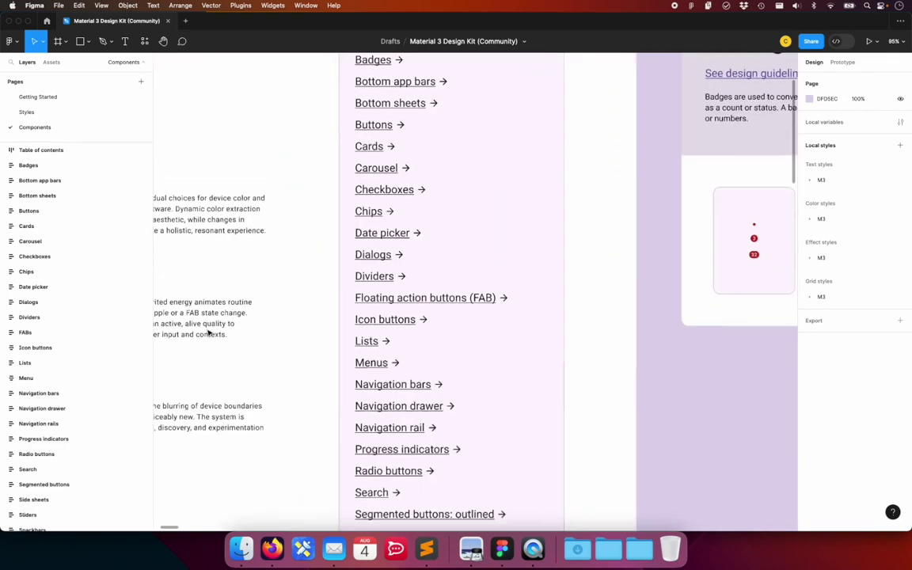
scroll(209, 332, "down", 5)
scroll(208, 333, "left", 3)
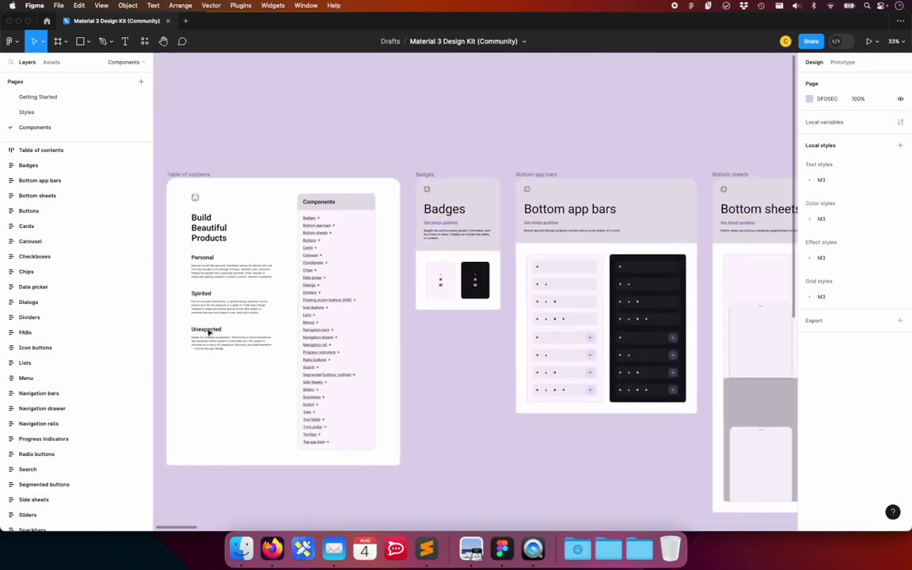
scroll(208, 333, "right", 1)
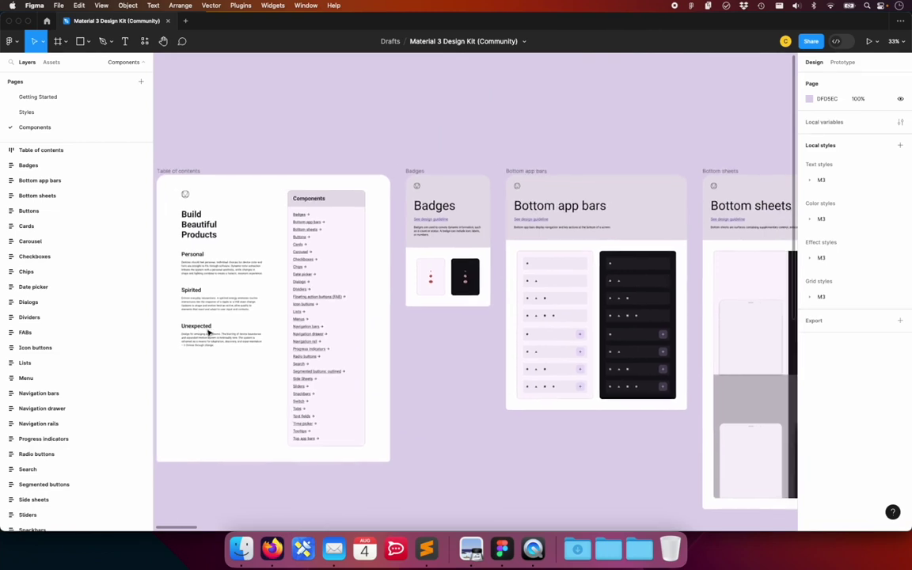
scroll(208, 333, "right", 2)
scroll(209, 332, "right", 2)
scroll(208, 332, "right", 2)
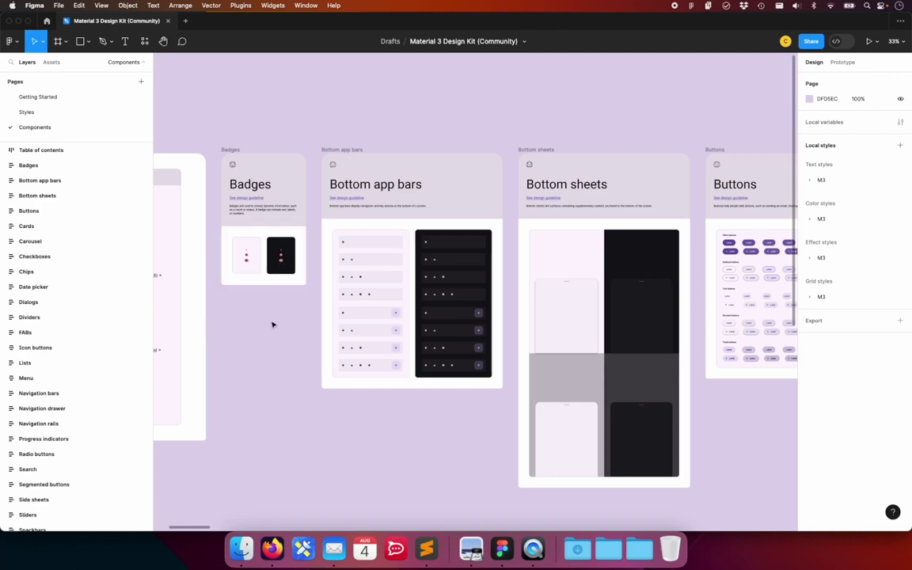
scroll(273, 325, "right", 1)
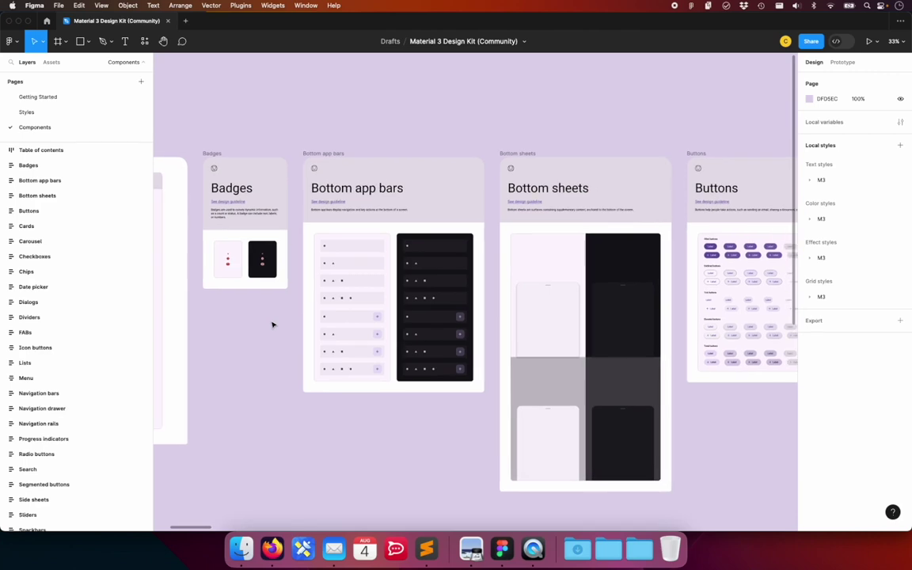
scroll(272, 325, "right", 3)
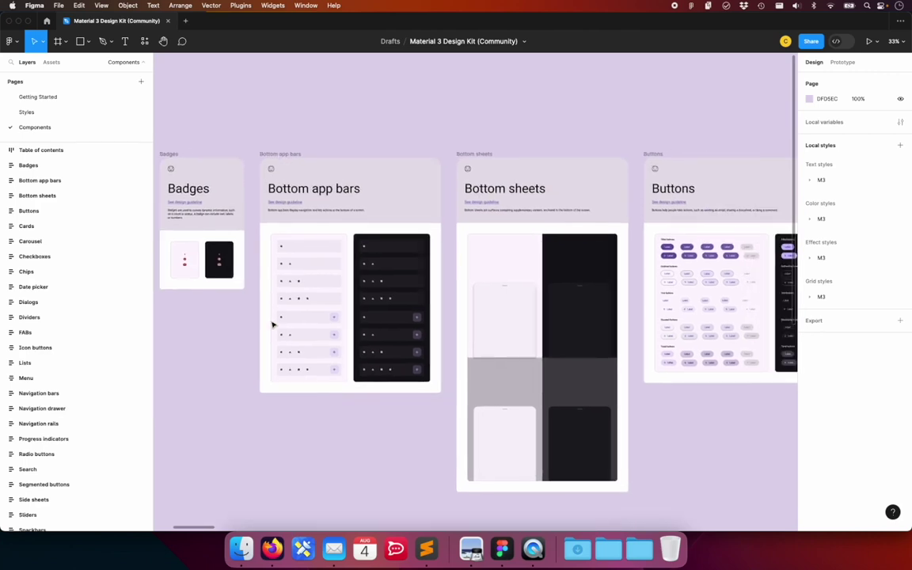
scroll(364, 373, "right", 15)
scroll(364, 374, "right", 10)
scroll(363, 373, "right", 10)
scroll(364, 373, "right", 12)
scroll(364, 373, "right", 15)
scroll(364, 373, "right", 15)
scroll(363, 373, "right", 12)
scroll(364, 373, "right", 13)
scroll(364, 373, "right", 15)
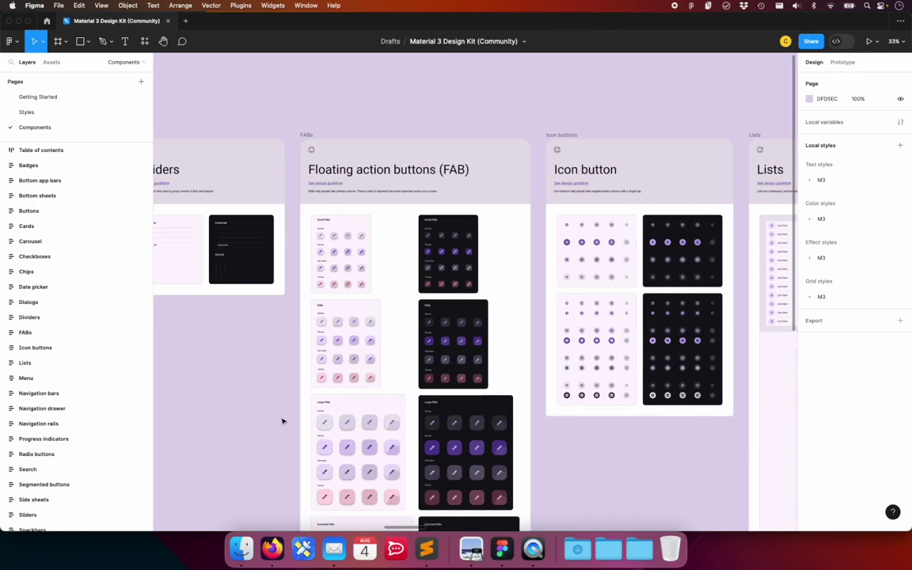
Step: Jump to the Lists and Menus frames, pan on to Top App Bars, then zoom out to the whole page
key("n")
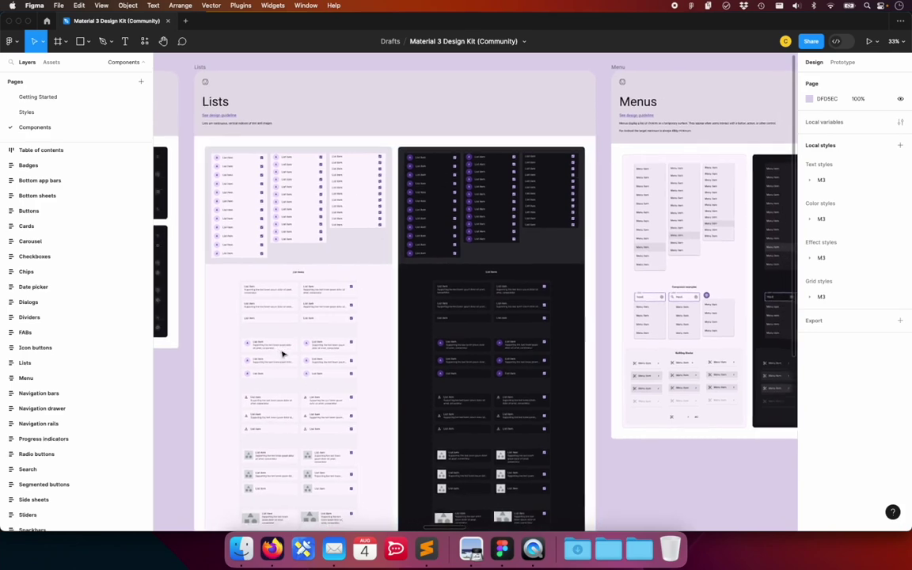
key("n")
scroll(282, 354, "right", 5)
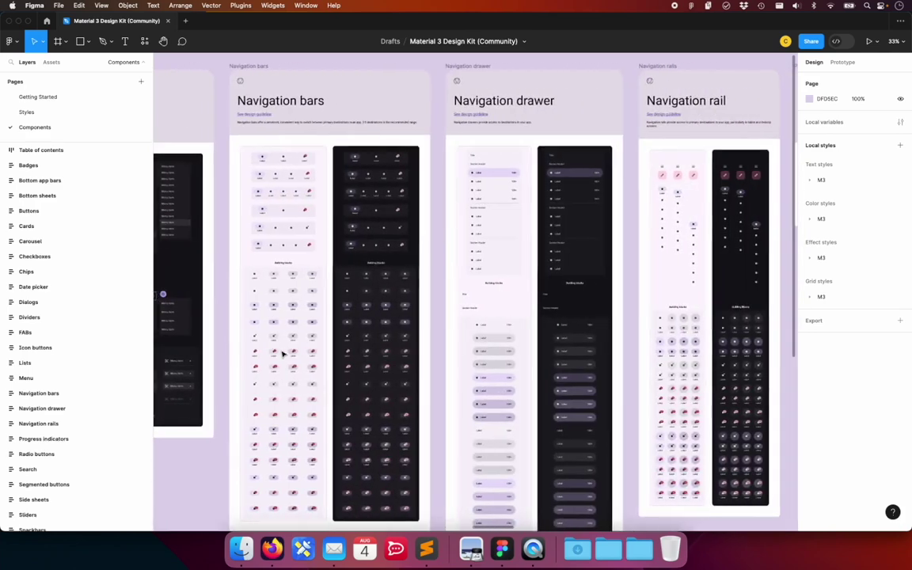
scroll(282, 354, "right", 2)
scroll(283, 354, "right", 10)
scroll(282, 354, "right", 5)
scroll(283, 354, "right", 5)
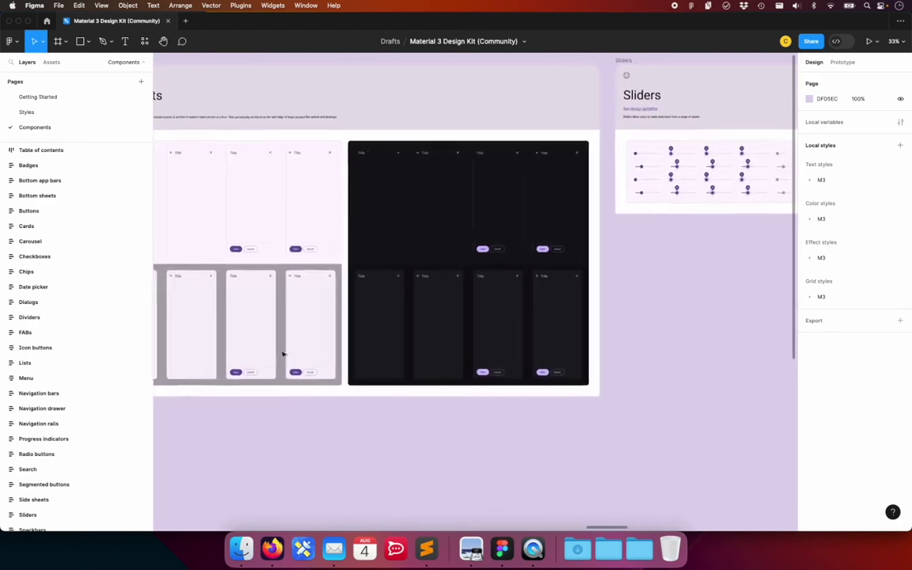
scroll(283, 354, "right", 5)
scroll(283, 354, "right", 3)
scroll(282, 354, "right", 5)
scroll(283, 354, "right", 5)
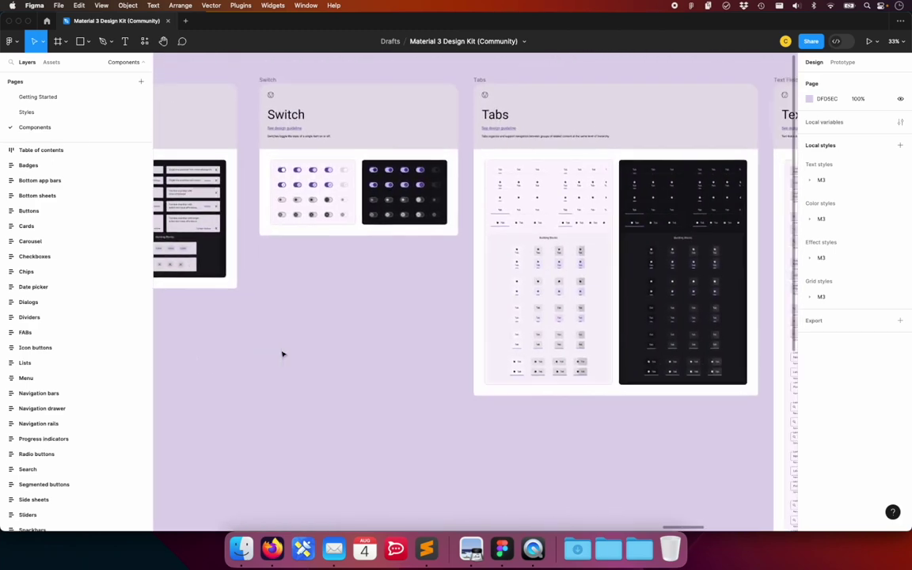
scroll(283, 355, "right", 5)
scroll(283, 354, "up", 2)
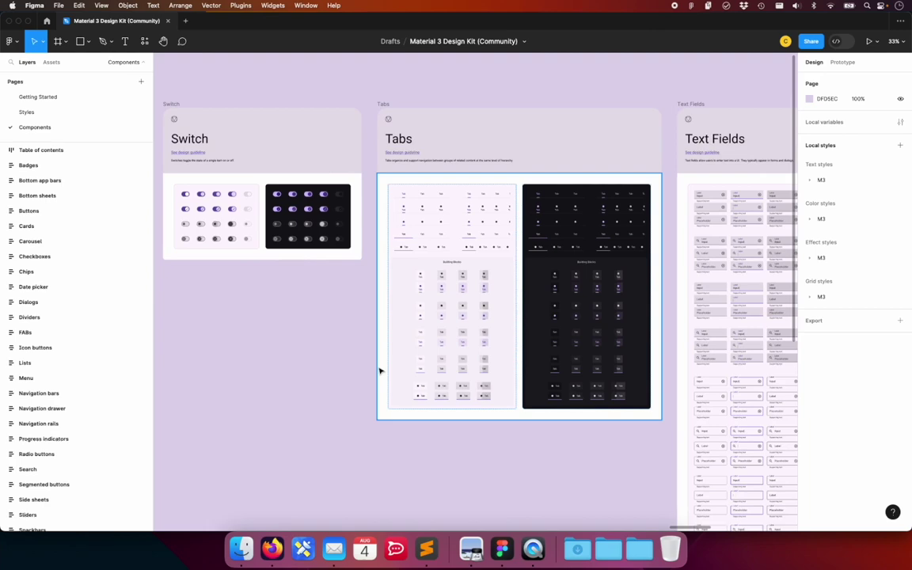
scroll(379, 371, "right", 10)
scroll(380, 370, "right", 3)
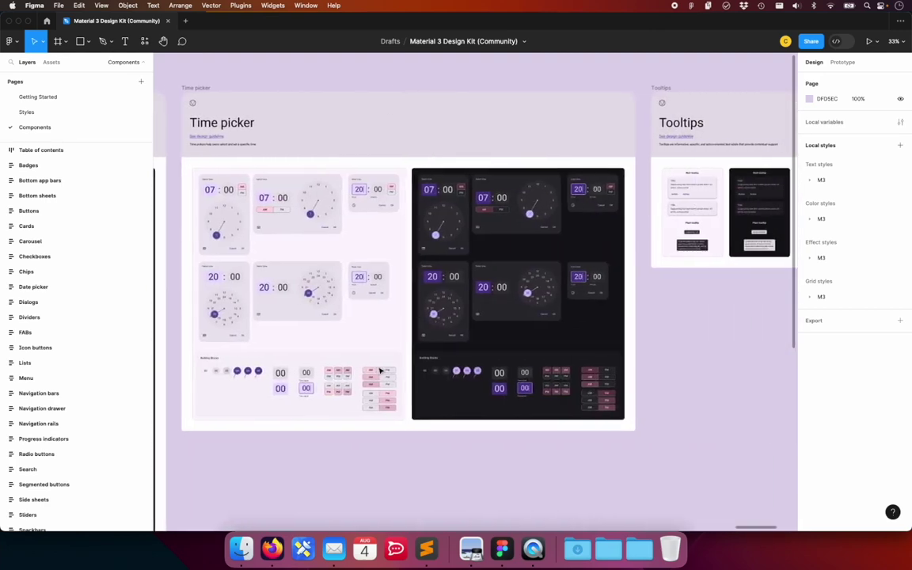
scroll(380, 371, "right", 3)
scroll(379, 371, "right", 3)
scroll(379, 371, "right", 1)
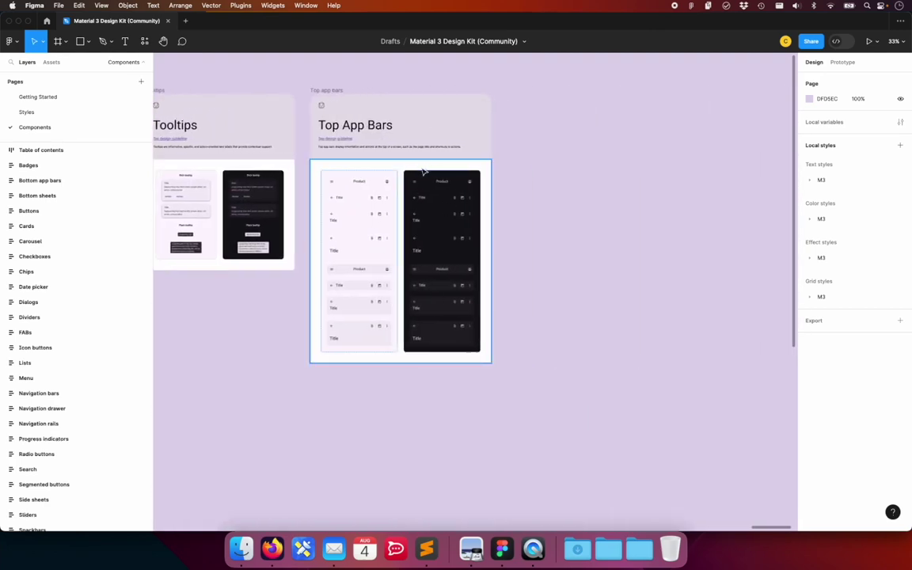
key("shift+1")
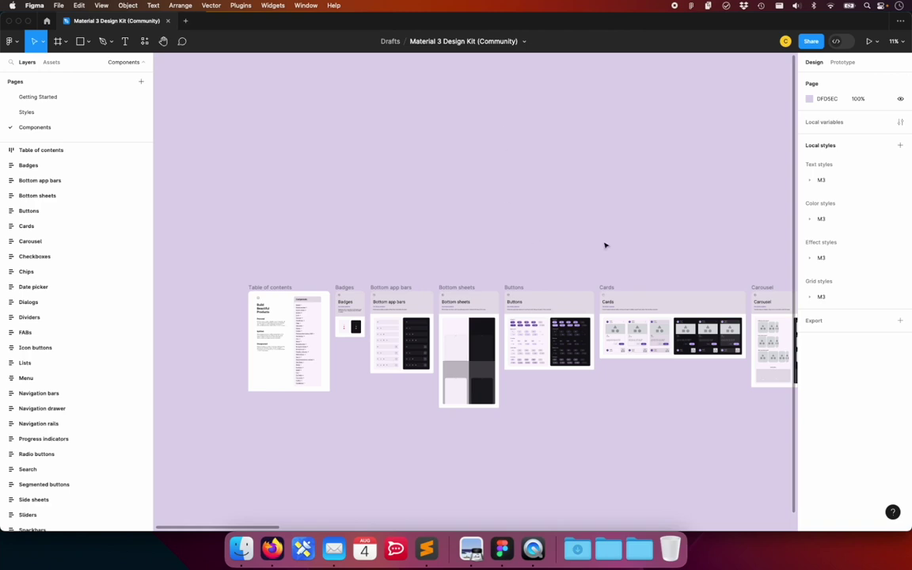
Step: Drag the wireframe-todo-app-2 PNG from the Dock folder above the Table of contents and zoom in on it
left_click(625, 566)
mouse_move(642, 510)
left_mouse_down()
mouse_move(376, 417)
mouse_move(279, 221)
mouse_move(263, 239)
left_mouse_up()
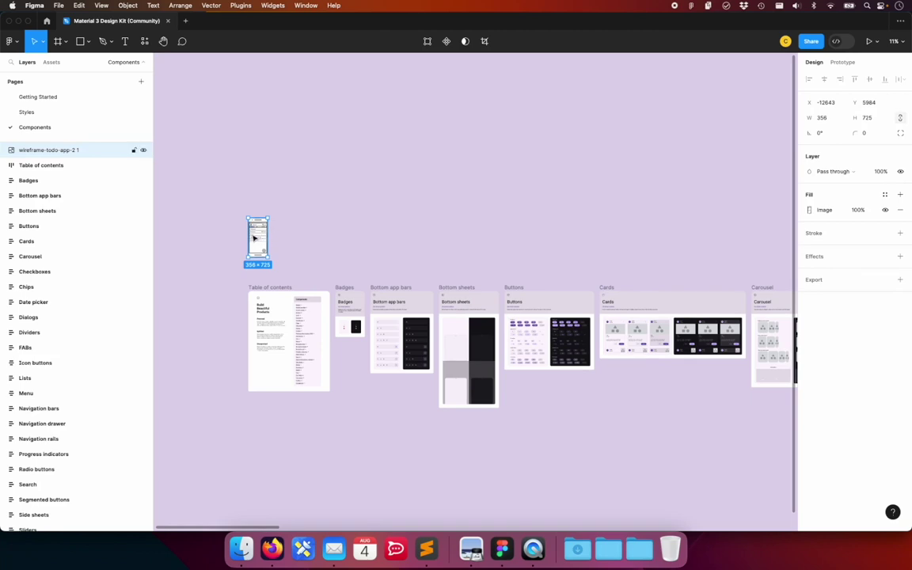
scroll(283, 238, "up", 1)
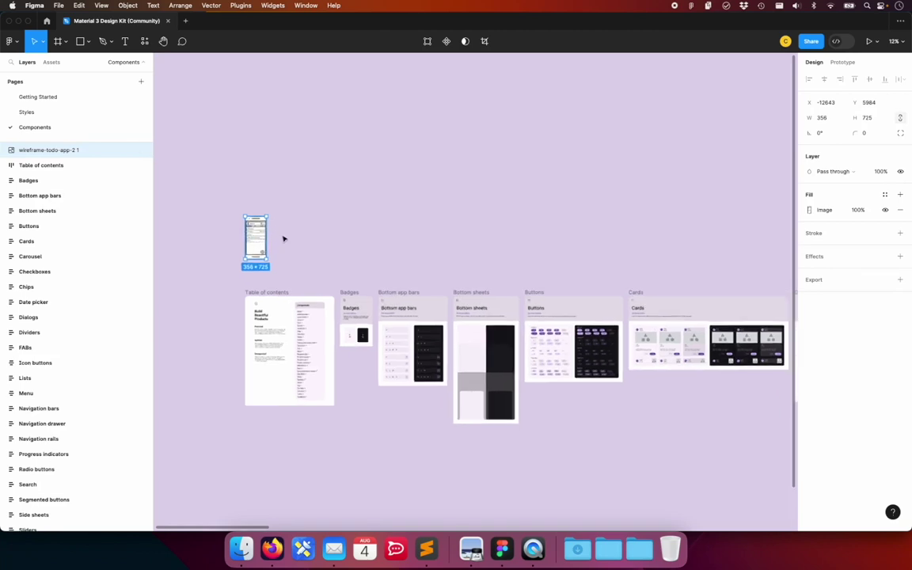
scroll(284, 238, "up", 3)
scroll(284, 239, "up", 5)
scroll(283, 238, "left", 5)
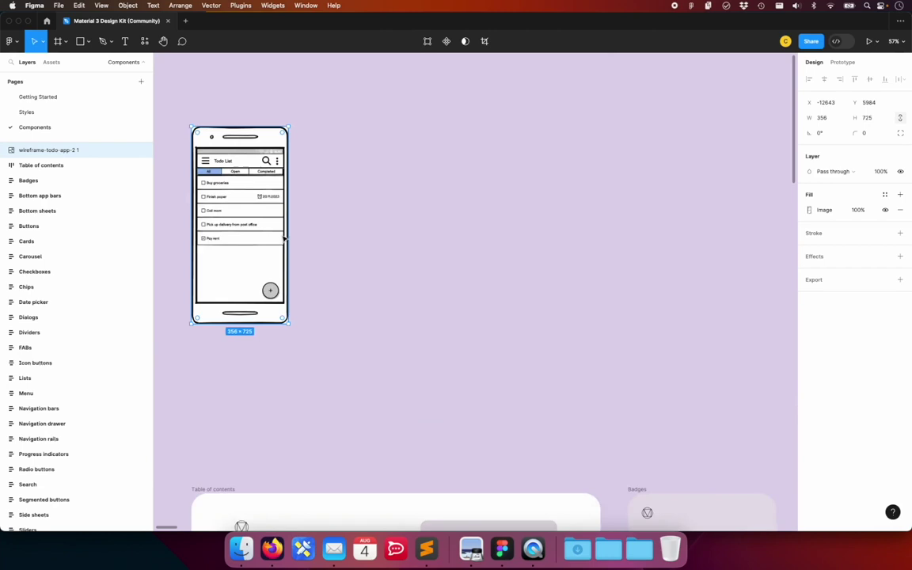
scroll(283, 238, "left", 5)
scroll(283, 239, "up", 3)
scroll(284, 238, "right", 3)
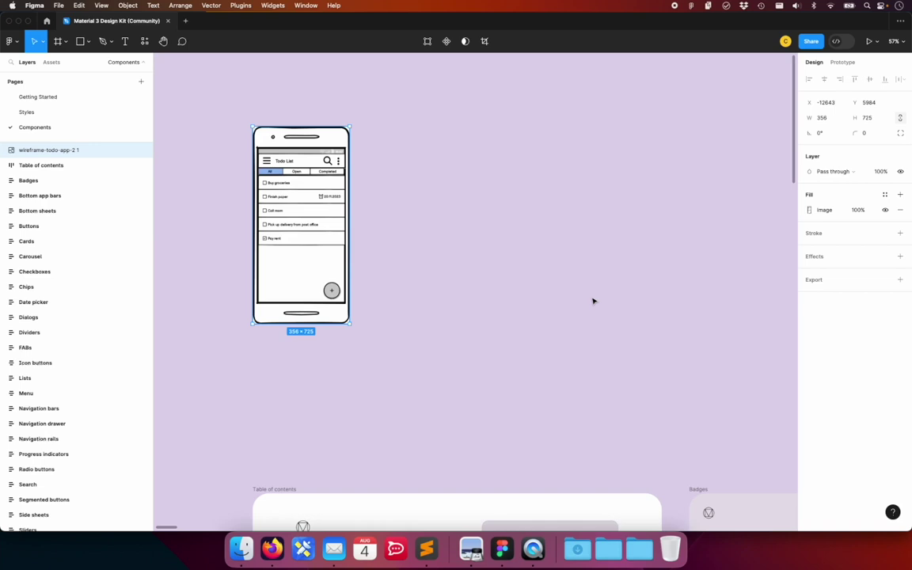
scroll(593, 301, "down", 2, "ctrl")
scroll(593, 301, "down", 5)
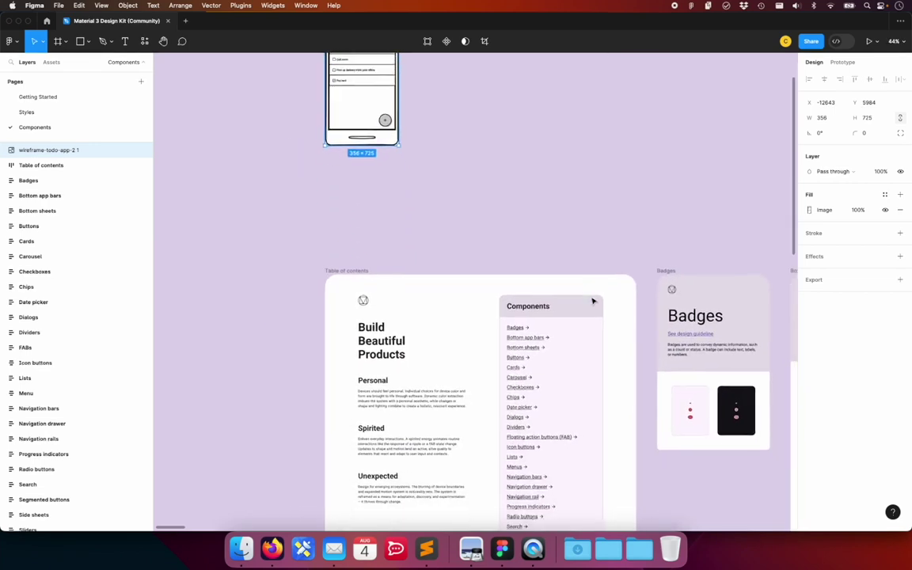
scroll(593, 300, "down", 2)
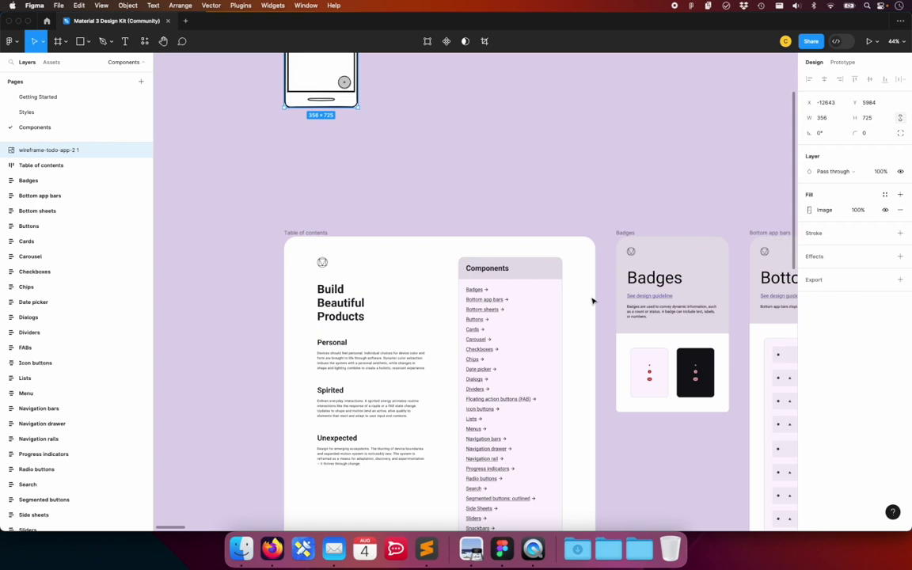
scroll(594, 301, "up", 5)
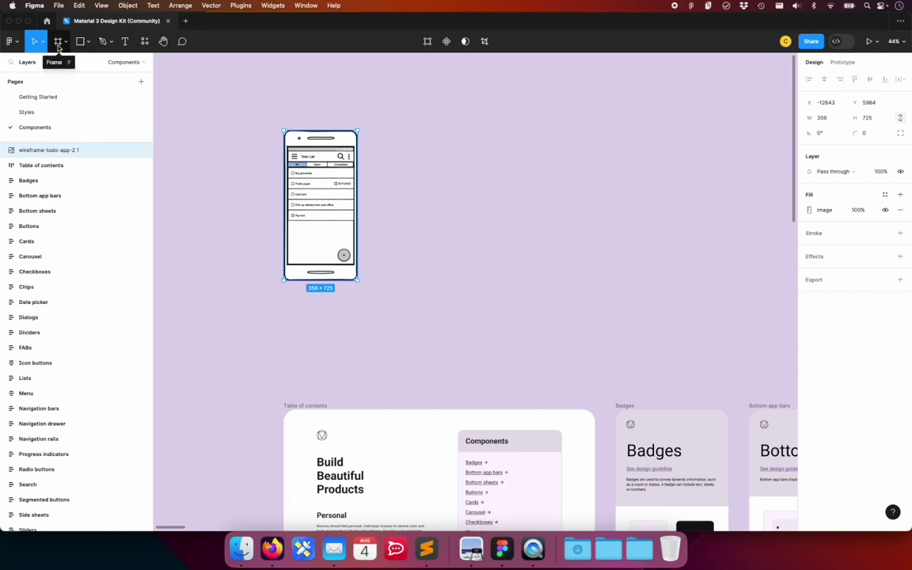
Step: Draw a frame to the right of the wireframe and resize it to 412 × 892
left_click(58, 43)
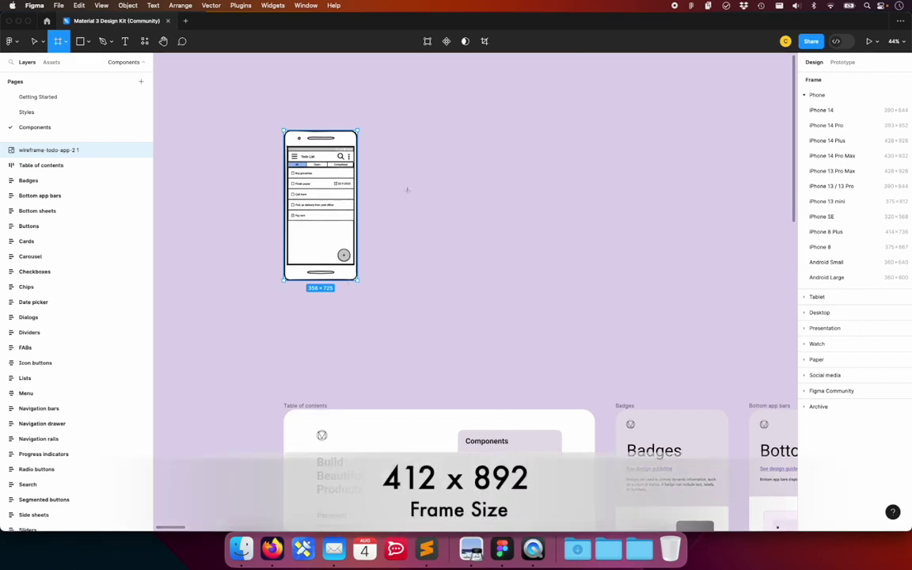
left_click(401, 158)
left_click_drag(400, 158, 469, 260)
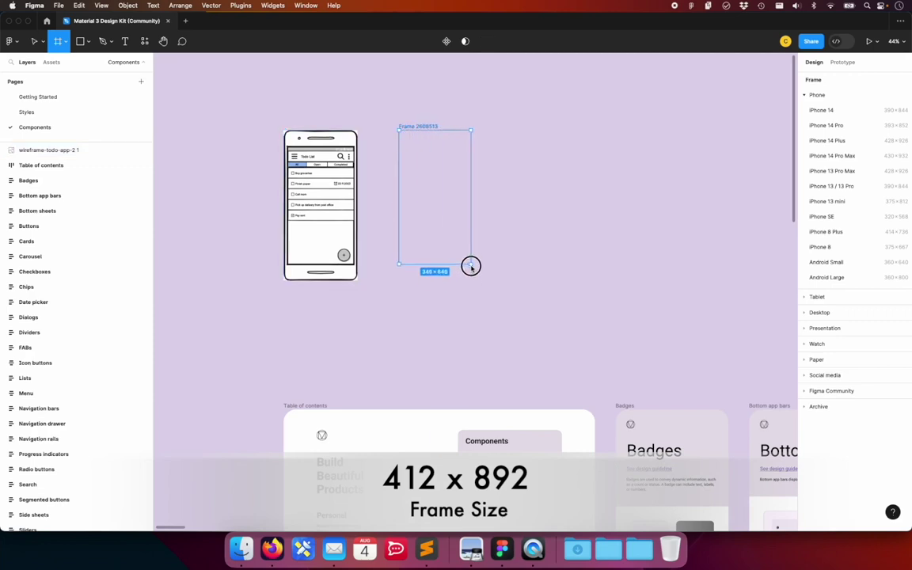
left_click_drag(469, 260, 483, 279)
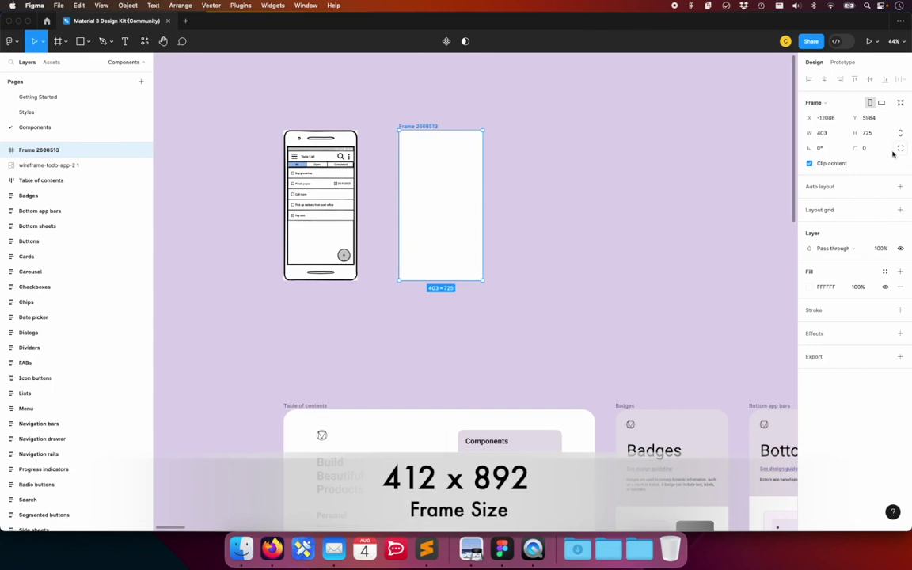
left_click(826, 135)
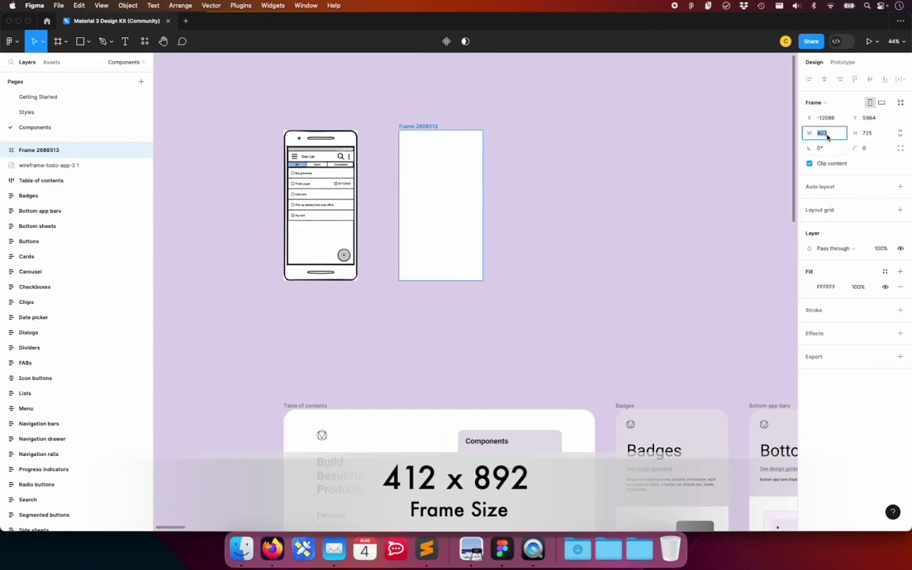
type("412")
key("Tab")
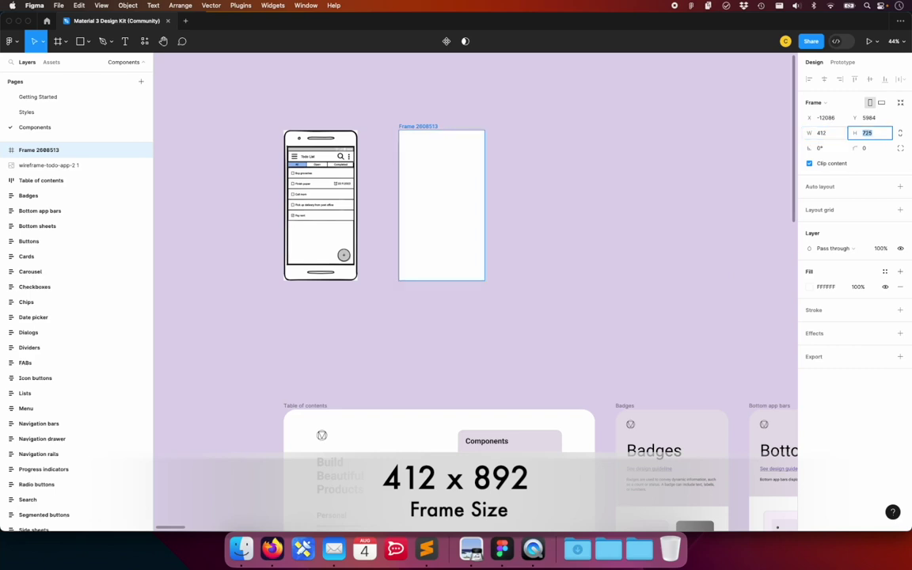
type("892")
key("Return")
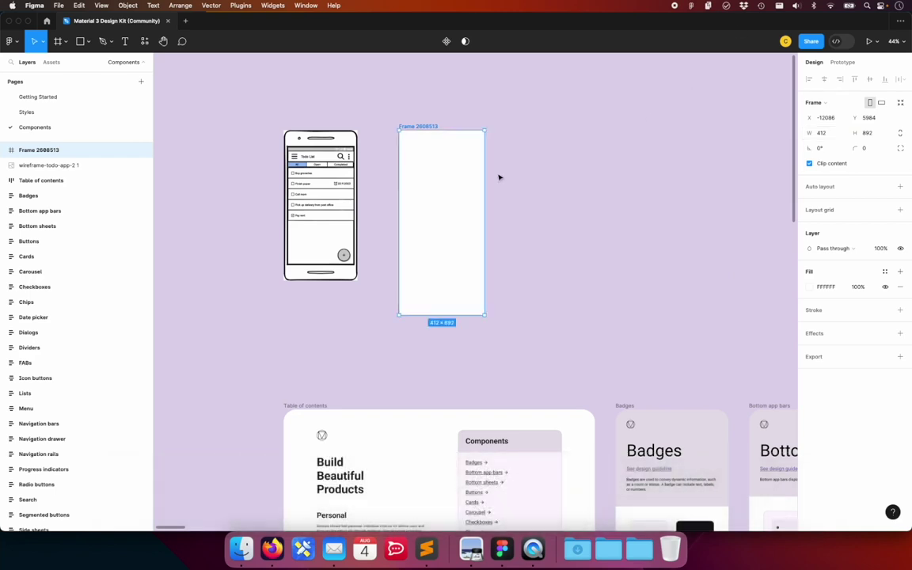
right_click(52, 149)
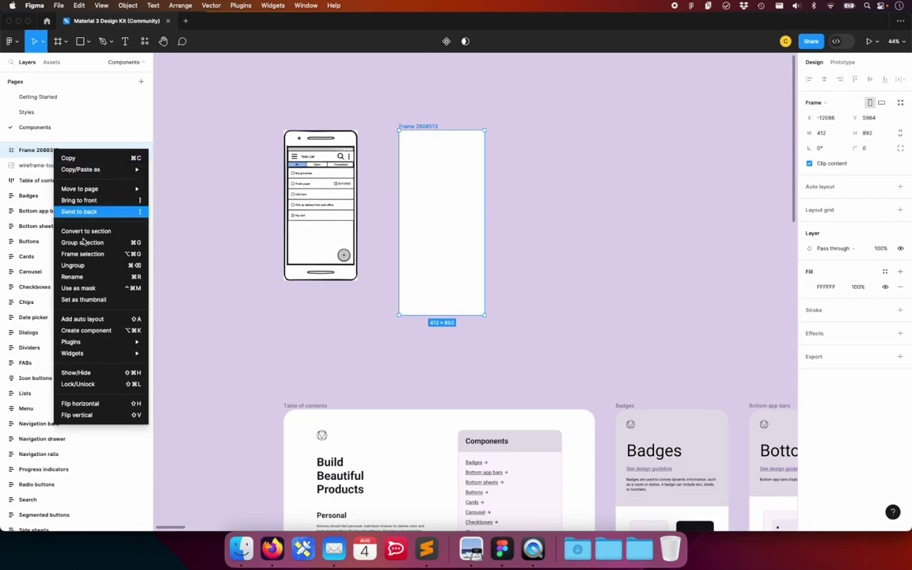
left_click(79, 276)
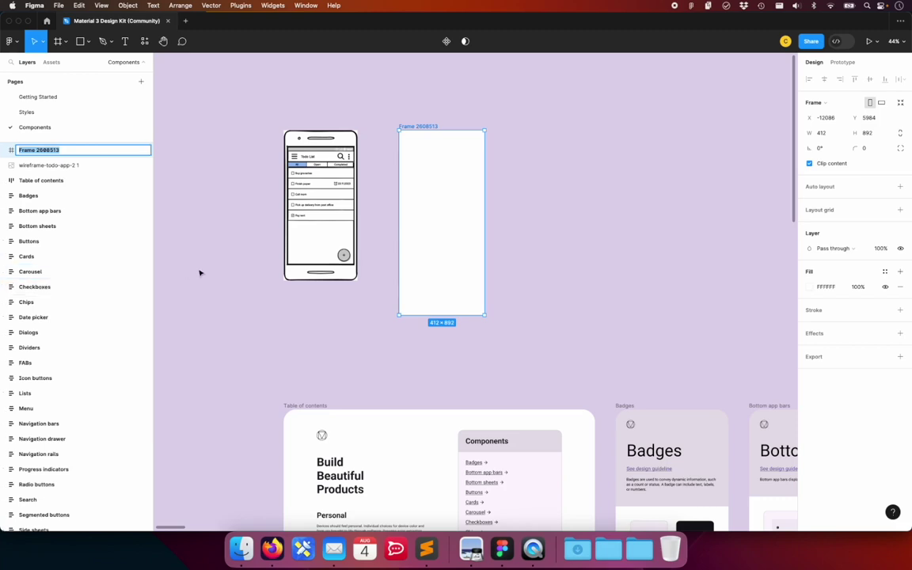
type("My Mockup")
key("Return")
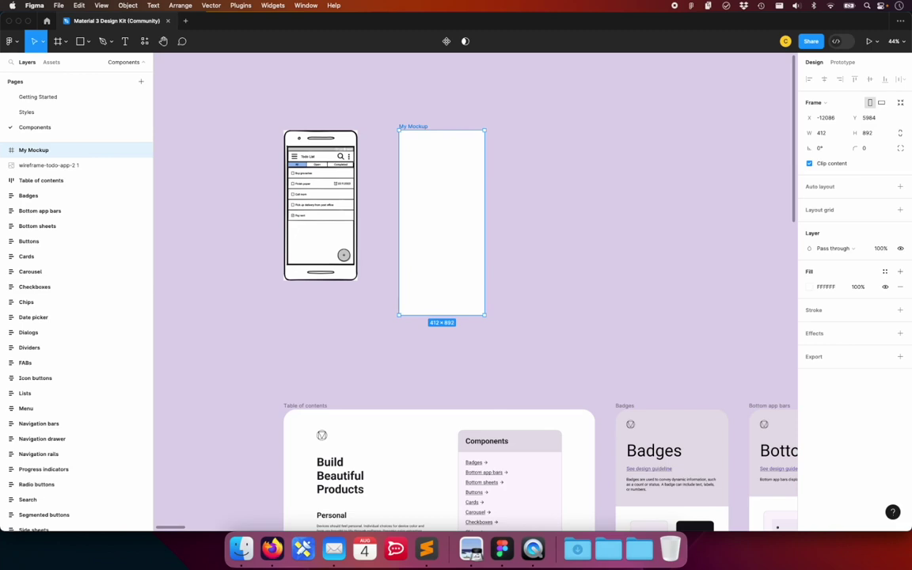
left_click(424, 127)
left_click(423, 125)
Step: Copy the light Device frame from the Styles page's Elements section, then go back to the Components page
left_click(34, 113)
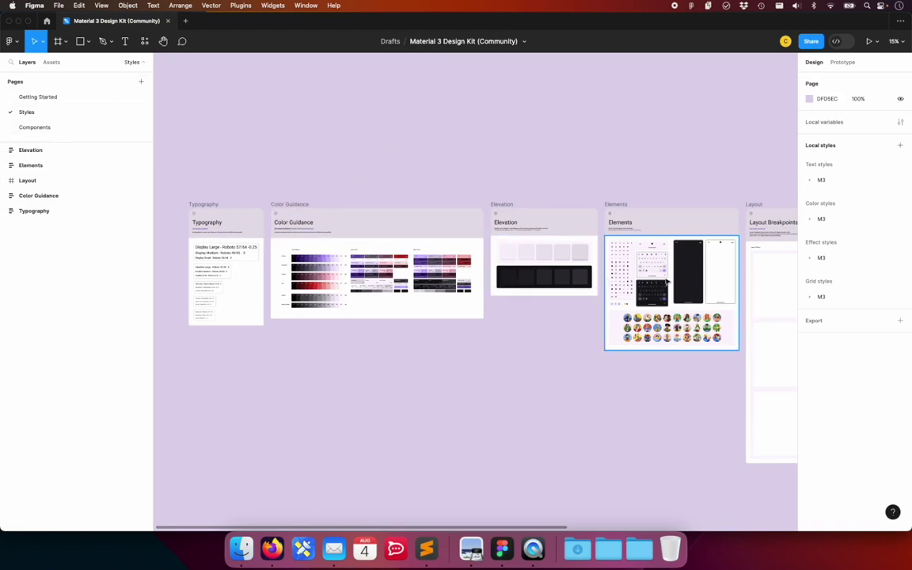
scroll(667, 281, "up", 5)
scroll(669, 283, "up", 3)
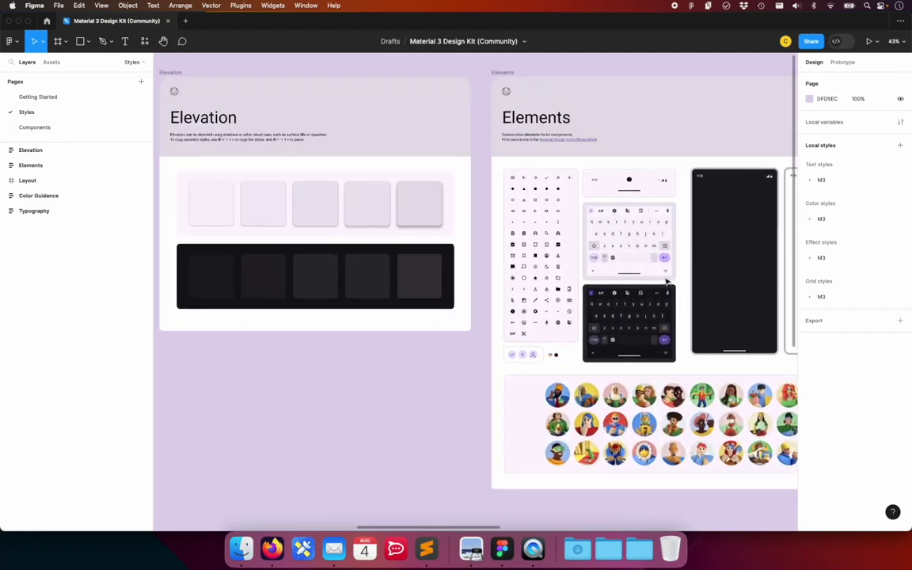
scroll(677, 286, "right", 3)
left_click(686, 288)
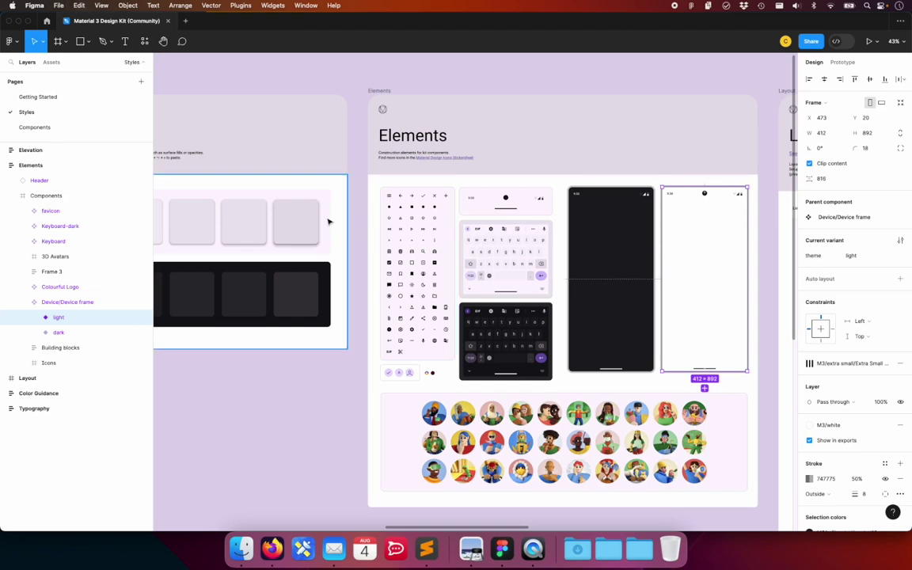
left_click(74, 129)
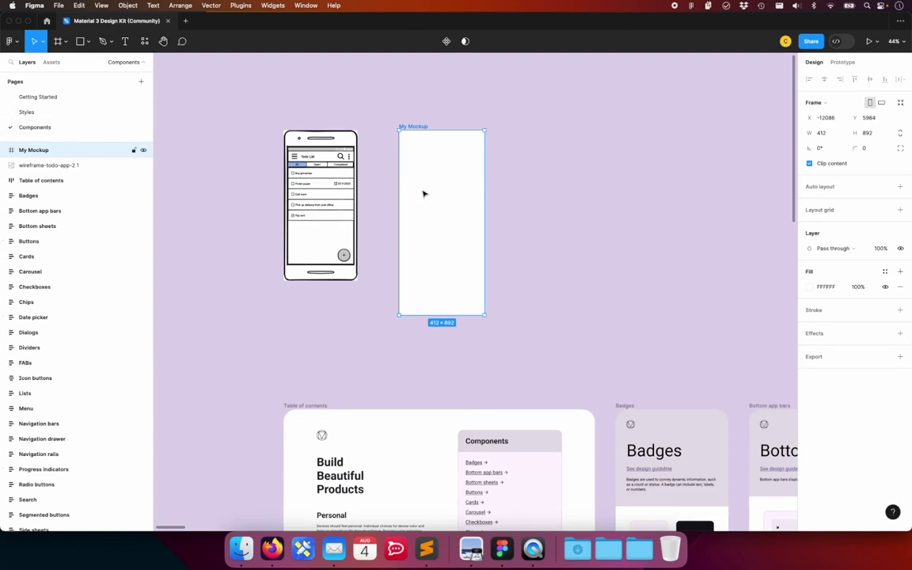
Step: Paste the light Device frame into My Mockup and align it to the top, Y 0
key("cmd+v")
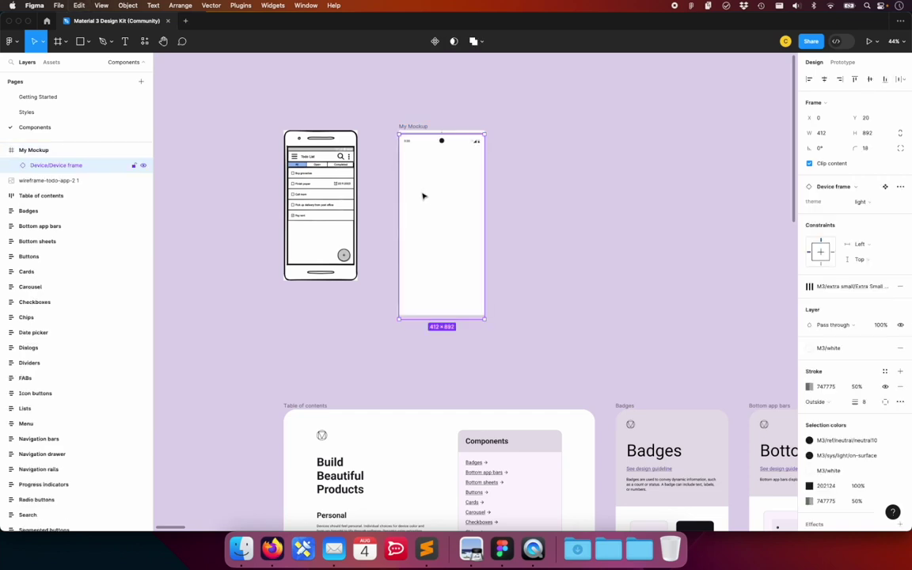
left_click(423, 201)
left_click_drag(424, 205, 424, 202)
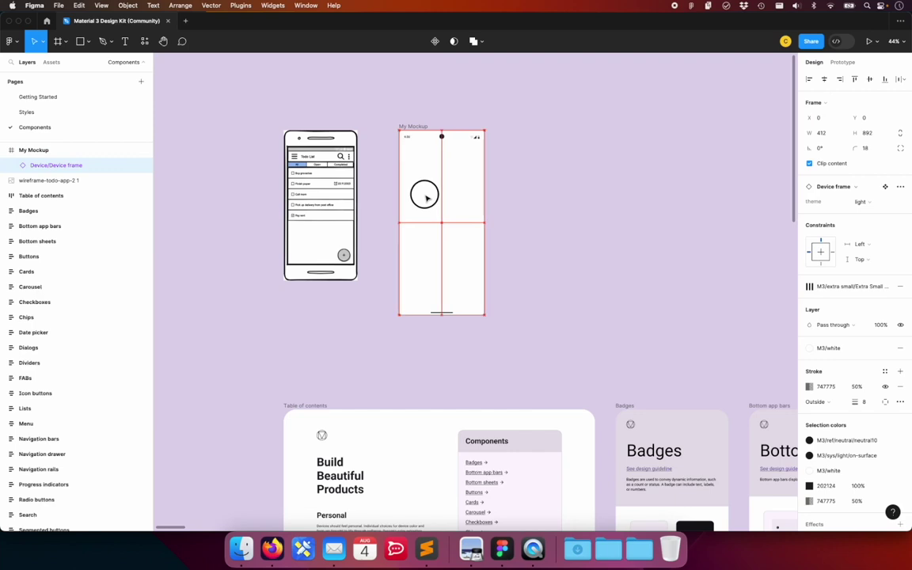
left_click(575, 236)
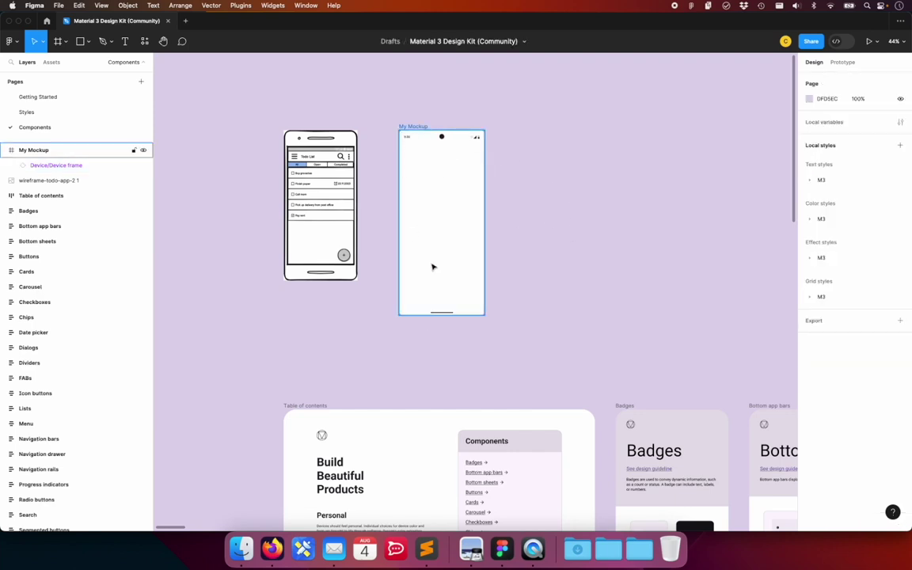
Step: Turn off Clip content on the My Mockup frame
mouse_move(48, 150)
left_click(444, 206)
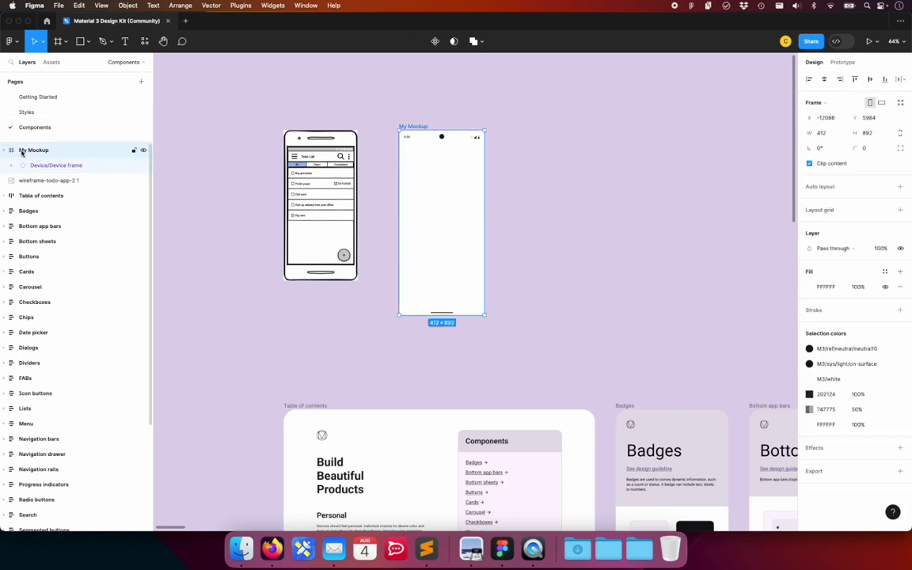
left_click(810, 164)
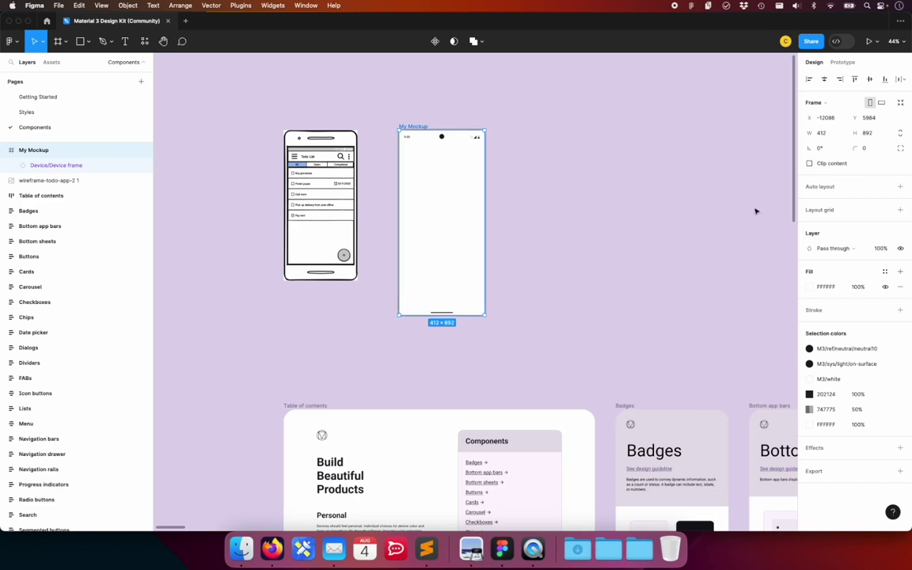
left_click(557, 212)
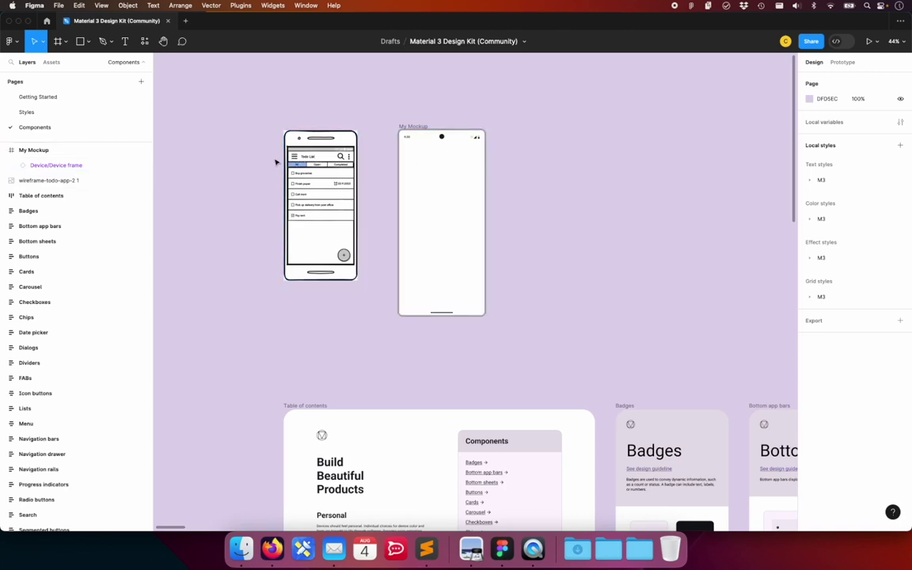
scroll(87, 404, "down", 1)
scroll(87, 404, "down", 5)
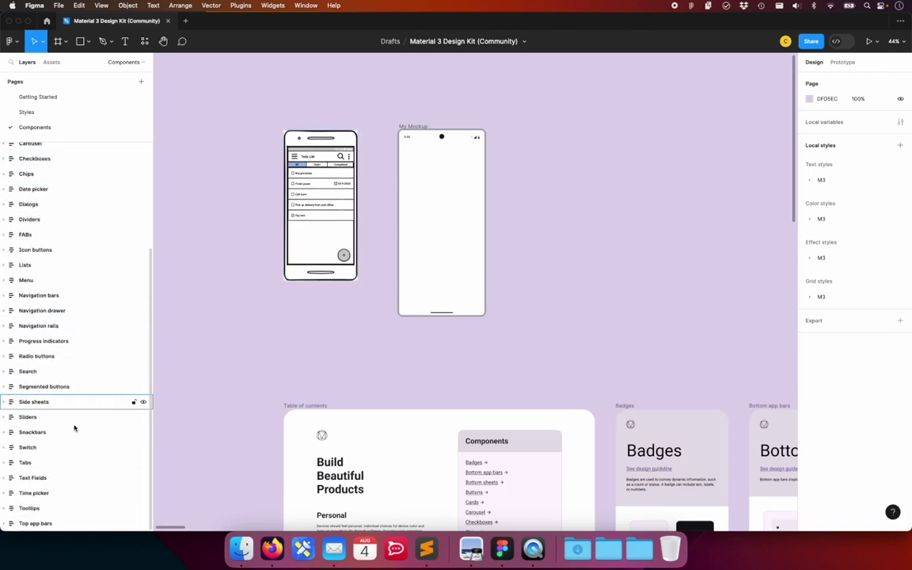
scroll(45, 401, "up", 3)
scroll(36, 272, "up", 2)
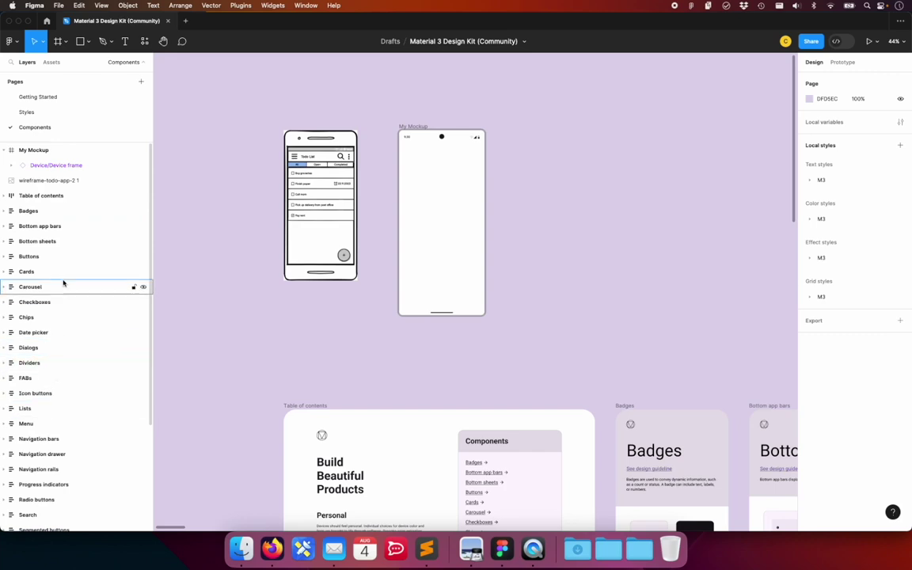
scroll(64, 293, "down", 5)
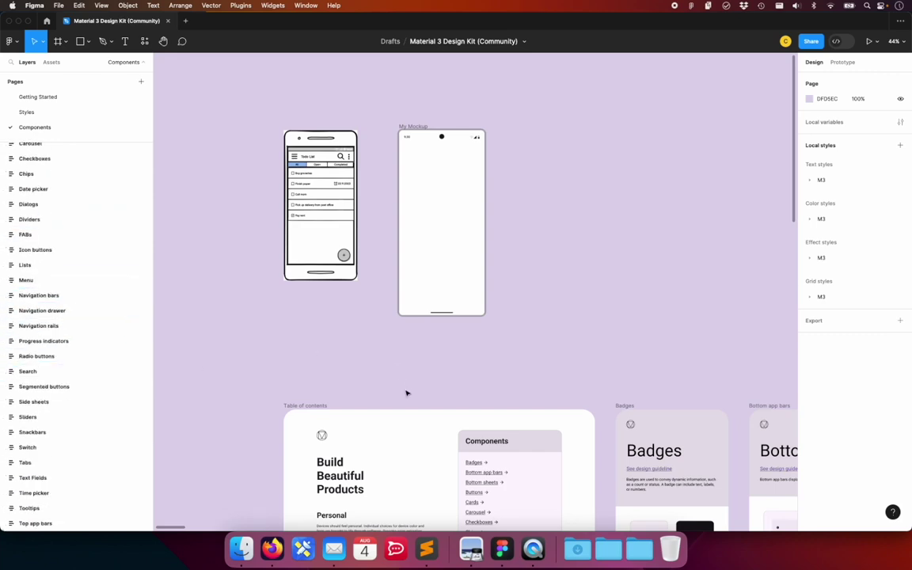
mouse_move(36, 523)
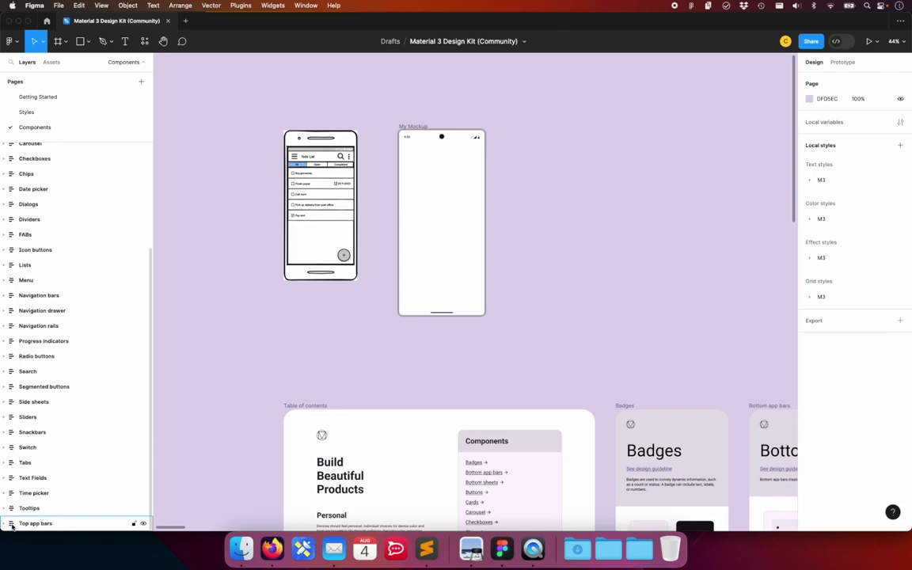
Step: Zoom the canvas to the Top app bars section showing its light and dark variants
double_click(11, 525)
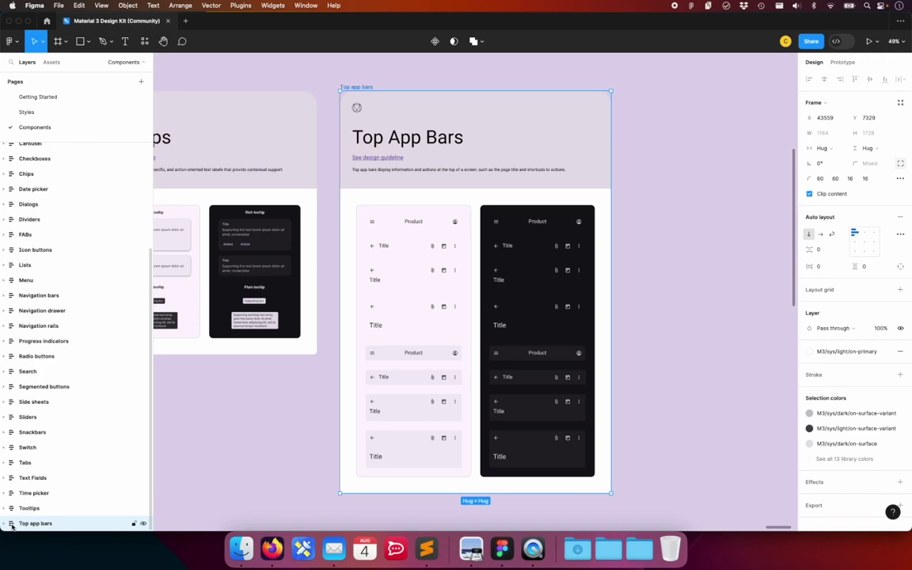
double_click(33, 525)
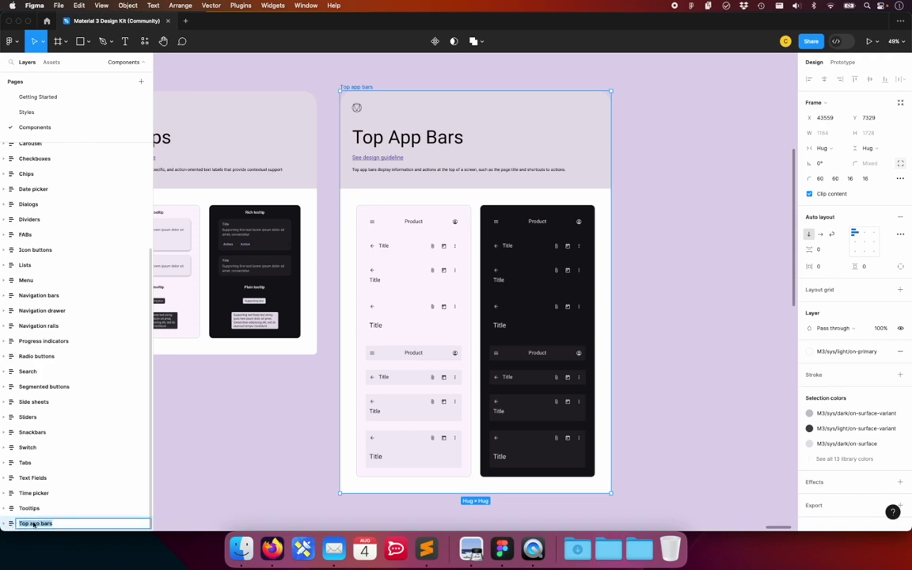
key("Return")
mouse_move(35, 523)
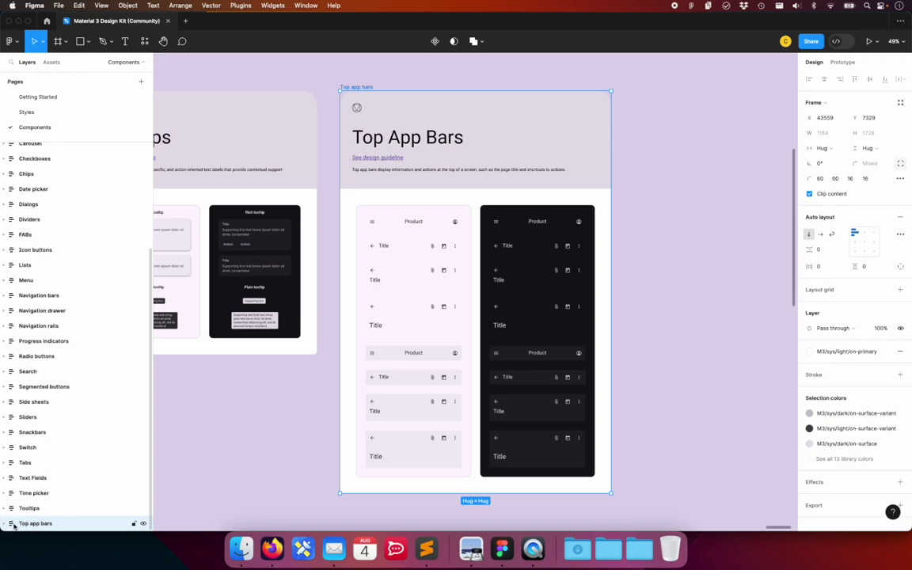
left_click(14, 508)
left_click(14, 525)
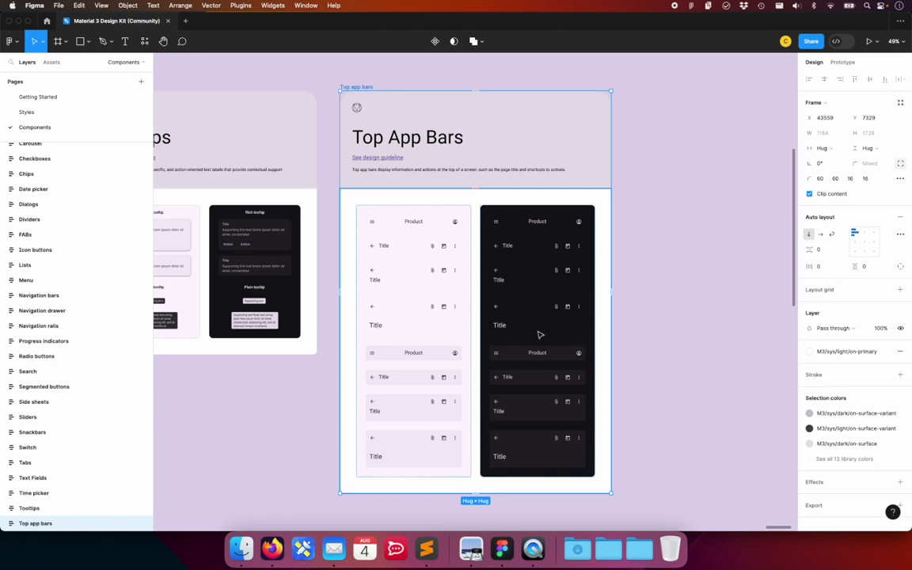
Step: Expand Top app bars and copy the light small, flat 412×64 top app bar variant
left_click(11, 523)
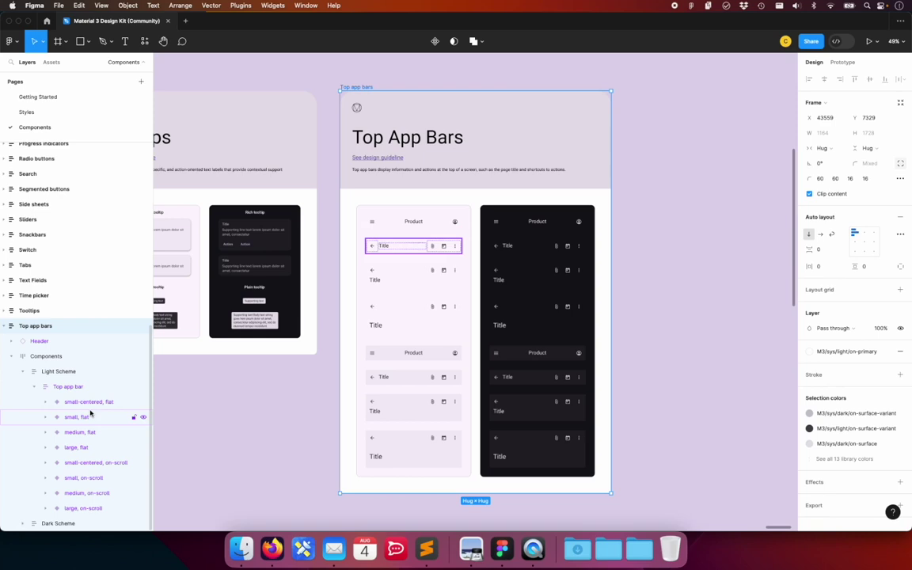
left_click(85, 416)
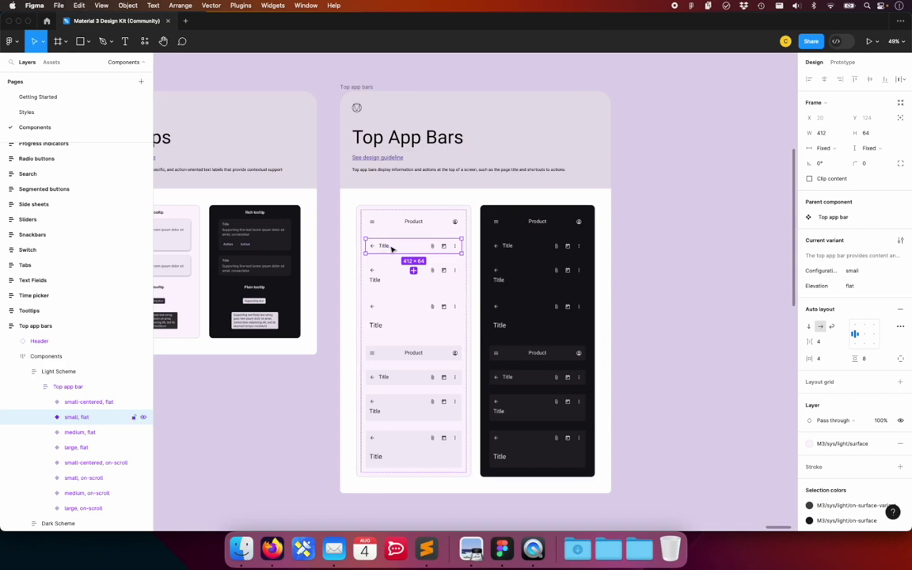
scroll(77, 293, "up", 10)
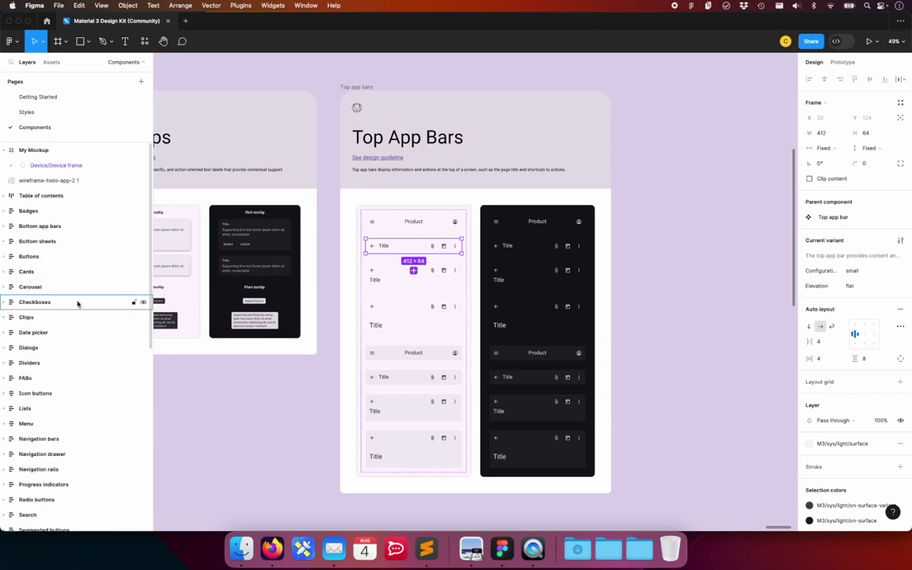
Step: Paste the top app bar into My Mockup's Device frame at Y 52, below the status bar
double_click(10, 150)
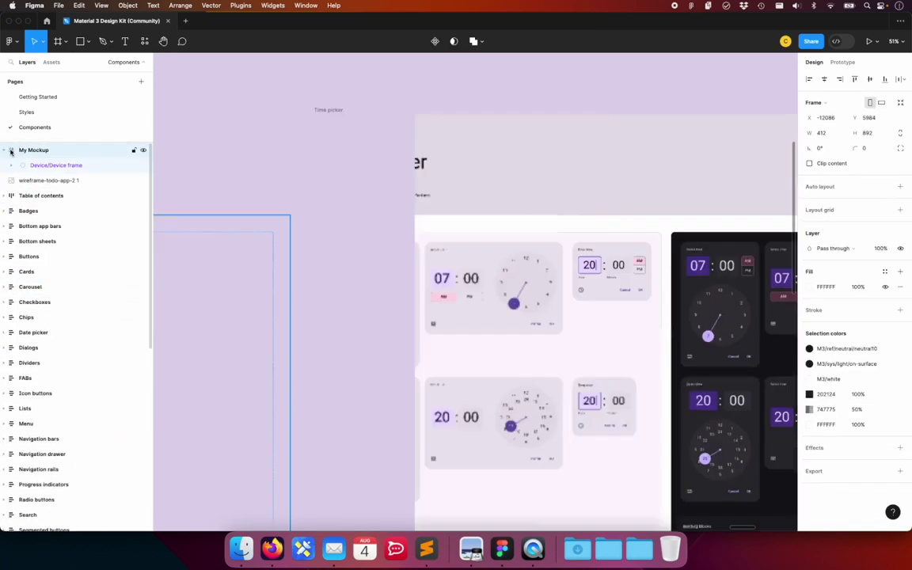
left_click(449, 216)
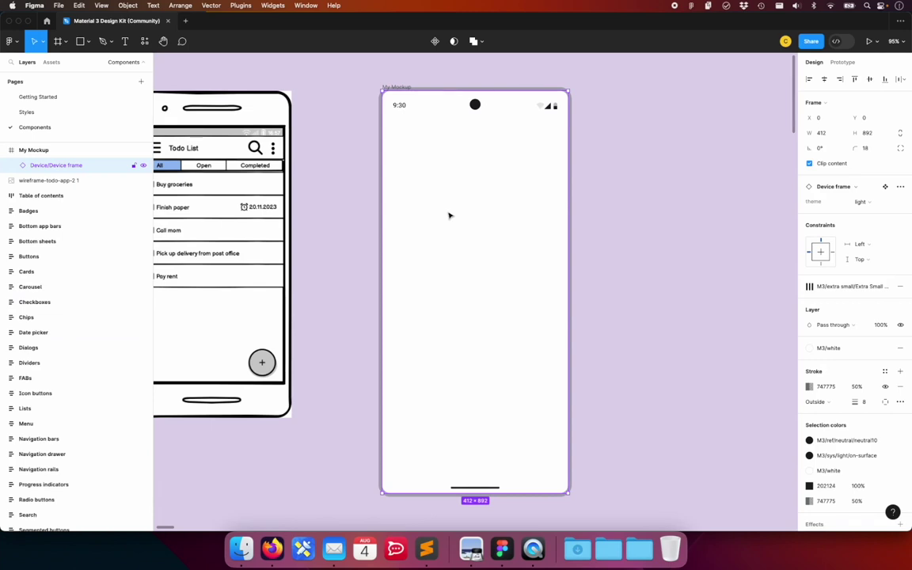
key("super+v")
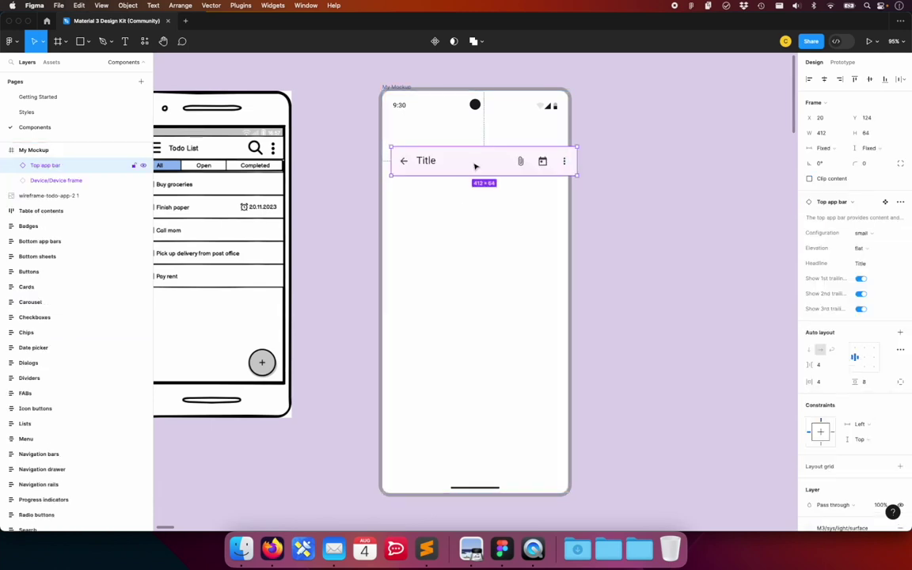
left_click_drag(475, 160, 468, 136)
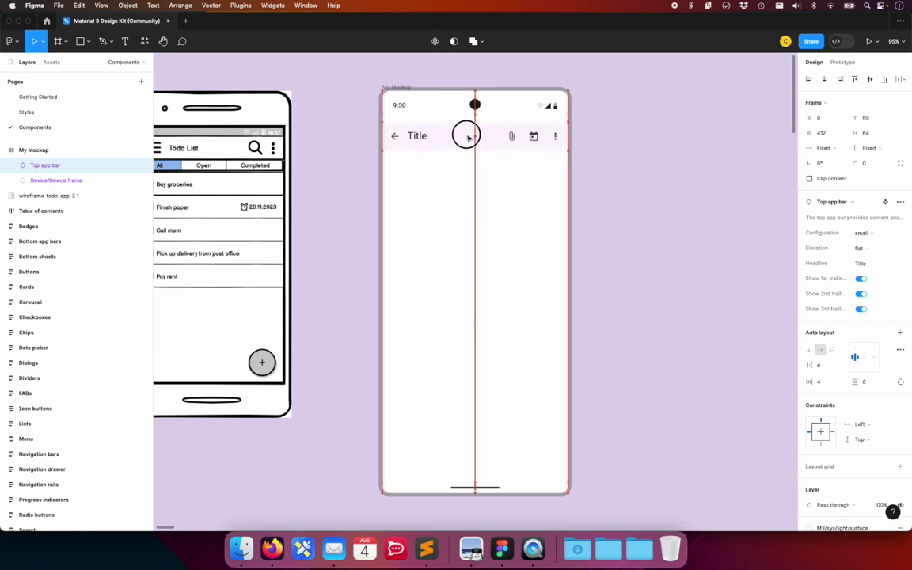
left_click_drag(468, 135, 467, 129)
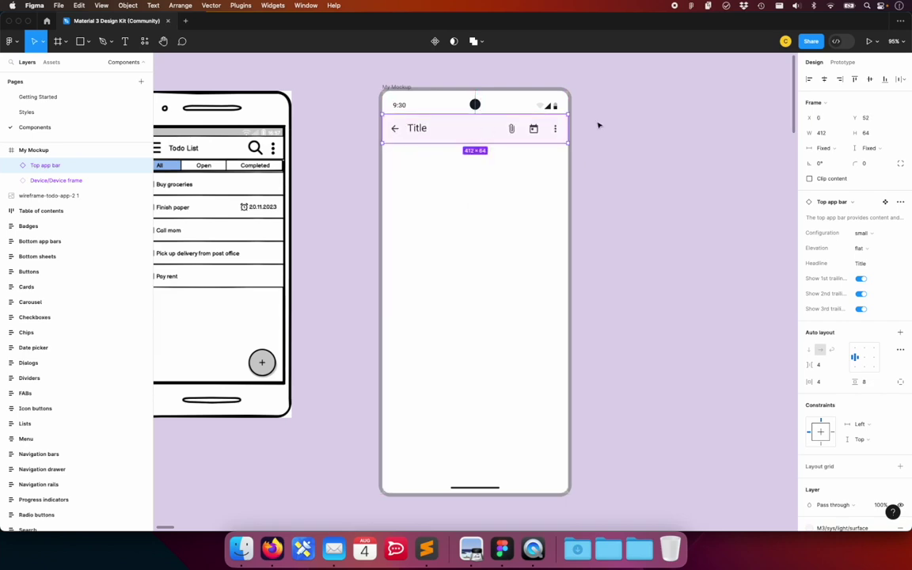
left_click(595, 125)
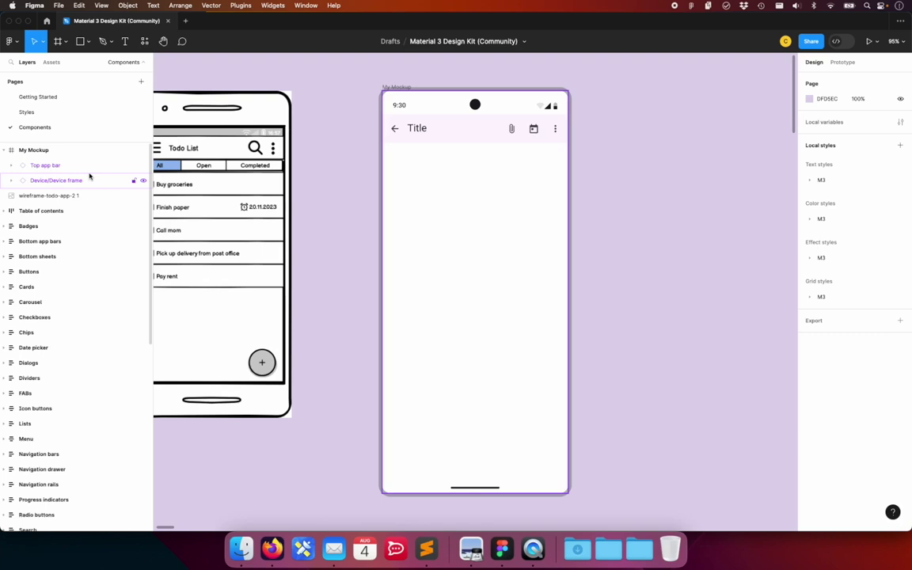
left_click(59, 167)
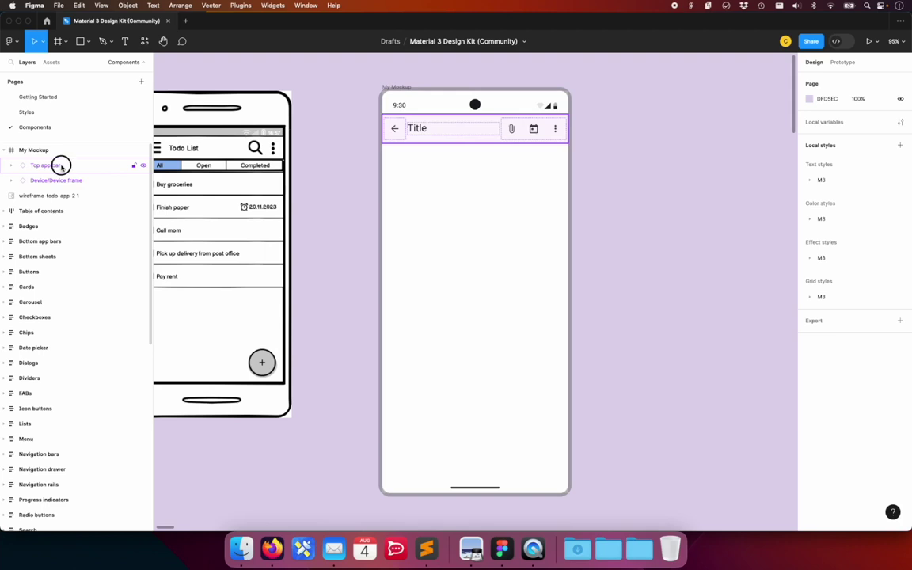
Step: Switch to the Assets tab and collapse the Bottom app bars component group
right_click(63, 165)
mouse_move(91, 344)
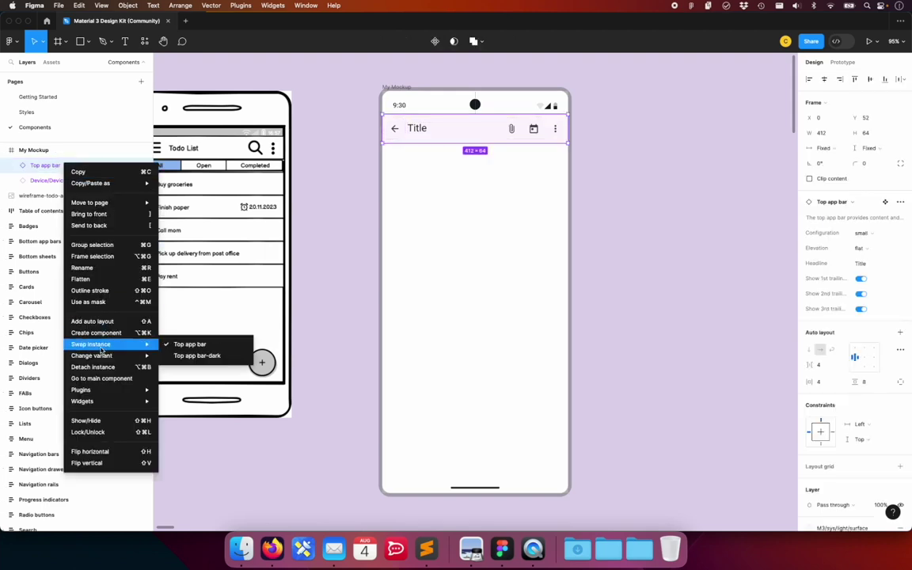
left_click(89, 226)
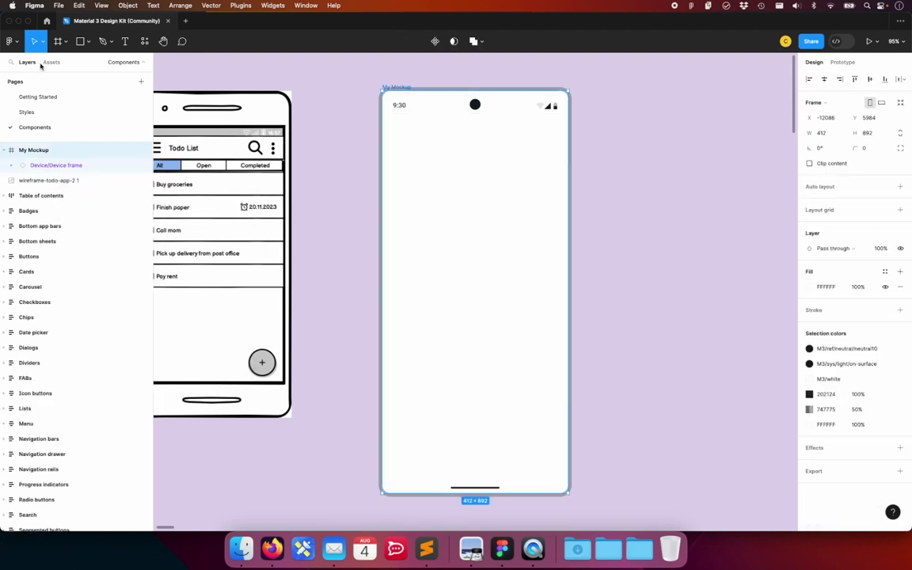
left_click(49, 63)
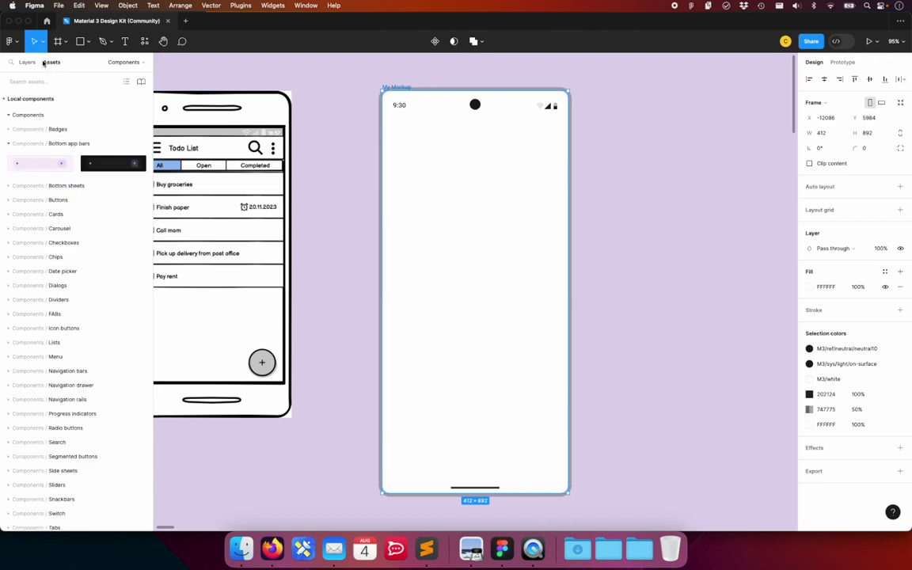
left_click(8, 143)
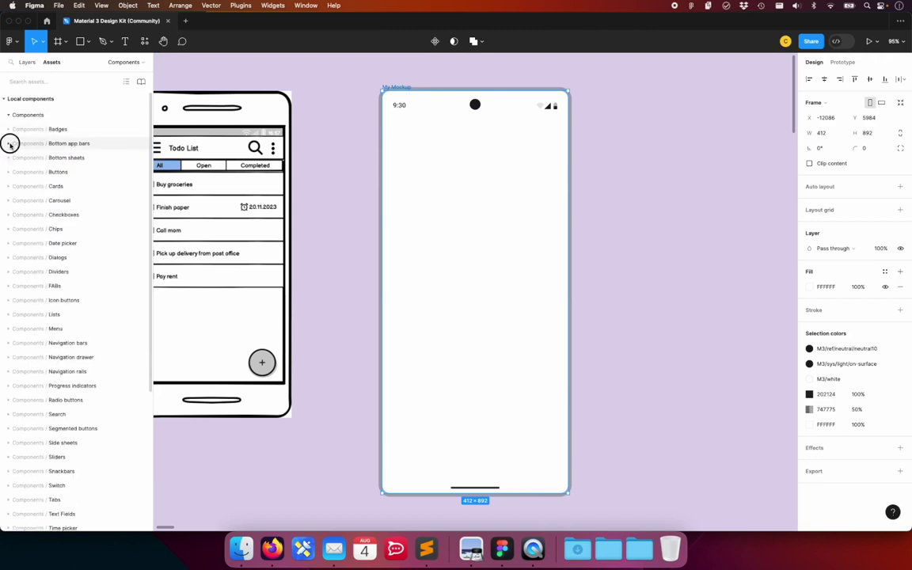
key("Escape")
Step: Expand Components / Top app bars in list view, listing Top app bar and Top app bar-dark
scroll(62, 328, "down", 2)
scroll(62, 331, "down", 3)
left_click(8, 354)
scroll(81, 292, "up", 5)
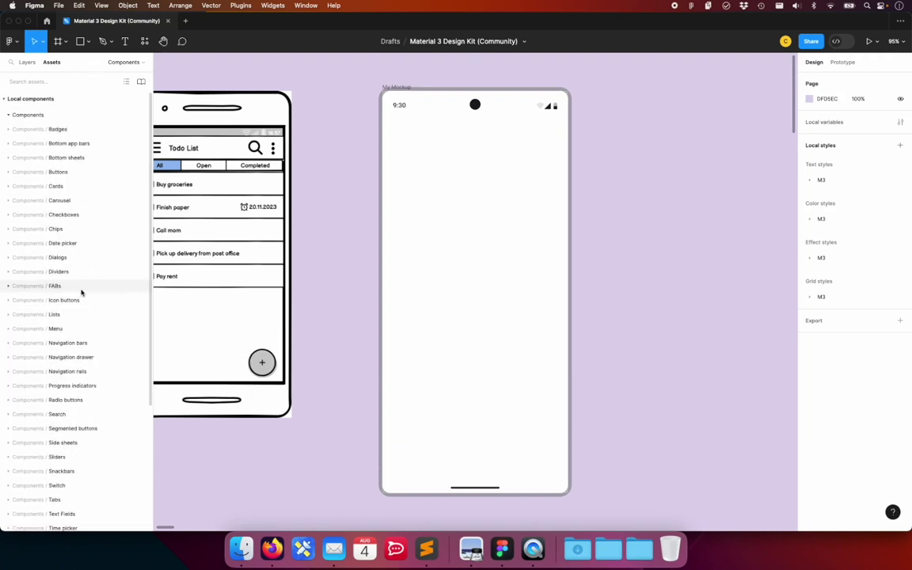
scroll(81, 291, "down", 2)
scroll(81, 292, "down", 3)
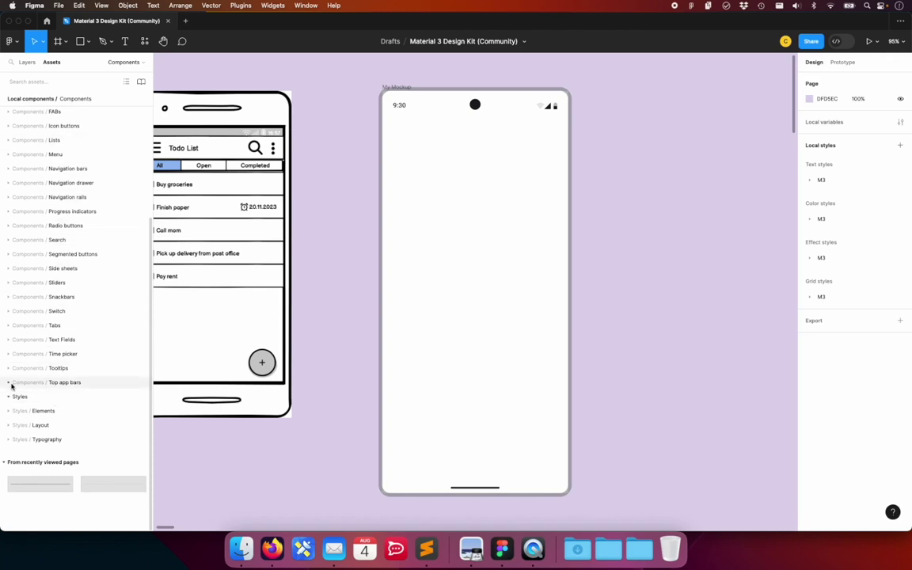
left_click(9, 383)
left_click(79, 383)
left_click(126, 81)
scroll(122, 300, "down", 1)
scroll(122, 299, "down", 5)
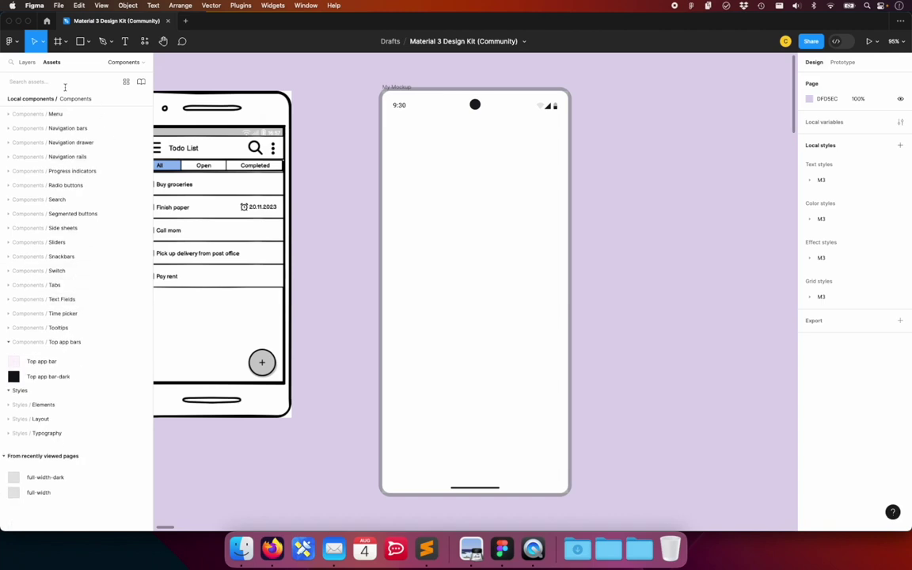
left_click(8, 342)
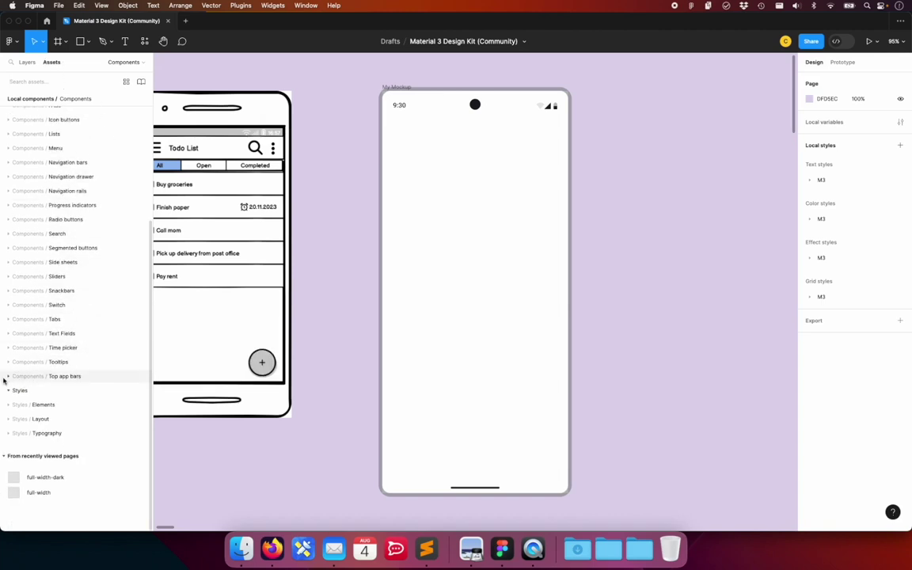
left_click(7, 378)
left_click(82, 376)
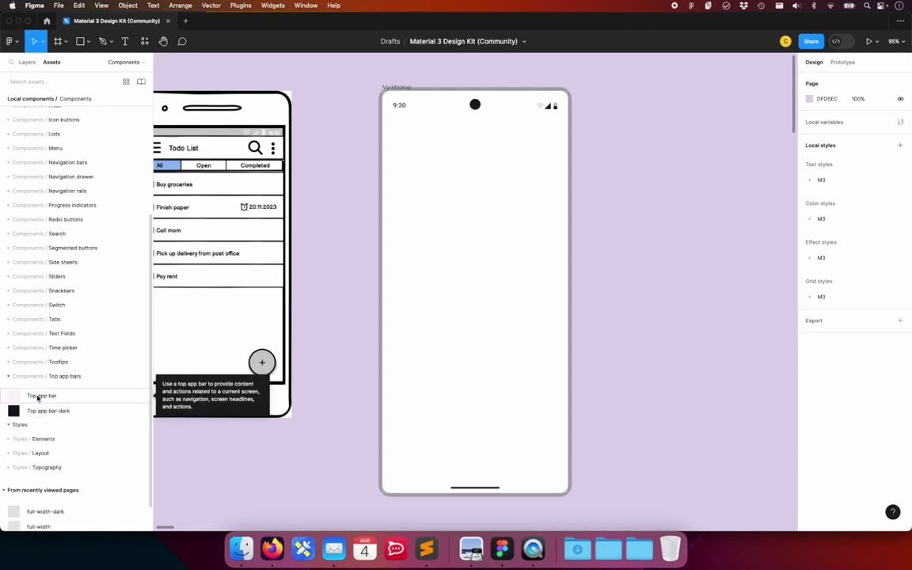
Step: Place a Top app bar instance under the status bar with Configuration set to small
left_click_drag(38, 395, 498, 172)
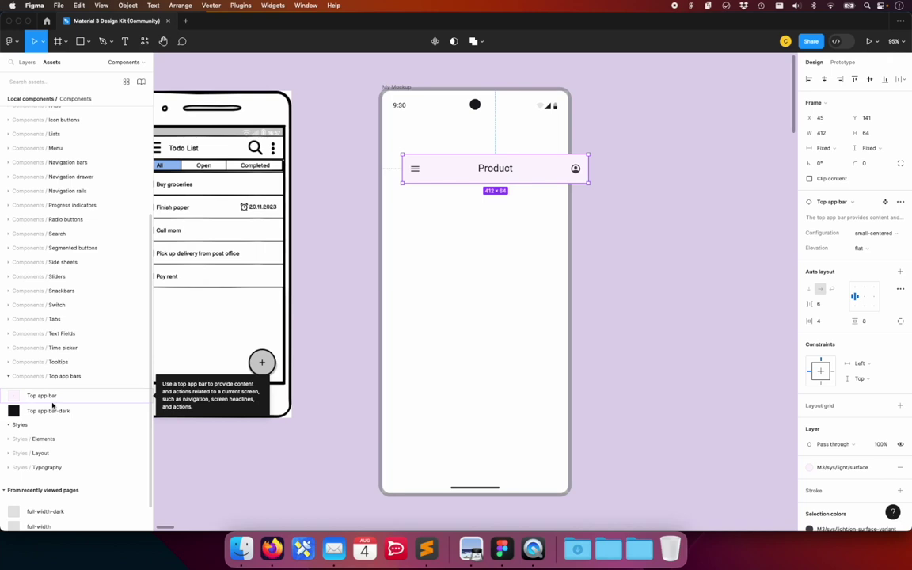
mouse_move(507, 169)
left_mouse_down()
mouse_move(488, 157)
mouse_move(484, 133)
left_mouse_up()
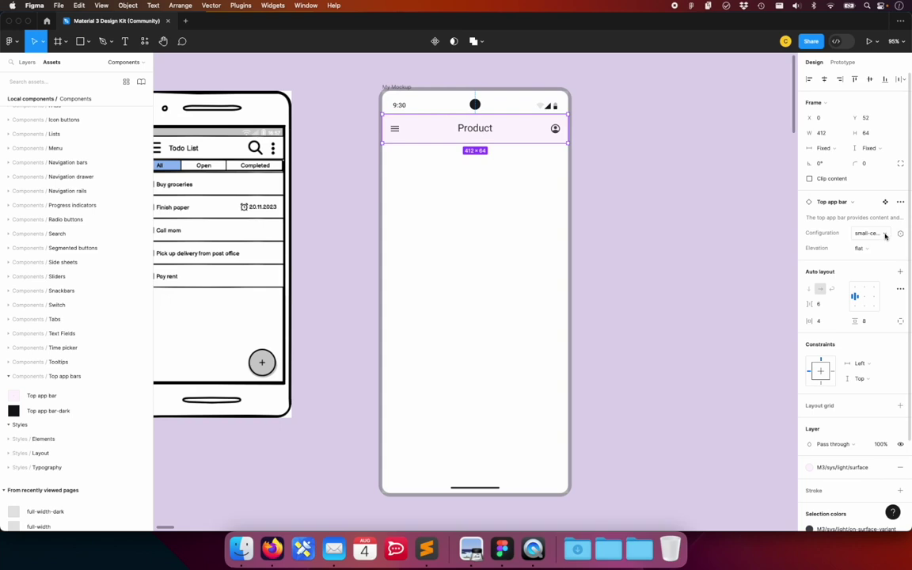
left_click(885, 235)
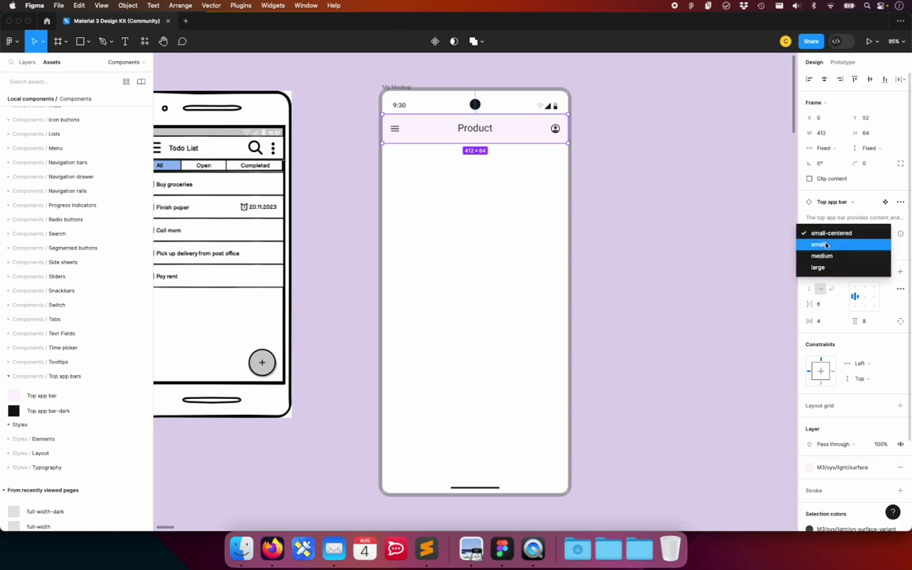
left_click(826, 245)
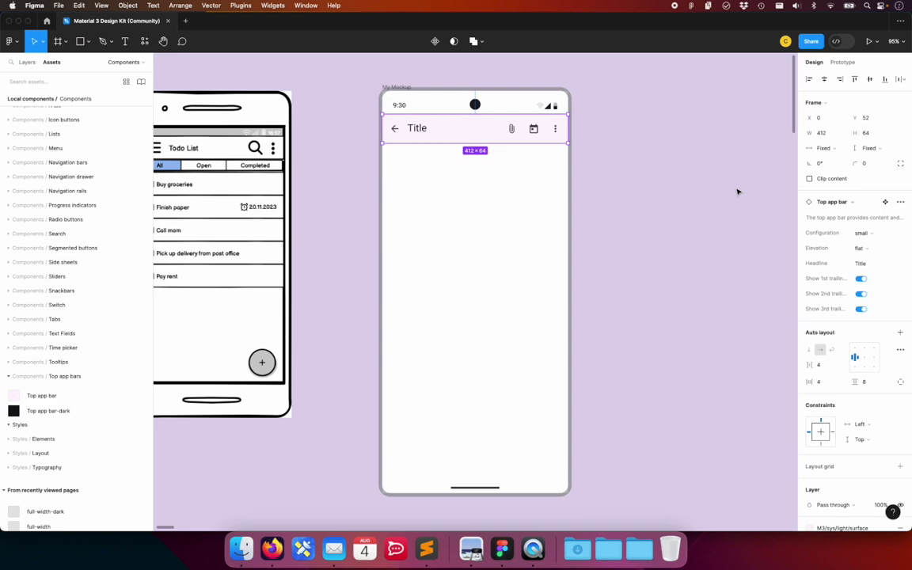
key("alt+1")
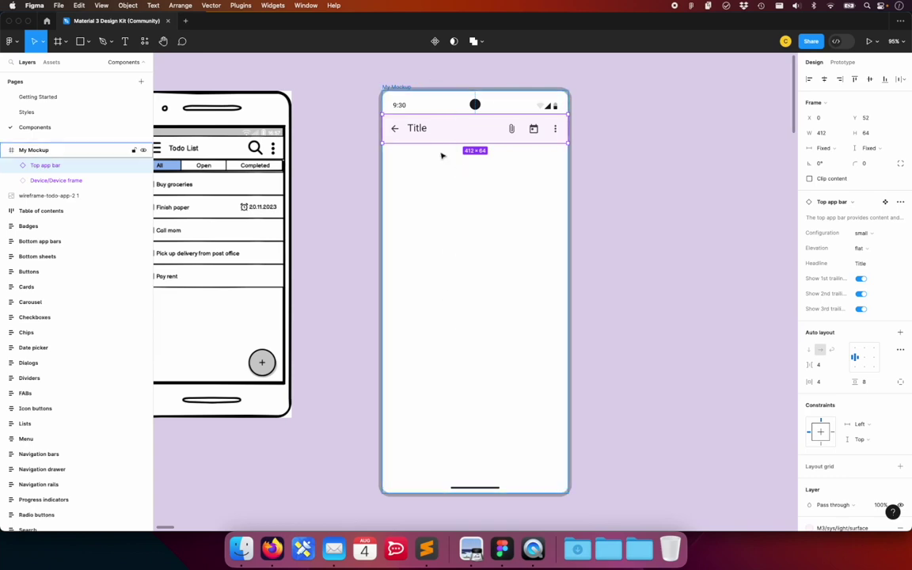
left_click(466, 208)
left_click(77, 183)
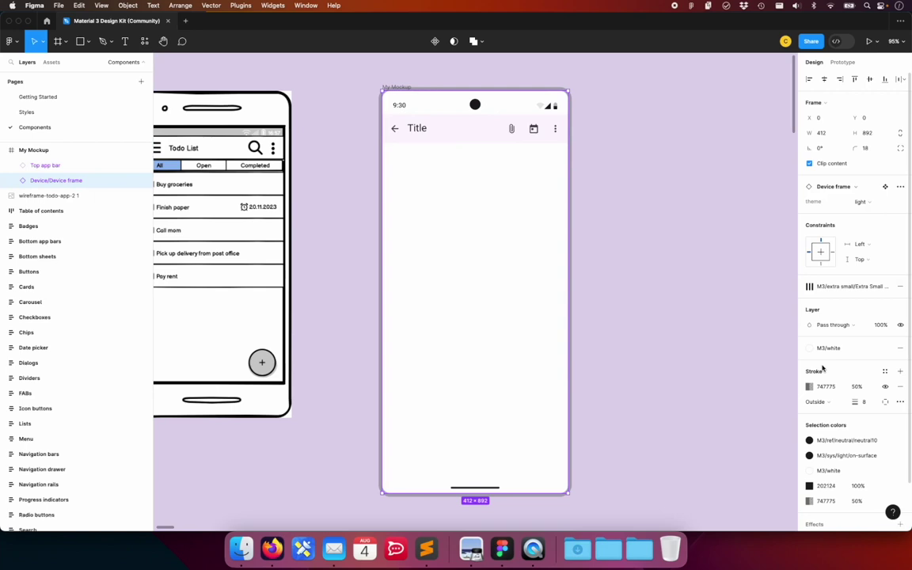
scroll(828, 311, "down", 2)
mouse_move(829, 349)
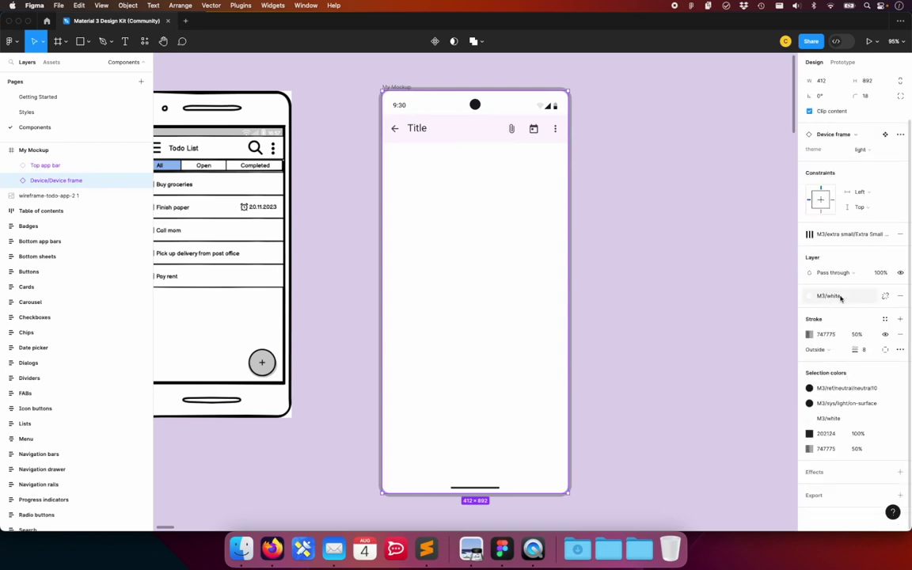
left_click(841, 297)
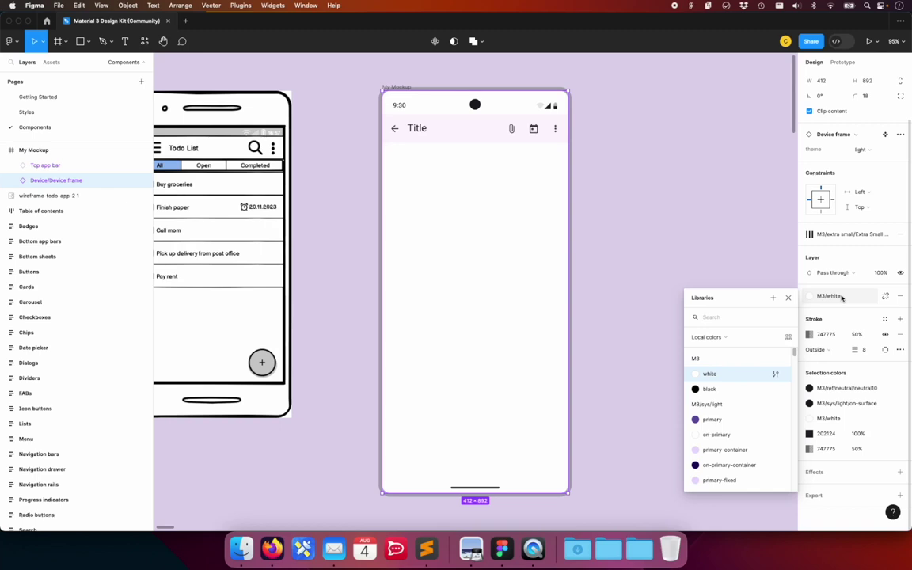
scroll(758, 464, "down", 1)
scroll(758, 465, "down", 1)
scroll(758, 465, "down", 2)
type("surface")
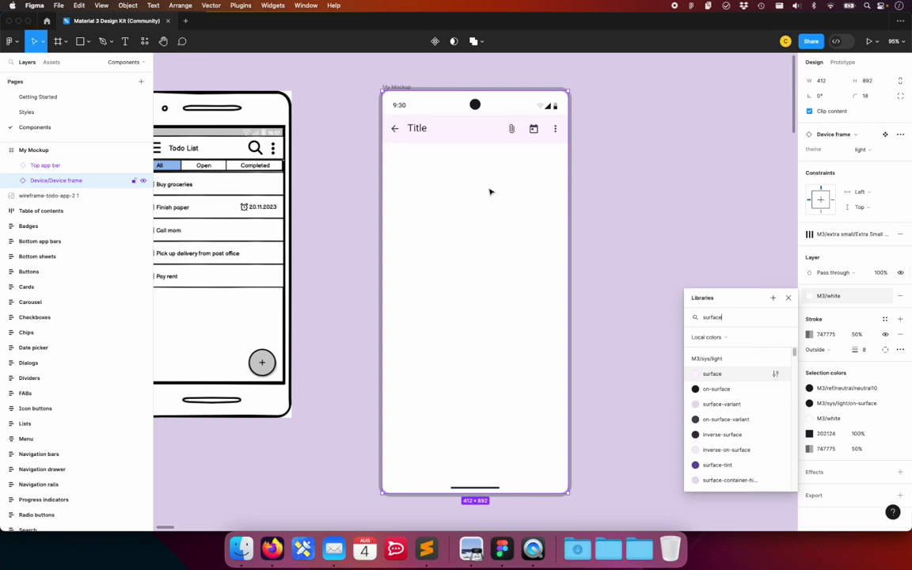
left_click(48, 166)
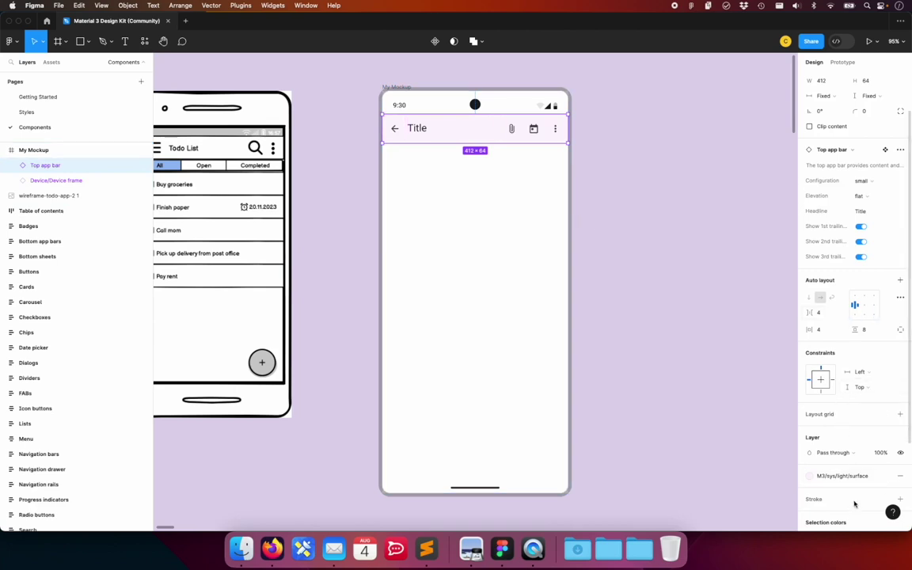
left_click(849, 475)
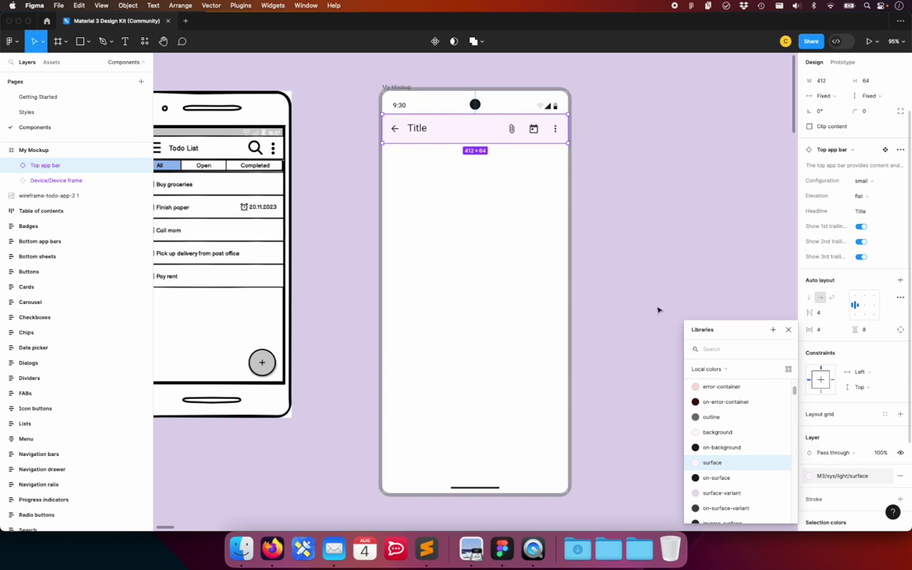
left_click(465, 217)
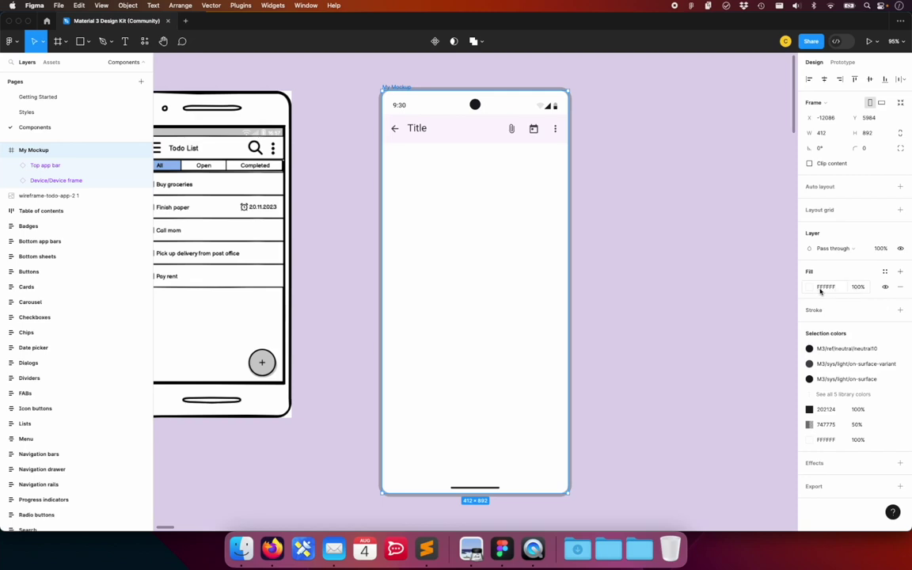
left_click(98, 179)
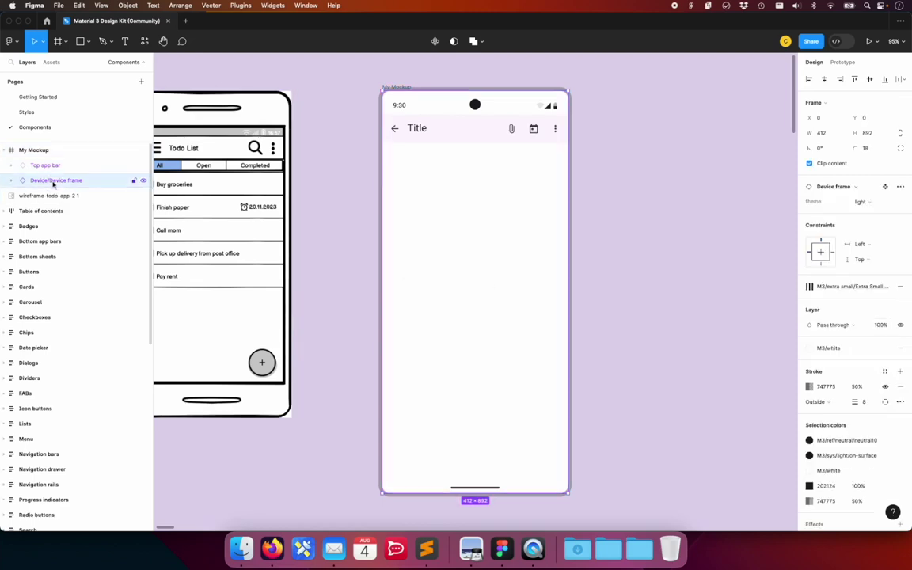
Step: Replace the Device frame's M3/white fill with the surface colour style
left_click(830, 349)
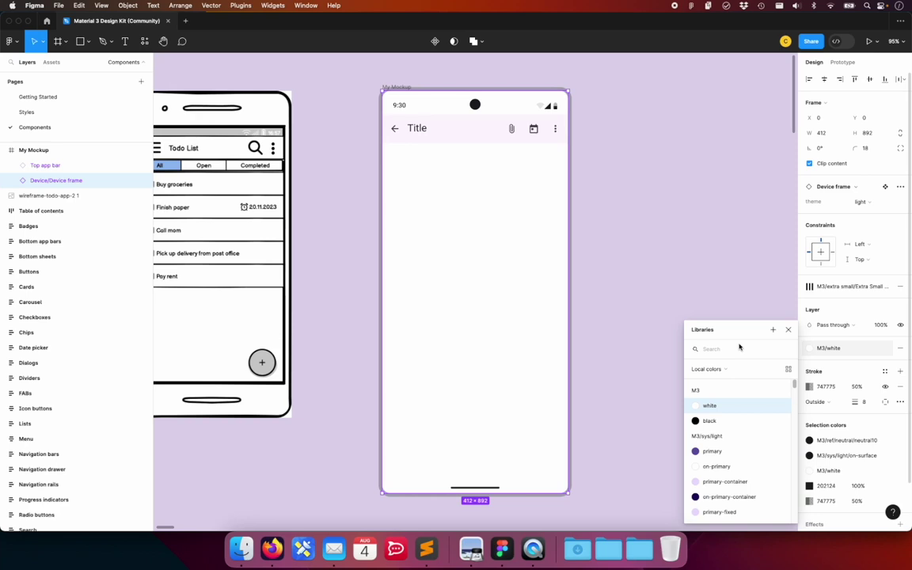
type("surface")
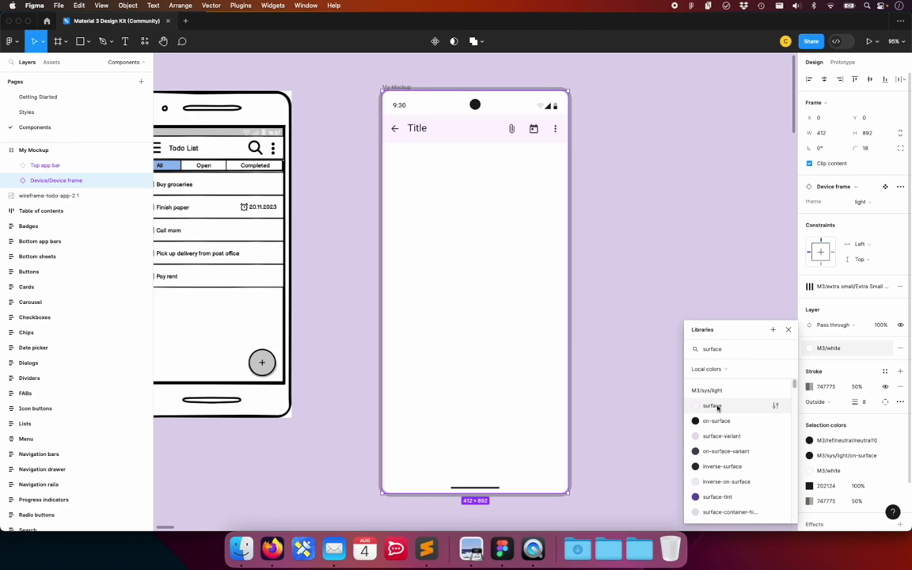
left_click(719, 408)
left_click(723, 359)
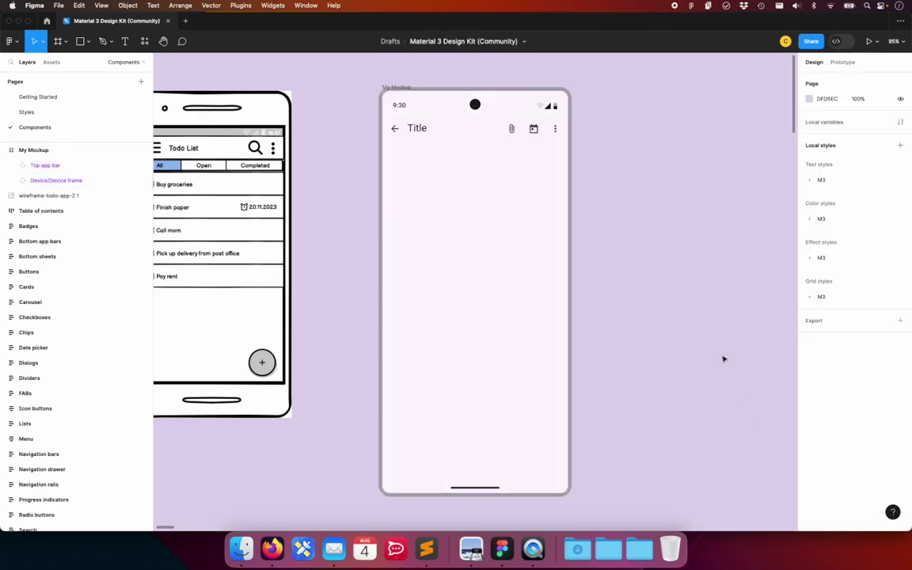
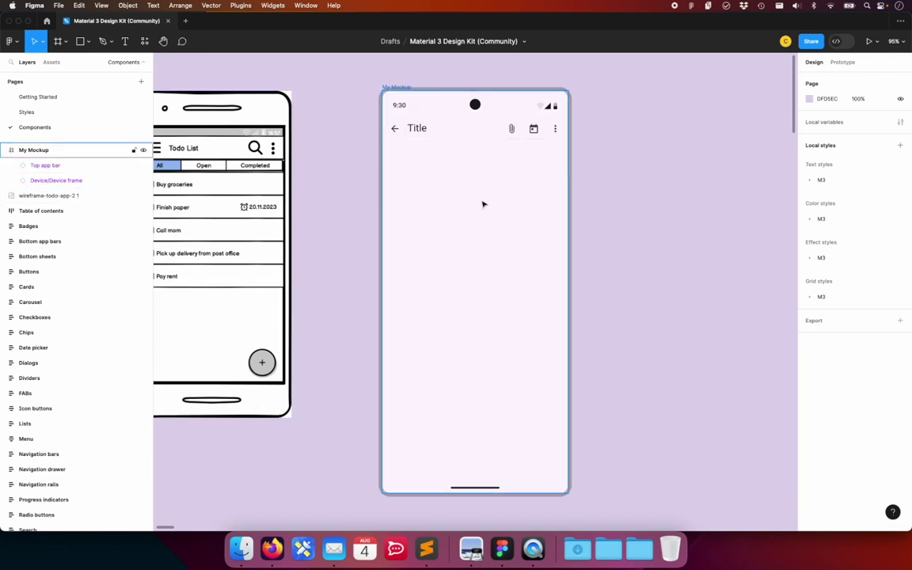
Step: Find the kit's Tabs board and pick the Fixed, Primary, Label-only tab bar variant
scroll(93, 381, "down", 5)
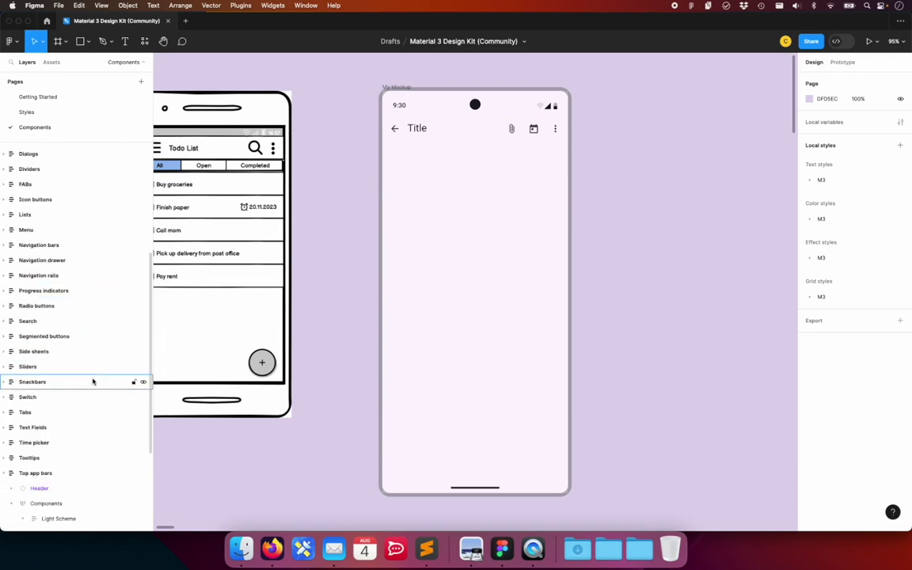
double_click(11, 411)
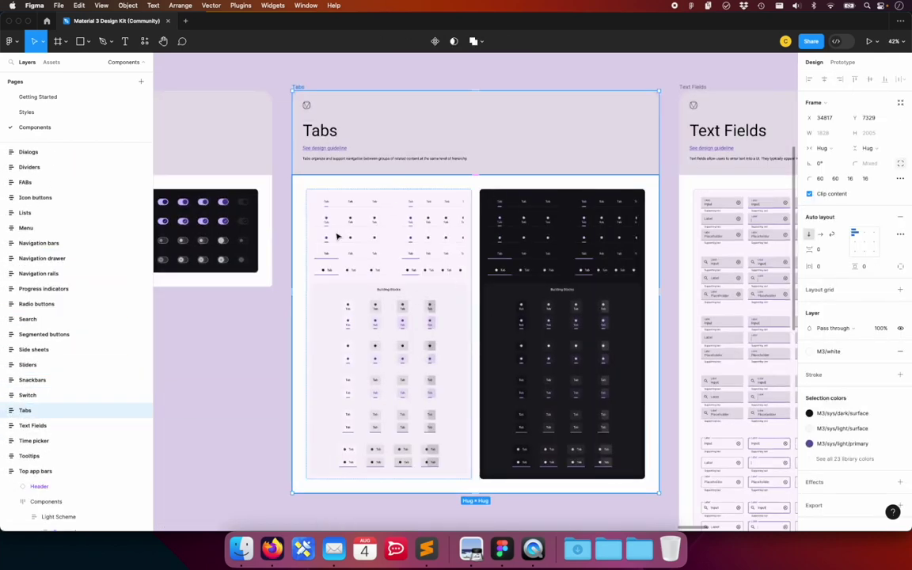
scroll(337, 236, "up", 5)
scroll(338, 236, "up", 2)
scroll(339, 235, "up", 1)
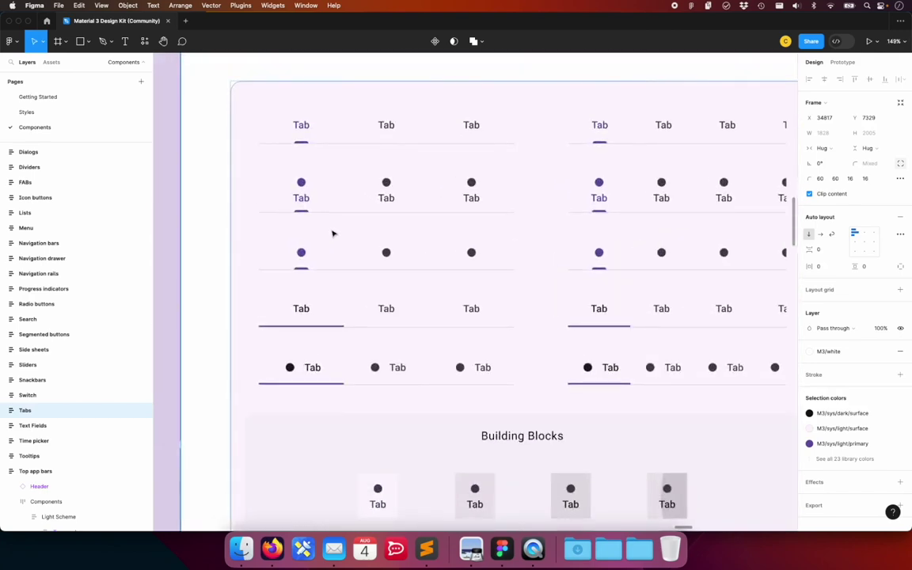
scroll(332, 233, "down", 3)
scroll(333, 234, "up", 1)
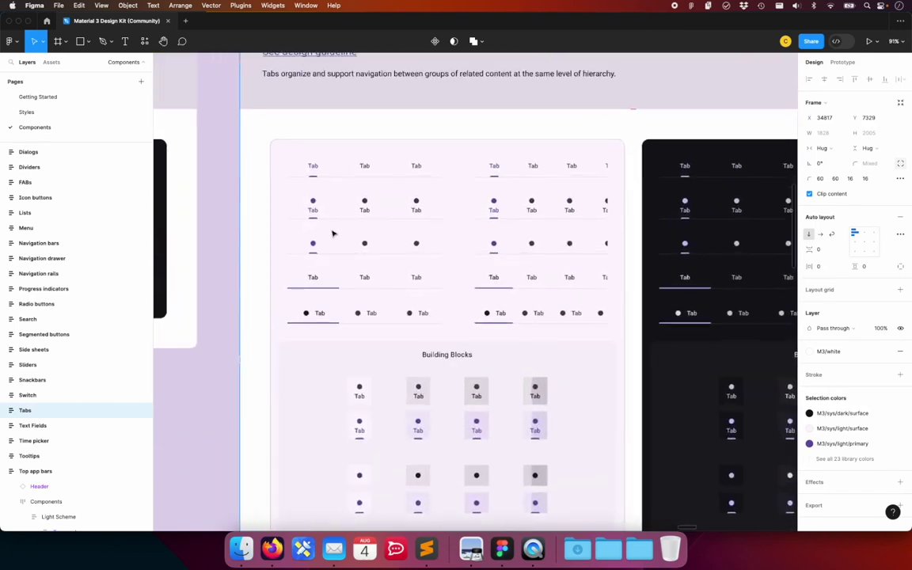
scroll(332, 233, "up", 1)
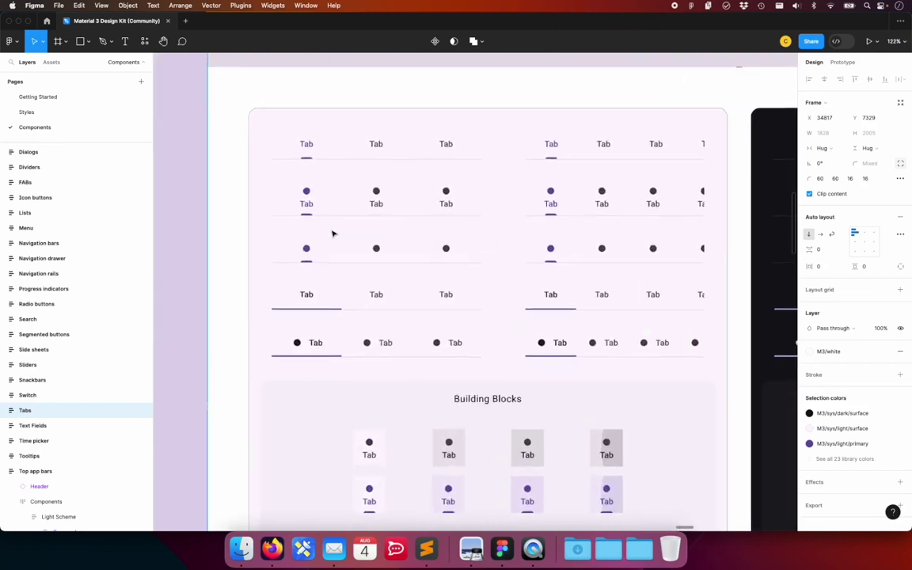
left_click(381, 147)
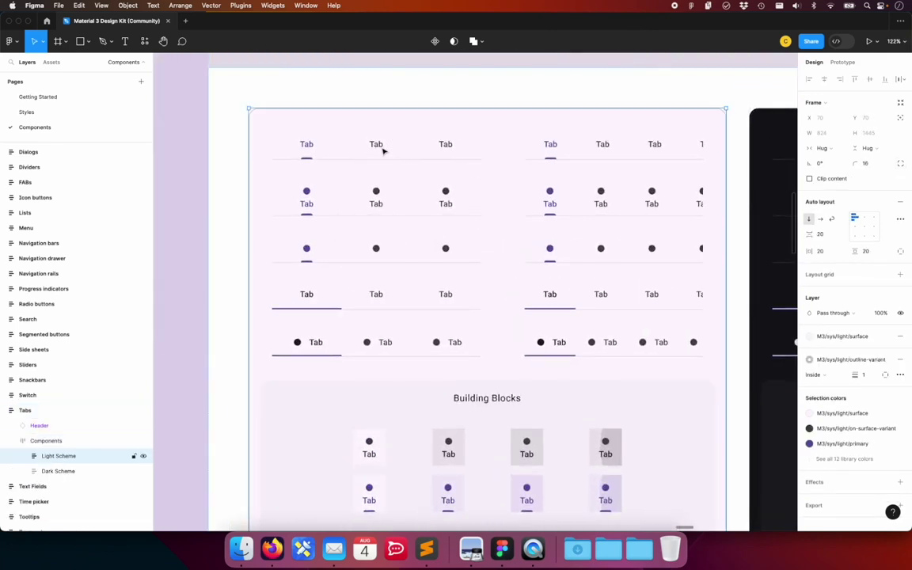
left_click(381, 148)
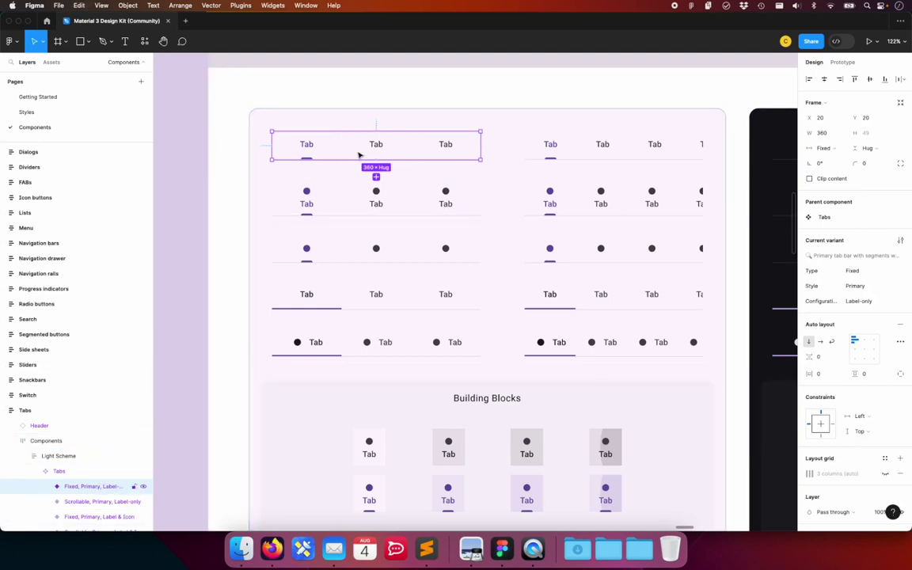
scroll(80, 206, "up", 5)
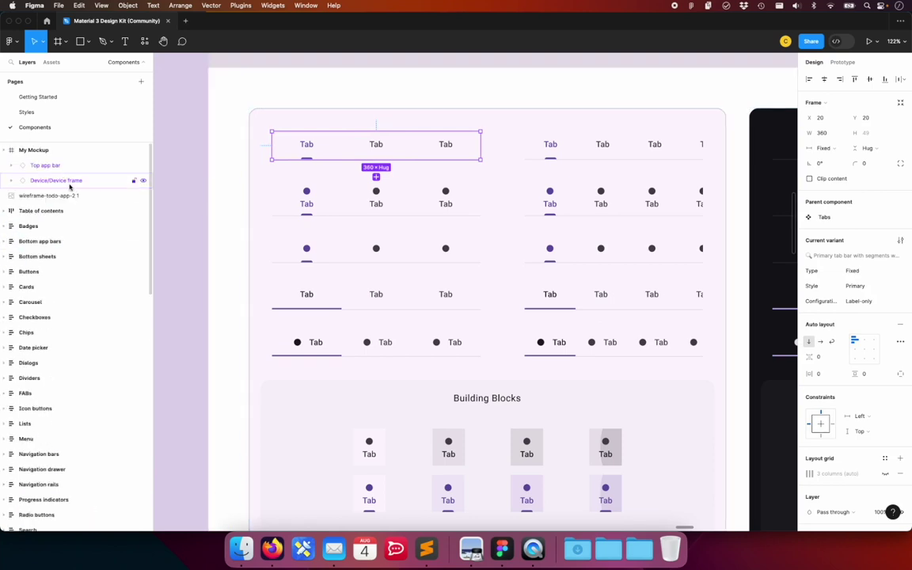
Step: Paste the tab bar into My Mockup directly under the Title bar, flush with the left edge
left_click(14, 150)
key("shift+2")
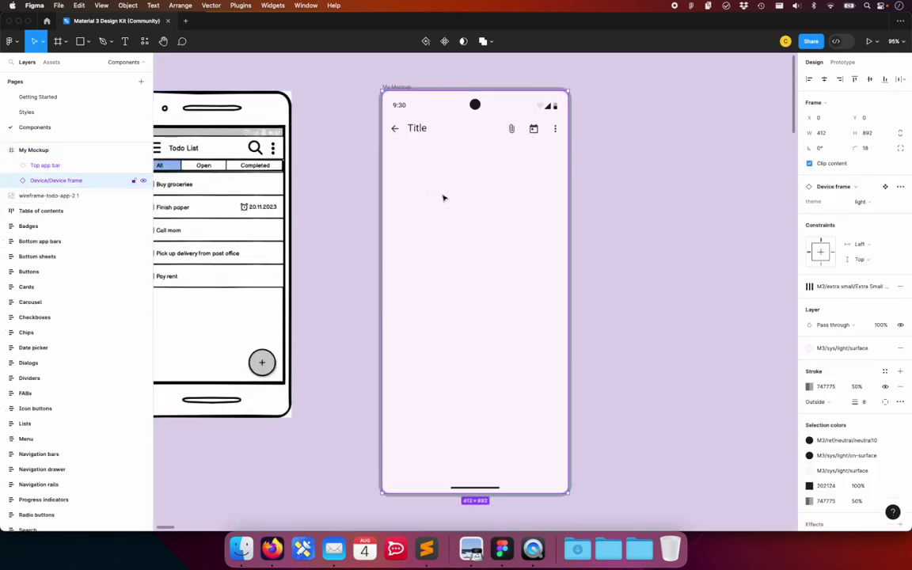
key("ctrl+v")
left_click_drag(439, 111, 440, 156)
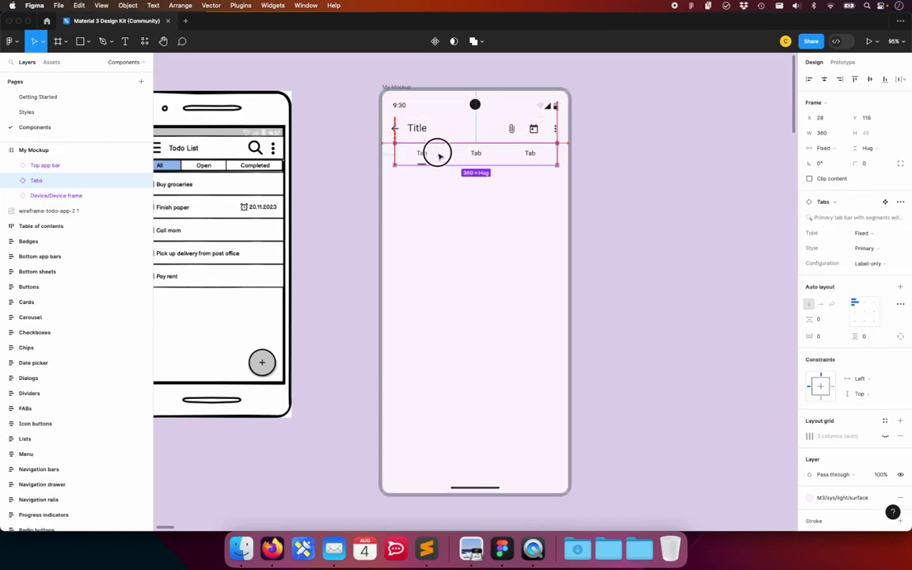
left_click(703, 173)
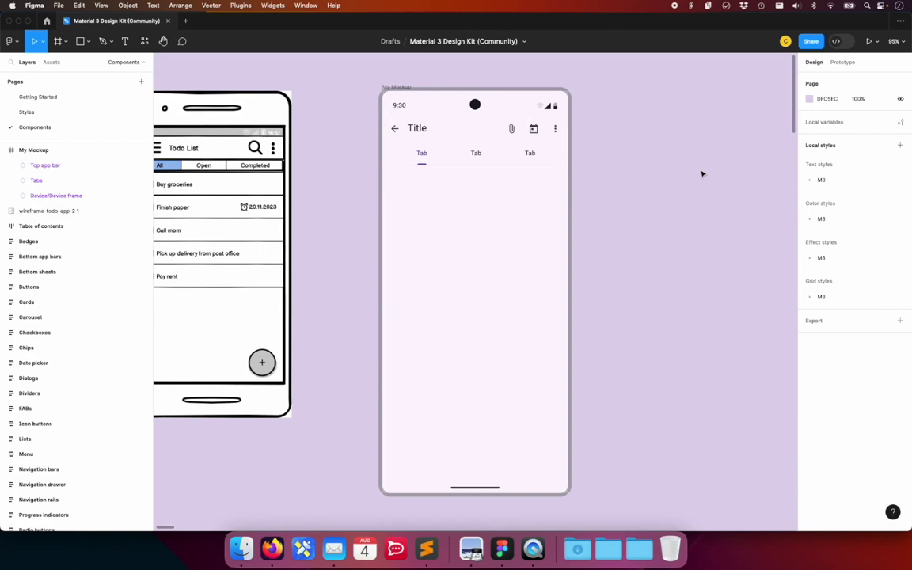
left_click(497, 158)
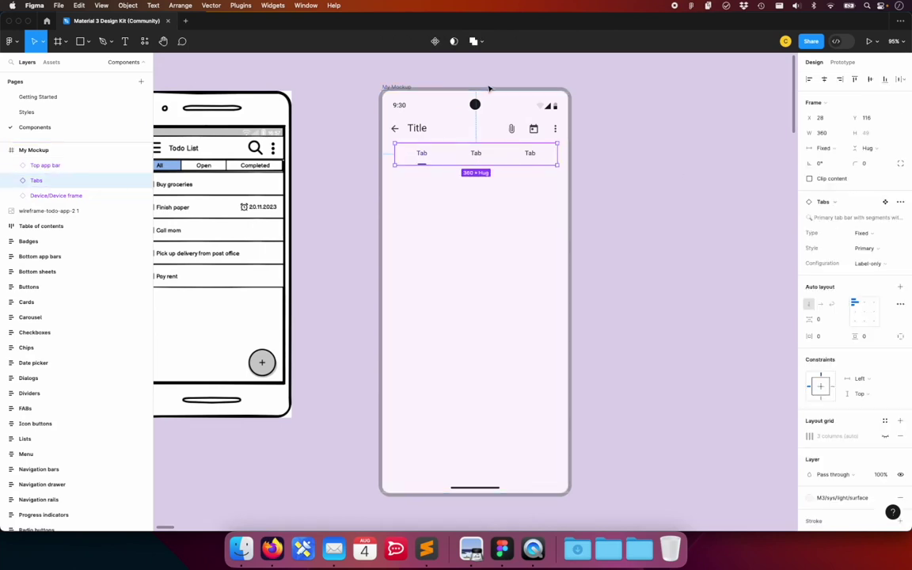
left_click(505, 157)
left_click_drag(505, 157, 493, 156)
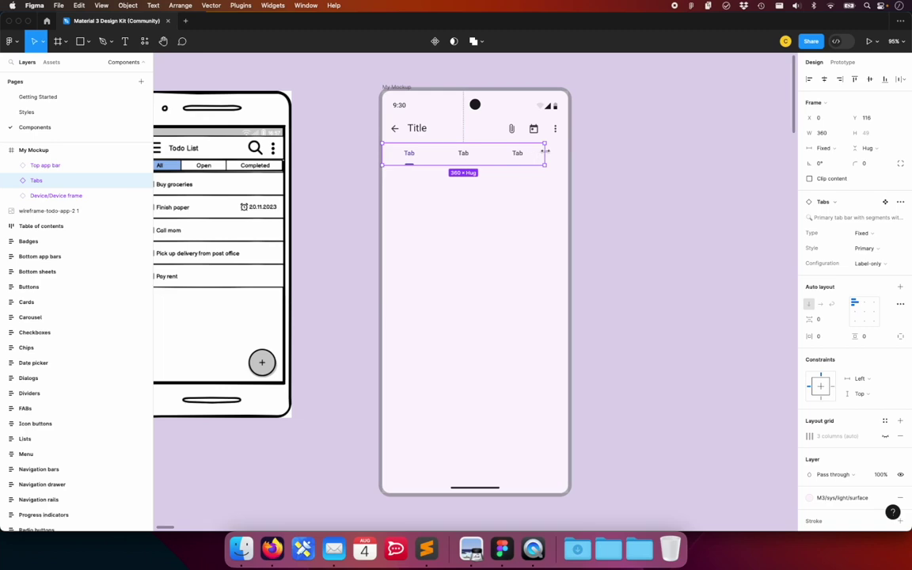
Step: Set the tab bar's width to 412 to span the full phone
left_click(545, 152)
left_click(823, 130)
type("412")
key("Return")
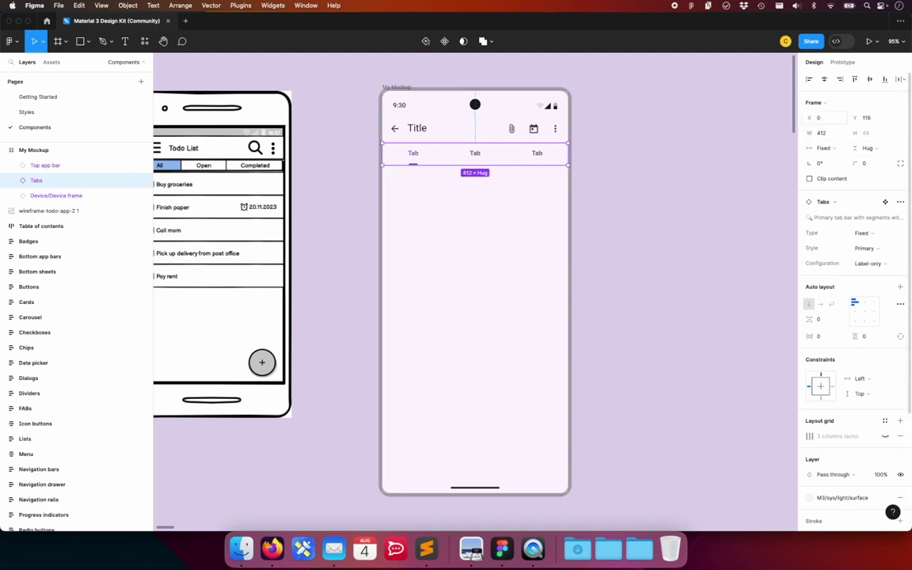
left_click(672, 173)
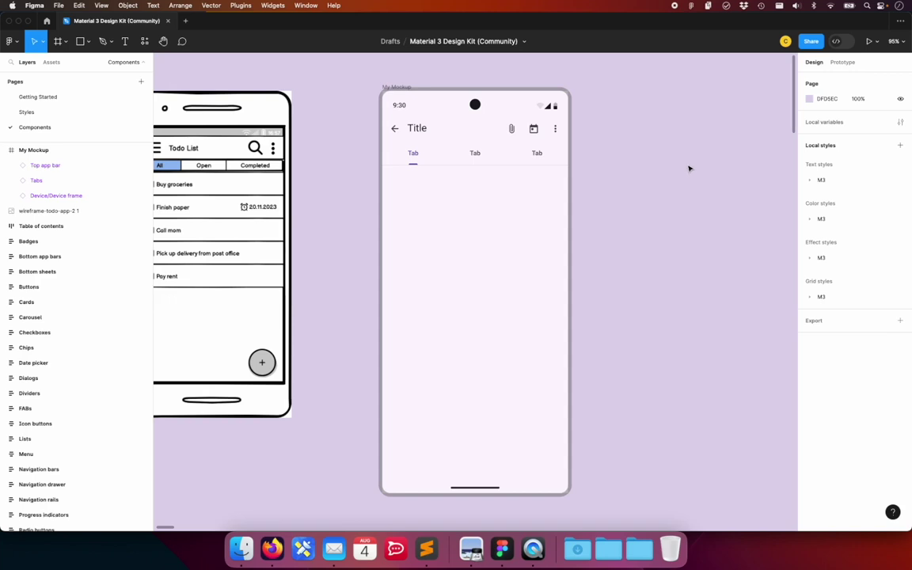
left_click(230, 283)
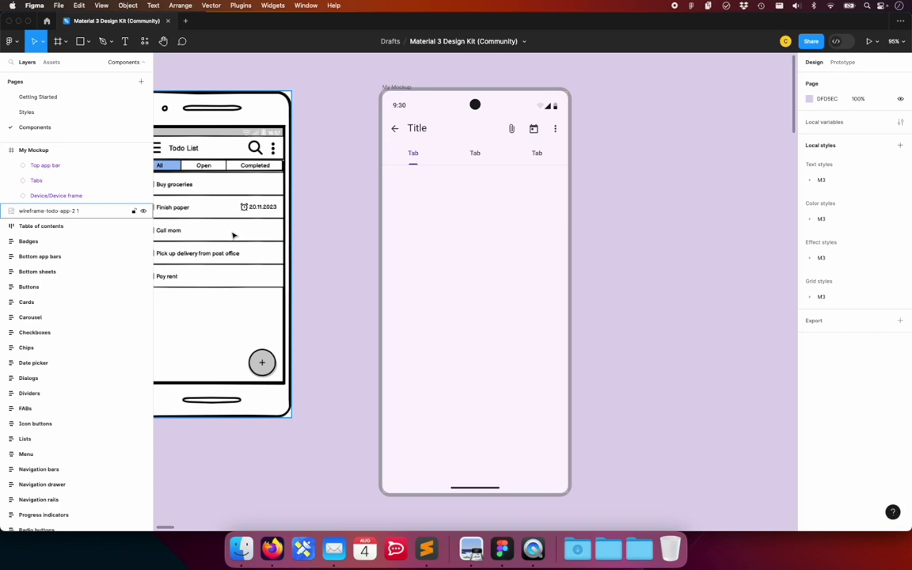
Step: Bring the kit's Lists component board into view
scroll(235, 236, "left", 4)
key("Escape")
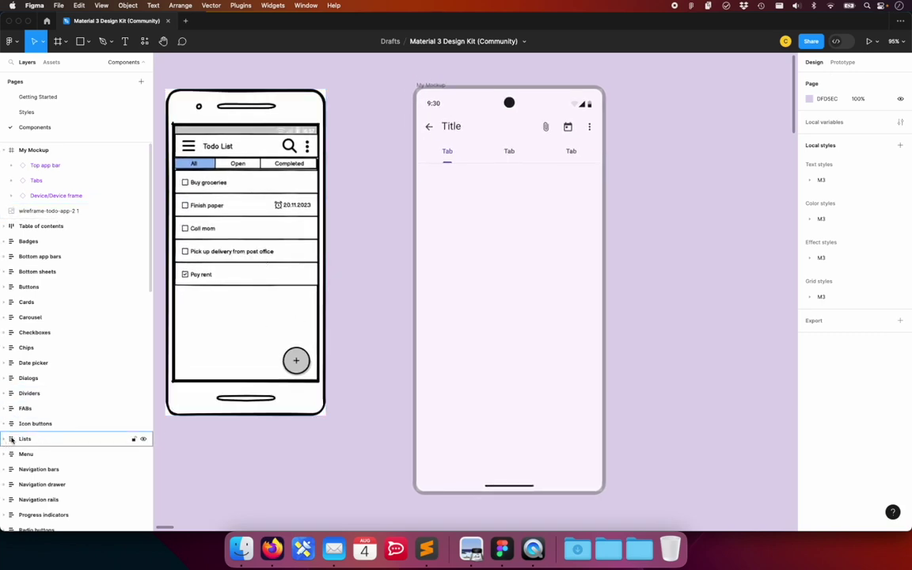
left_click(6, 442)
key("shift+2")
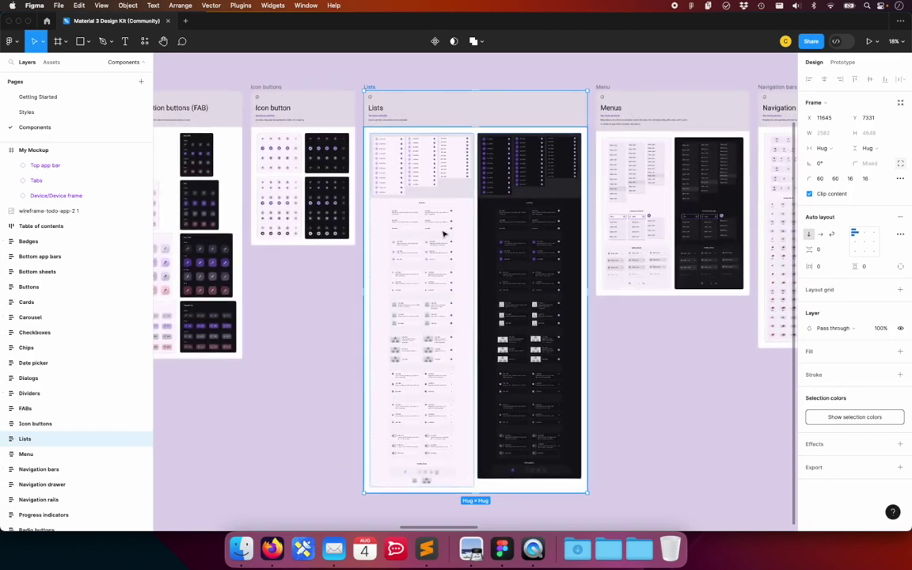
scroll(443, 234, "up", 5)
scroll(444, 234, "up", 5)
scroll(443, 234, "up", 3)
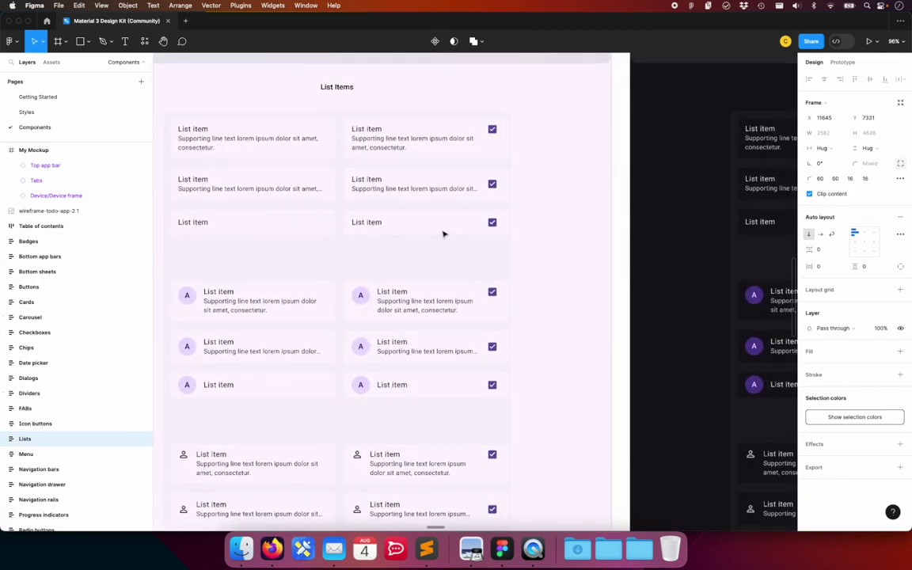
scroll(444, 234, "down", 3)
scroll(444, 234, "down", 1)
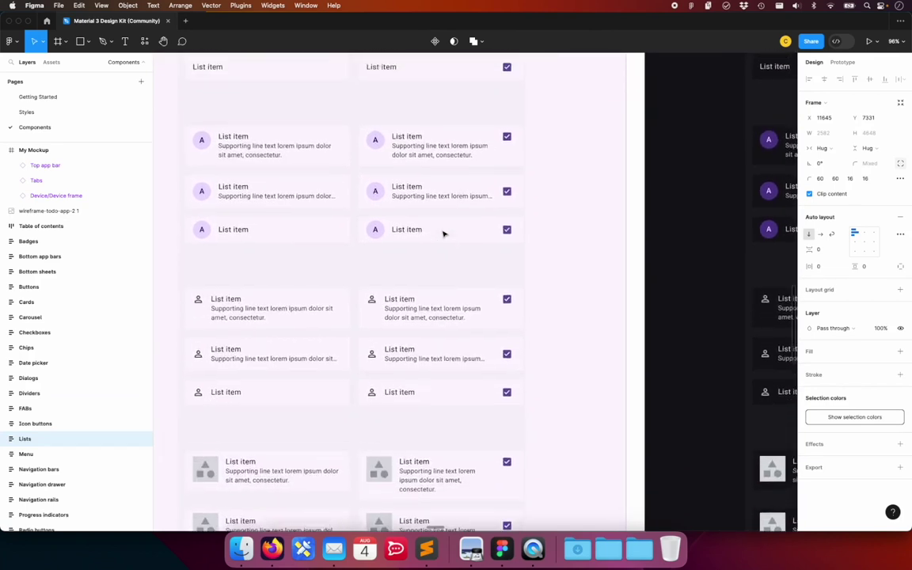
scroll(444, 234, "up", 2)
scroll(444, 233, "up", 3)
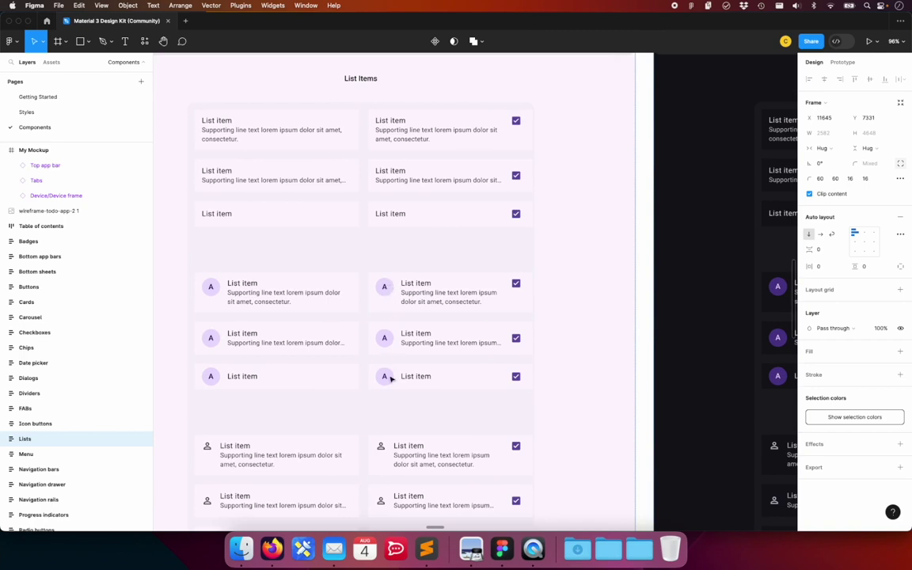
Step: Scroll to the checkbox list items and pick the 1-line Check Box variant
scroll(551, 333, "down", 3)
scroll(550, 332, "down", 5)
scroll(551, 333, "down", 1)
scroll(565, 310, "down", 1)
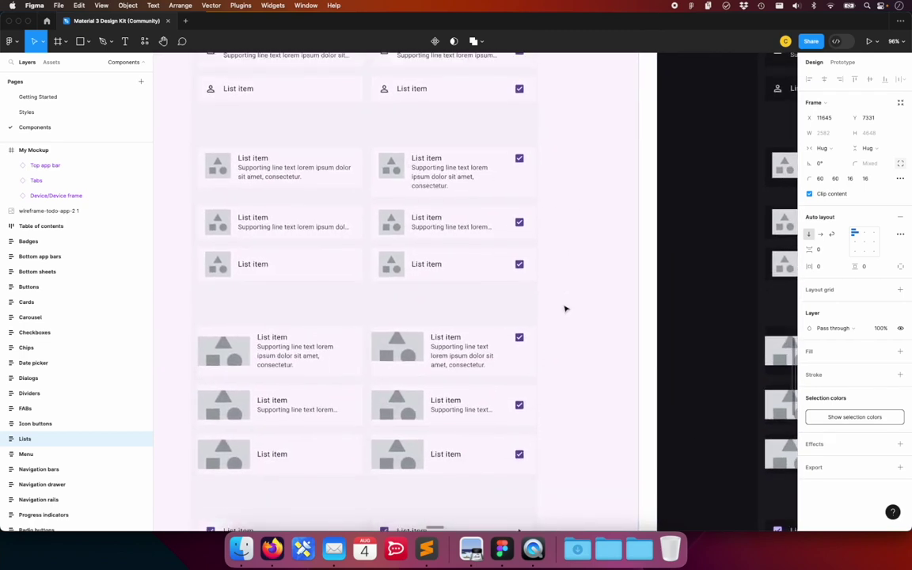
scroll(509, 356, "down", 1)
scroll(521, 356, "down", 4)
scroll(552, 411, "down", 1)
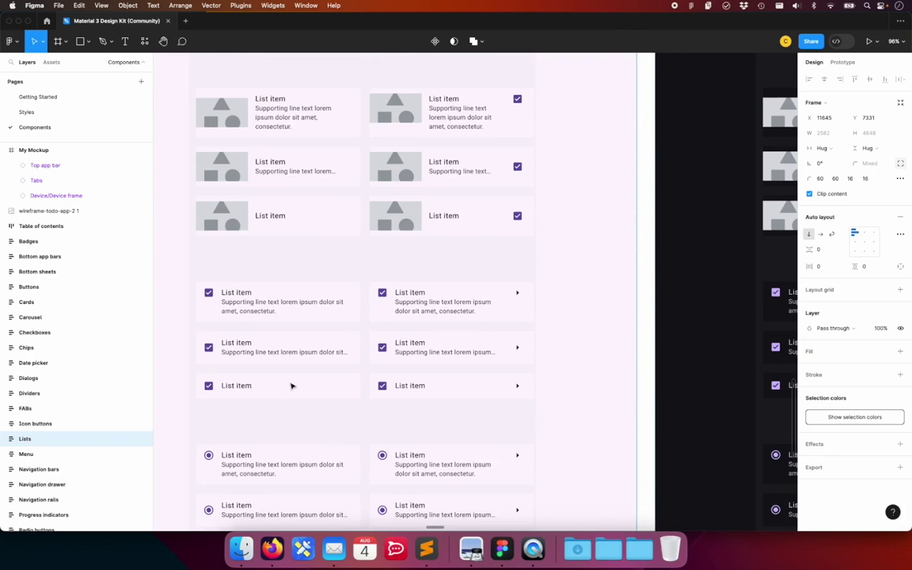
double_click(292, 386)
double_click(291, 385)
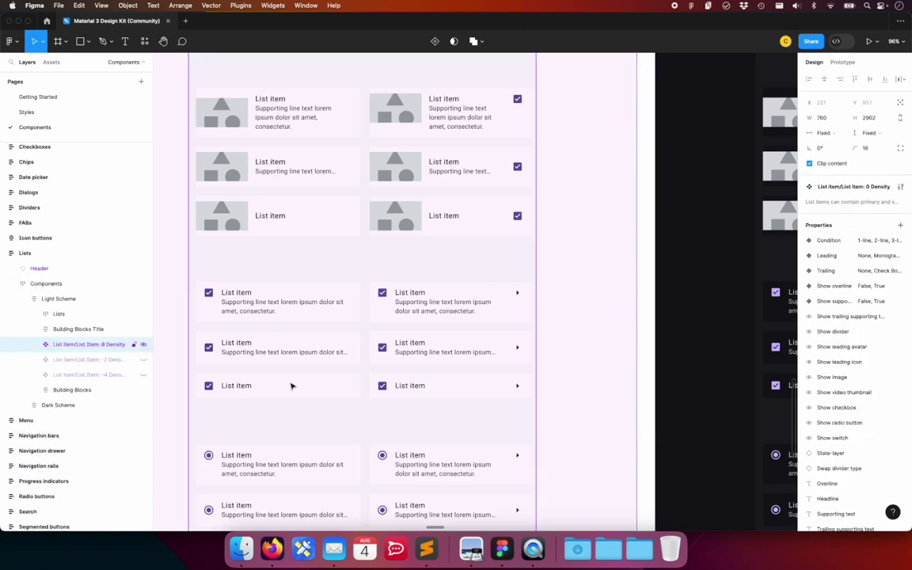
left_click(291, 386)
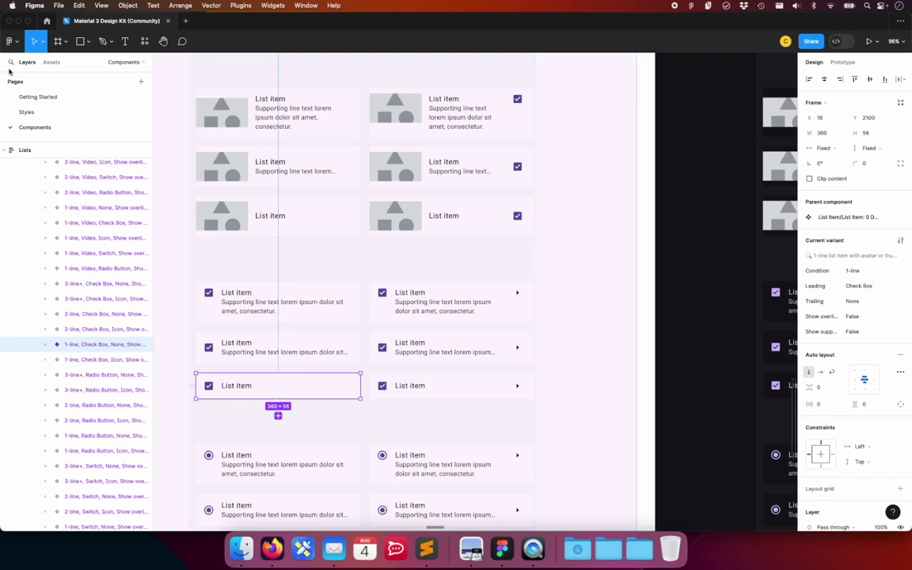
scroll(16, 237, "up", 10)
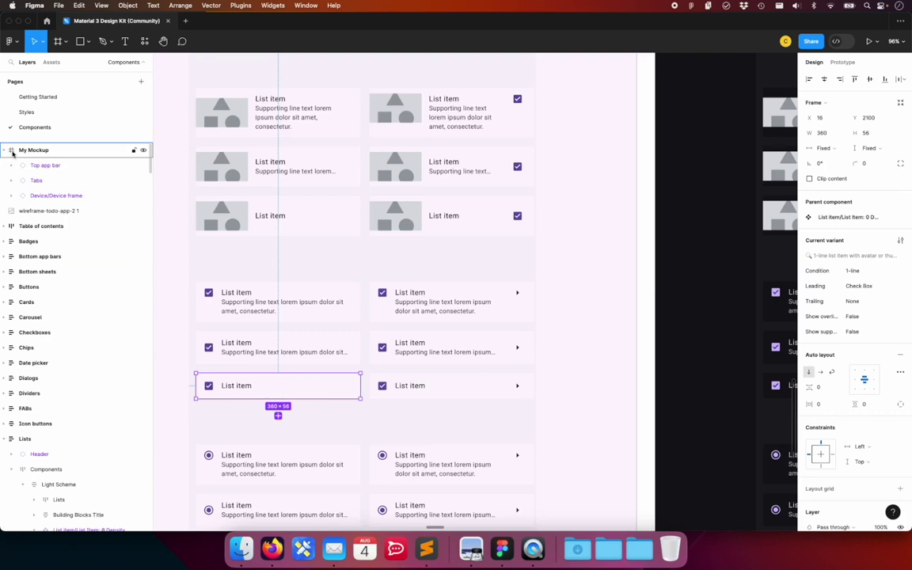
Step: Paste the checkbox list item beneath the tab bar and stretch it to 412 × 56
double_click(10, 151)
left_click(456, 216)
key("super+v")
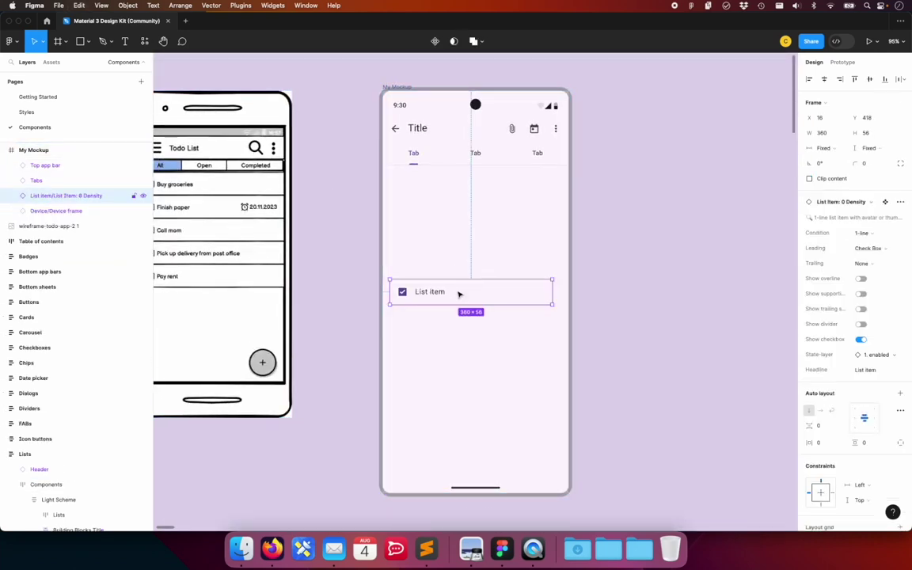
left_click_drag(459, 293, 451, 184)
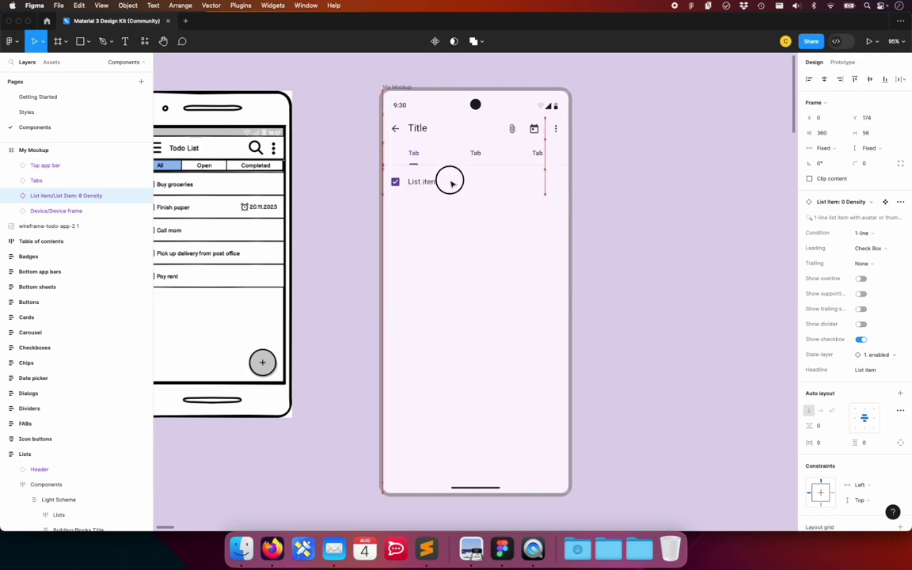
left_click_drag(451, 184, 448, 177)
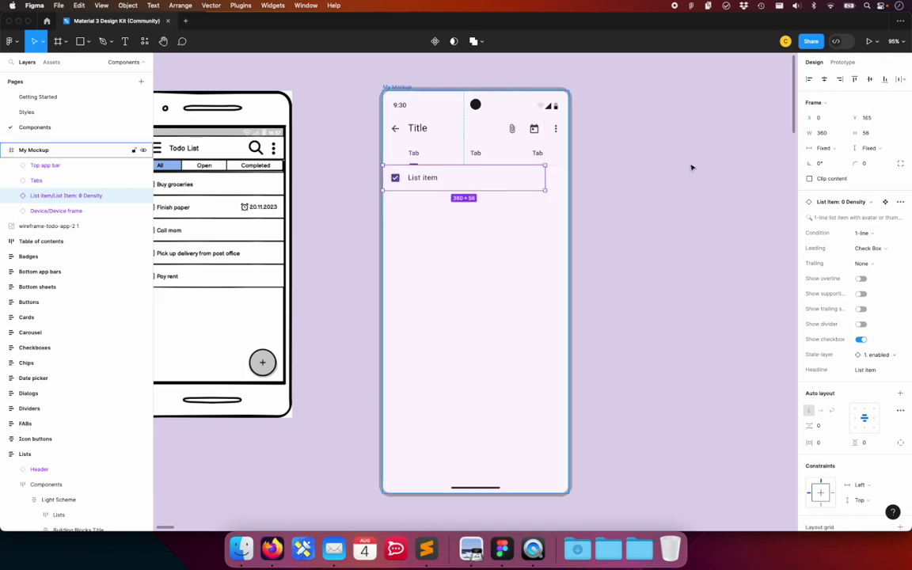
left_click(548, 178)
left_click_drag(548, 179, 567, 177)
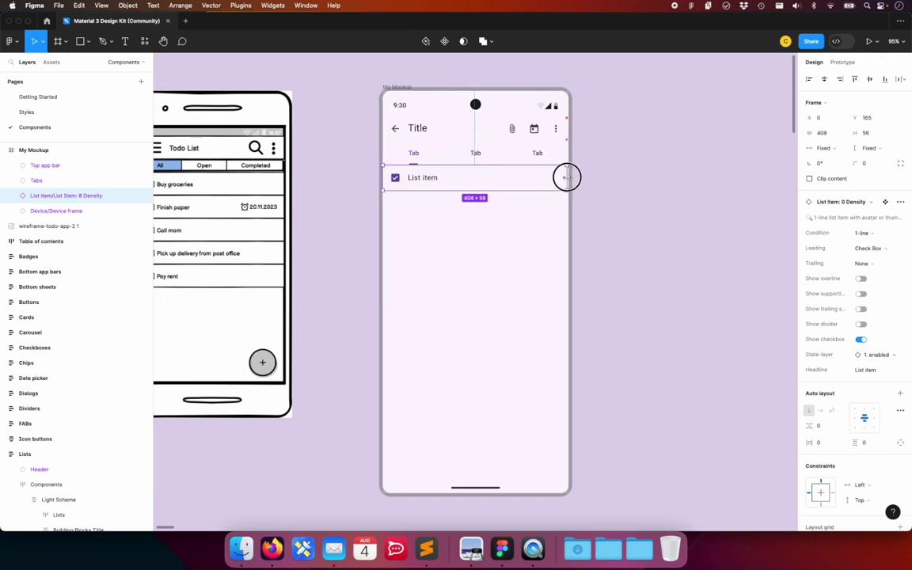
left_click_drag(567, 177, 570, 177)
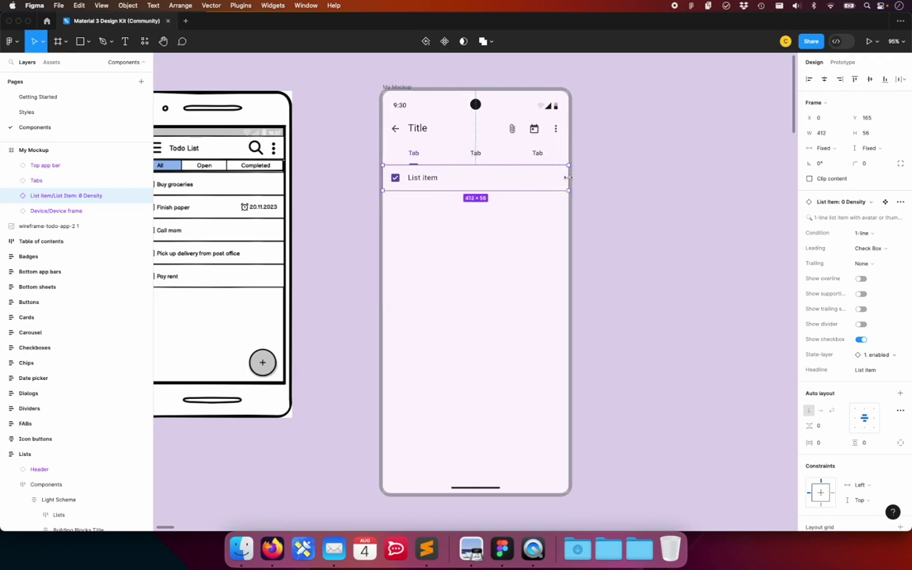
left_click(659, 190)
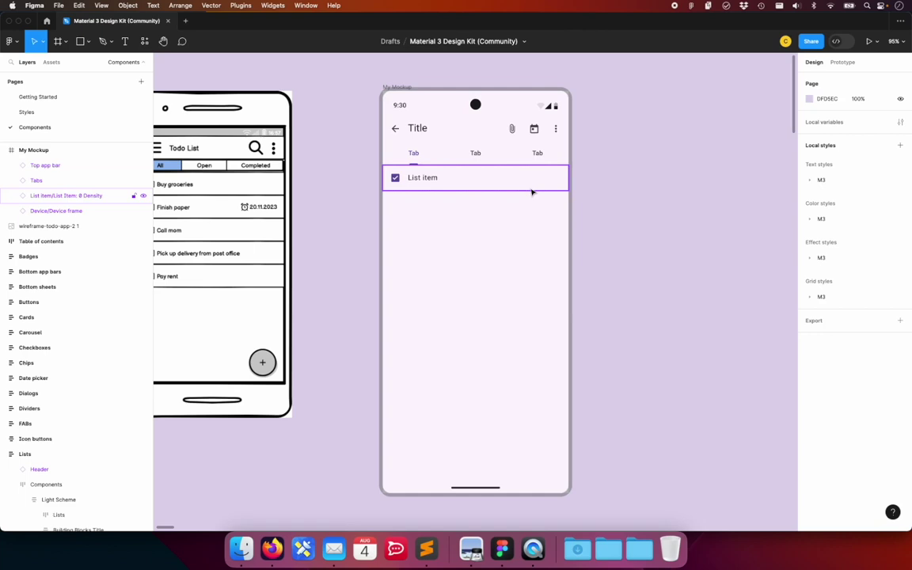
Step: Deselect the list item row and collapse the Lists layer group
left_click(349, 245)
left_click(3, 458)
scroll(8, 443, "down", 10)
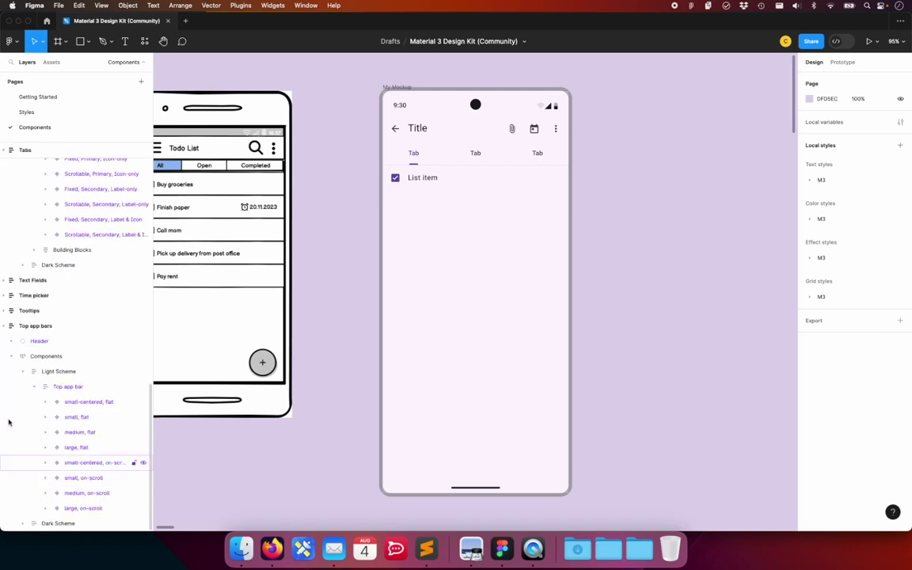
Step: Collapse the Top app bars and Tabs layer groups and jump to the FAB component set
left_click(6, 326)
left_click(5, 152)
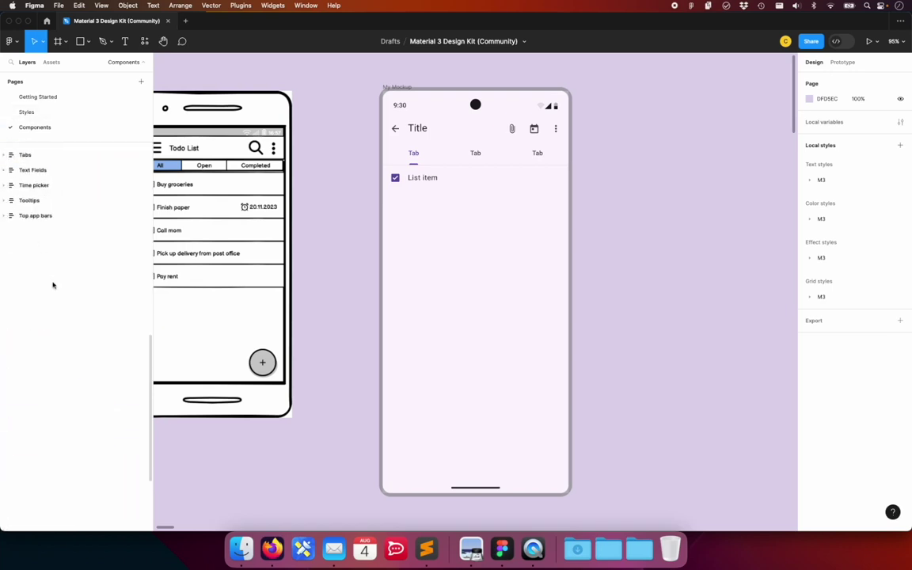
scroll(54, 301, "up", 10)
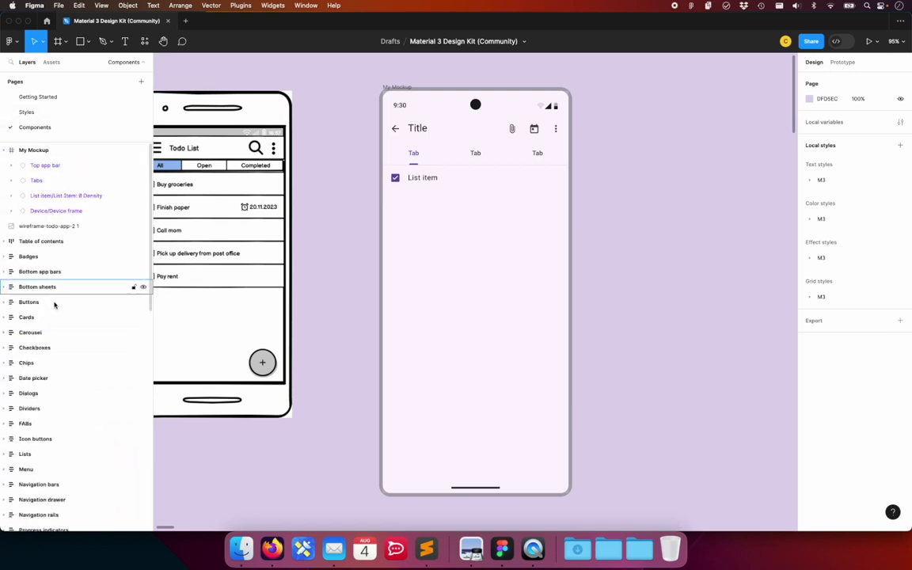
double_click(12, 426)
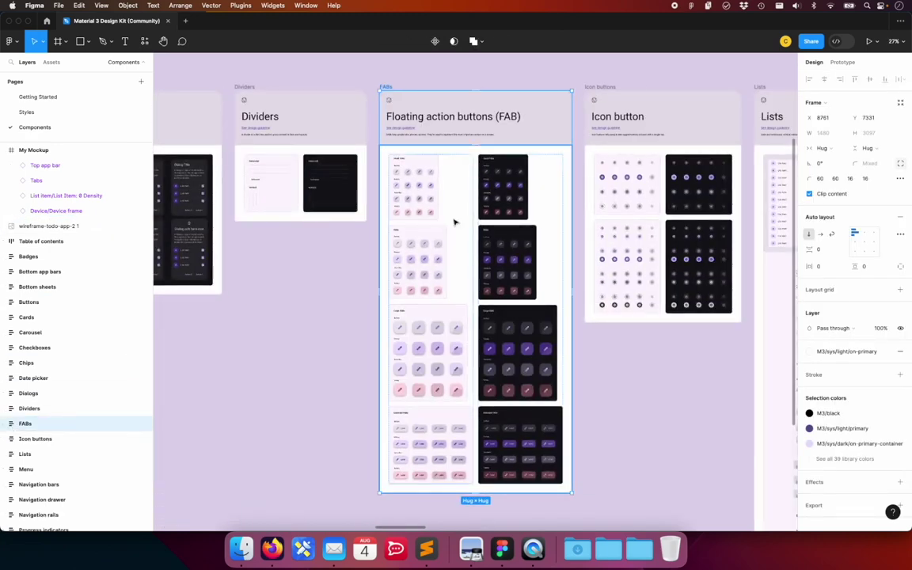
scroll(456, 222, "up", 5)
scroll(455, 222, "down", 2)
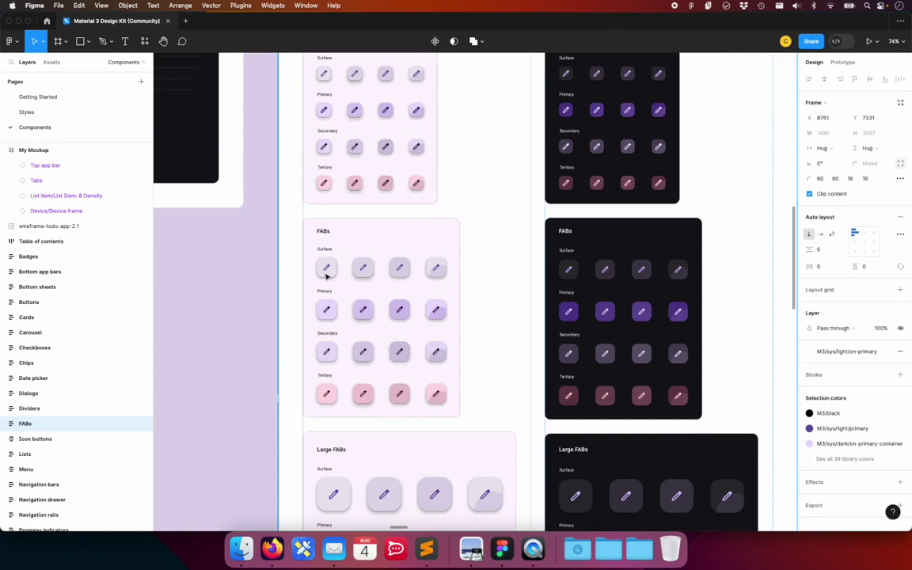
left_click(326, 271)
left_click(324, 314)
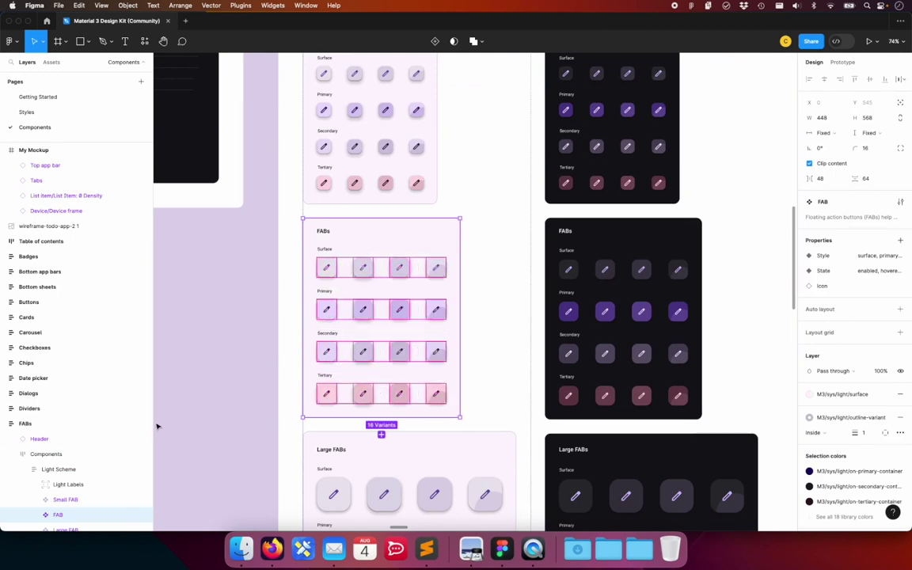
Step: Expand the FAB component and pick its primary, enabled variant
scroll(157, 427, "down", 2)
scroll(157, 424, "down", 3)
scroll(136, 468, "down", 2)
left_click(238, 273)
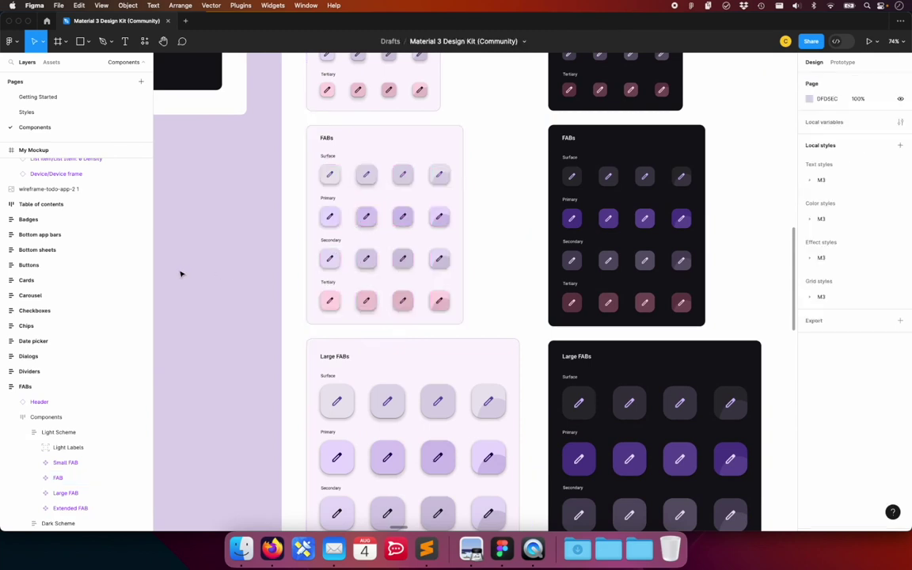
left_click(34, 479)
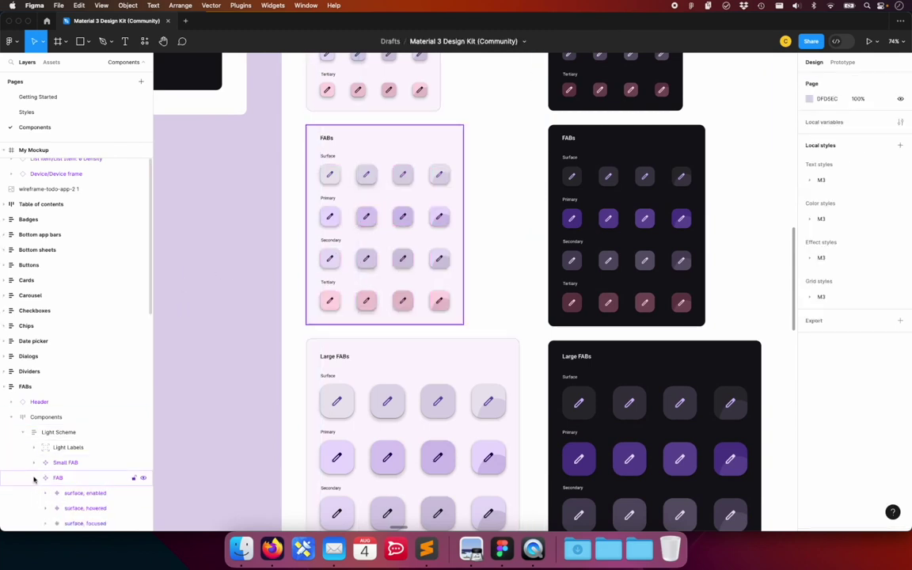
scroll(85, 463, "down", 3)
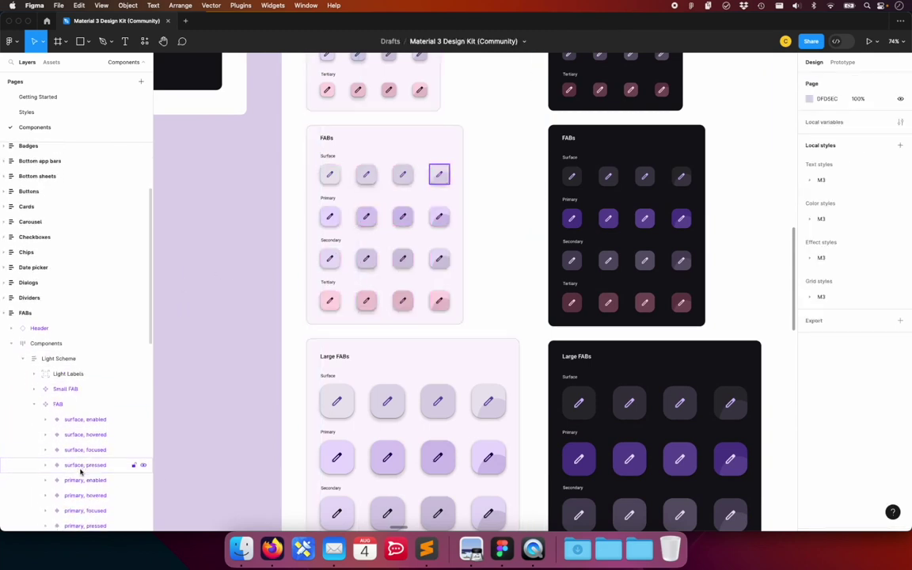
left_click(76, 481)
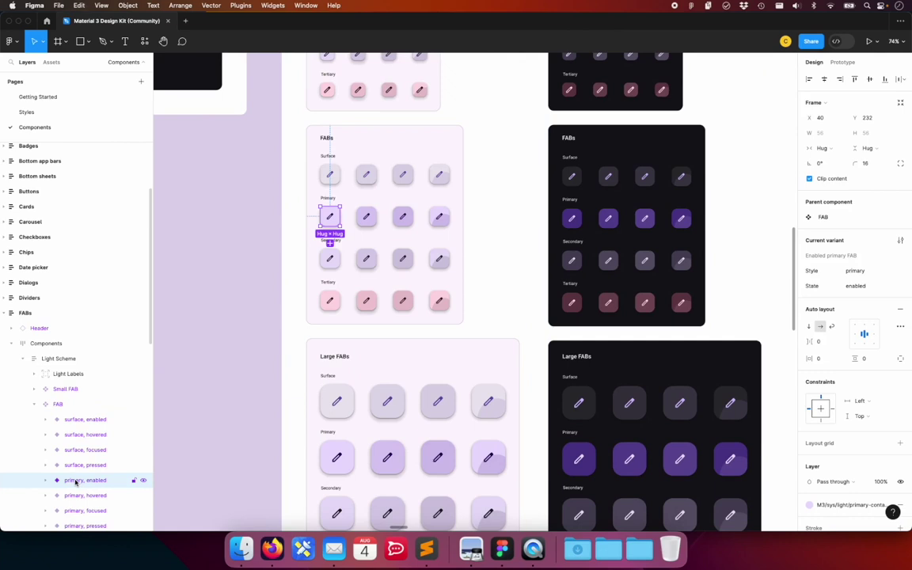
Step: Return to My Mockup and select its device frame
scroll(73, 321, "up", 5)
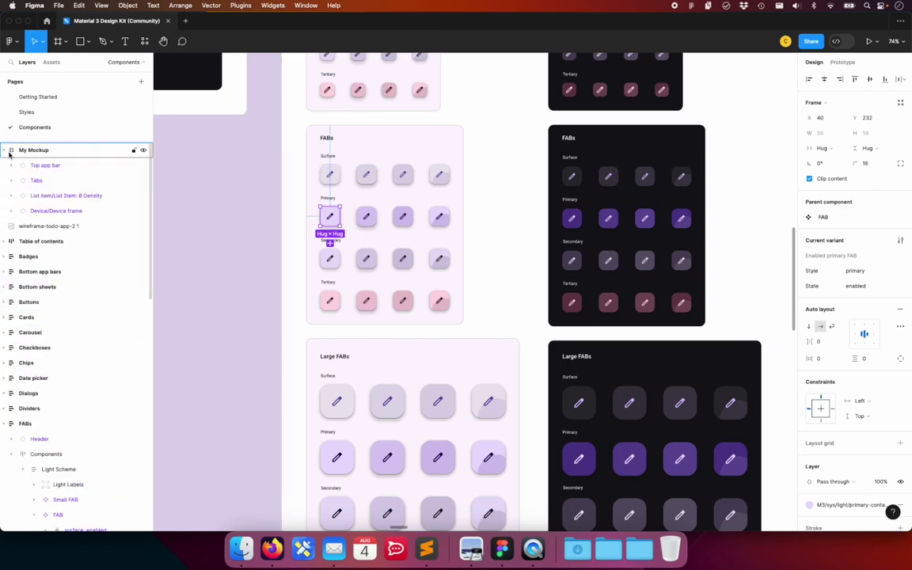
double_click(11, 150)
left_click(466, 346)
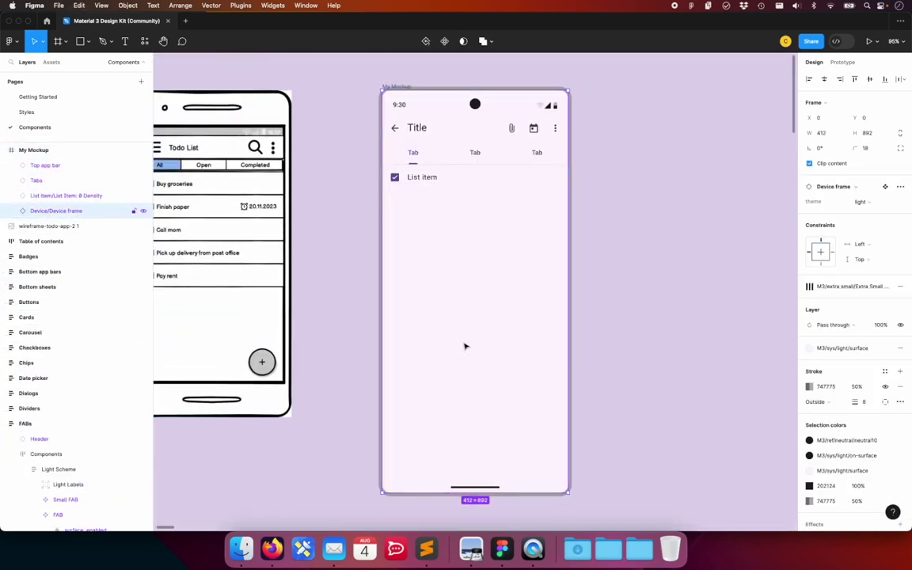
Step: Paste the primary pencil FAB into My Mockup's lower right and bring up Material Design 3
key("super+v")
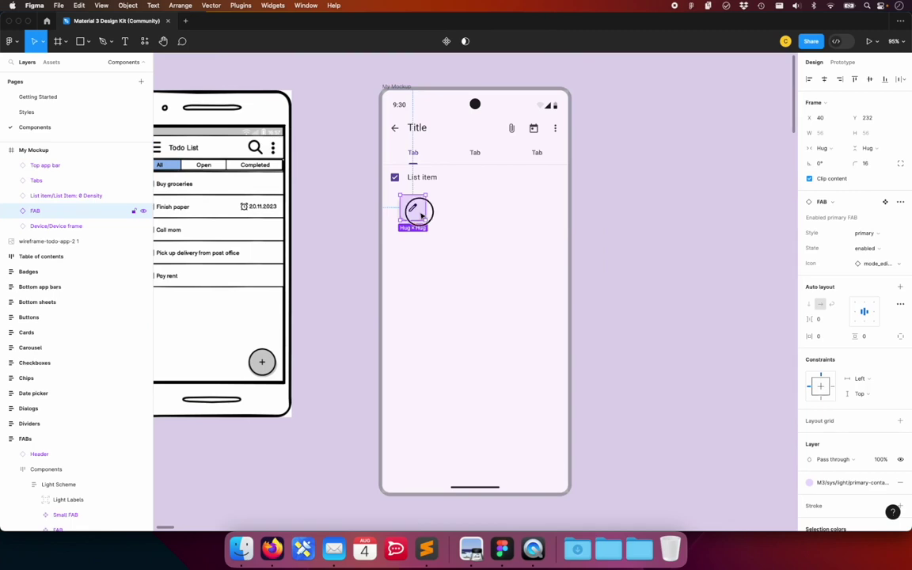
left_click_drag(422, 216, 533, 441)
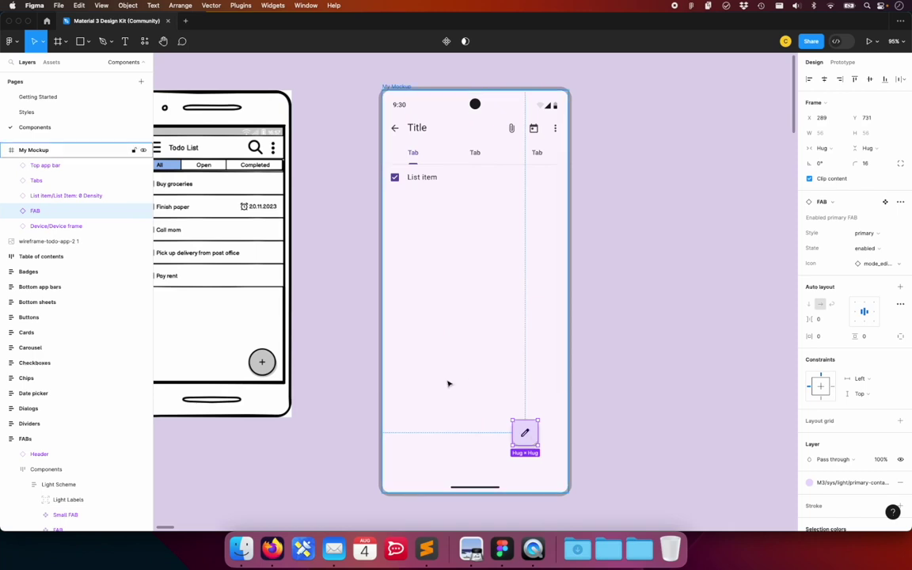
left_click(276, 547)
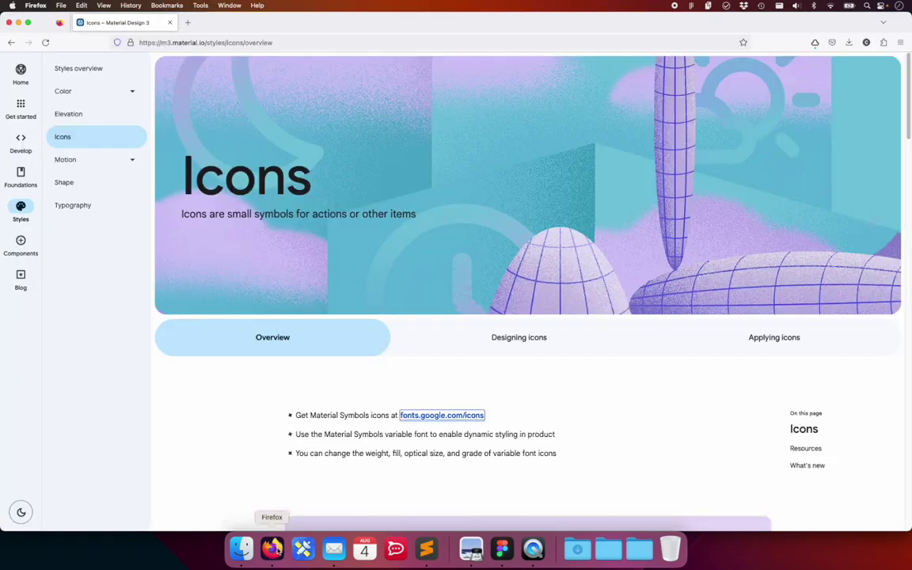
Step: Check the Material 3 FAB specs: 56 container, 24 icon, 16 margins
left_click(32, 250)
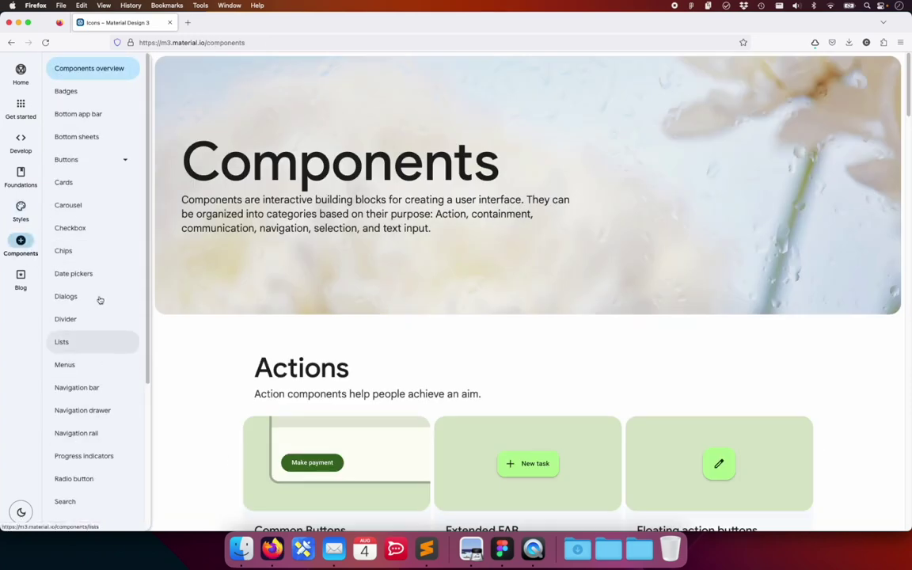
left_click(124, 164)
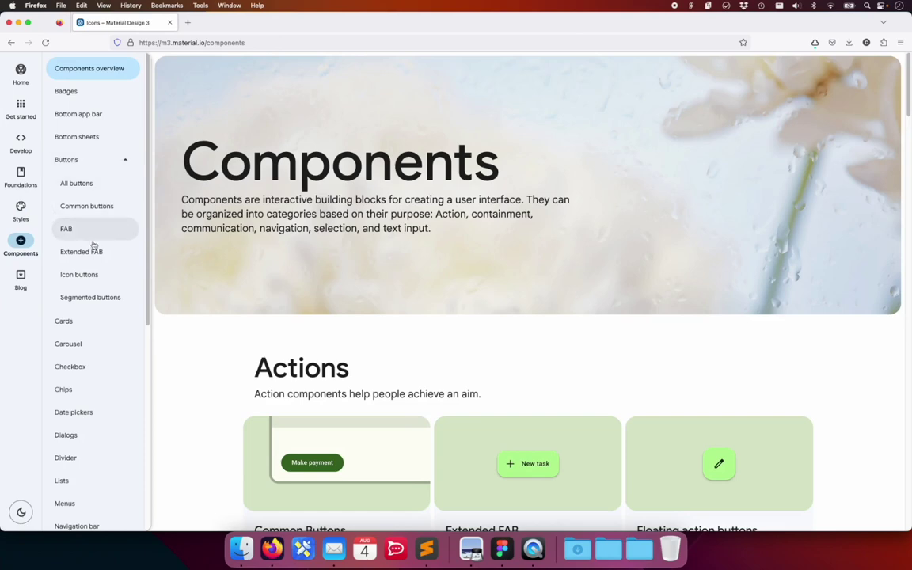
left_click(57, 234)
left_click(434, 336)
scroll(773, 329, "down", 5)
scroll(773, 330, "down", 5)
scroll(773, 330, "down", 5)
scroll(773, 332, "down", 5)
scroll(773, 332, "down", 5)
scroll(773, 332, "down", 5)
scroll(773, 334, "down", 5)
scroll(773, 333, "down", 5)
scroll(774, 332, "up", 2)
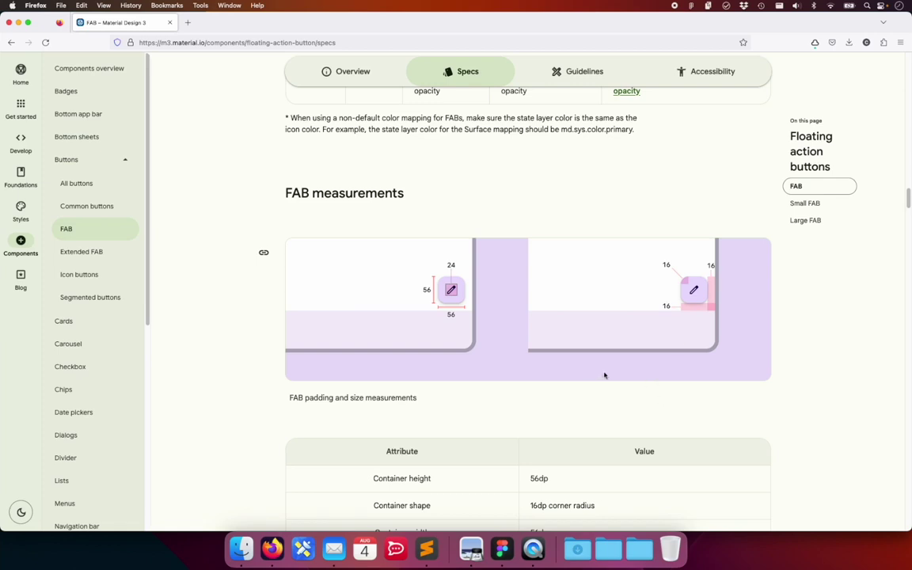
left_click(502, 548)
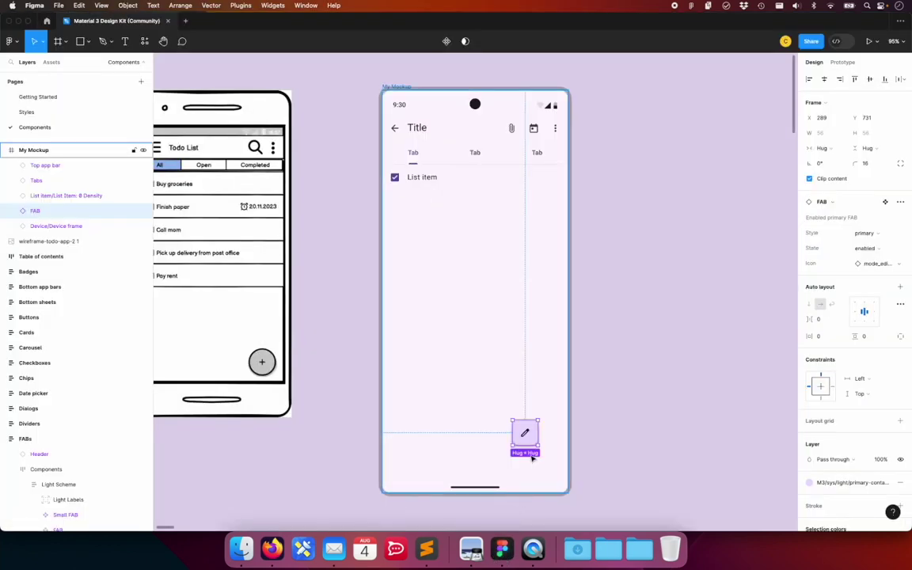
Step: Position the FAB at X 340, Y 796, leaving a 16 px right-edge margin
left_click_drag(527, 434, 558, 468)
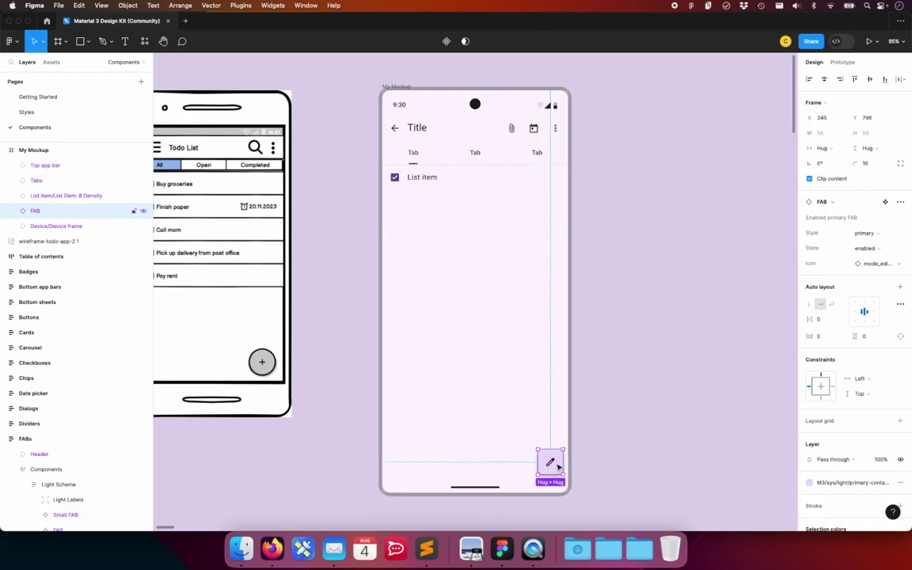
key("alt")
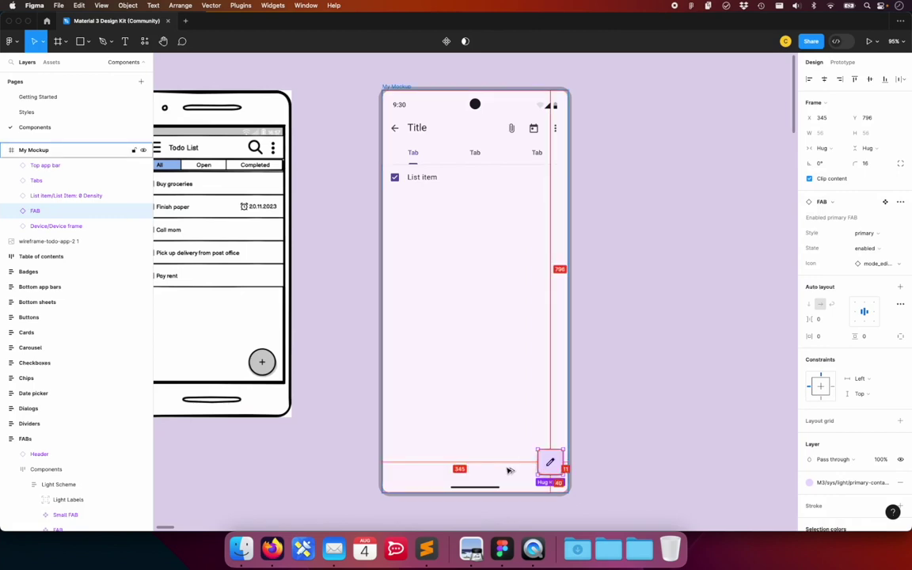
key("alt")
left_click(592, 399)
left_click(558, 467)
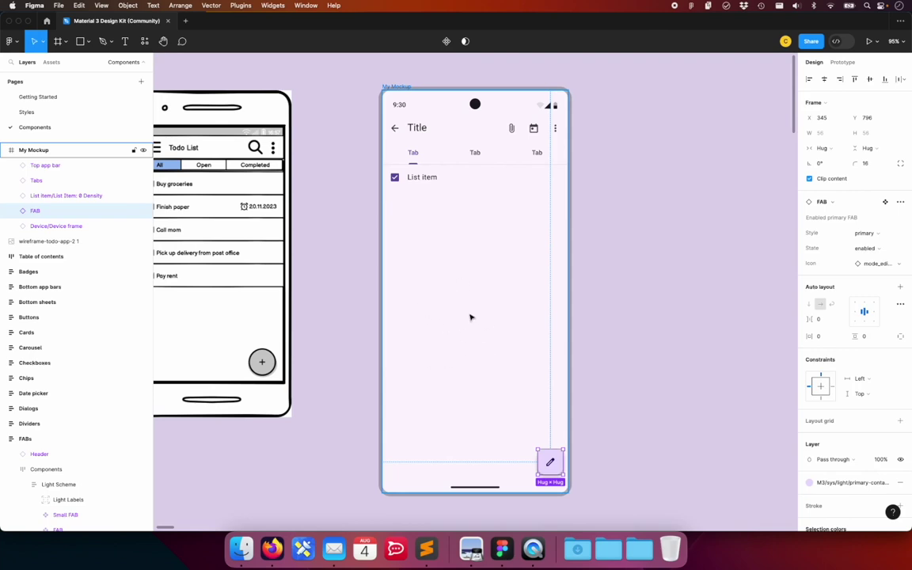
key("alt")
key("Left")
key("Left")
key("Left")
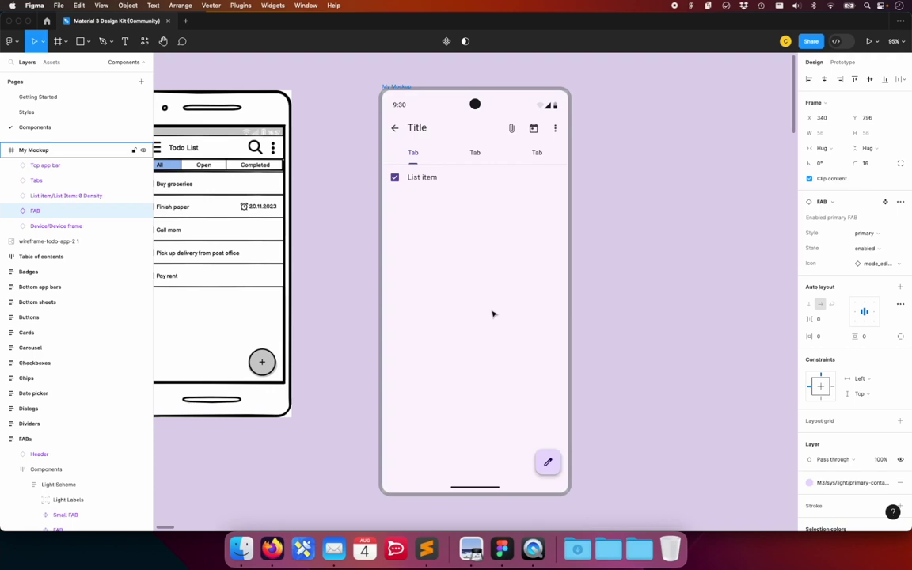
key("alt")
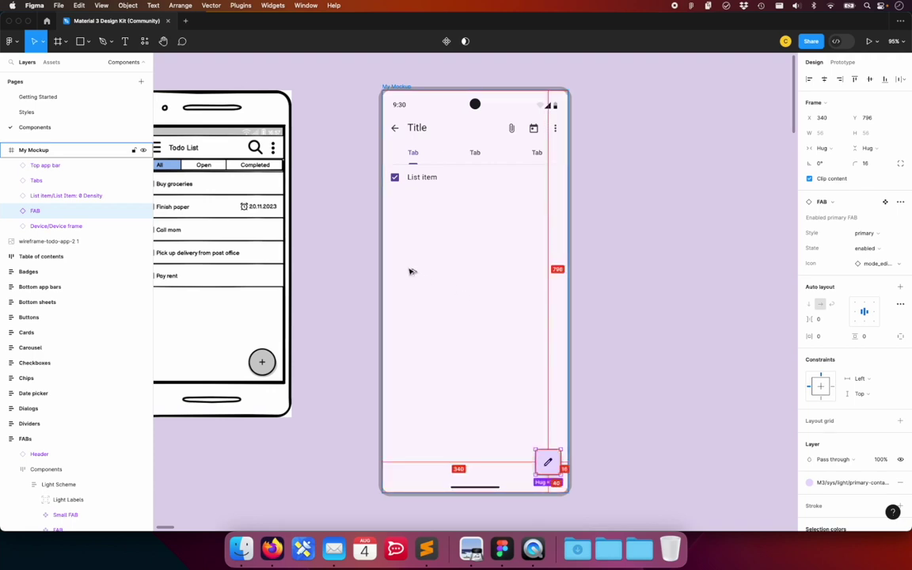
left_click(522, 490)
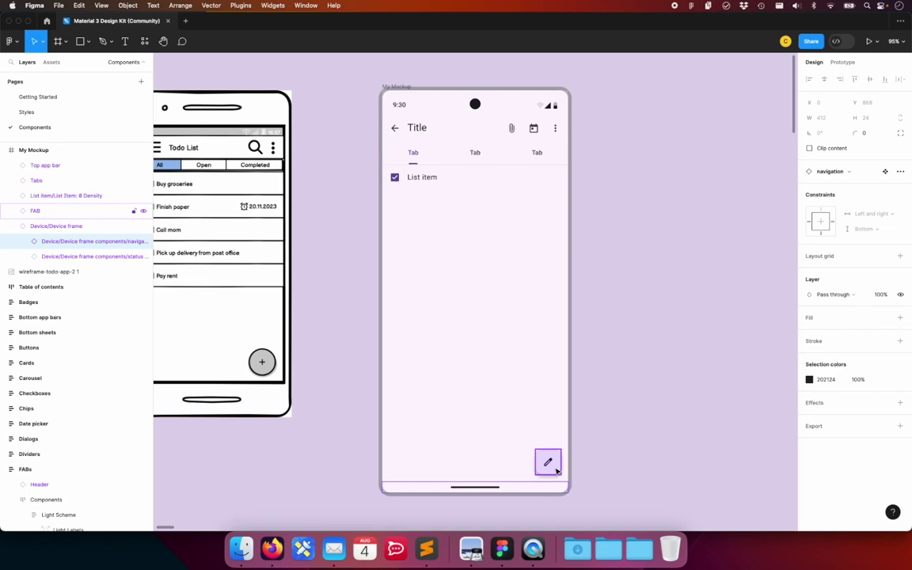
left_click(611, 460)
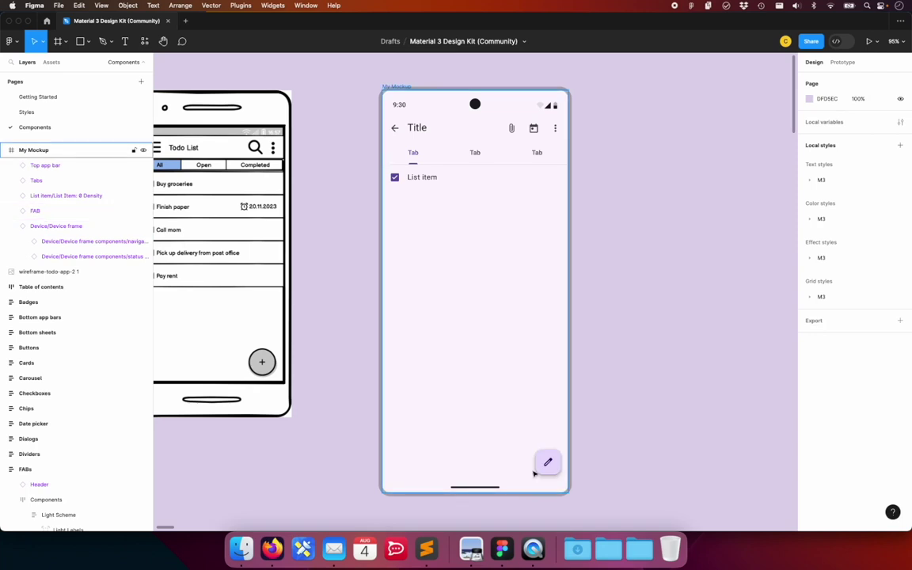
left_click(556, 472)
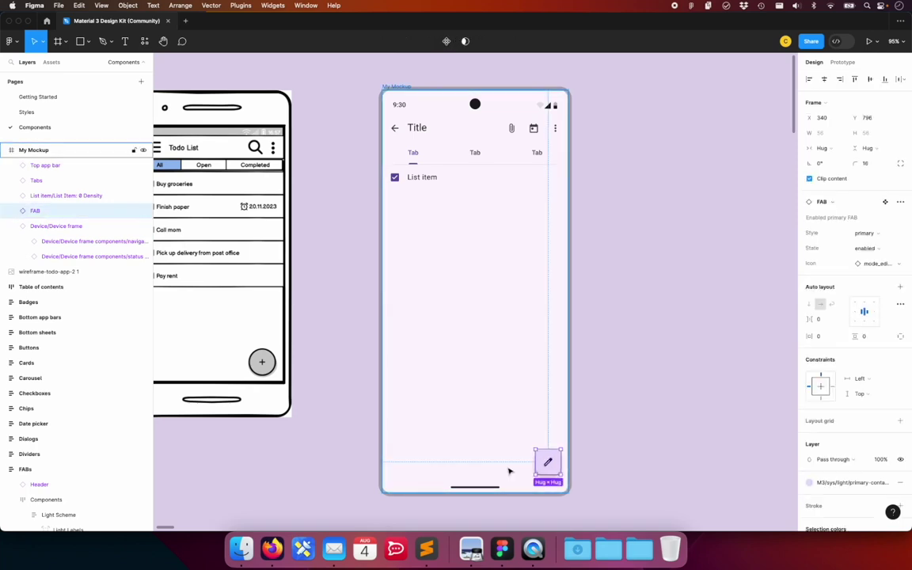
key("alt")
left_click(719, 326)
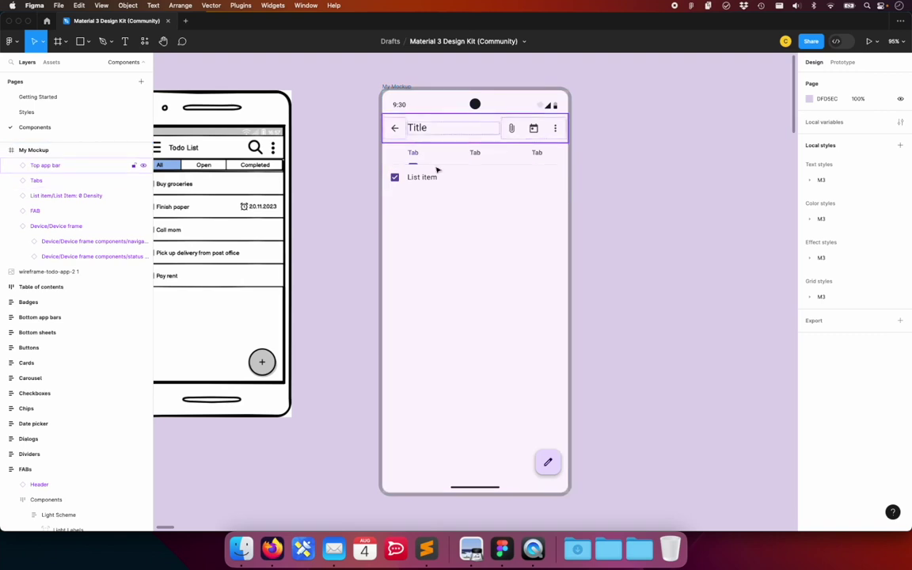
Step: Change the top app bar headline text from 'Title' to 'Todo List'
scroll(422, 153, "left", 3)
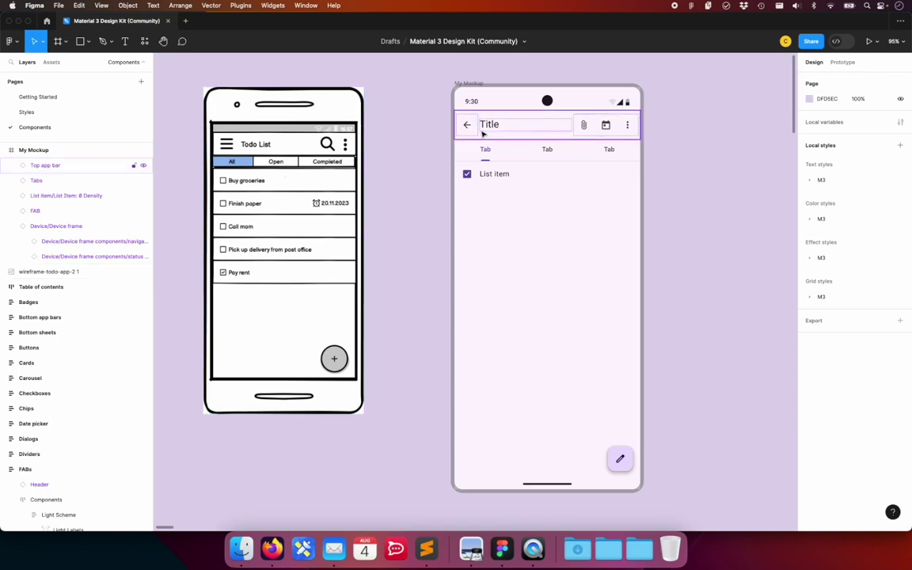
left_click(512, 120)
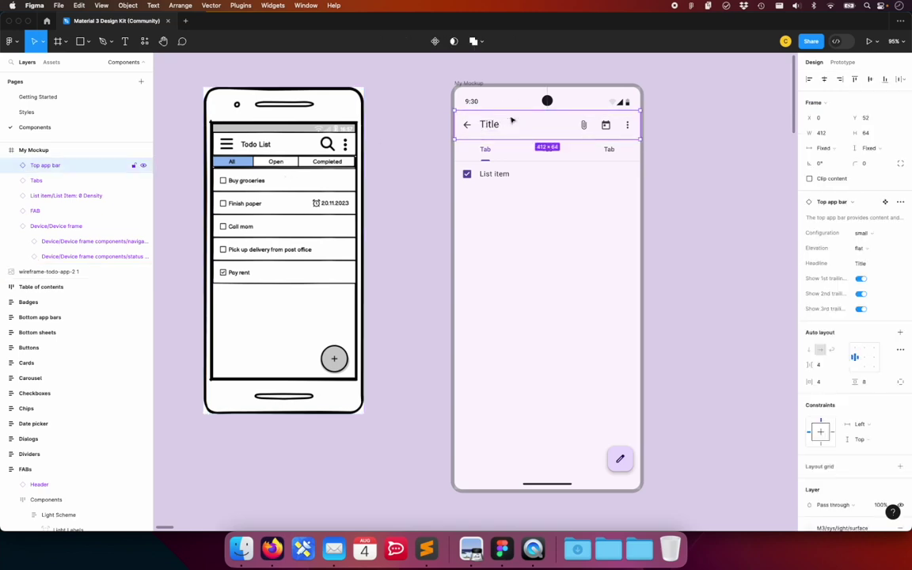
left_click(12, 227)
left_click(11, 164)
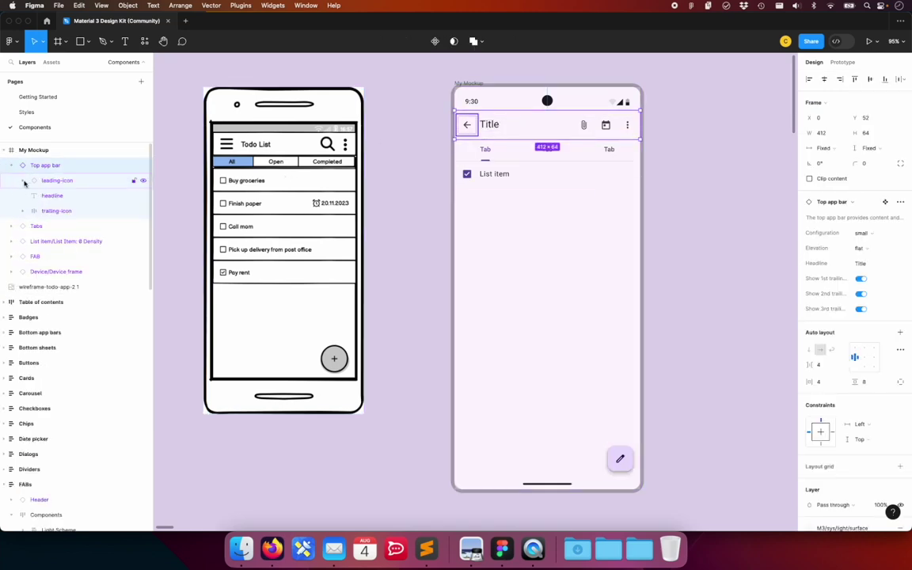
left_click(24, 182)
left_click(466, 125)
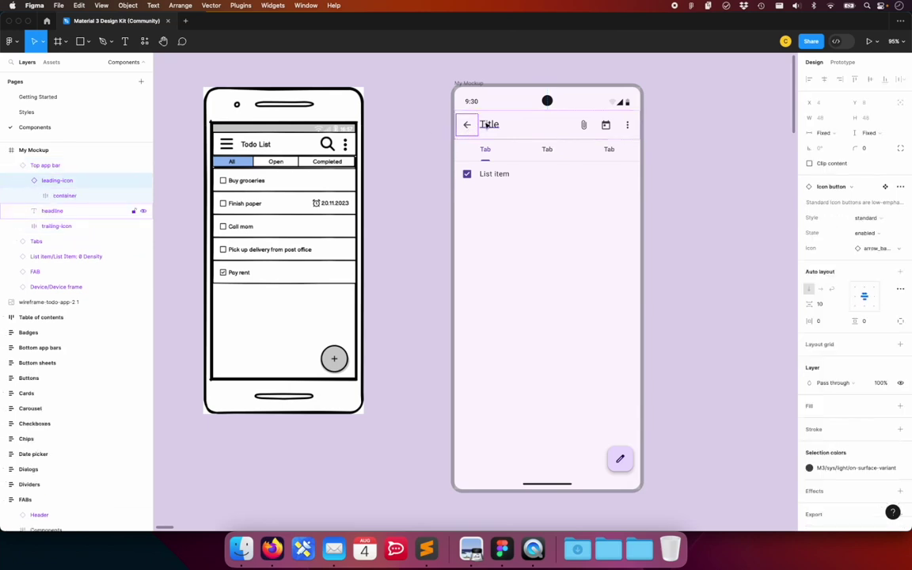
left_click(491, 124)
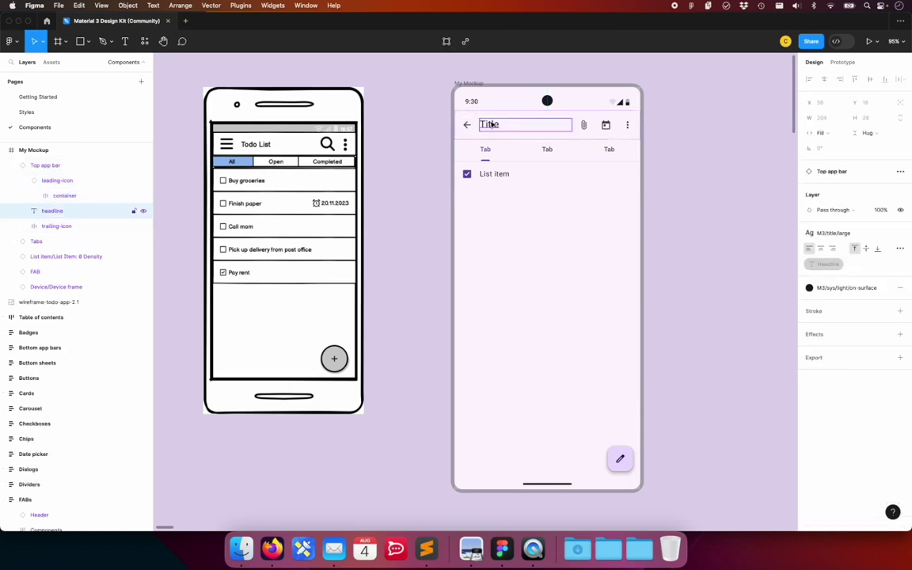
double_click(492, 125)
type("Todo List")
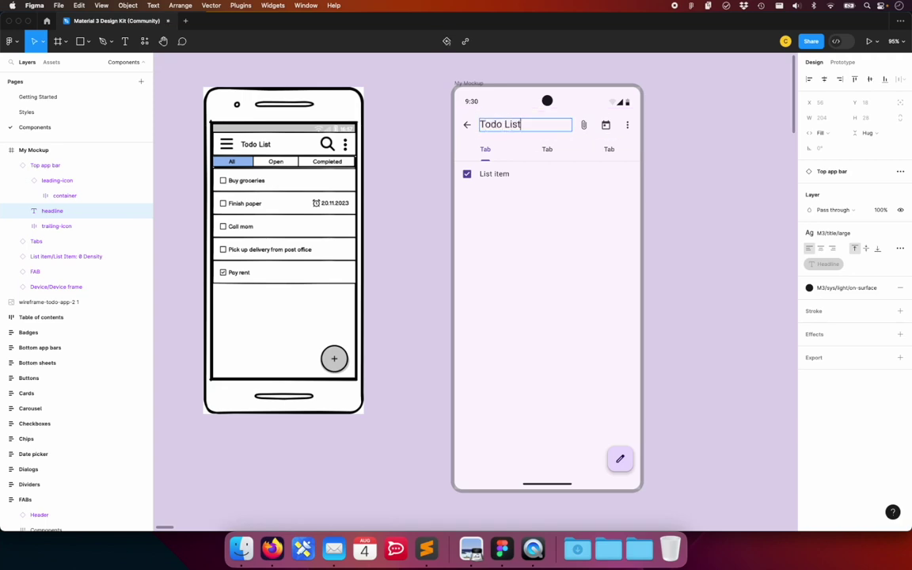
left_click(744, 127)
left_click(708, 114)
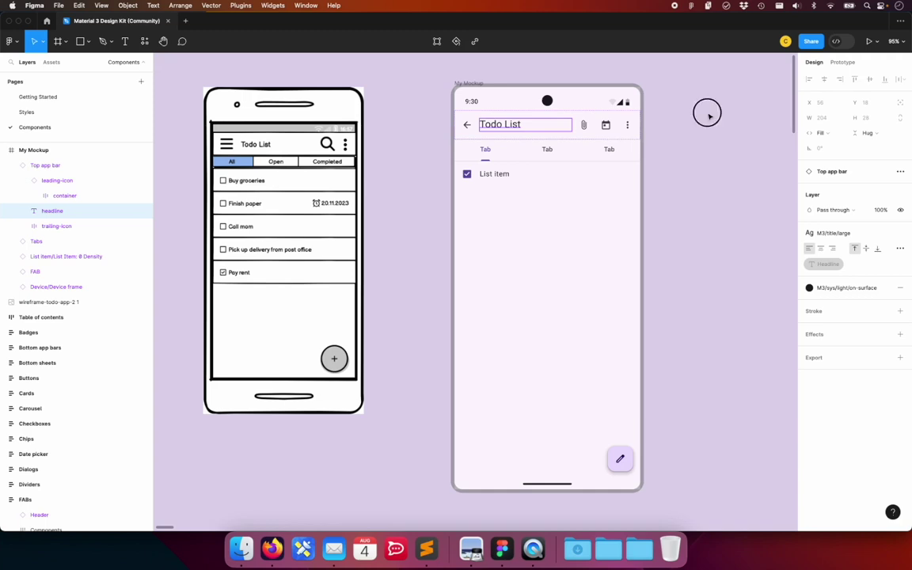
left_click(479, 151)
left_click(470, 129)
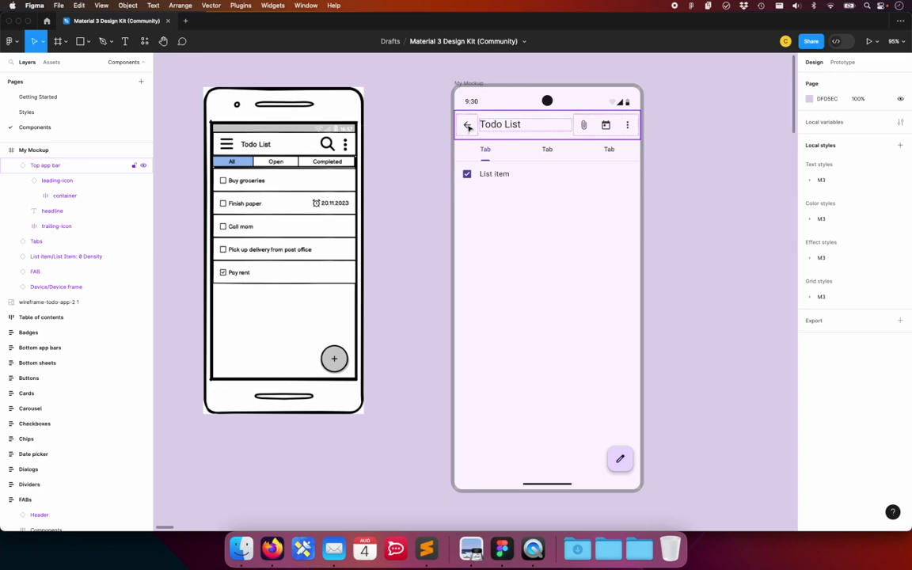
Step: Drill into the app bar's leading icon down to the arrow_back_24px instance
left_click(468, 126)
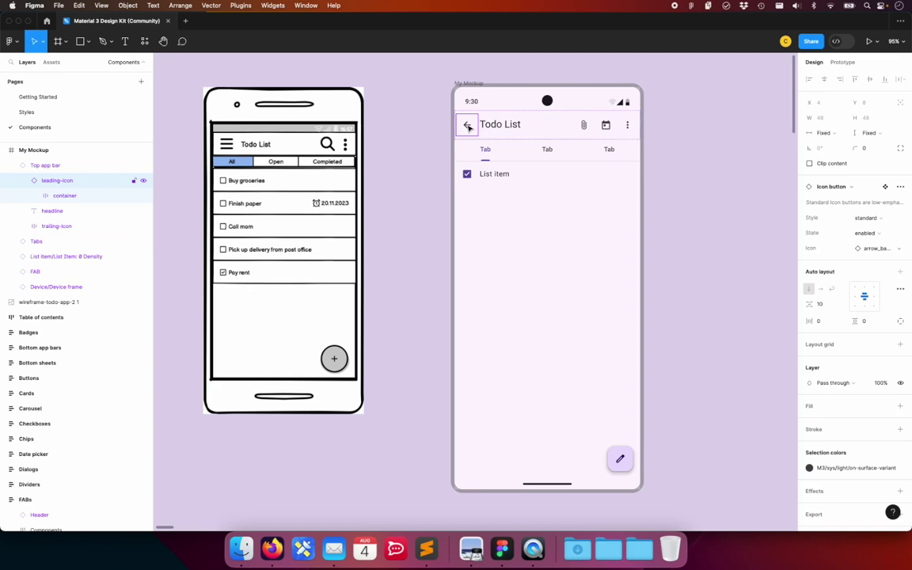
double_click(468, 127)
double_click(468, 127)
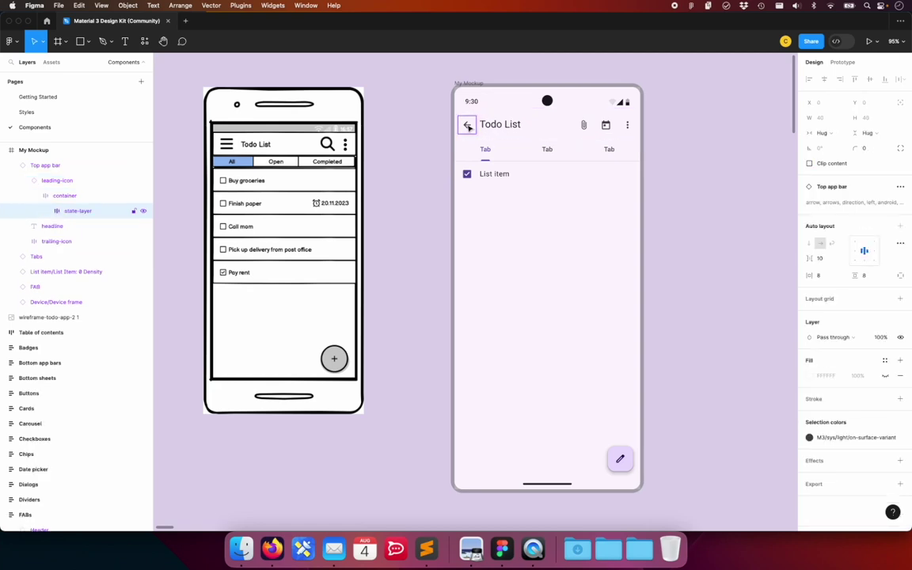
double_click(469, 127)
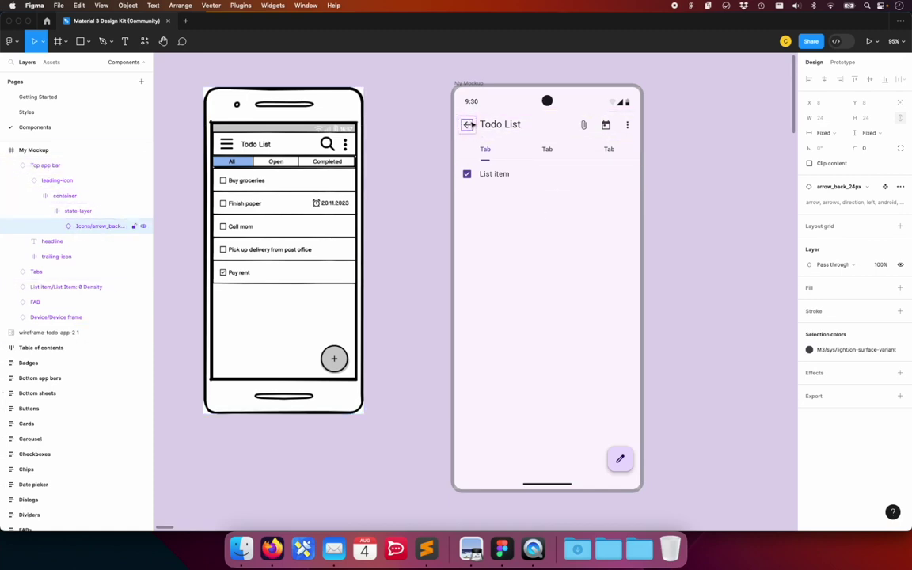
Step: Swap the back-arrow icon instance for menu_24px
mouse_move(105, 226)
left_click(872, 188)
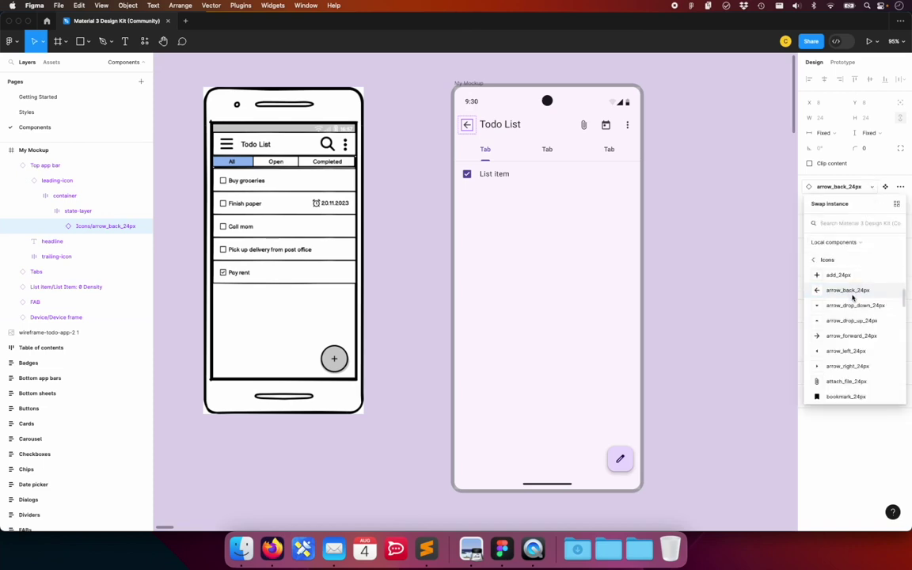
scroll(857, 320, "down", 2)
scroll(857, 324, "down", 5)
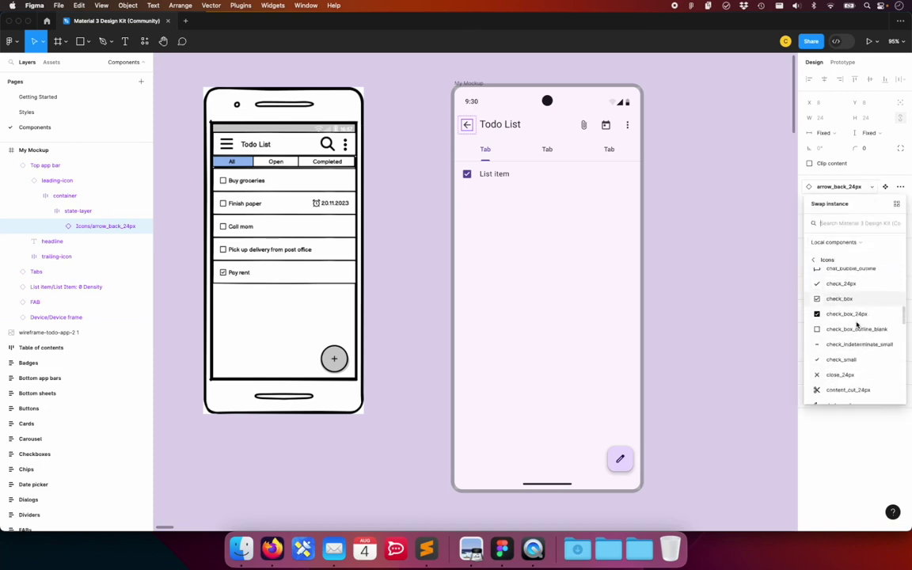
scroll(860, 331, "up", 1)
scroll(860, 331, "up", 3)
scroll(859, 331, "up", 4)
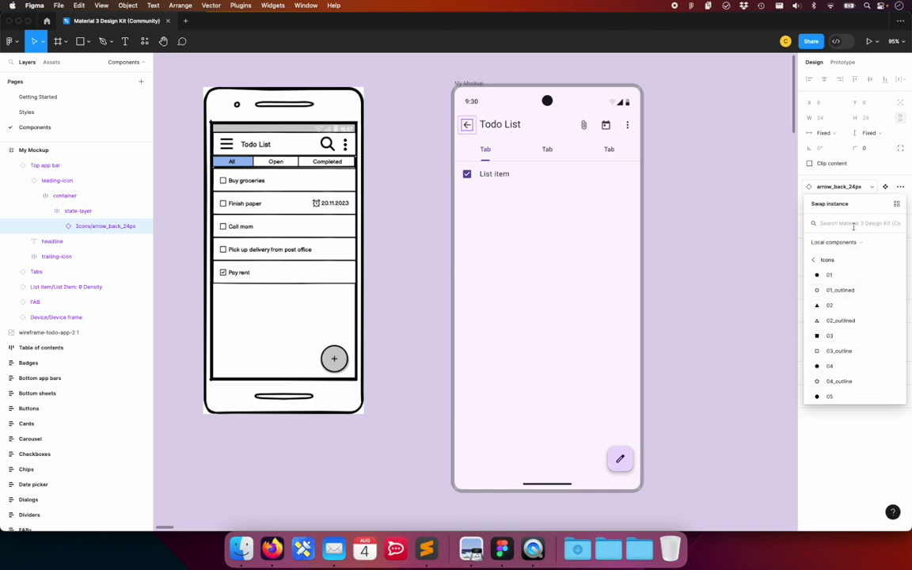
scroll(851, 350, "down", 5)
scroll(852, 350, "down", 3)
scroll(852, 353, "down", 2)
scroll(852, 355, "down", 3)
scroll(852, 355, "down", 3)
scroll(852, 356, "down", 1)
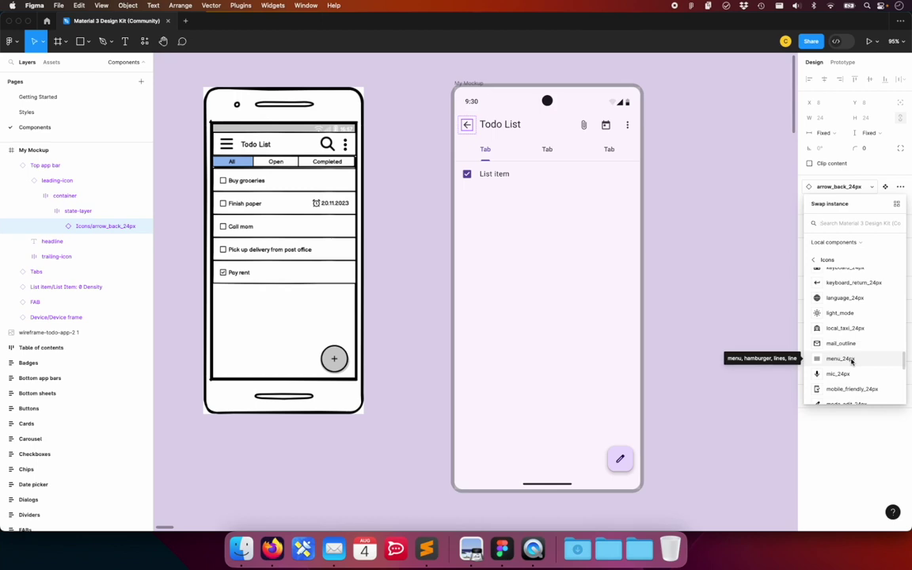
left_click(841, 359)
left_click(686, 291)
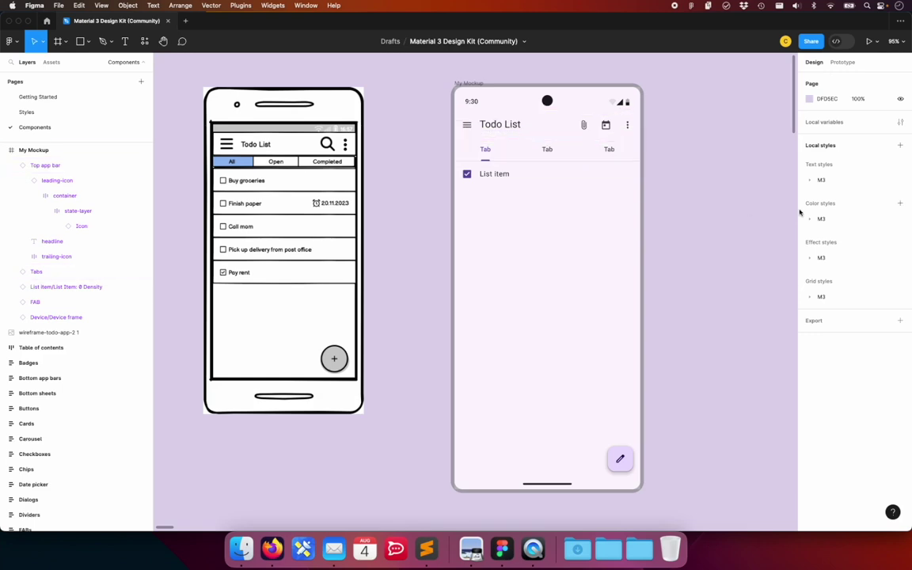
Step: Hide the paperclip trailing icon in the top app bar by turning off Show 1st trailing icon
left_click(629, 130)
double_click(627, 127)
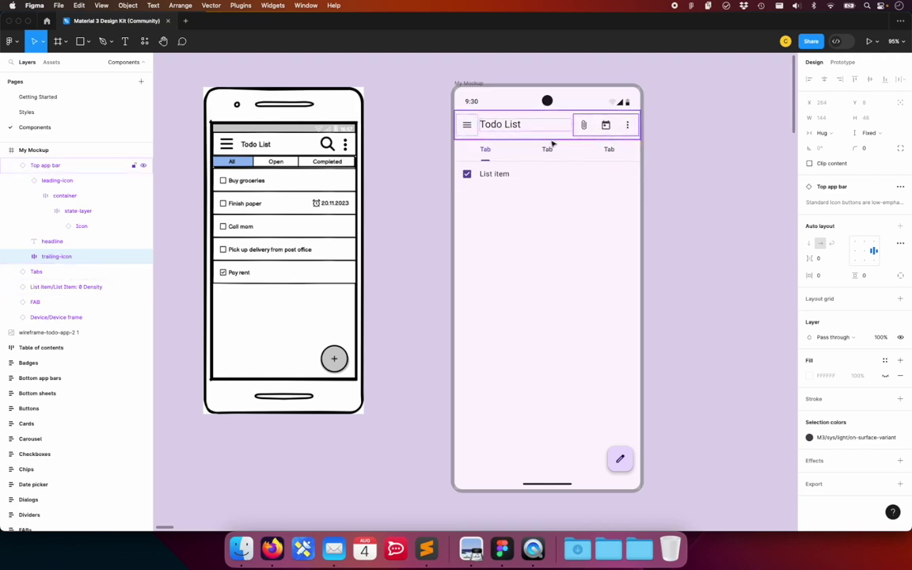
left_click(559, 119)
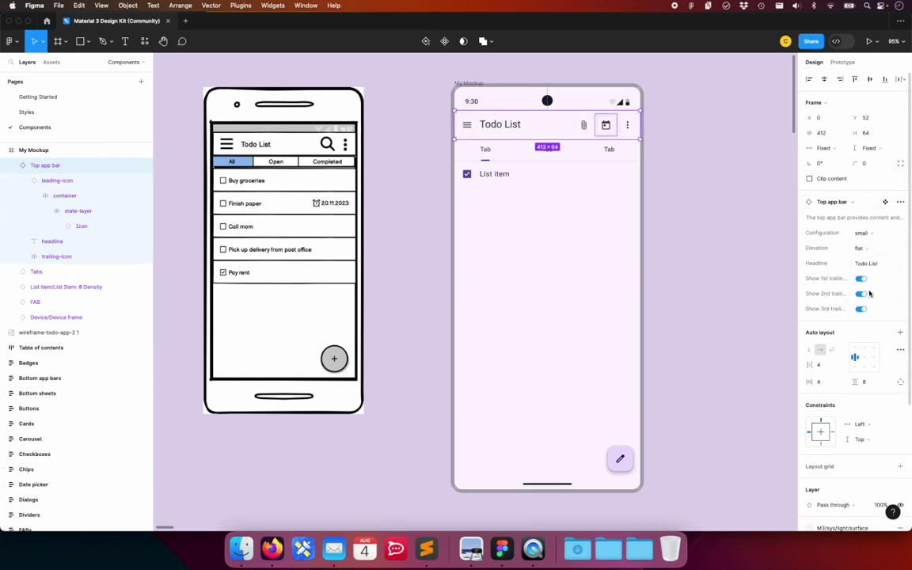
left_click(862, 293)
left_click(862, 294)
left_click(862, 296)
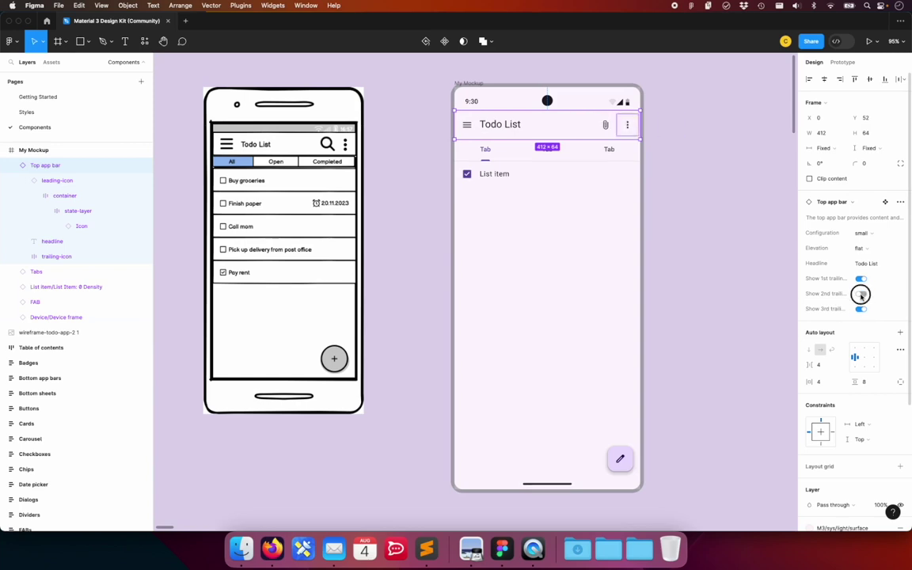
left_click(861, 279)
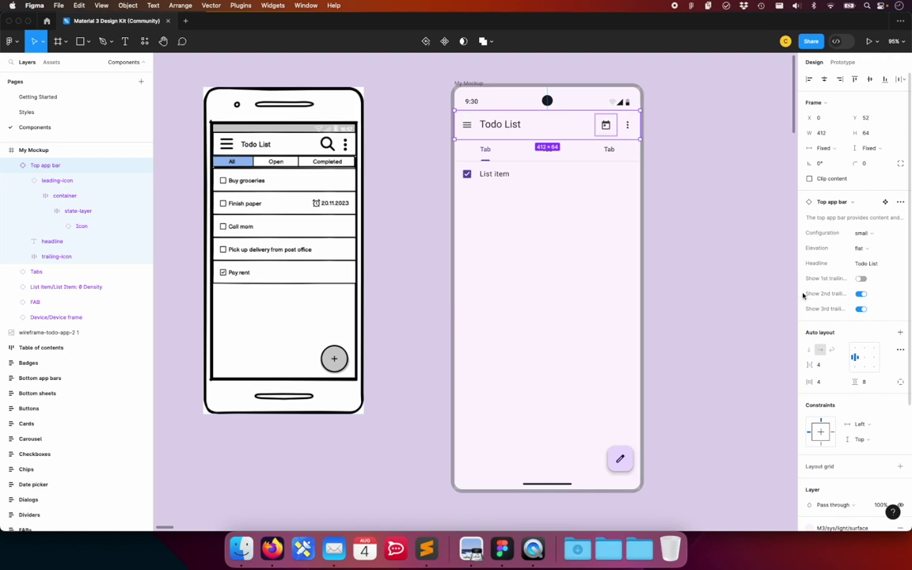
Step: Swap the calendar's today_24px icon instance for search_24px
left_click(609, 125)
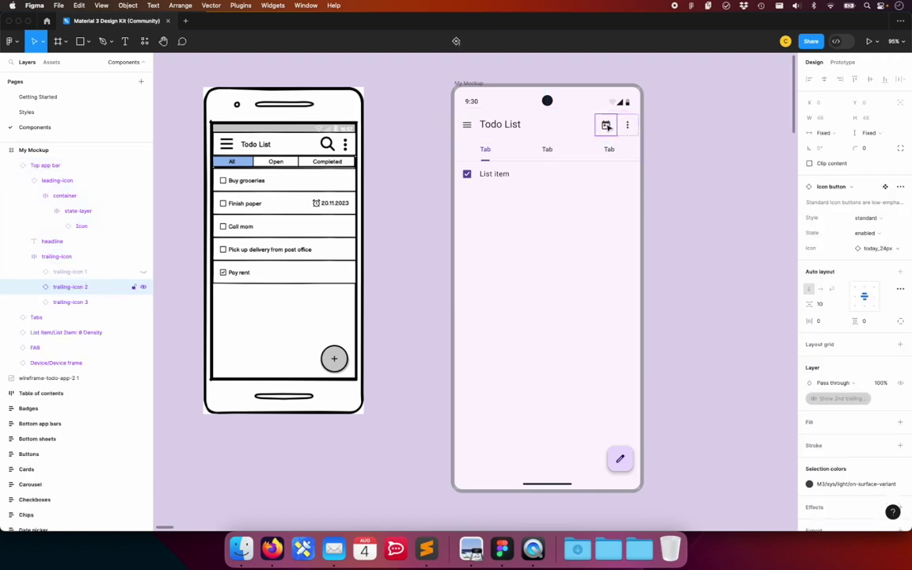
double_click(608, 126)
double_click(608, 127)
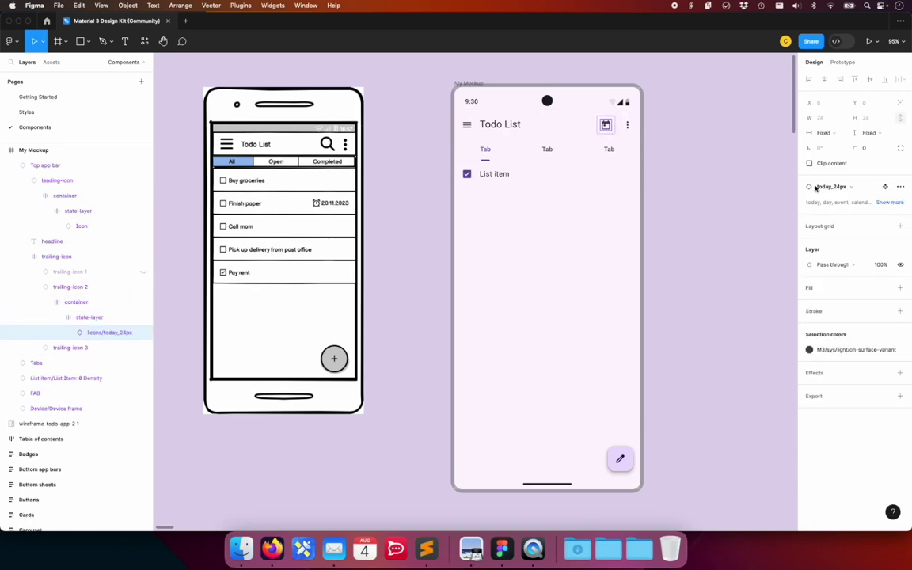
left_click(833, 187)
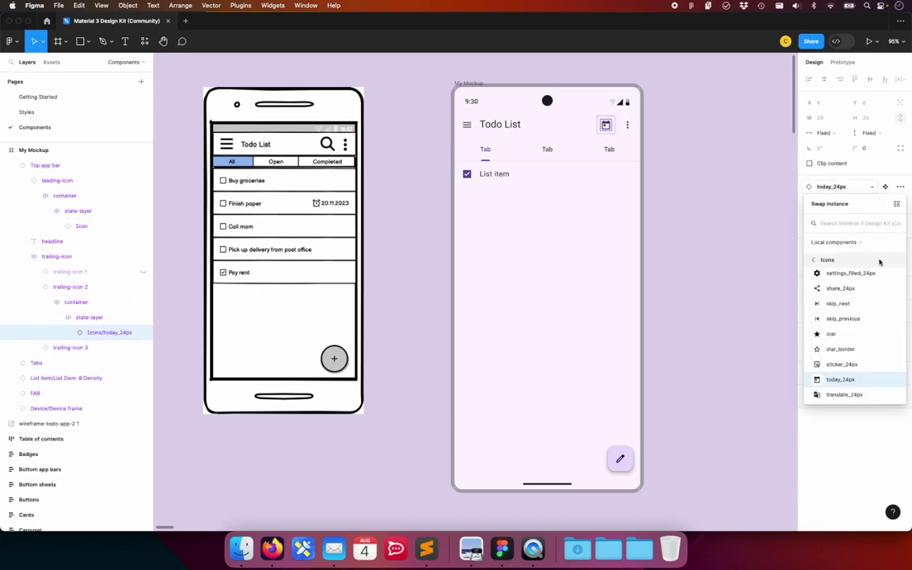
type("search")
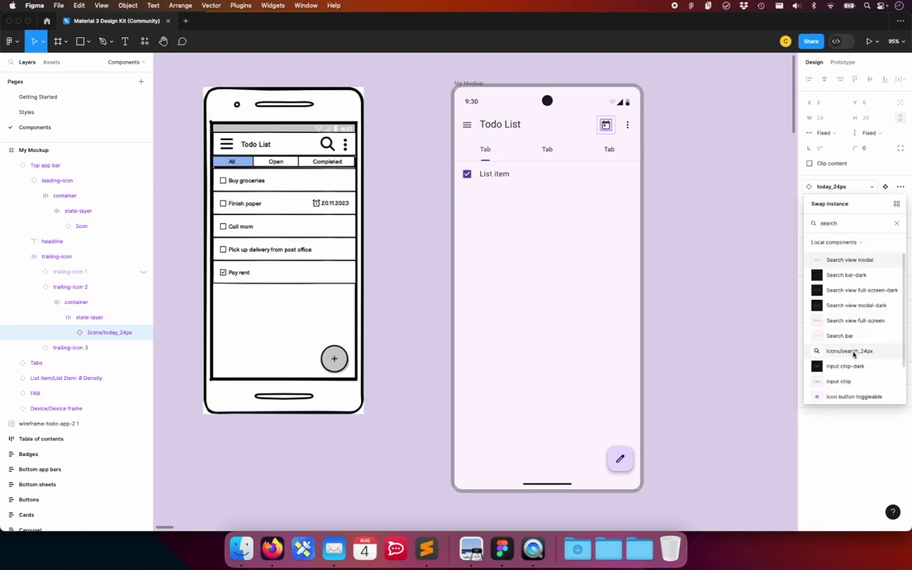
left_click(861, 354)
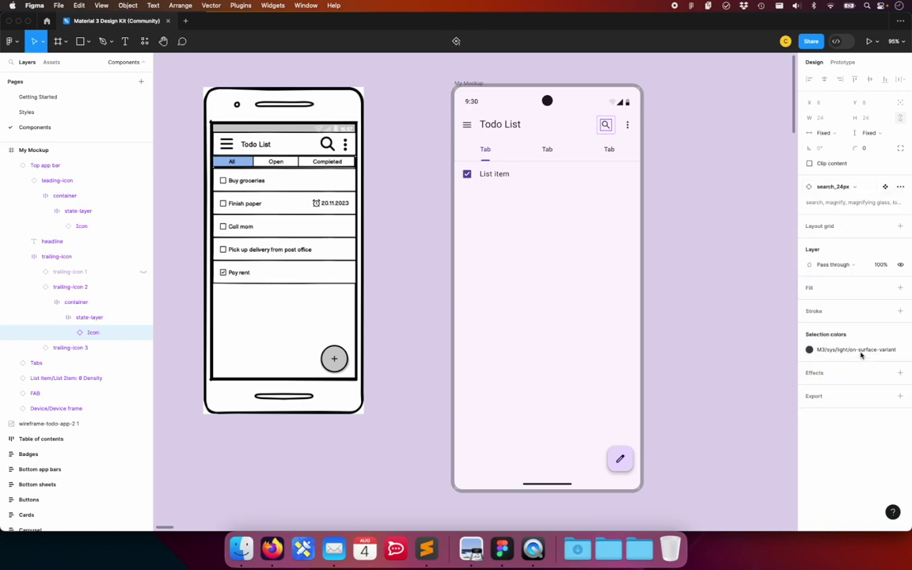
left_click(773, 324)
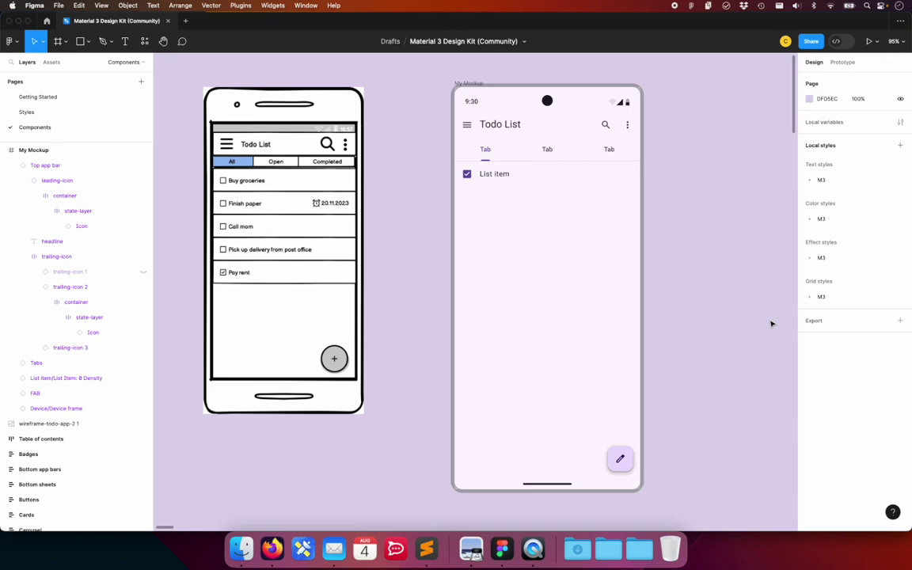
Step: Check the updated app bar against the wireframe phone image
left_click(523, 125)
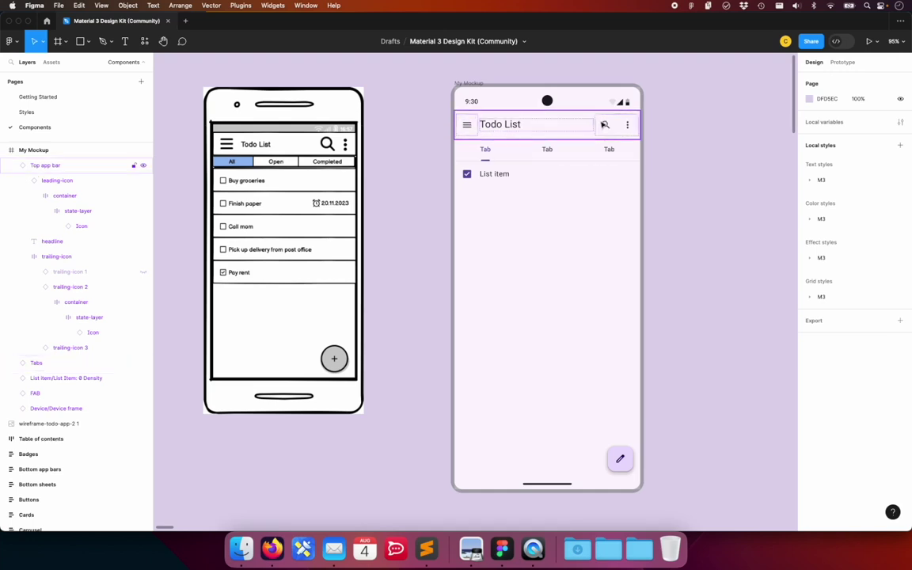
left_click(411, 126)
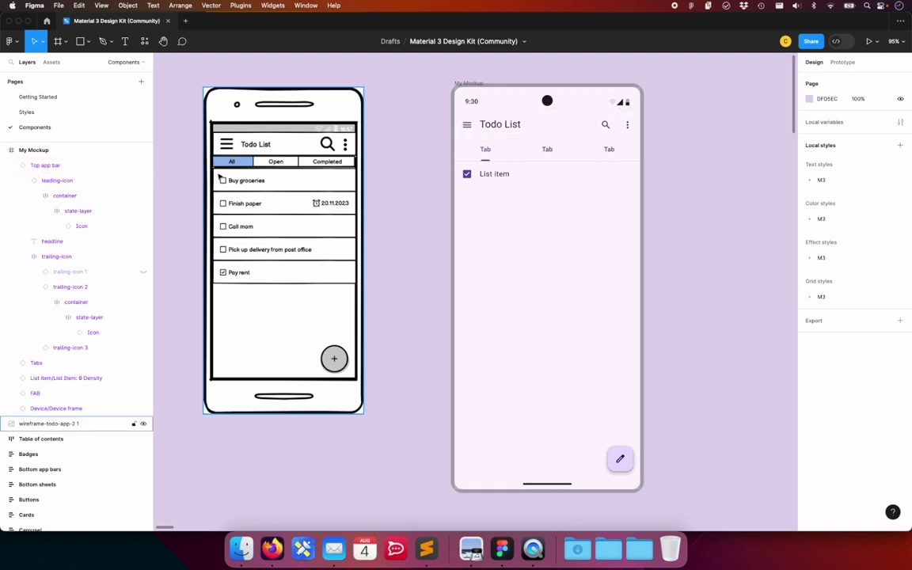
left_click(246, 143)
double_click(487, 152)
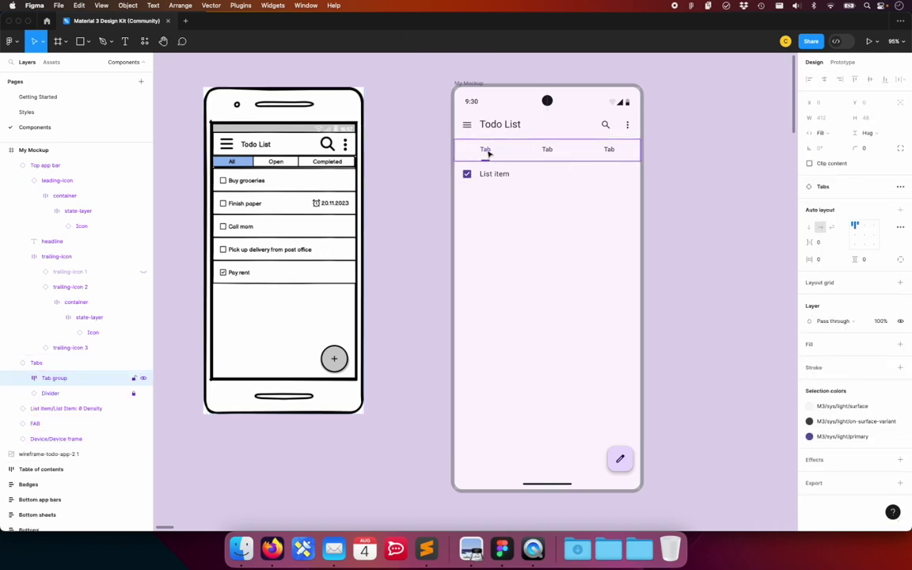
Step: Rename the first tab label to All
double_click(485, 149)
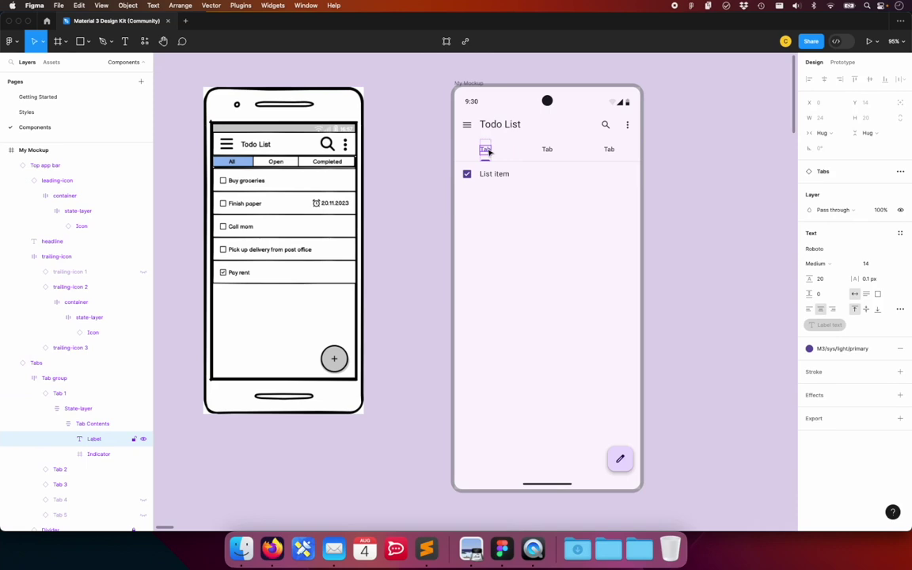
key("Return")
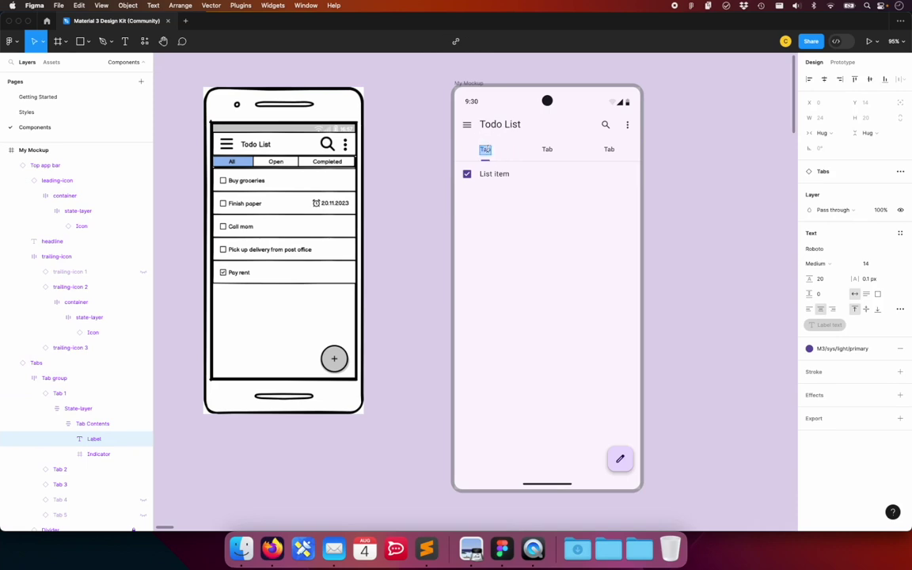
type("All")
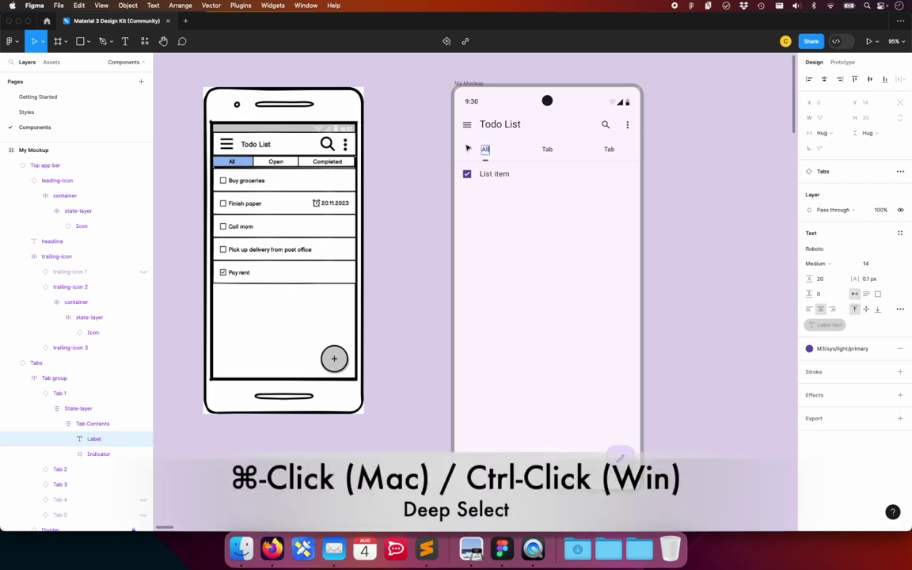
key("Escape")
left_click(678, 145)
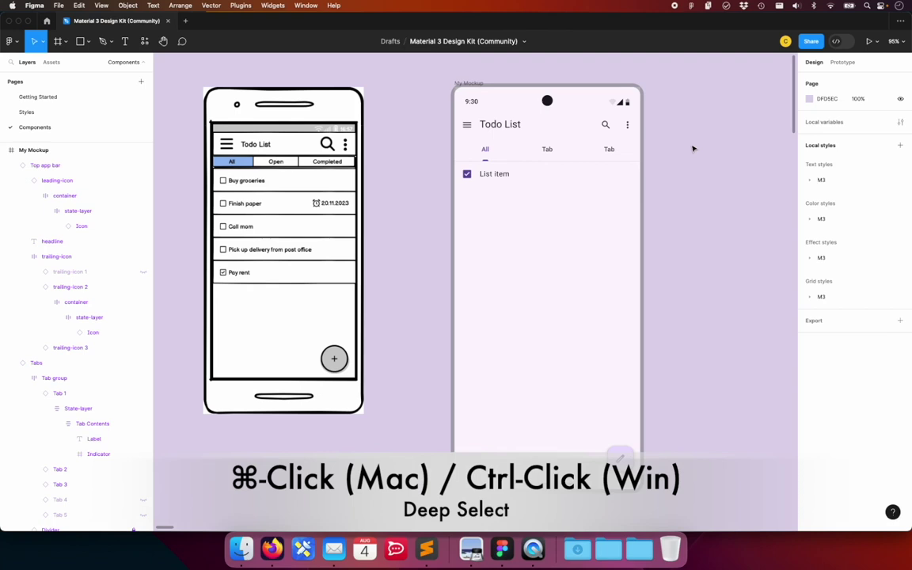
Step: Rename the middle tab label to Open
left_click(552, 152)
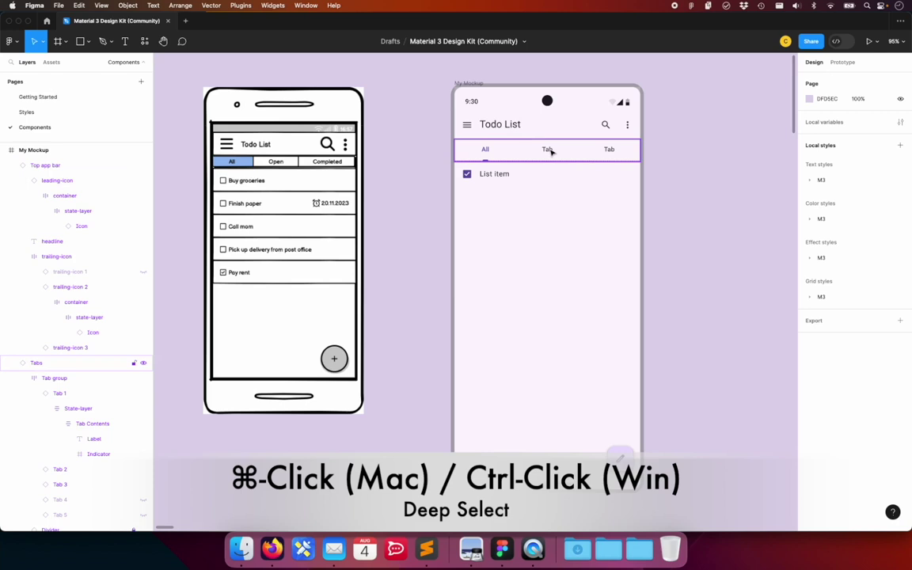
left_click(552, 152, "super")
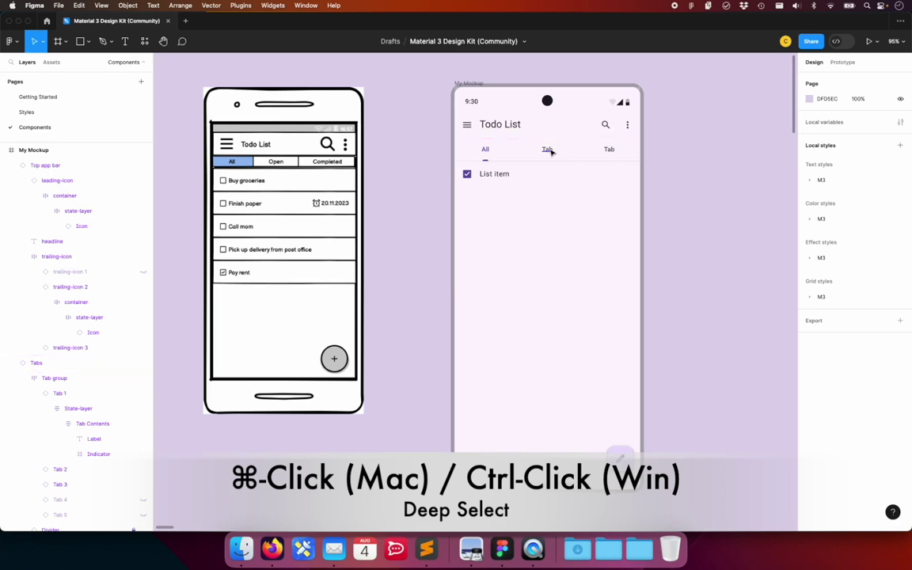
left_click(552, 151, "super")
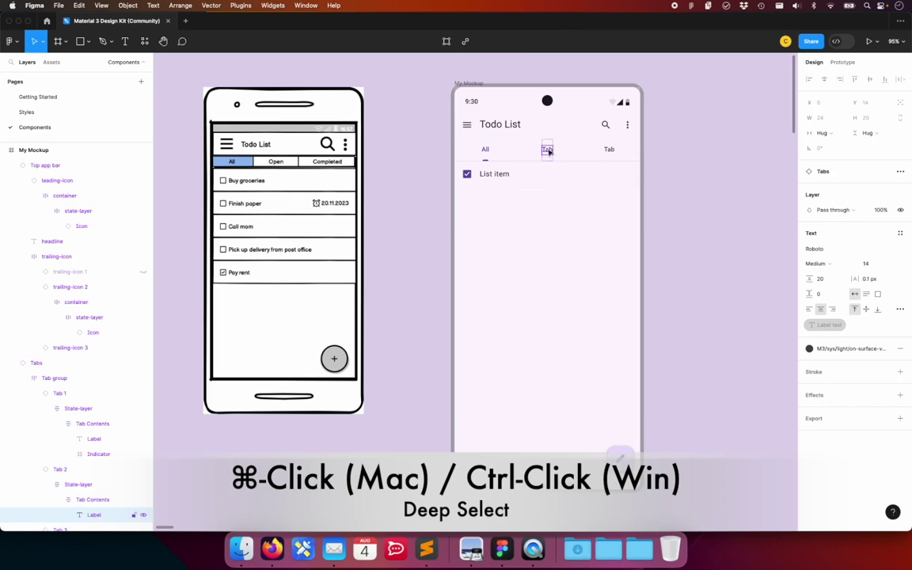
double_click(548, 151)
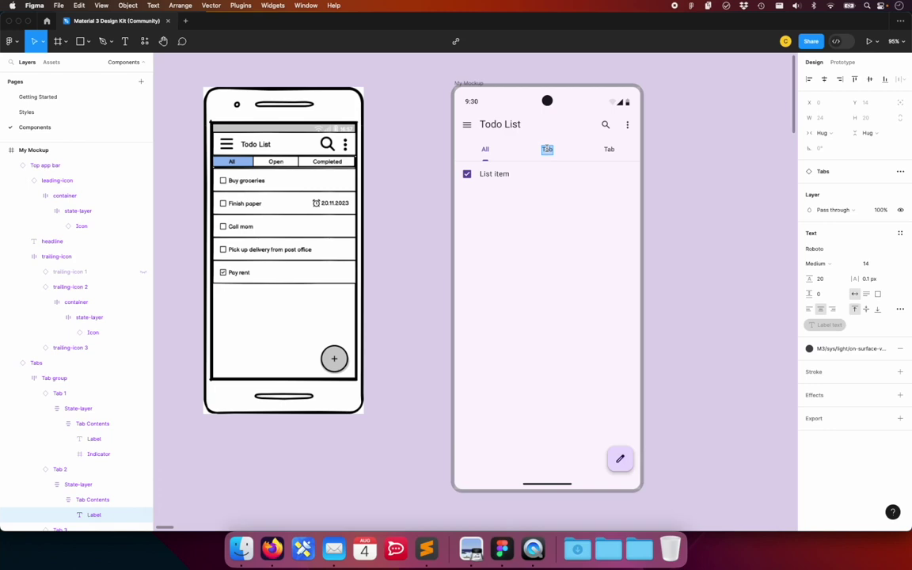
type("Open")
Step: Rename the third tab label to Completed
left_click(609, 150)
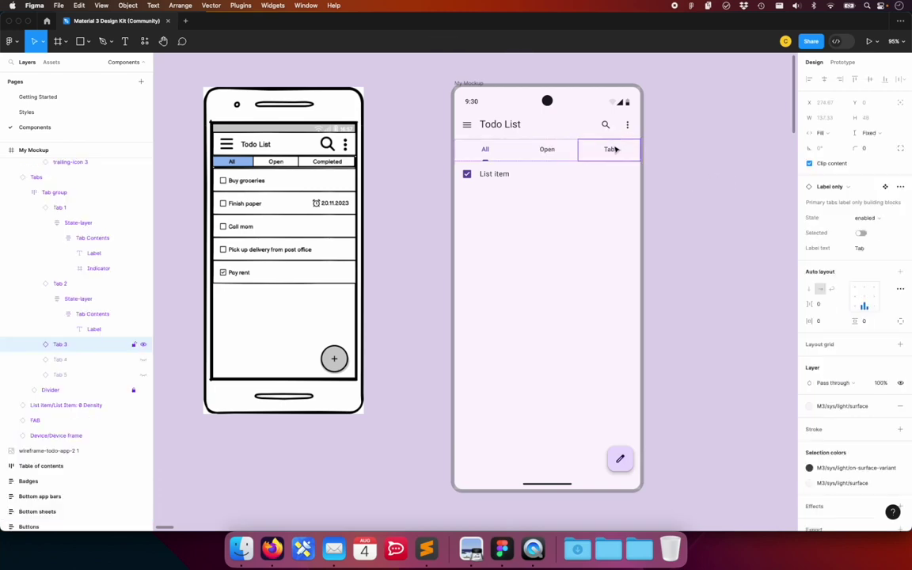
left_click(610, 150, "super")
double_click(610, 150)
type("Completed")
key("Escape")
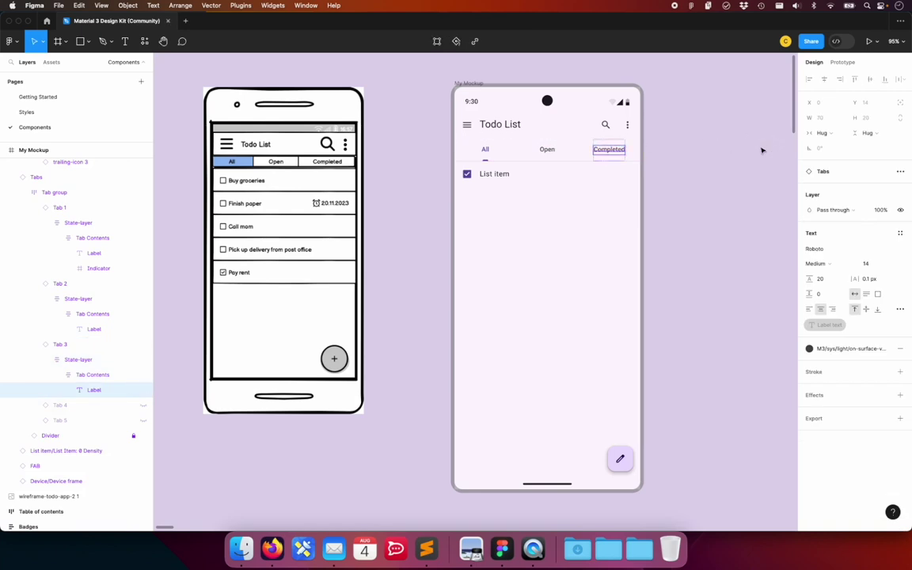
left_click(762, 149)
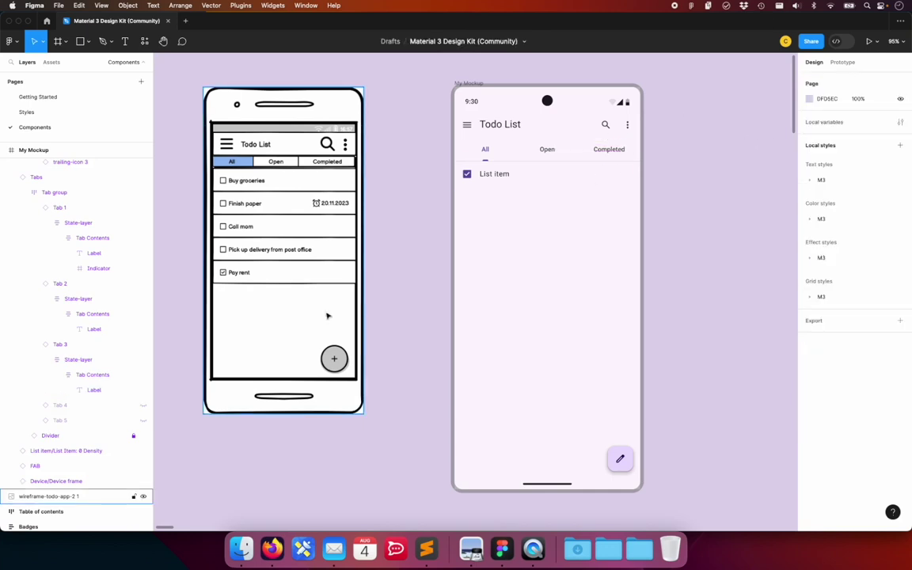
left_click(529, 171)
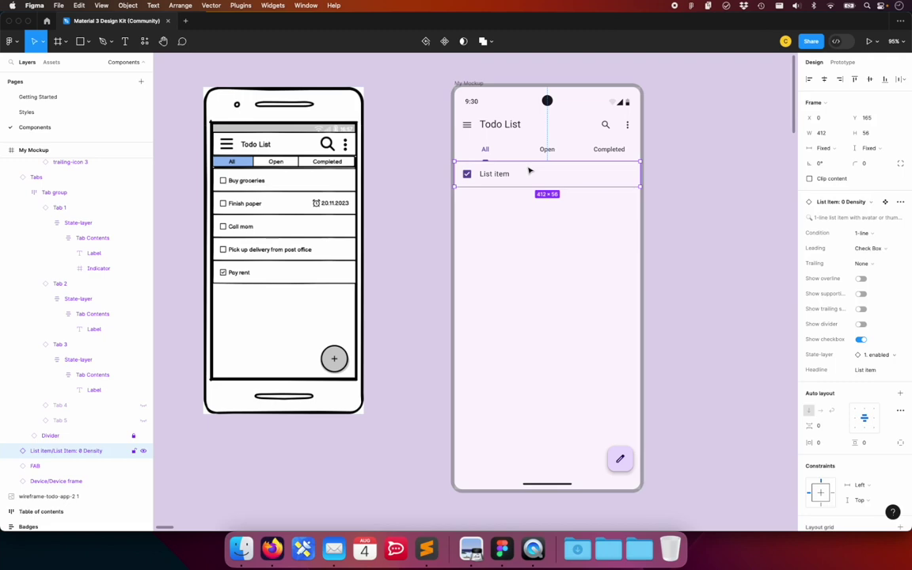
left_click(11, 176)
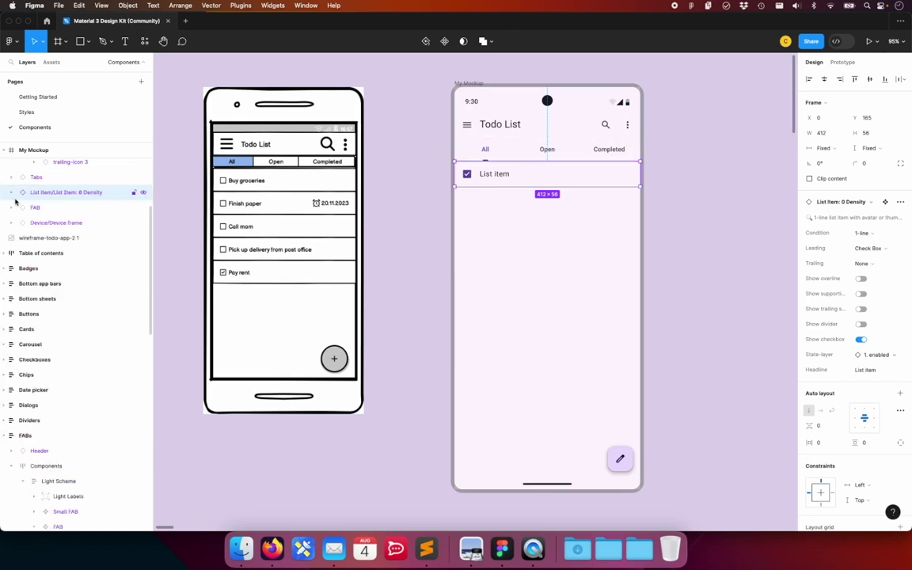
scroll(13, 201, "up", 5)
scroll(22, 205, "up", 2)
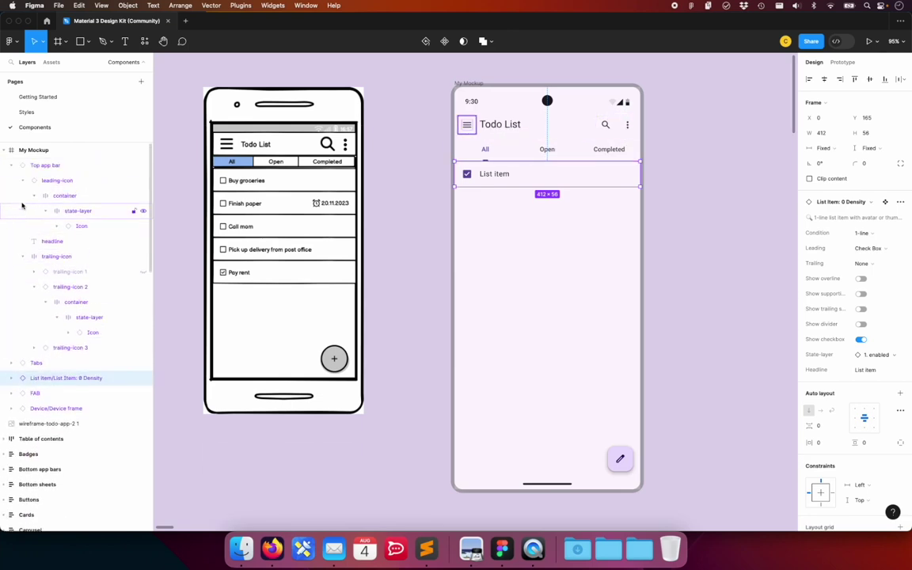
left_click(11, 164)
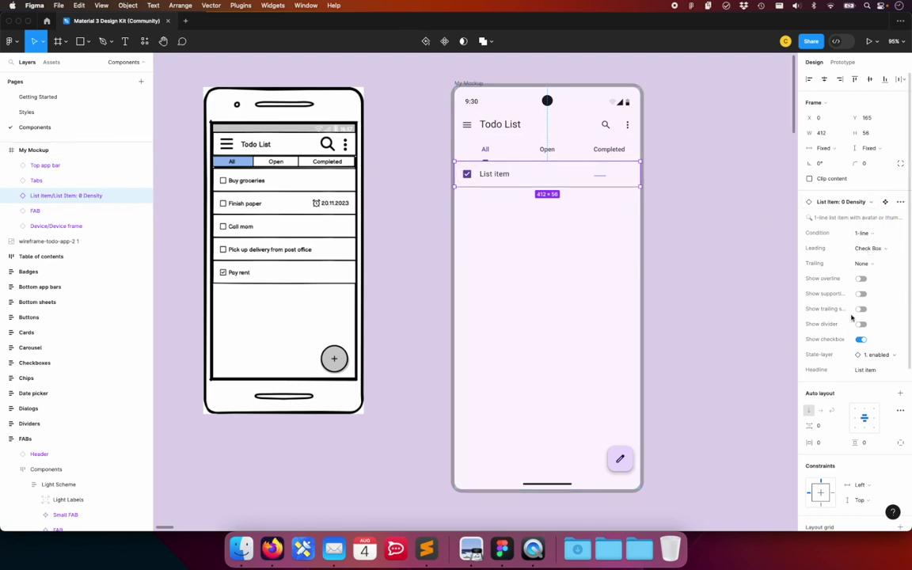
left_click(882, 233)
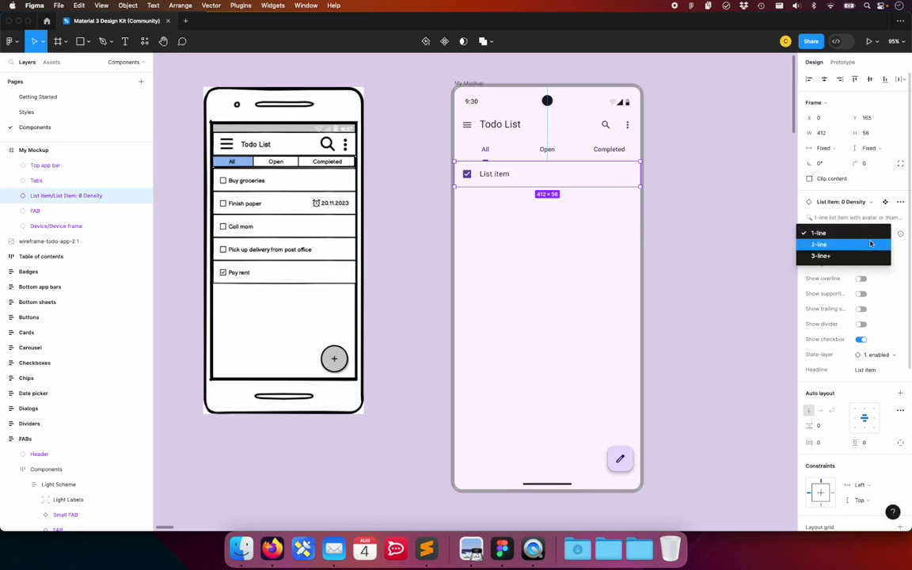
left_click(871, 244)
left_click(870, 233)
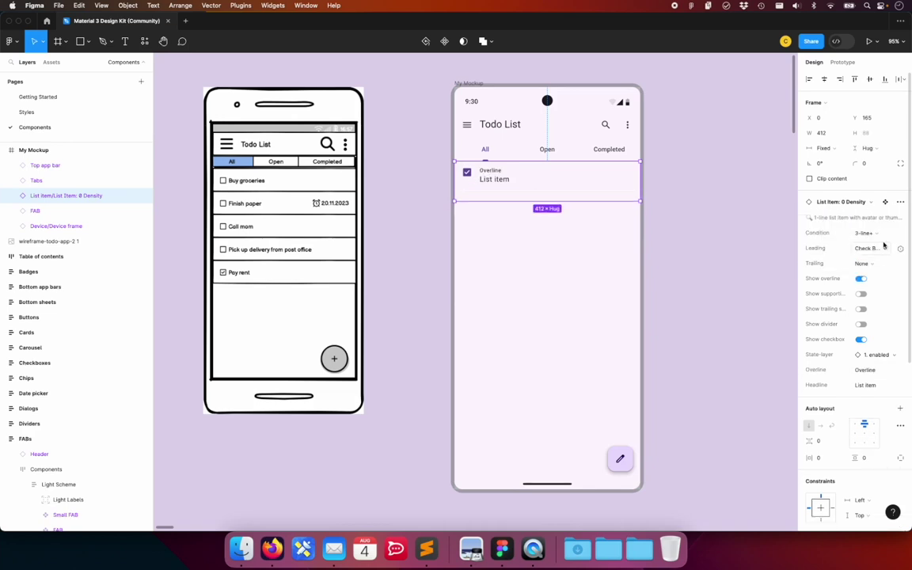
left_click(876, 235)
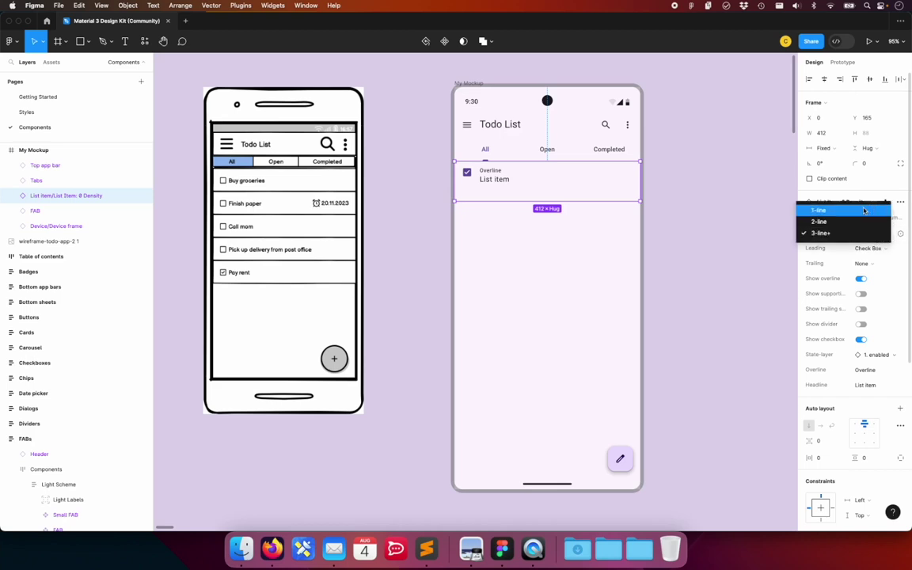
left_click(865, 211)
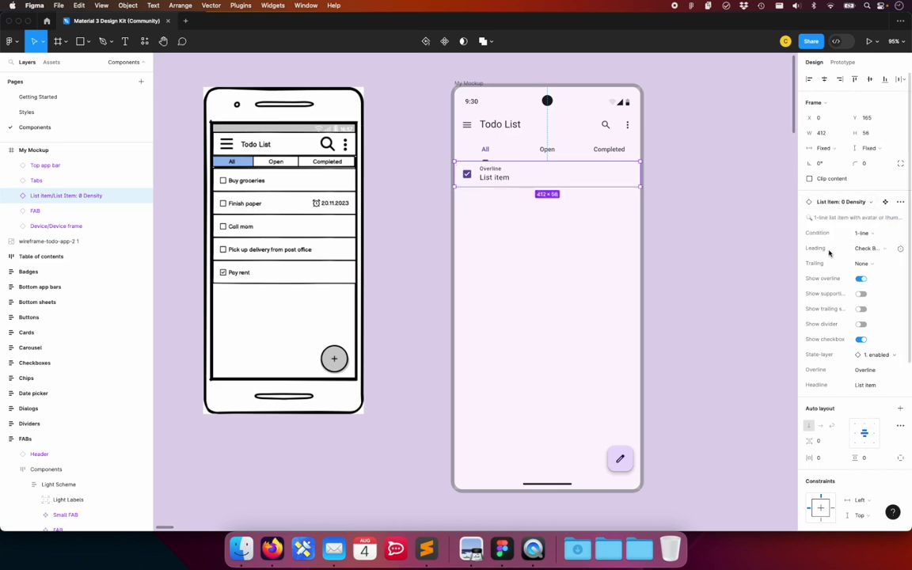
left_click(861, 279)
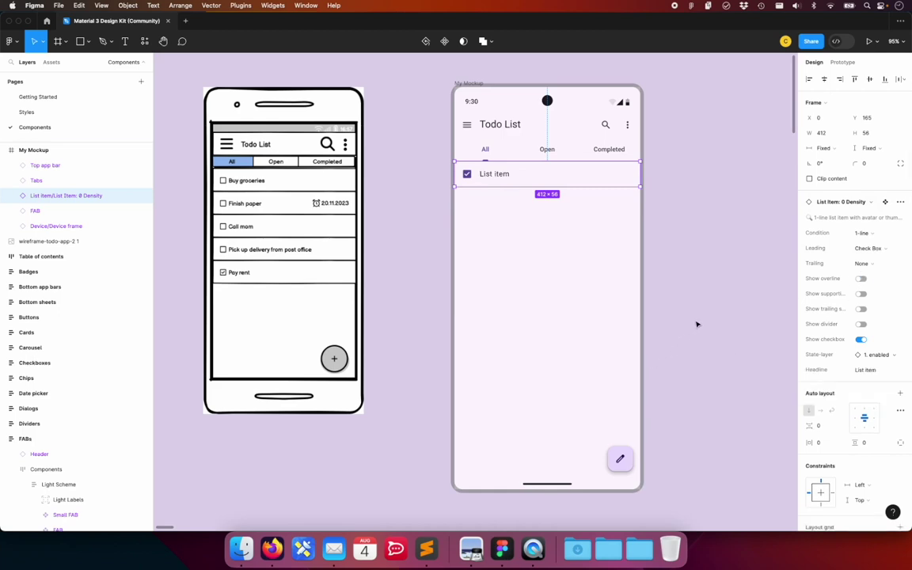
left_click(889, 250)
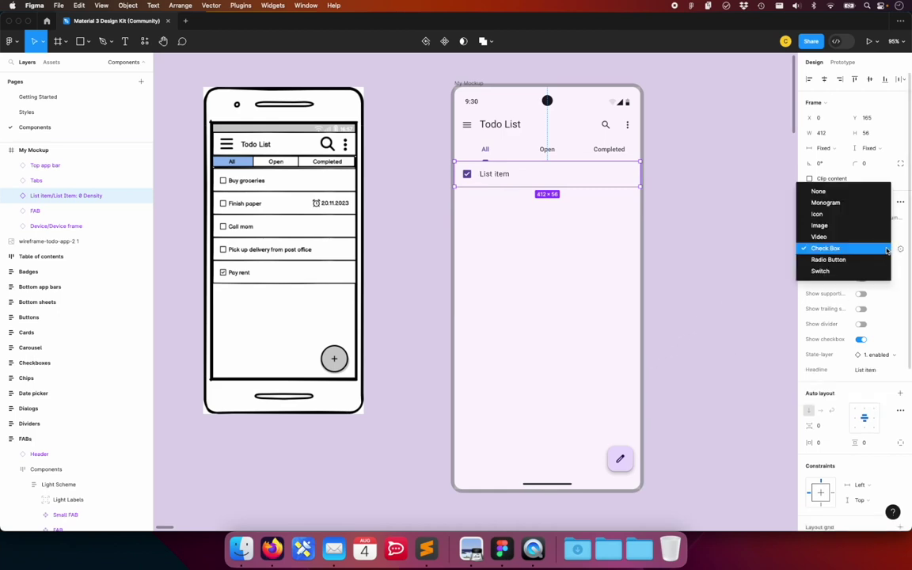
left_click(853, 215)
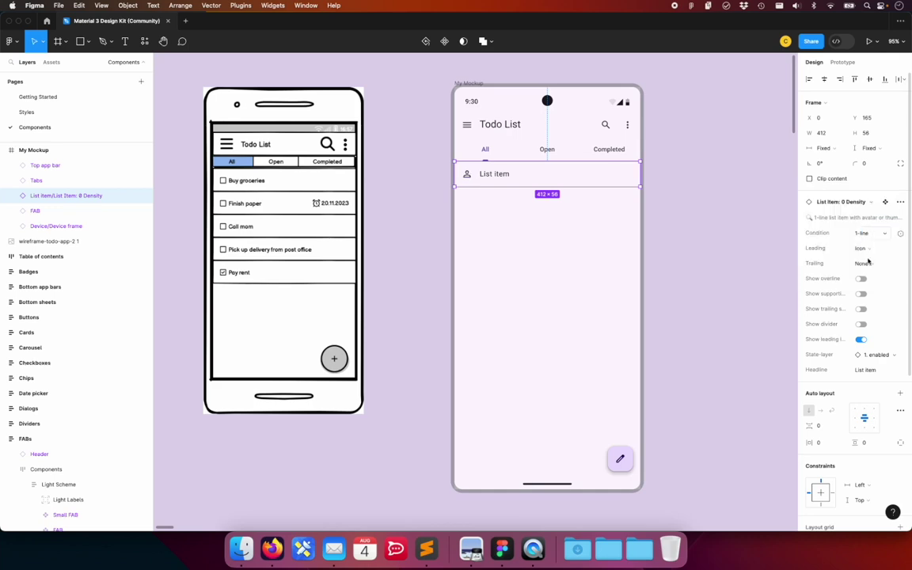
left_click(887, 250)
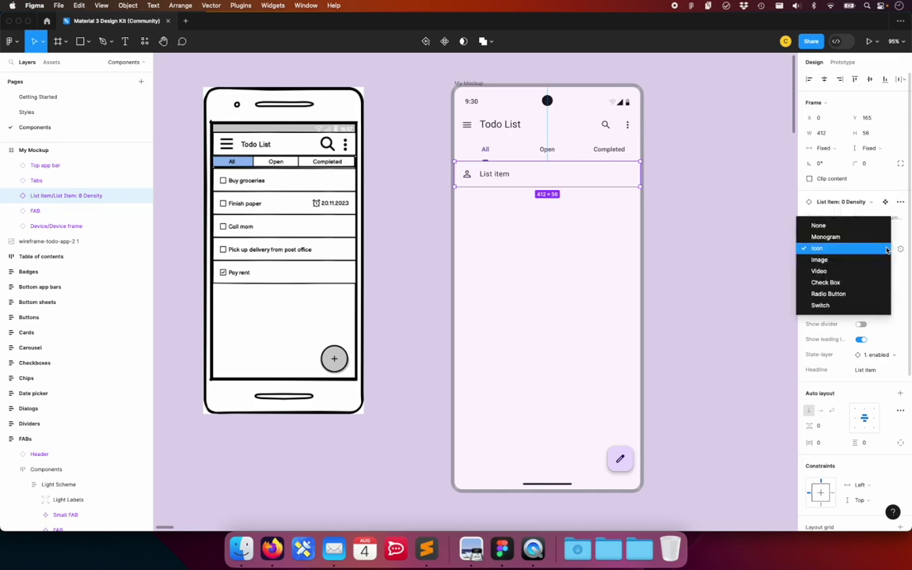
left_click(871, 294)
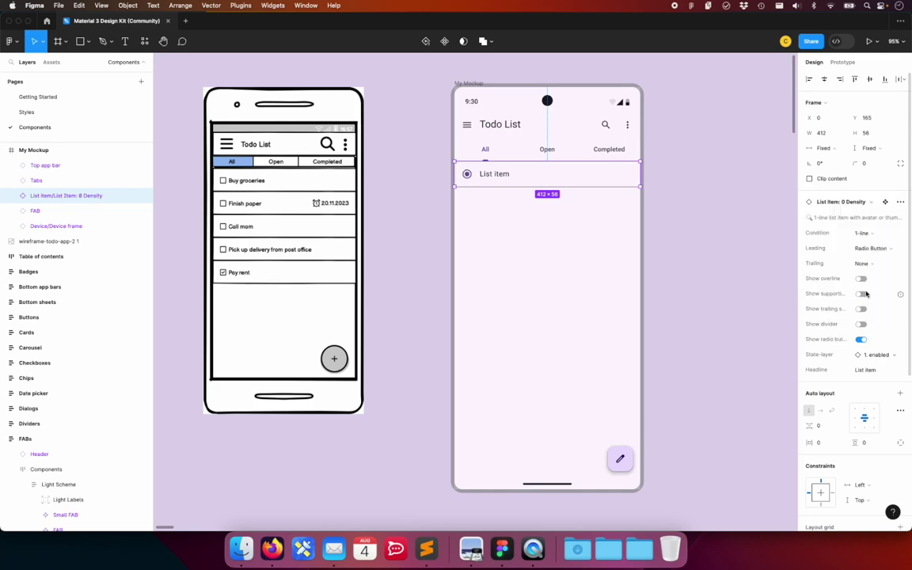
left_click(889, 250)
left_click(867, 236)
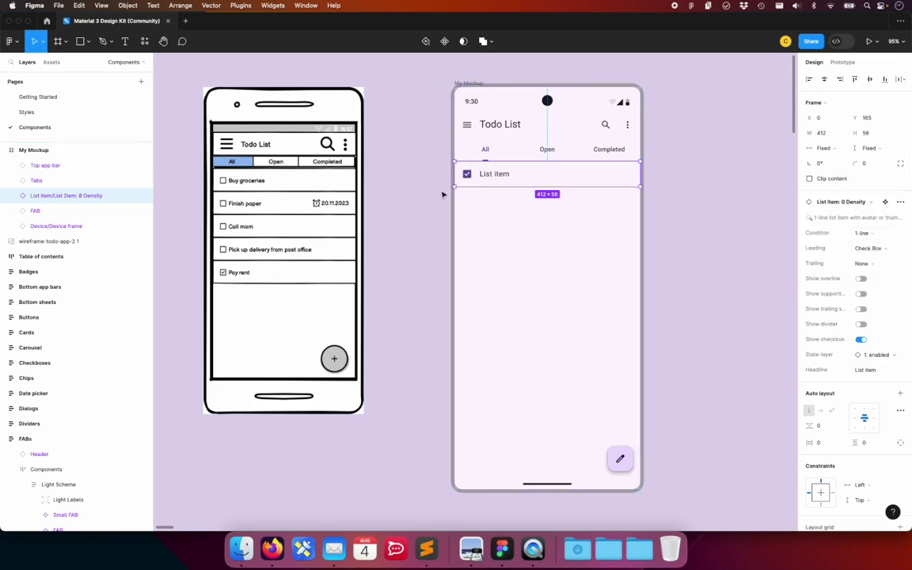
left_click(757, 322)
left_click(282, 196)
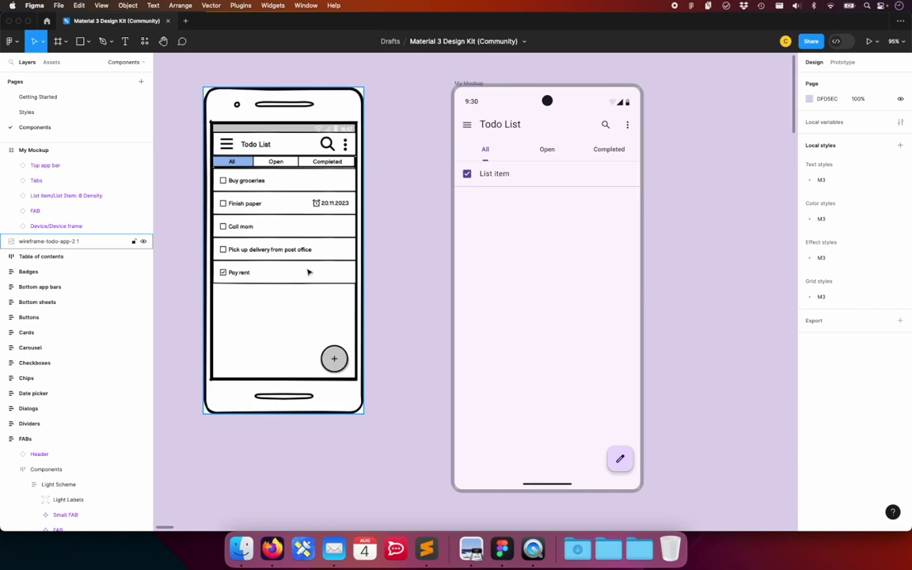
left_click(602, 175)
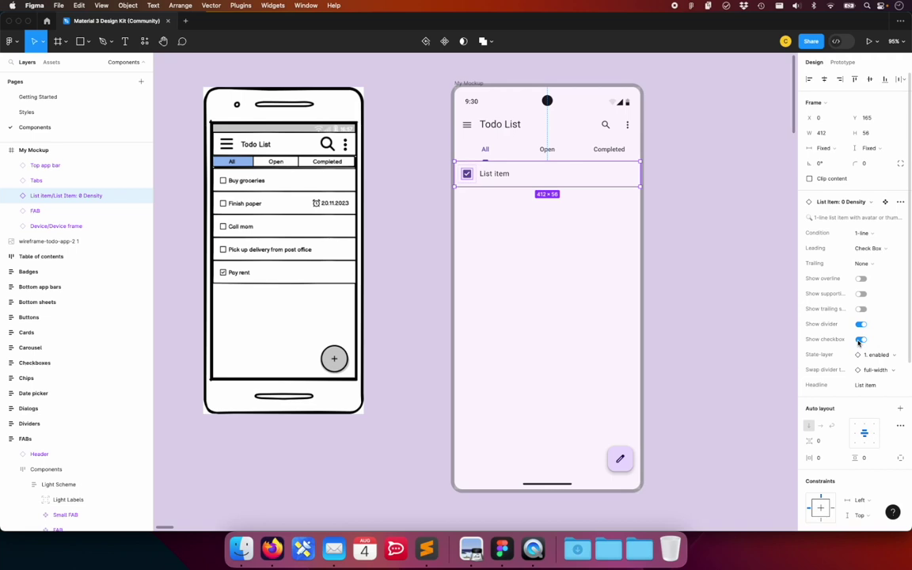
Step: Set the list item's Headline property to 'Buy groceries'
left_click(865, 386)
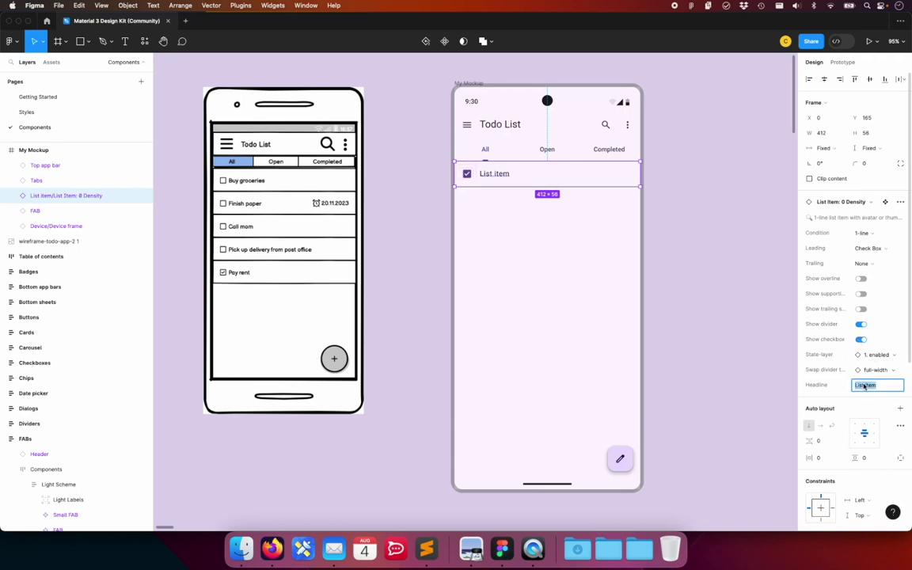
type("Buy gro")
type("ceries")
key("Return")
left_click(733, 391)
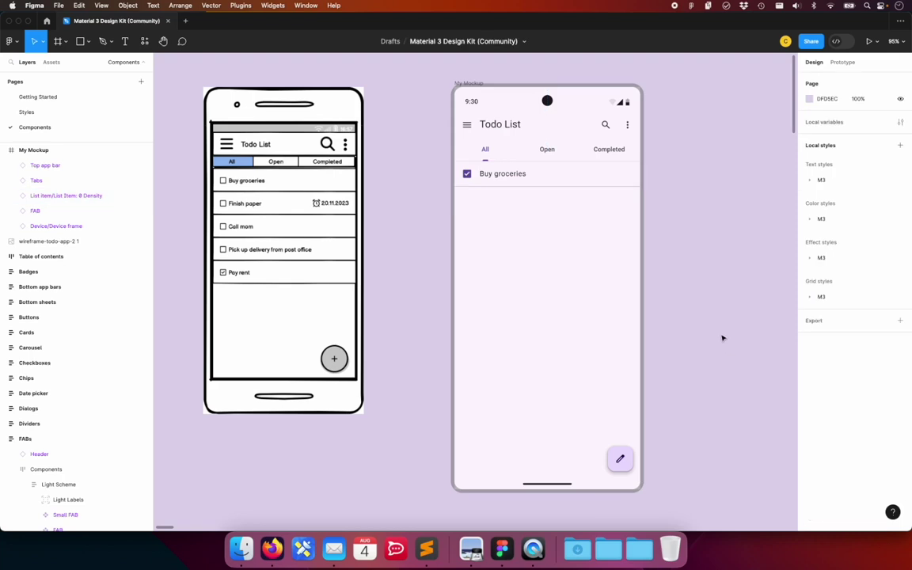
left_click(470, 175)
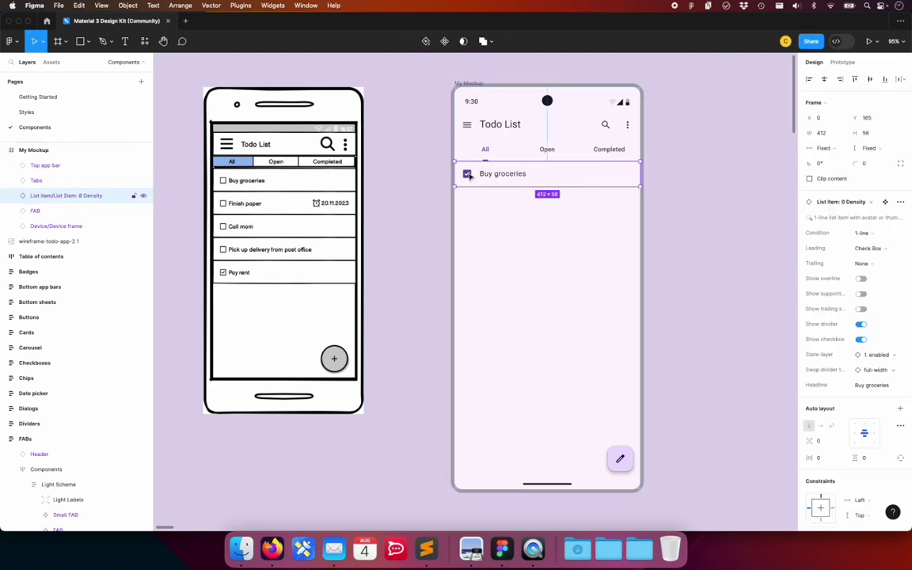
double_click(468, 174)
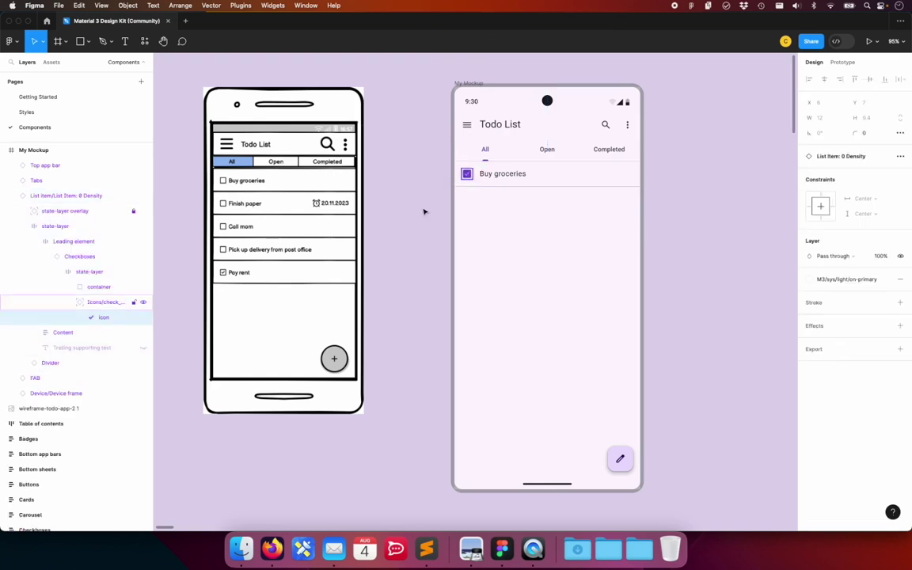
left_click(73, 302)
Step: Switch the Buy groceries checkbox's Type to Unselected
left_click(98, 257)
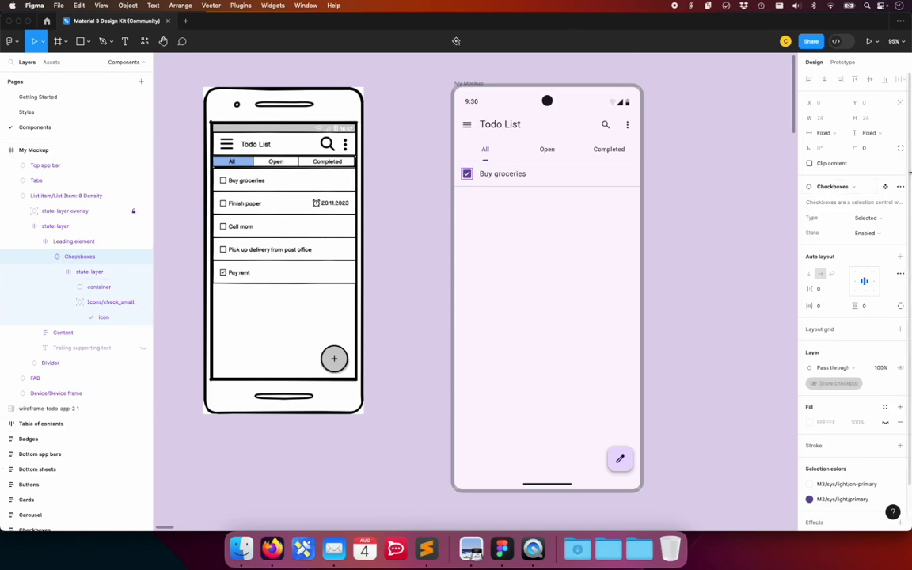
left_click(875, 224)
left_click(824, 228)
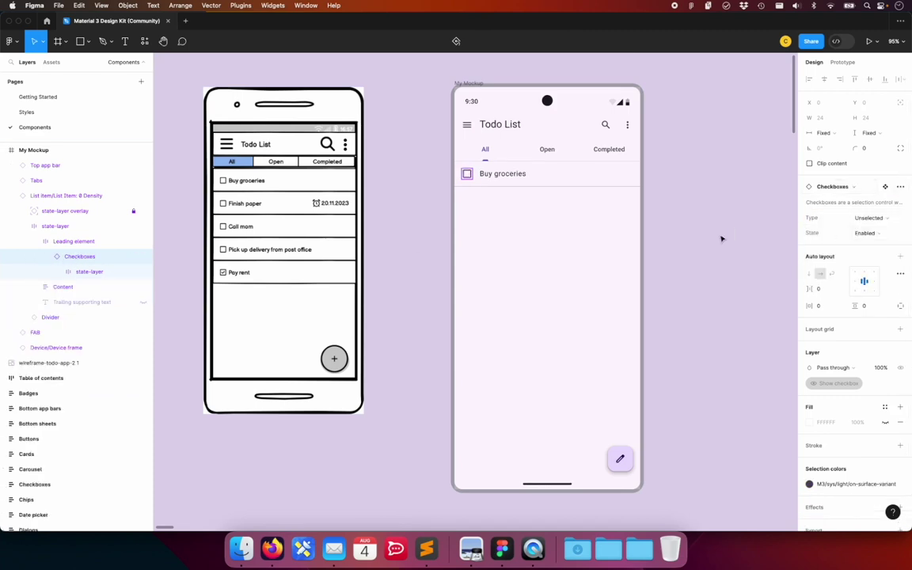
left_click(702, 236)
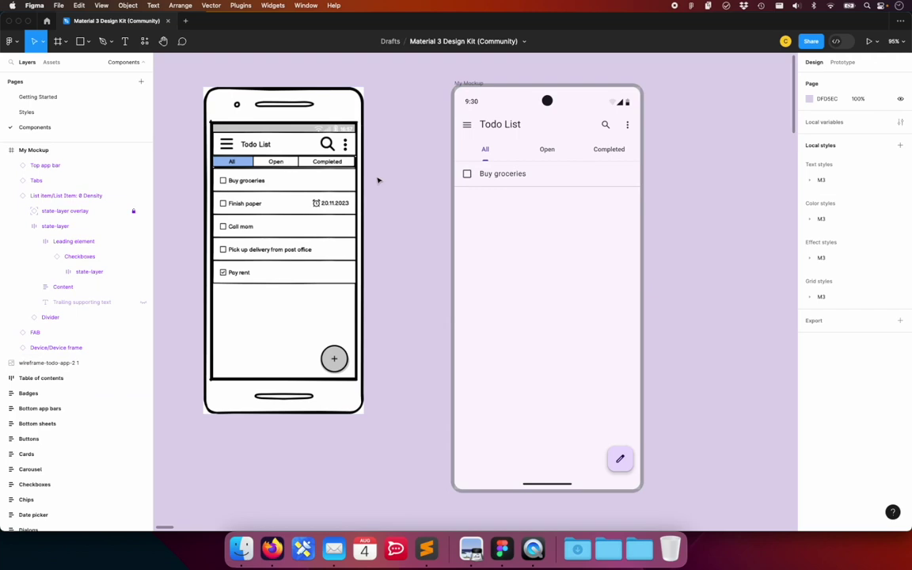
left_click(587, 181)
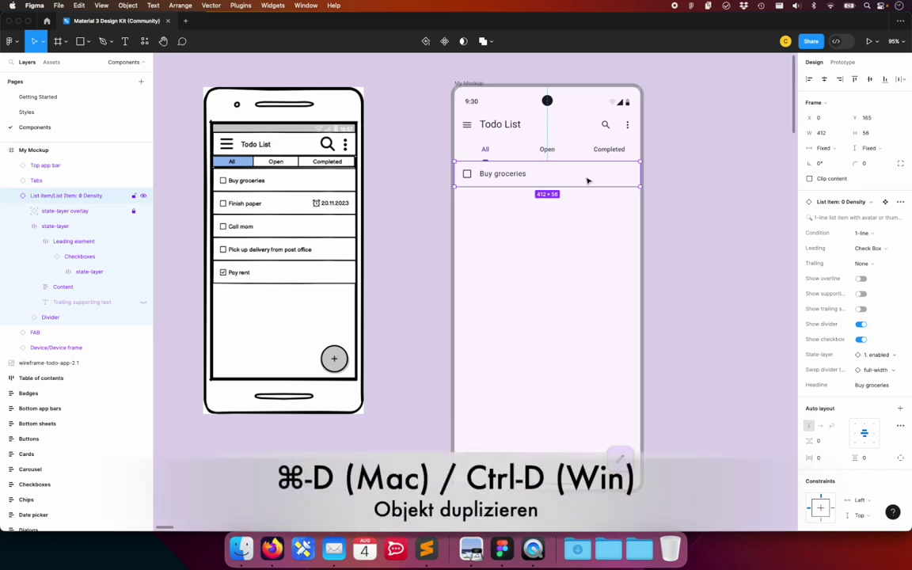
Step: Duplicate the Buy groceries row and snap the copy directly beneath the original
key("super+d")
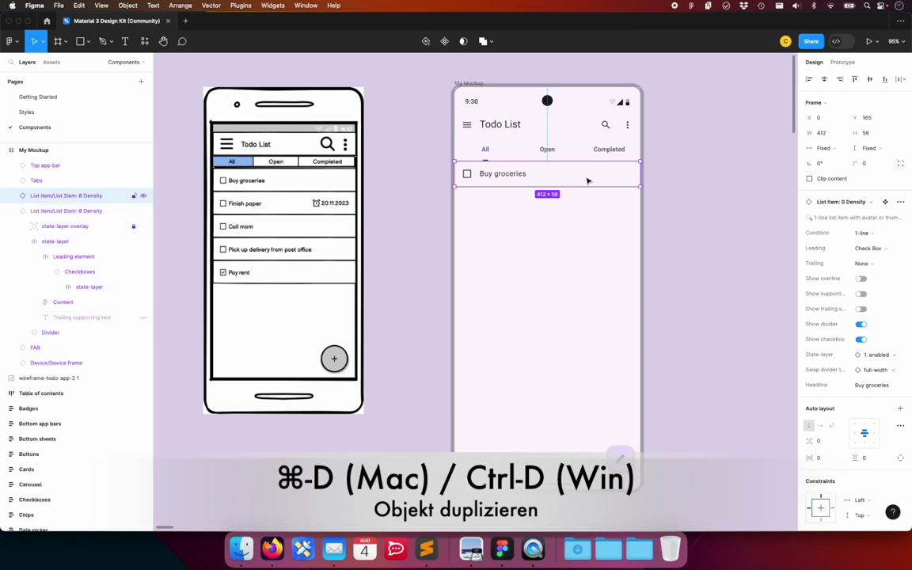
left_click_drag(572, 183, 570, 202)
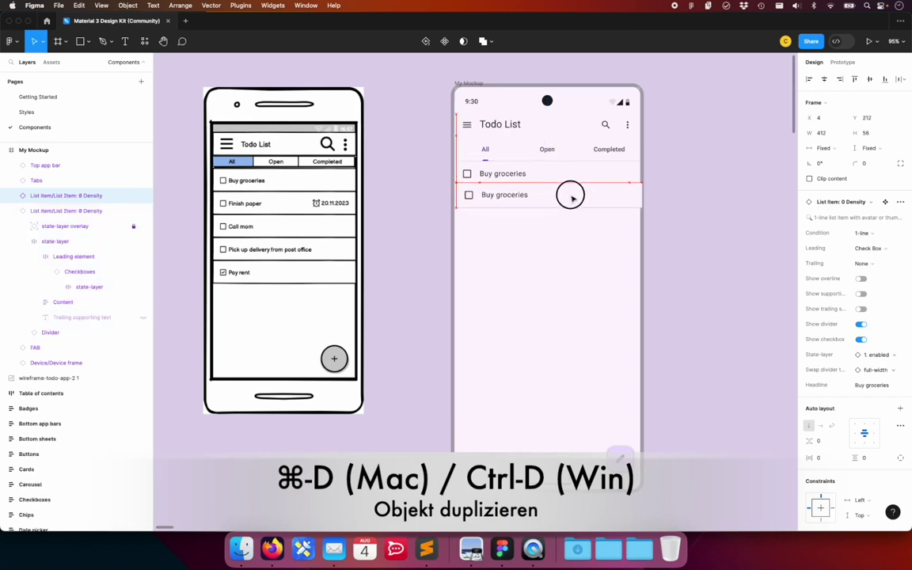
left_click_drag(570, 202, 570, 201)
left_click(674, 226)
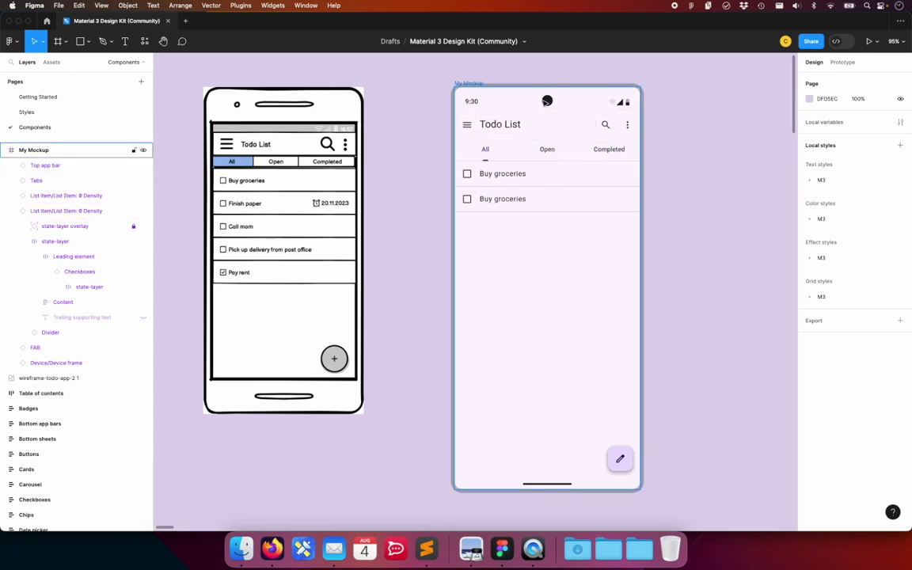
left_click(511, 175)
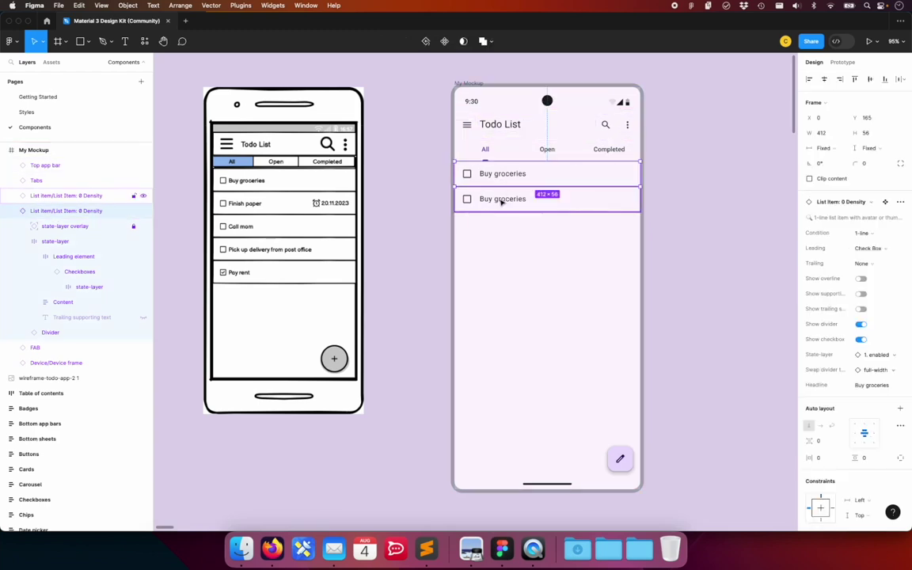
Step: Wrap both Buy groceries rows in a new frame with Frame selection
left_click(501, 202, "shift")
right_click(501, 201)
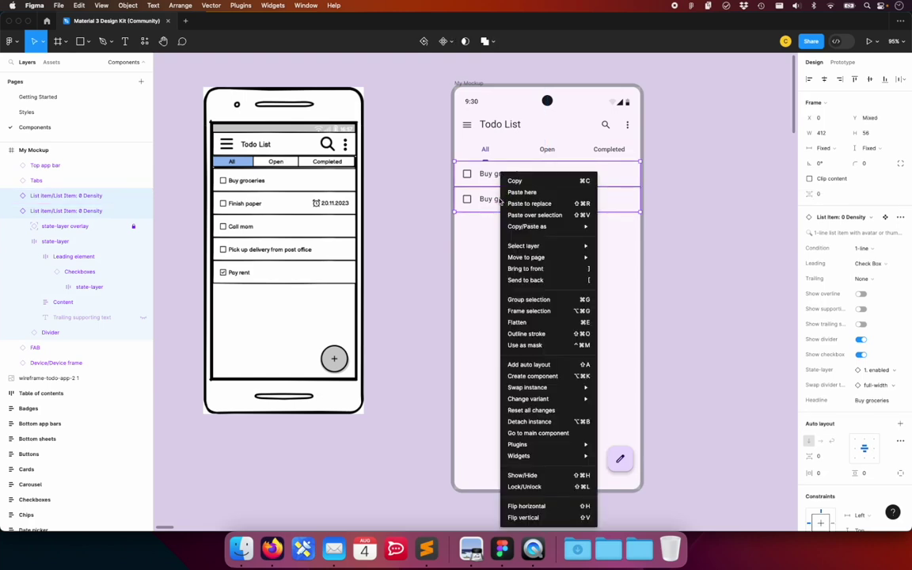
key("Escape")
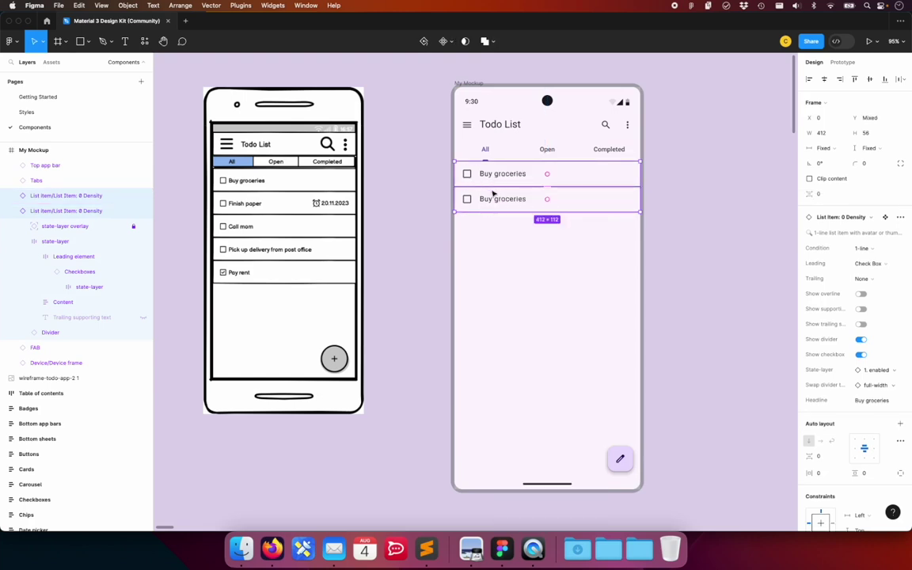
right_click(516, 181)
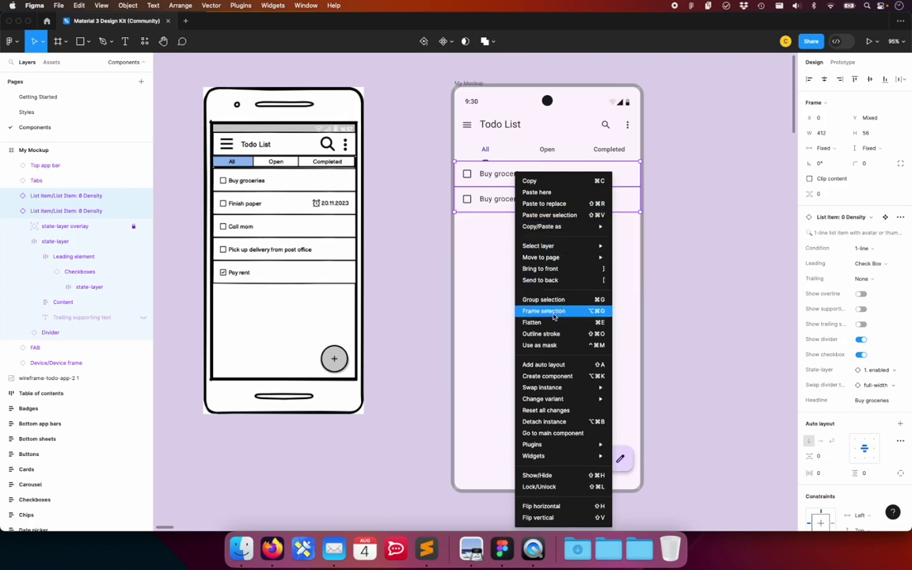
left_click(555, 310)
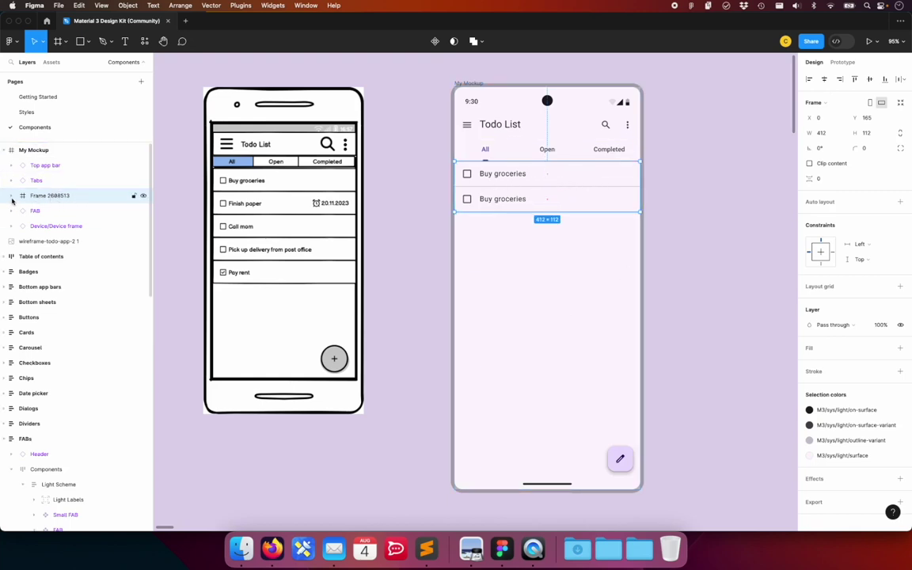
Step: Rename the new frame layer to List
right_click(56, 200)
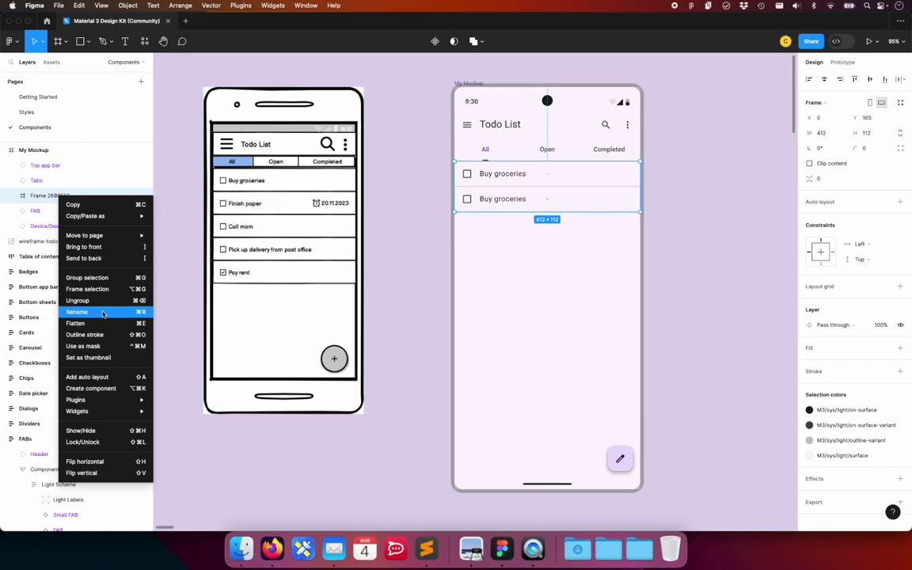
left_click(101, 312)
type("List")
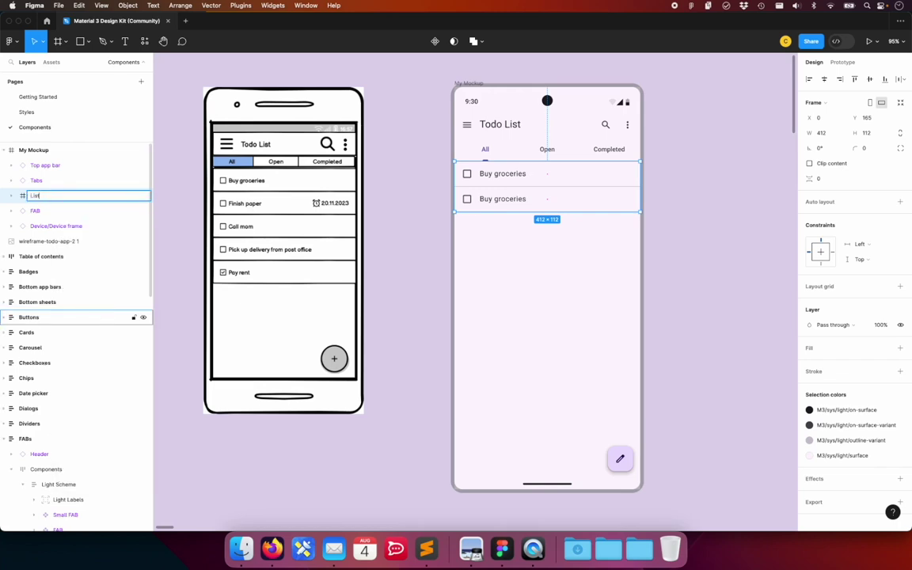
left_click(183, 262)
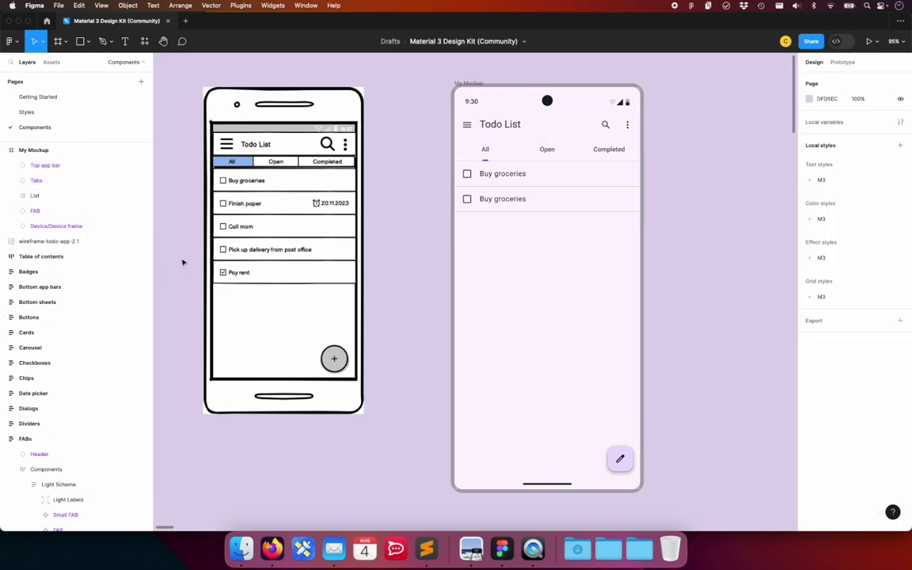
Step: Add vertical auto layout to the List frame so it hugs both rows at 412 × 112
left_click(35, 196)
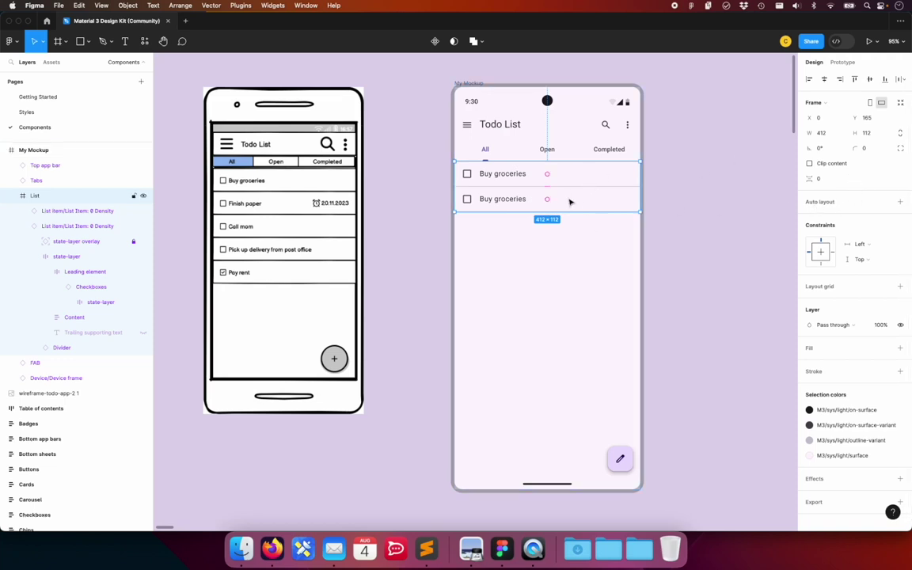
left_click(900, 202)
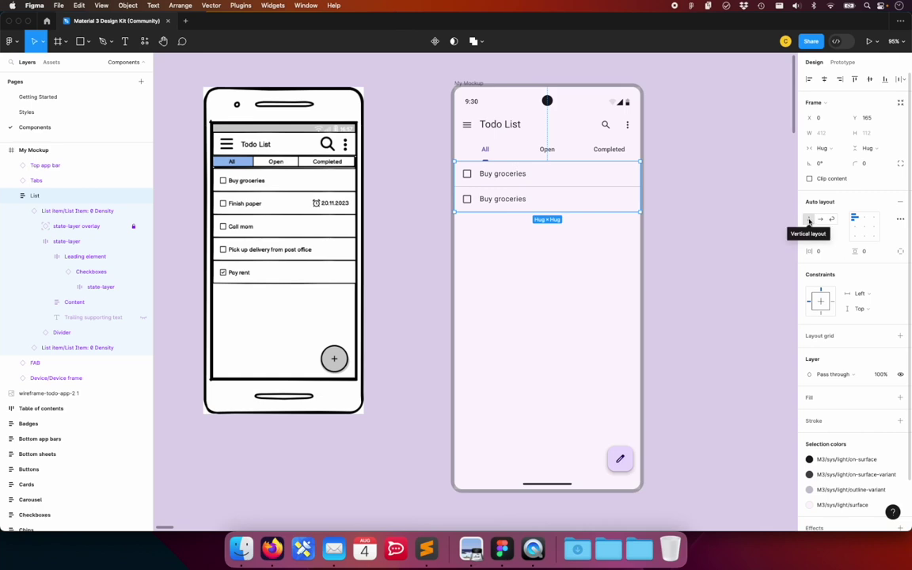
left_click(710, 253)
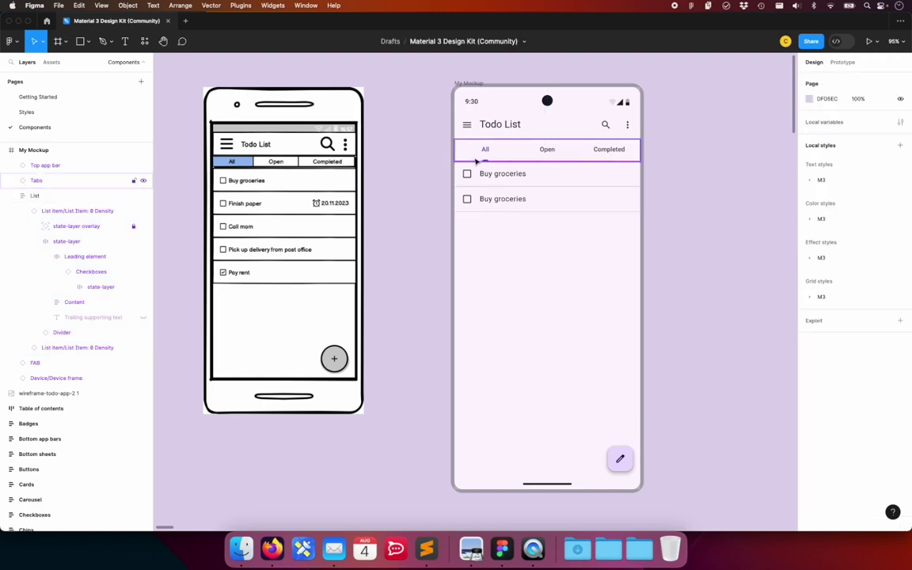
left_click(485, 182)
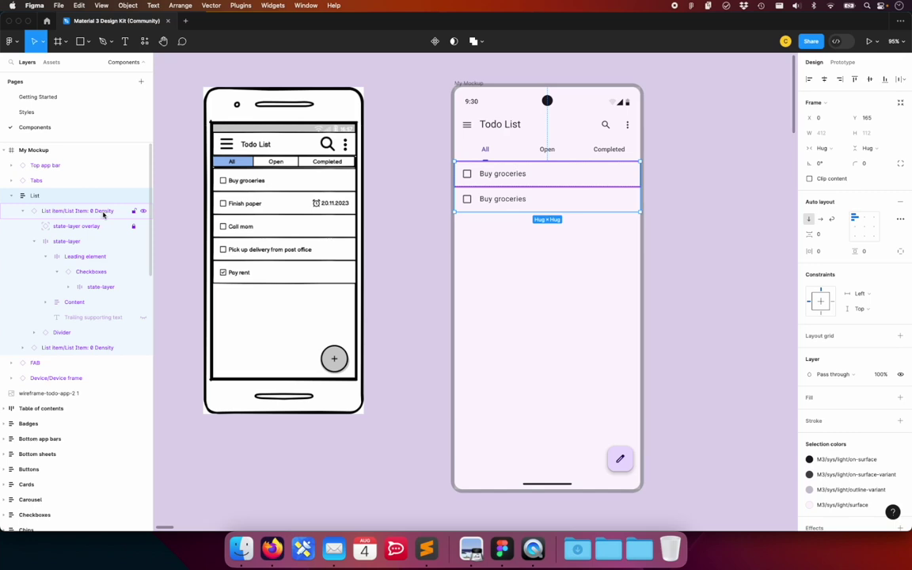
left_click(735, 249)
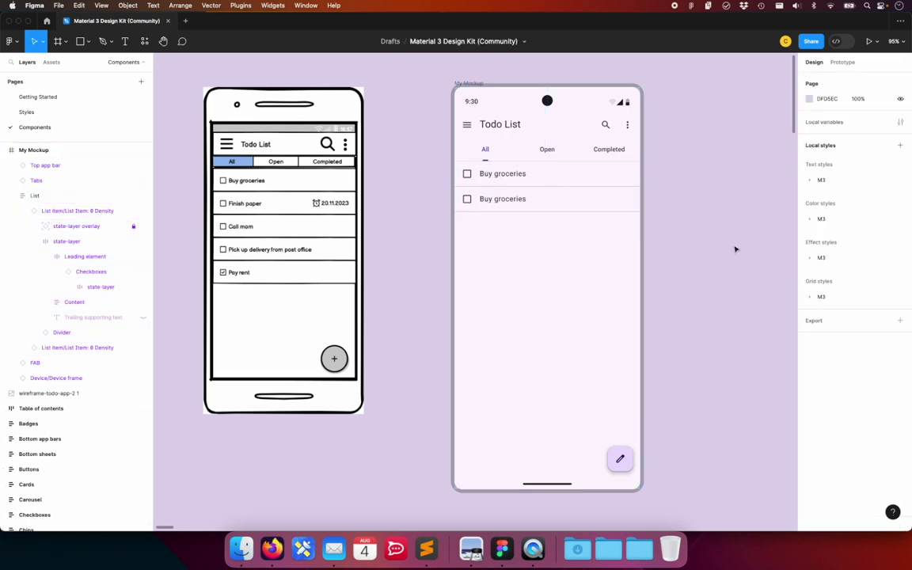
Step: Duplicate the second row twice so the List stacks five Buy groceries rows at 412 × 280
left_click(516, 206)
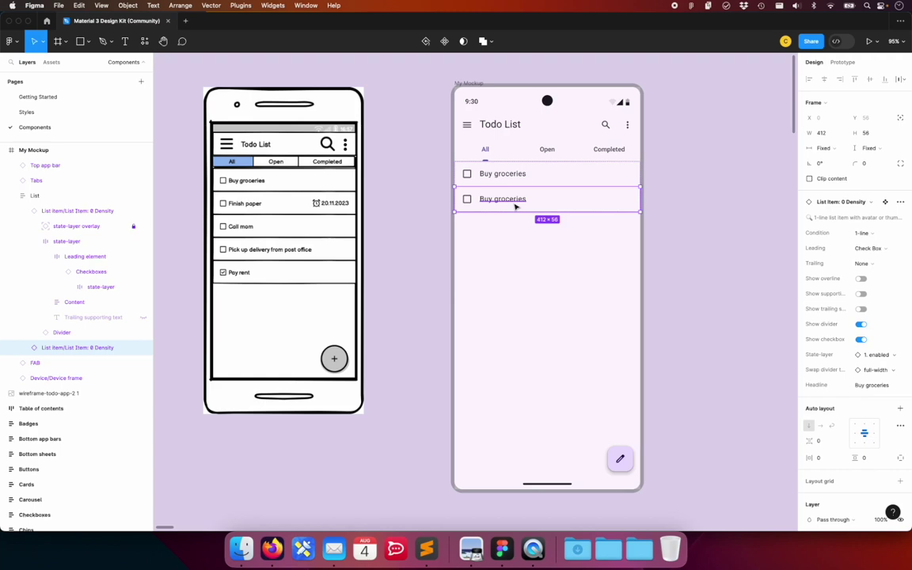
key("ctrl+d")
key("ctrl+d")
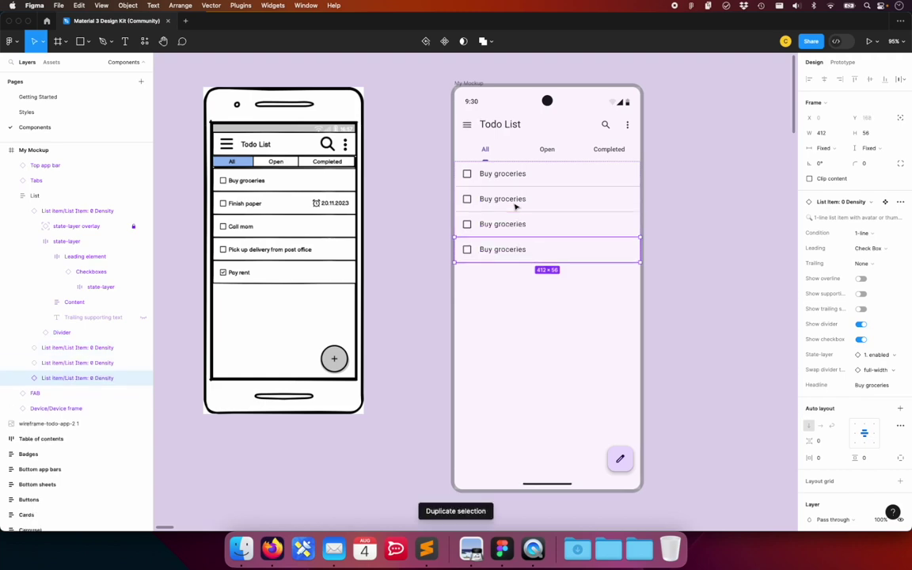
key("ctrl+d")
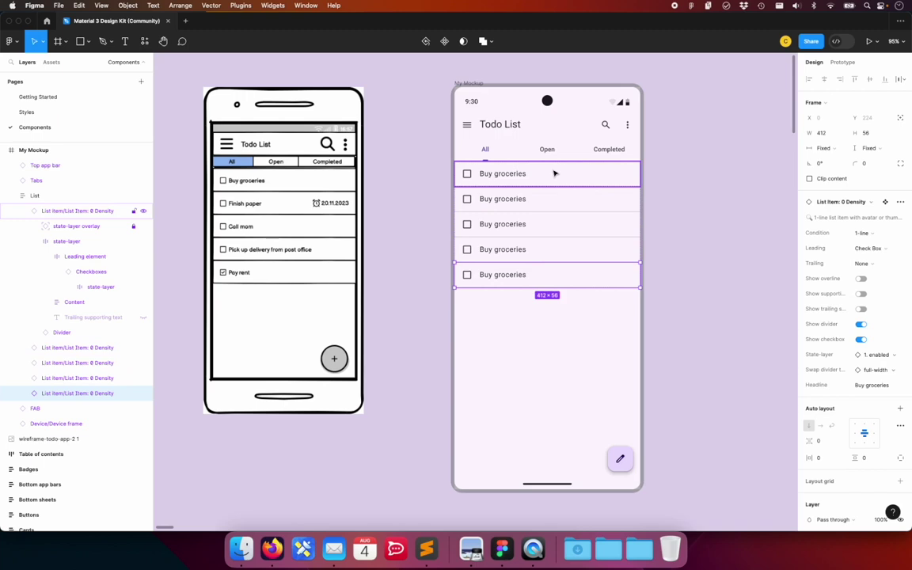
left_click(690, 253)
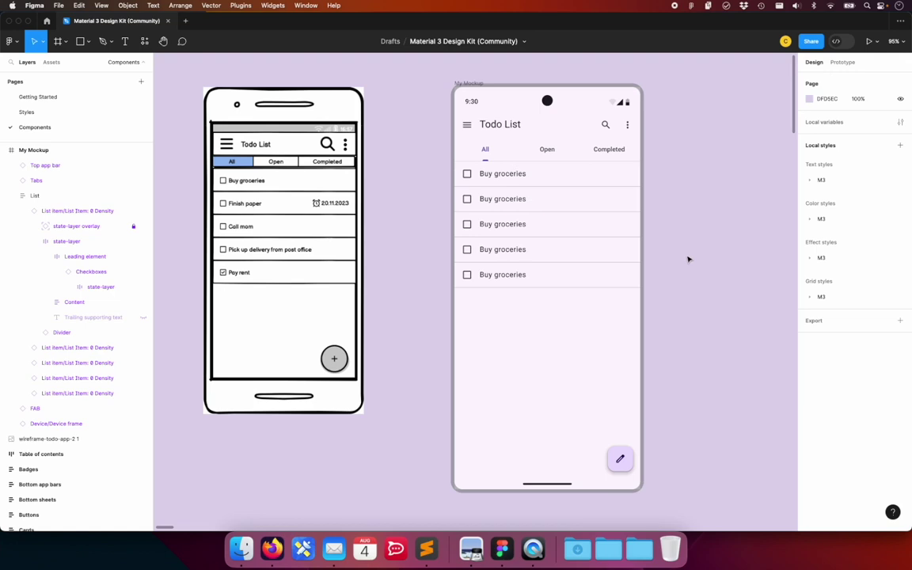
left_click(576, 178)
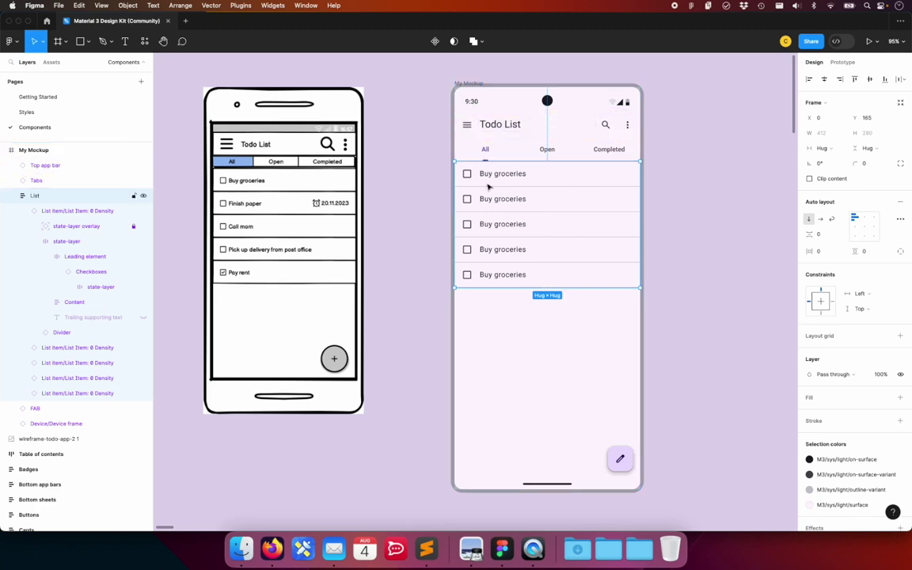
Step: Rename the second and third rows to Finish paper and Call mom
left_click(475, 205)
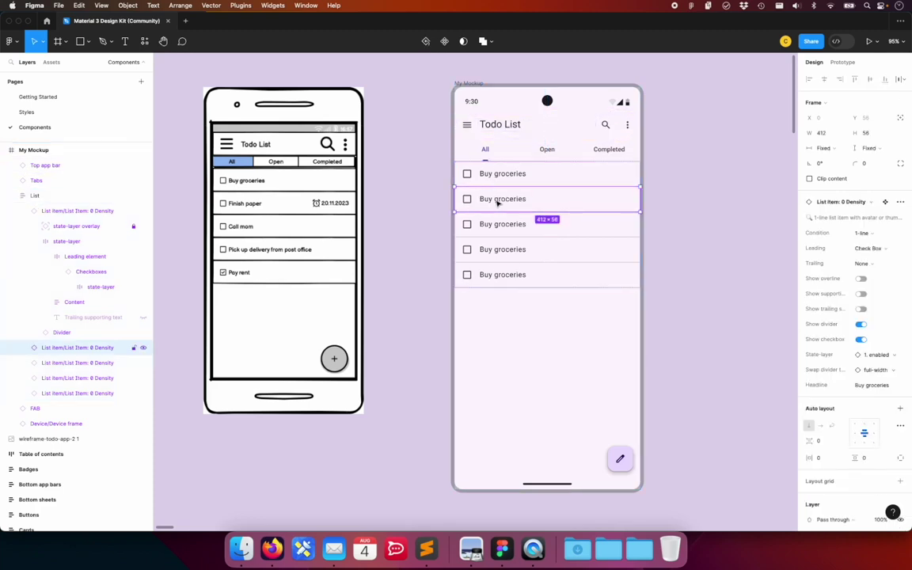
double_click(497, 199)
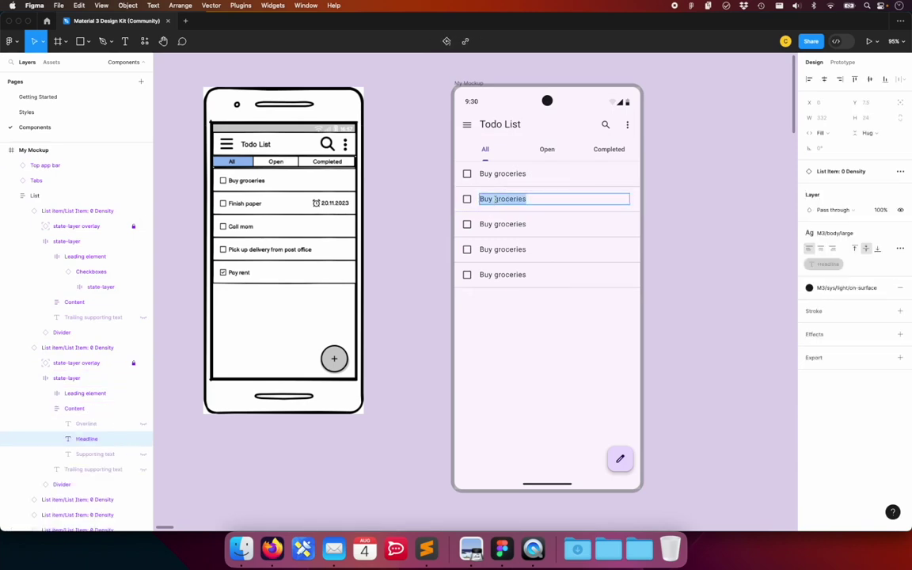
type("Finish paper")
left_click(520, 226)
double_click(520, 225)
type("Call mom")
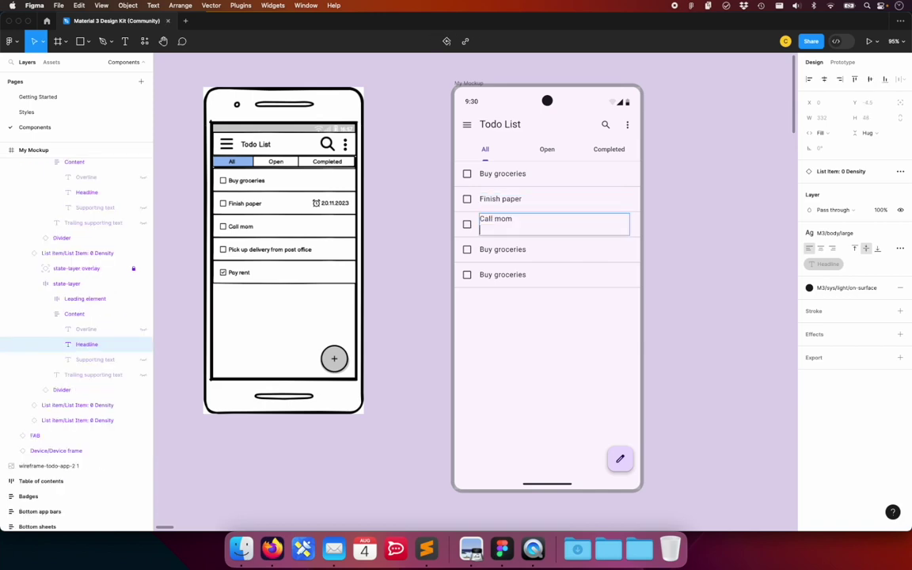
Step: Rename the fourth and fifth rows to 'Pick up delivery from post office' and 'Pay rent'
double_click(487, 248)
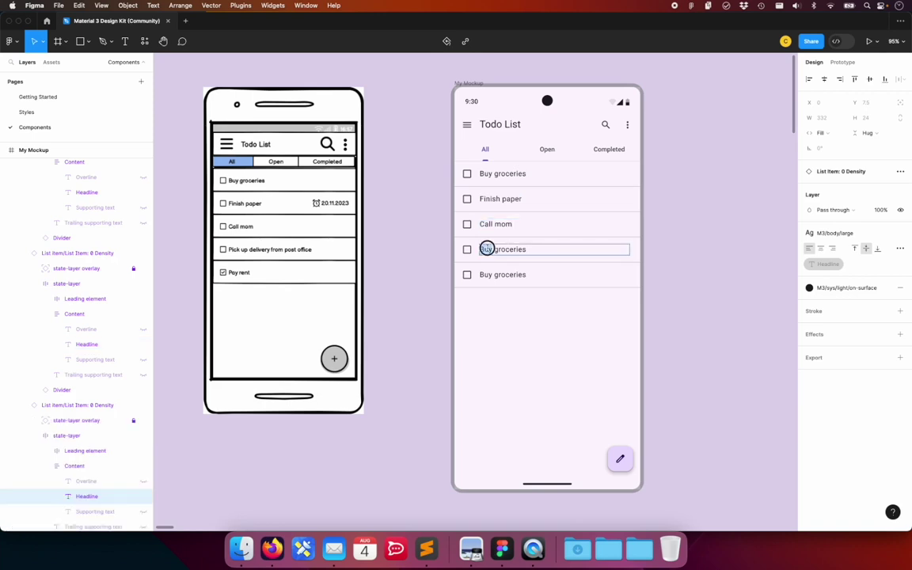
type("Pick p")
key("BackSpace")
type("up delivery from post office")
double_click(515, 275)
key("super+a")
type("Pay rent")
key("Escape")
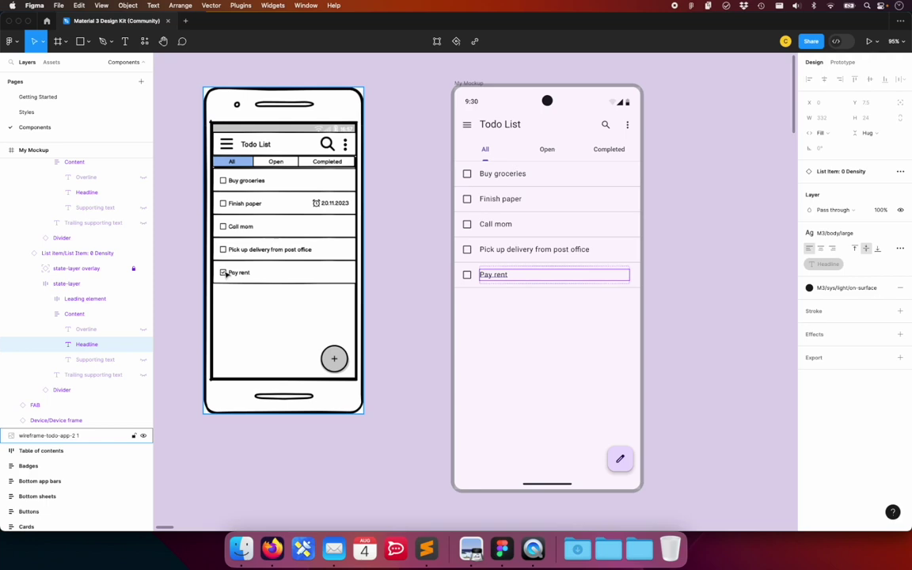
double_click(466, 275)
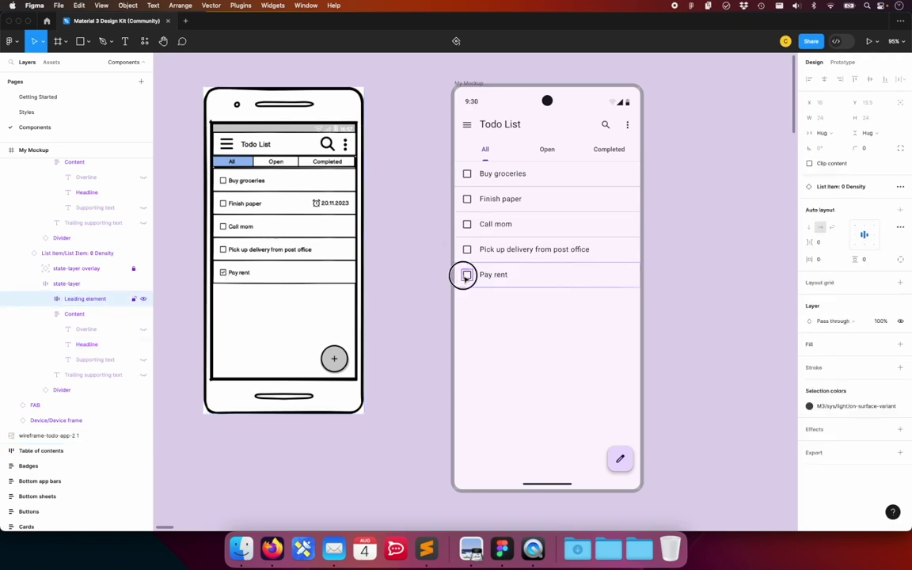
mouse_move(91, 314)
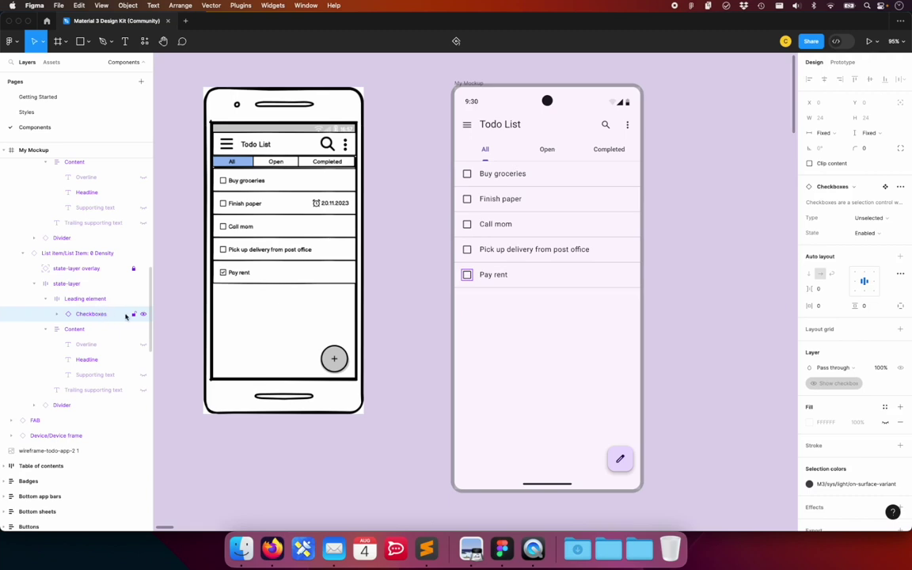
Step: Set the Pay rent row's checkbox Type to Selected
left_click(871, 218)
left_click(759, 306)
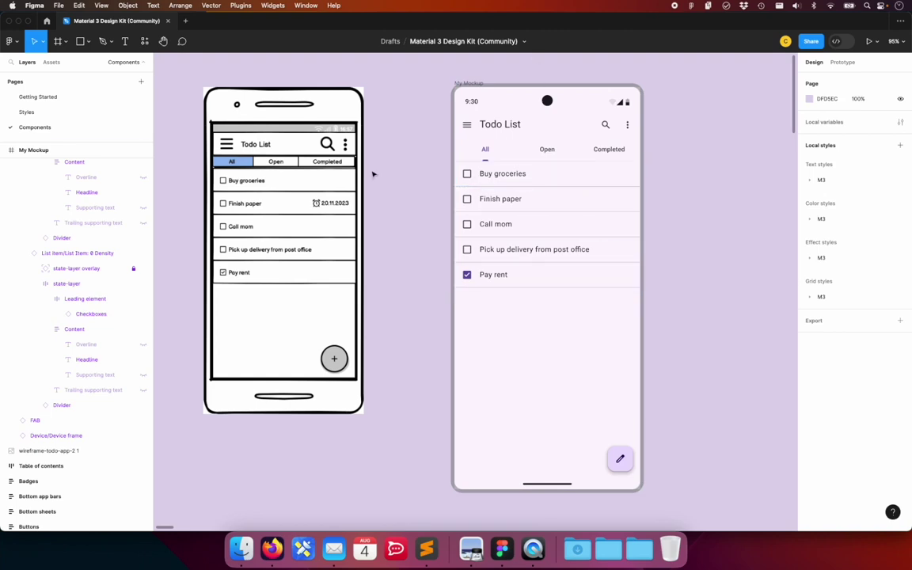
double_click(608, 203)
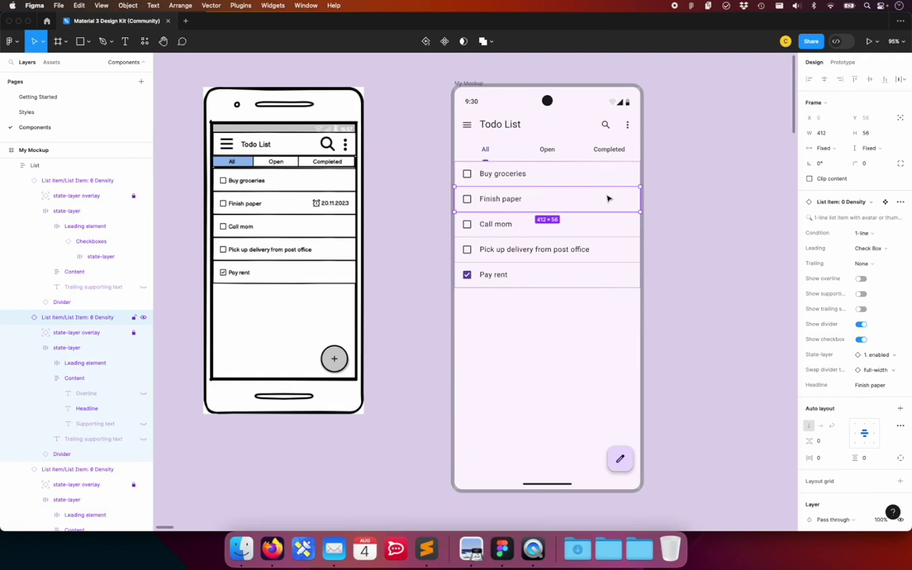
left_click(861, 310)
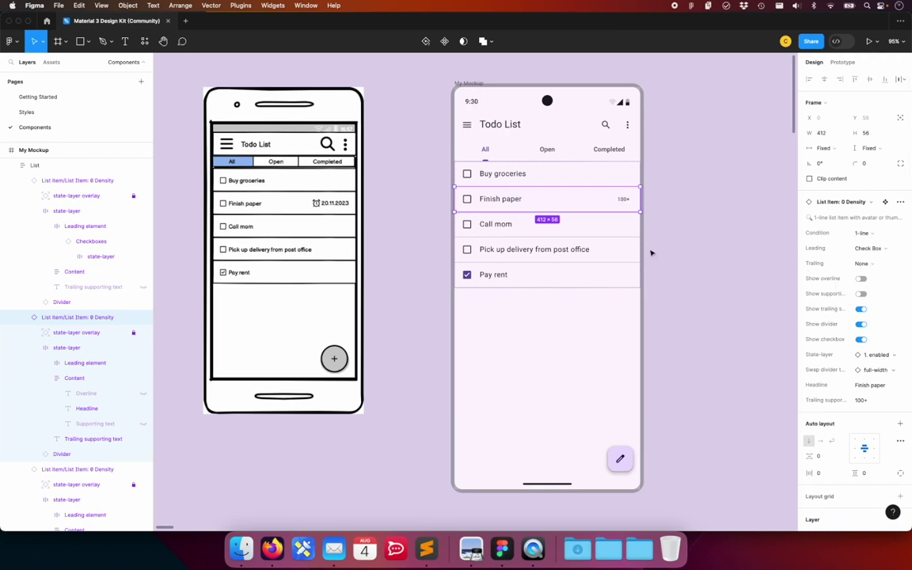
double_click(625, 200)
double_click(625, 200)
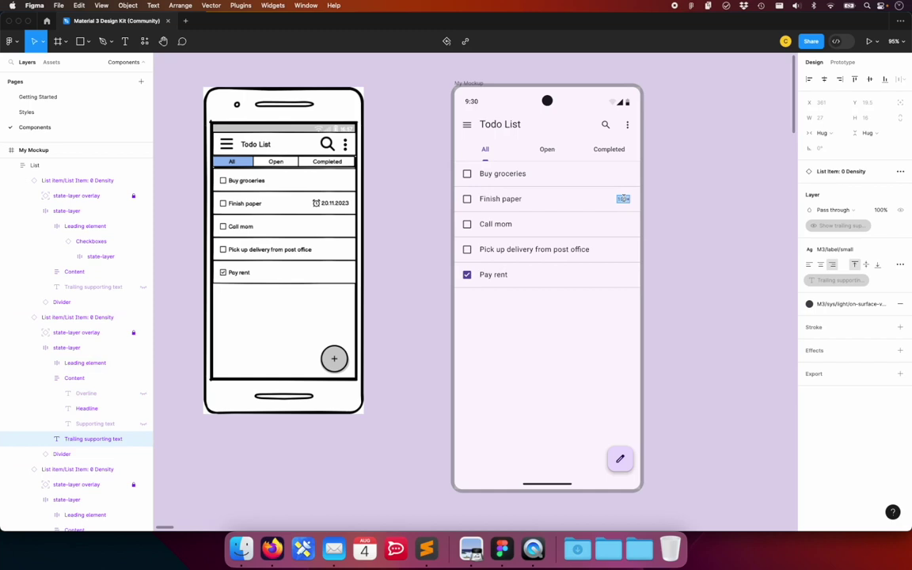
type("20.11")
type(".2023")
key("Escape")
left_click(685, 220)
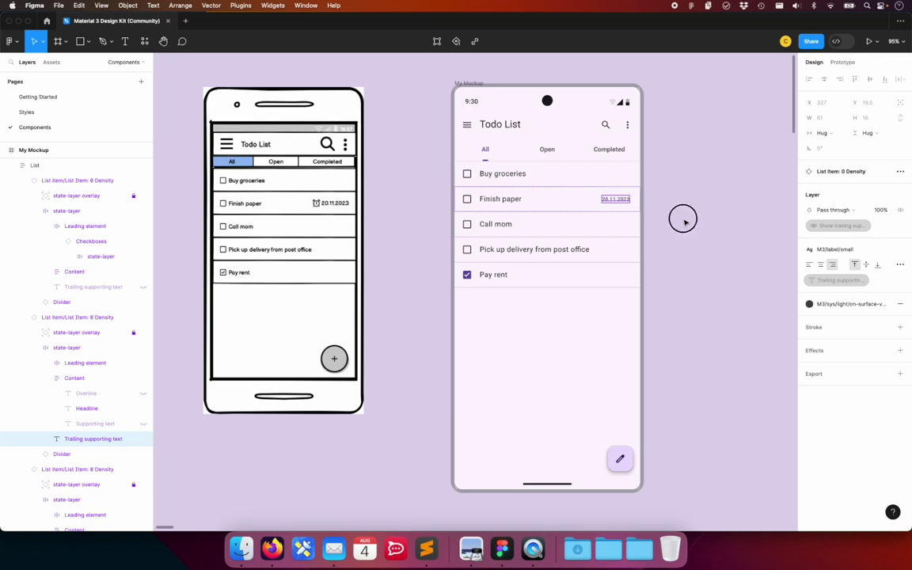
left_click(625, 198)
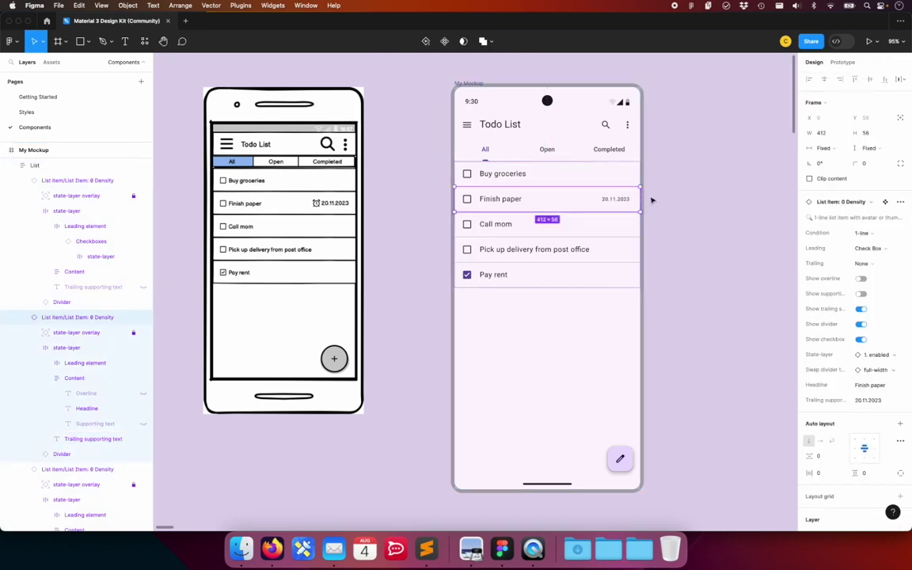
left_click(863, 263)
left_click(826, 287)
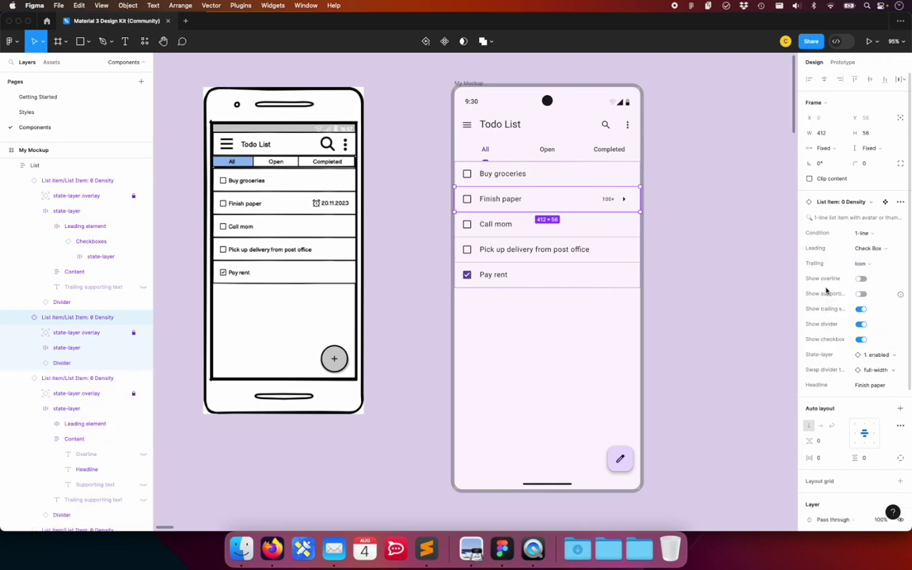
Step: Enter 20.11.2023 as the Finish paper row's trailing metadata date
double_click(610, 200)
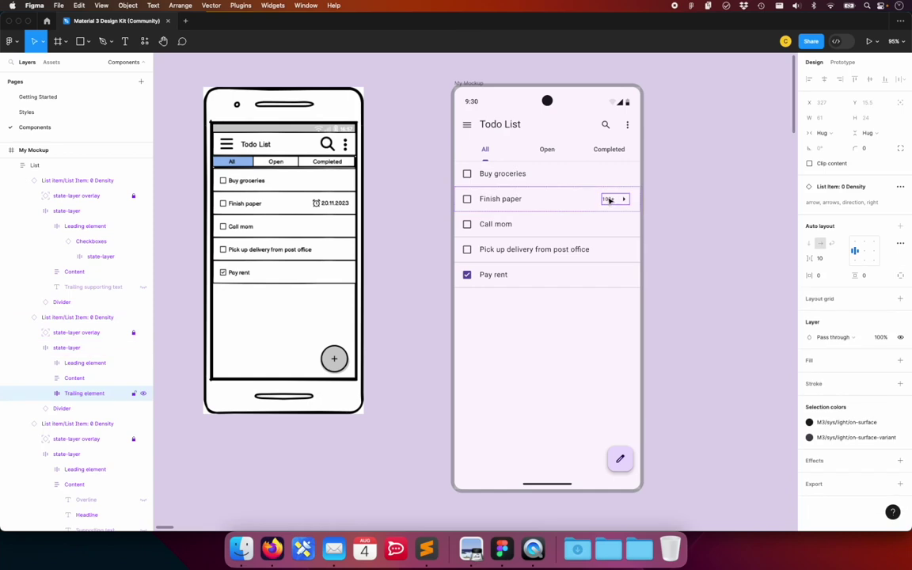
double_click(608, 201)
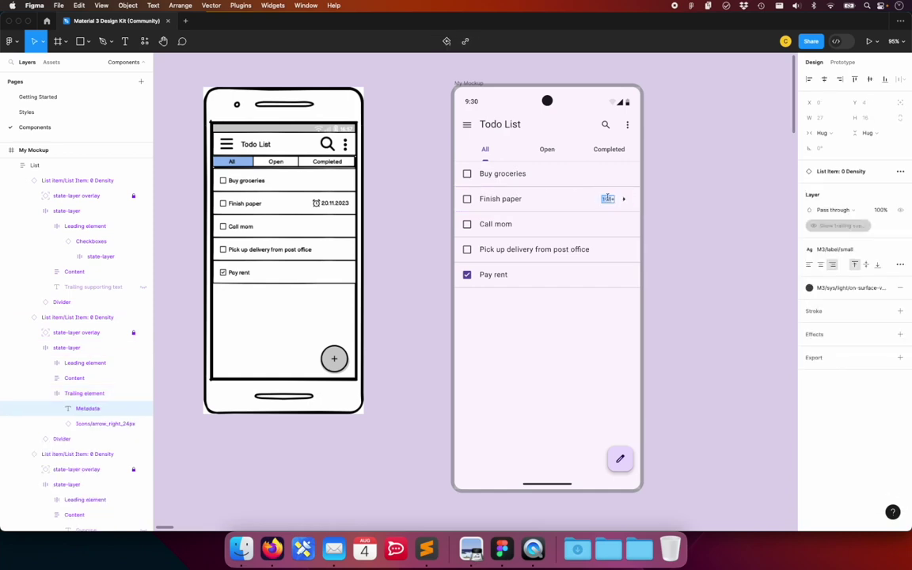
type("20.11.2023")
key("Escape")
Step: Swap the row's trailing arrow_right icon for the access_time_24px clock icon
left_click(614, 199)
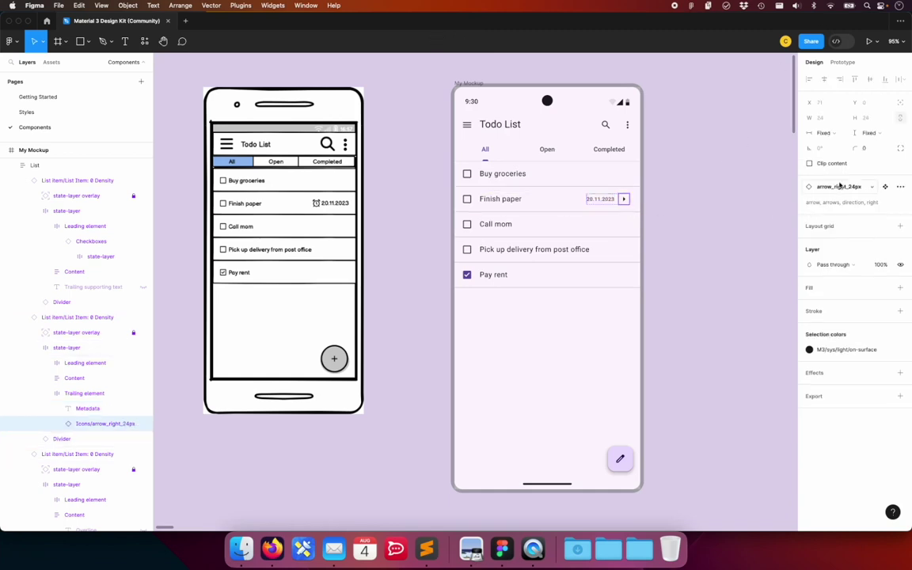
left_click(845, 187)
left_click(855, 187)
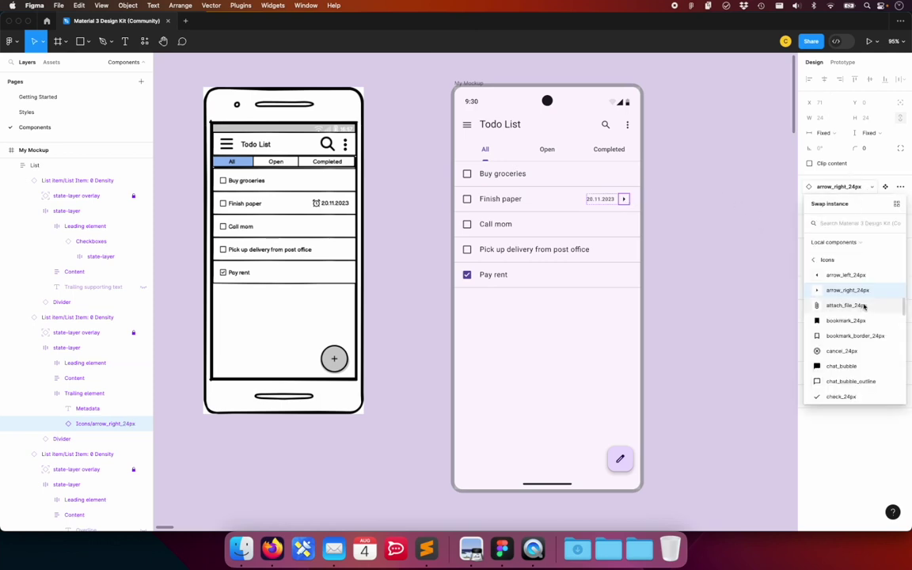
scroll(864, 306, "up", 2)
scroll(864, 305, "up", 5)
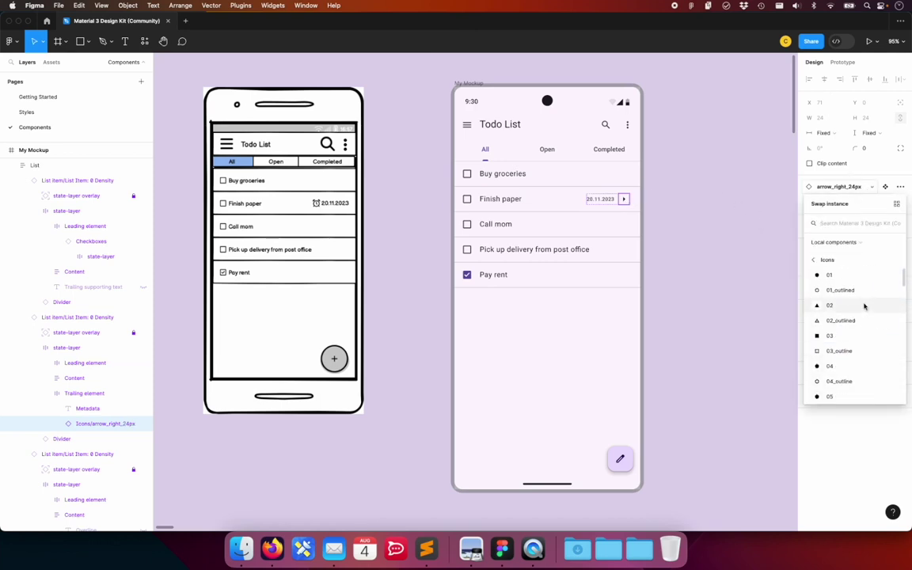
scroll(864, 305, "down", 1)
scroll(864, 306, "down", 1)
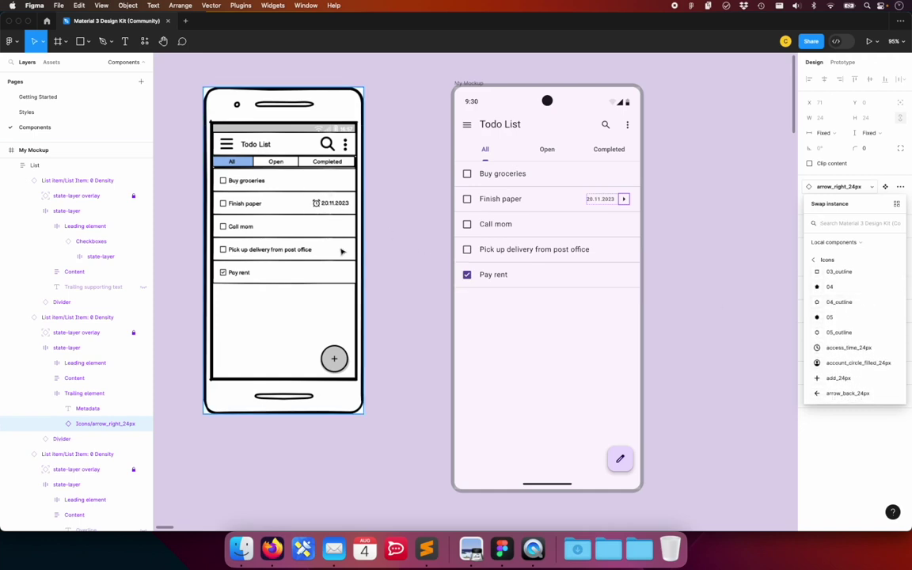
left_click(852, 347)
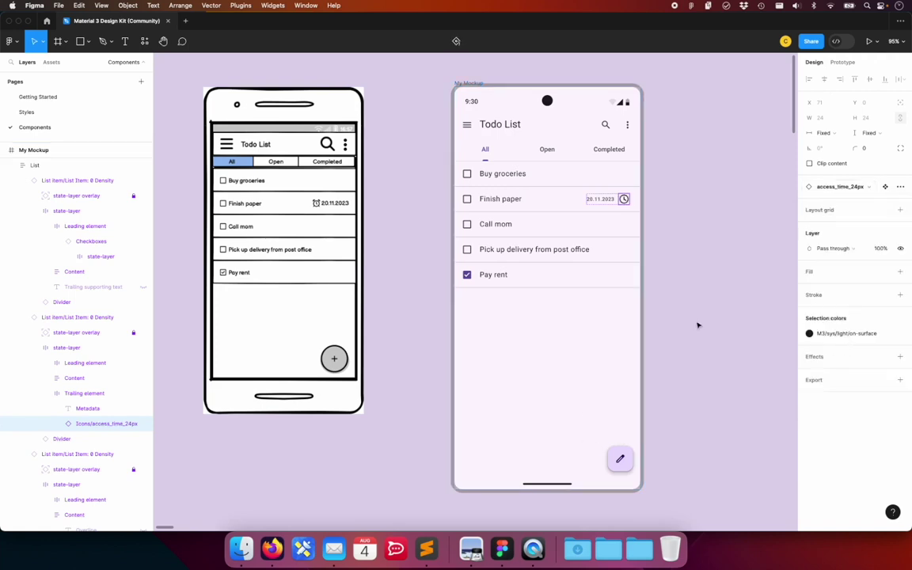
left_click(688, 318)
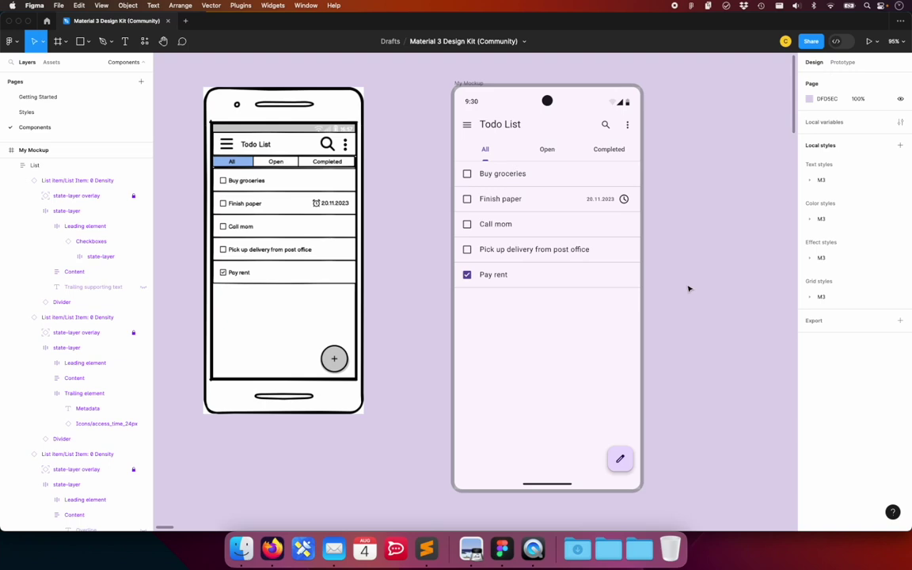
scroll(688, 289, "up", 2)
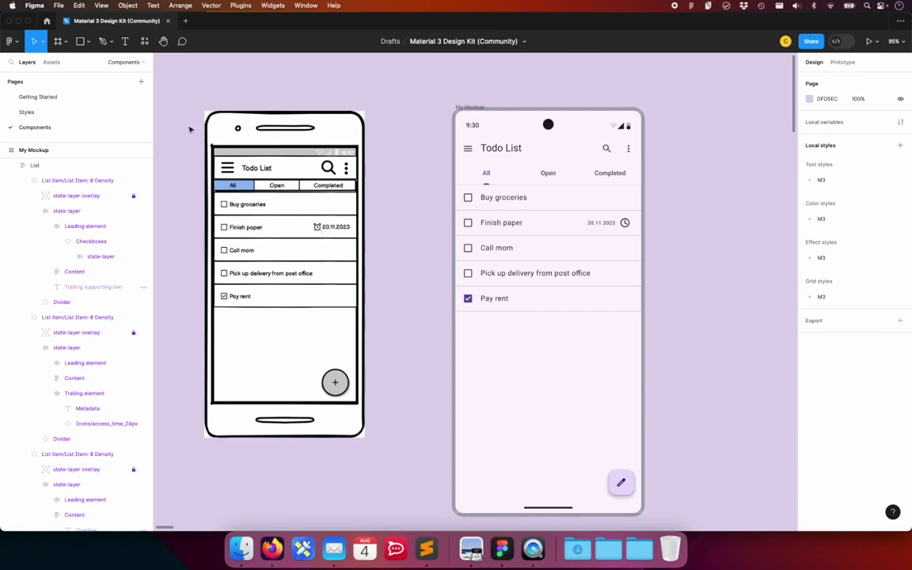
Step: Insert the outlined 'alarm' icon from Material Symbols and place it at the canvas top-left
left_click(234, 6)
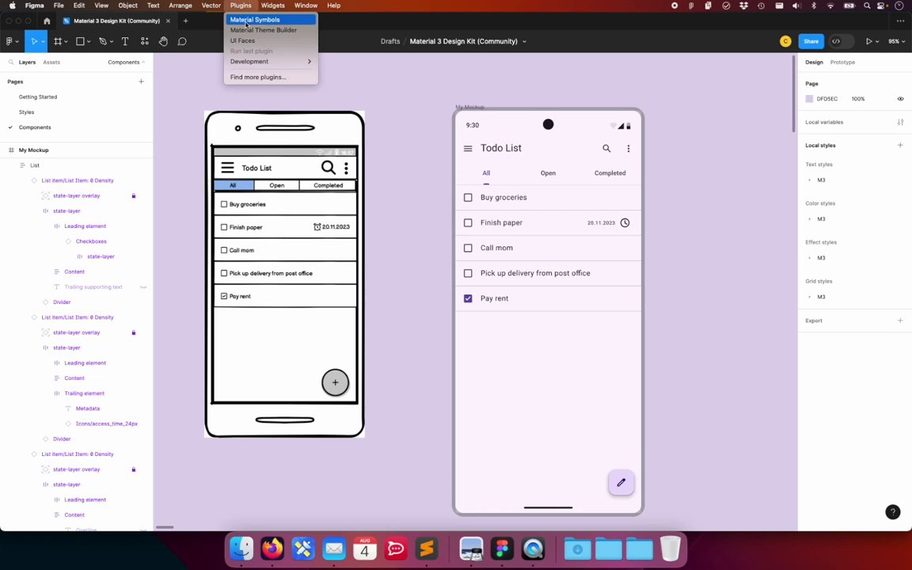
left_click(239, 7)
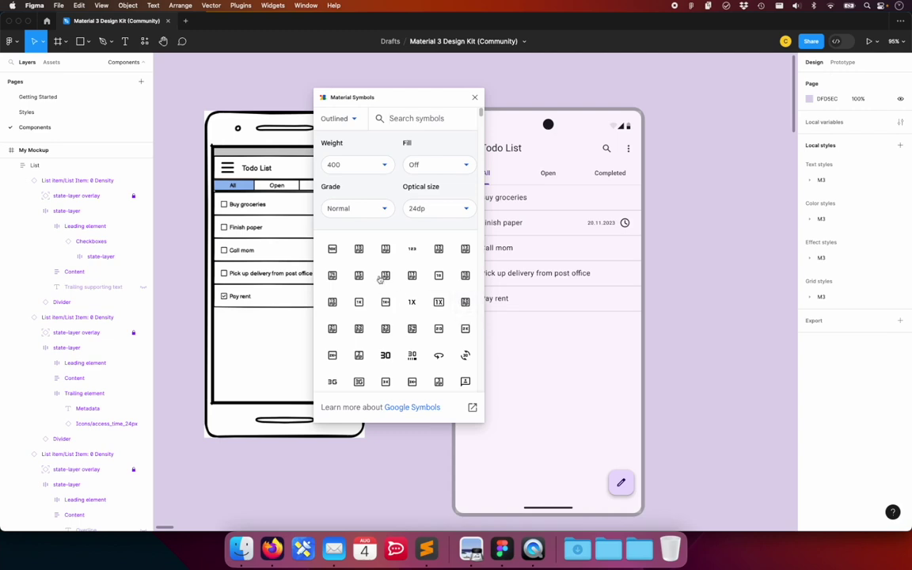
type("alarm")
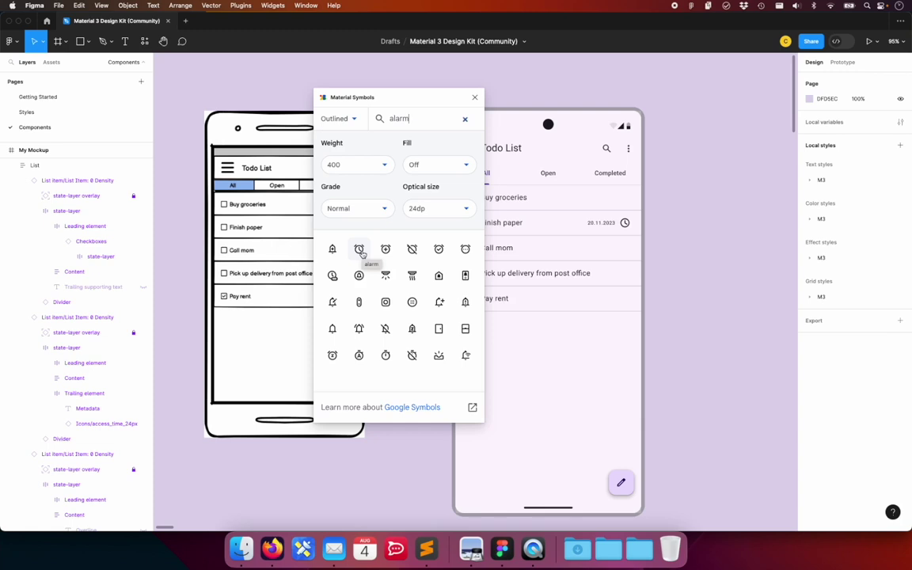
left_click(360, 251)
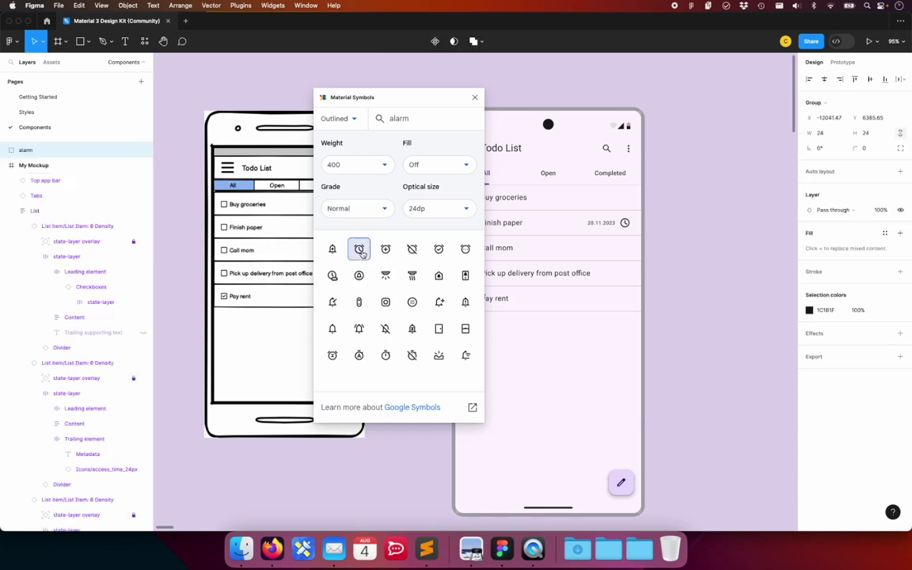
left_click(475, 97)
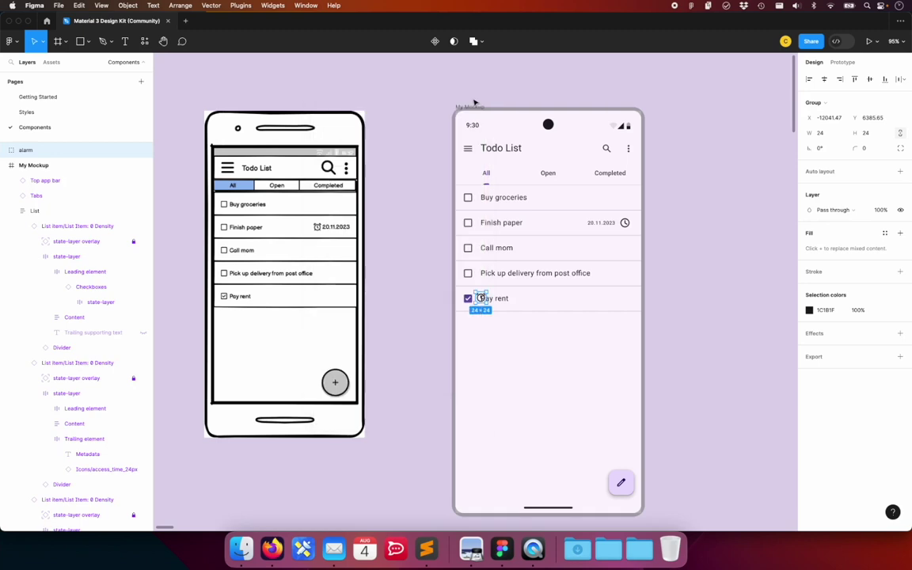
left_click_drag(481, 299, 419, 219)
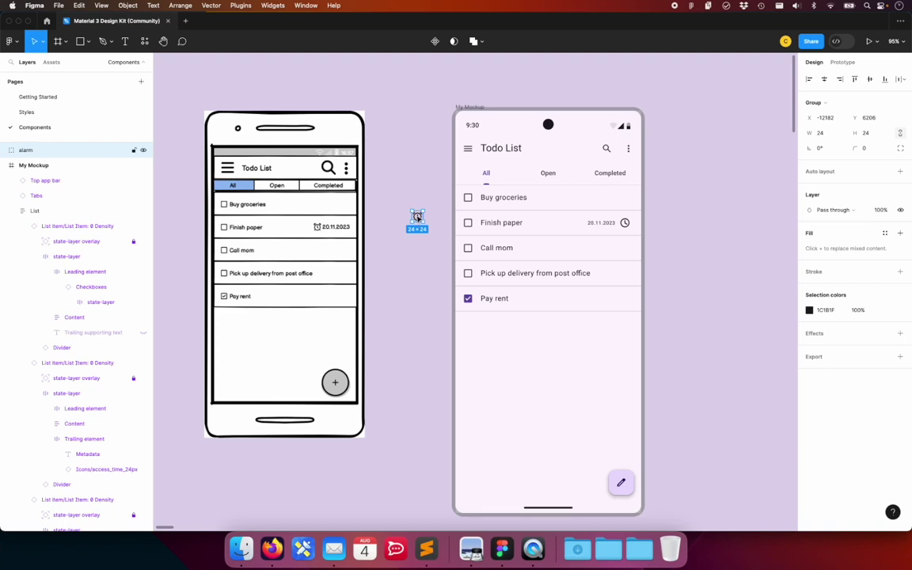
left_click_drag(418, 217, 214, 73)
left_click_drag(214, 74, 211, 72)
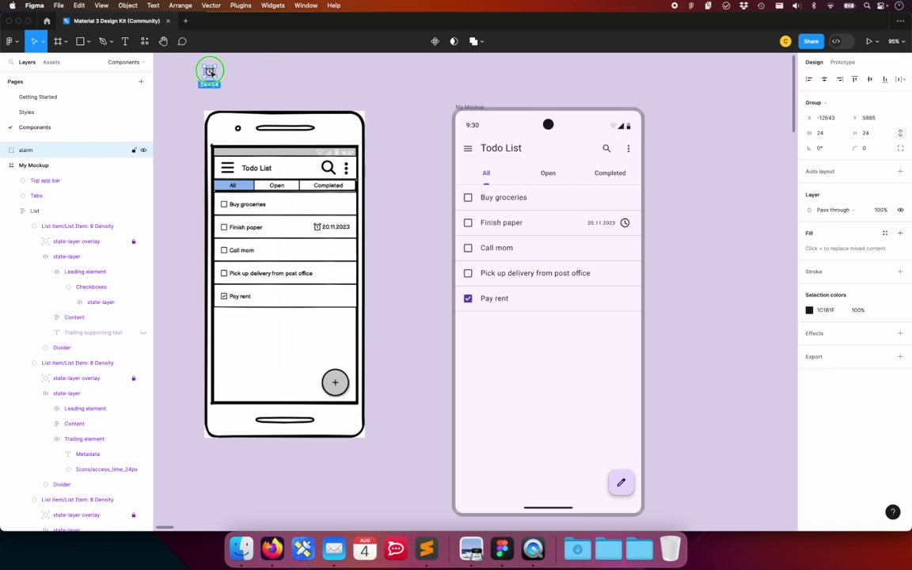
Step: Convert the loose alarm icon into a component
right_click(210, 72)
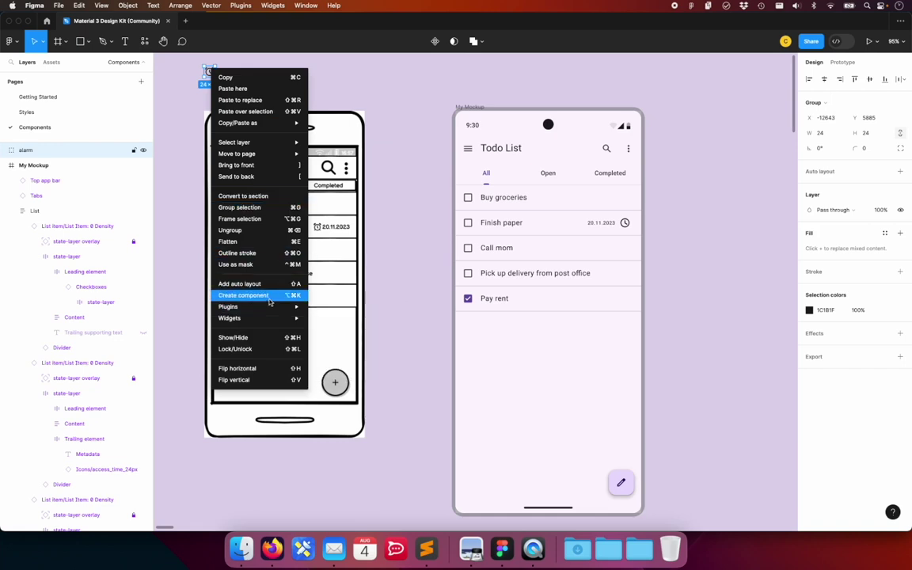
left_click(254, 301)
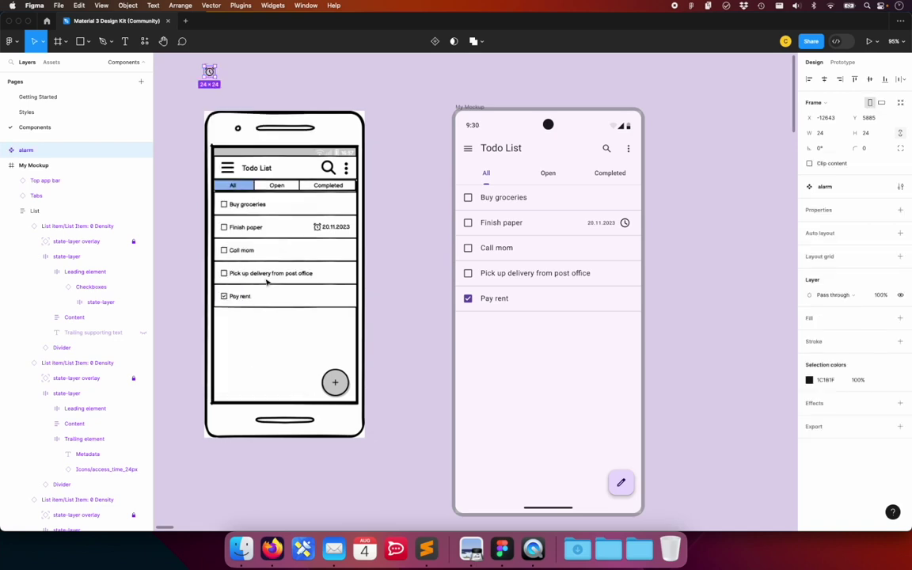
left_click(236, 83)
left_click(210, 71)
left_click(317, 99)
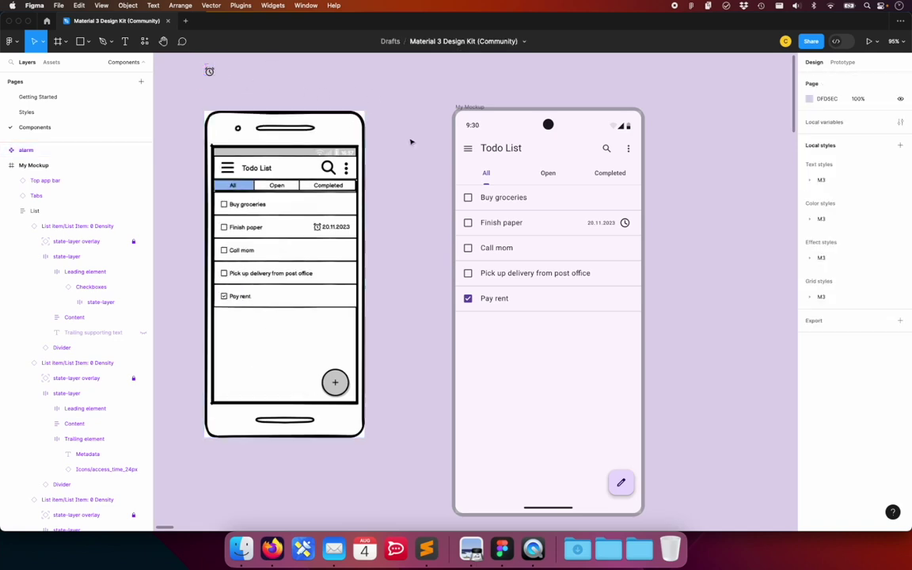
left_click(626, 226)
left_click(625, 225)
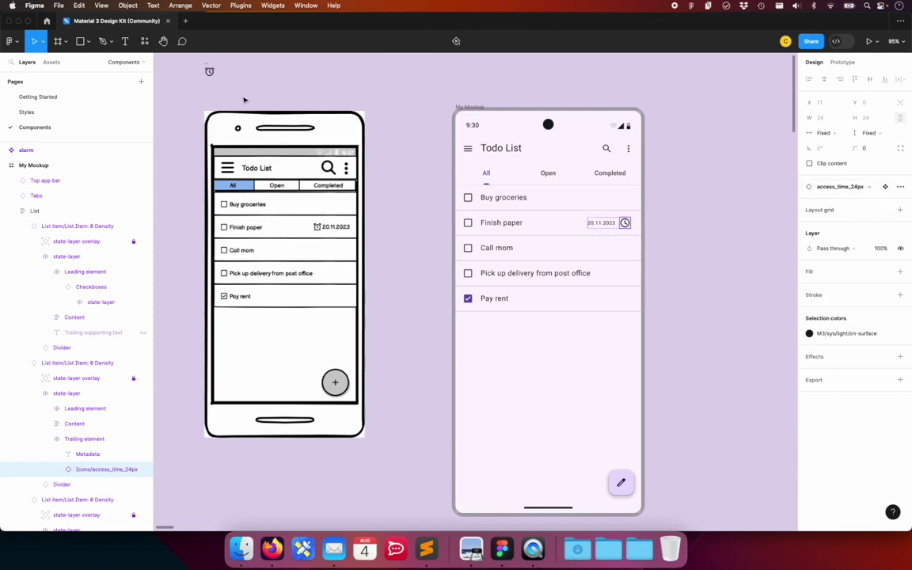
Step: Rename the alarm component to my-icon/alarm
left_click(209, 72)
left_click(27, 151)
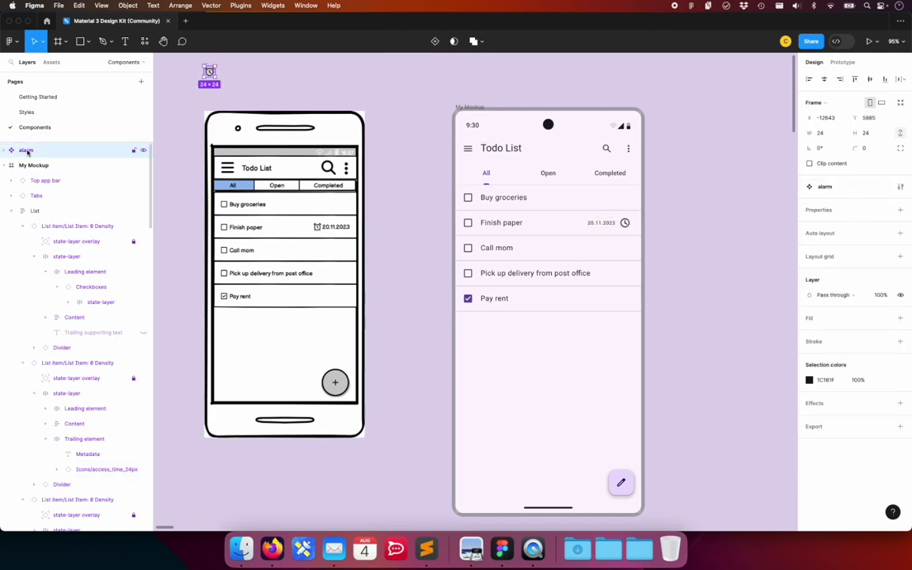
double_click(26, 150)
type("my-icon/alarm")
key("Return")
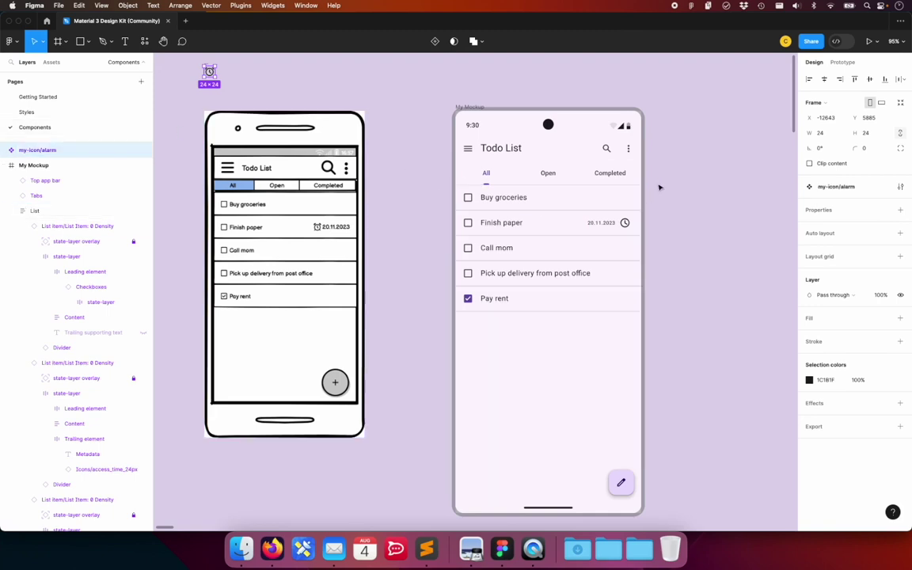
key("Escape")
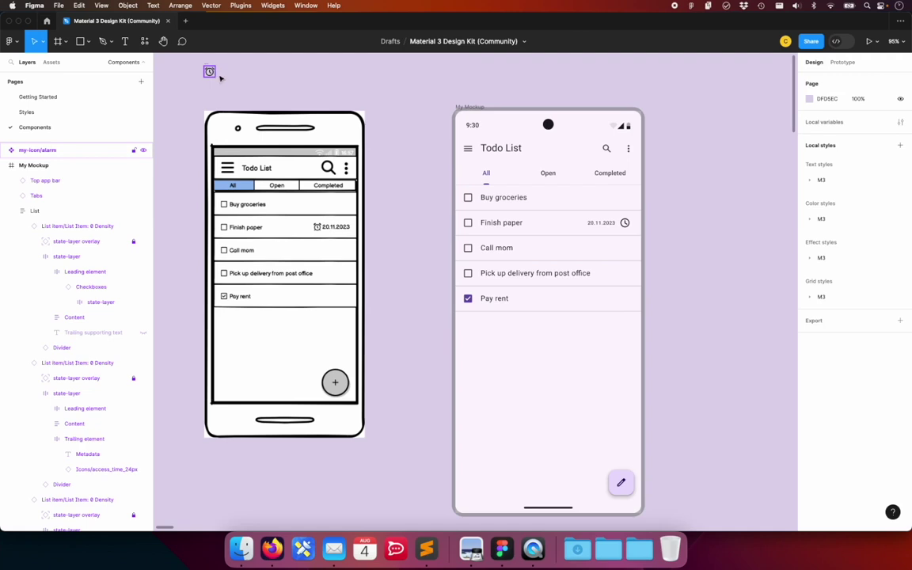
left_click(219, 71)
Step: Swap the Finish paper row's access_time clock icon for my-icon/alarm
key("Escape")
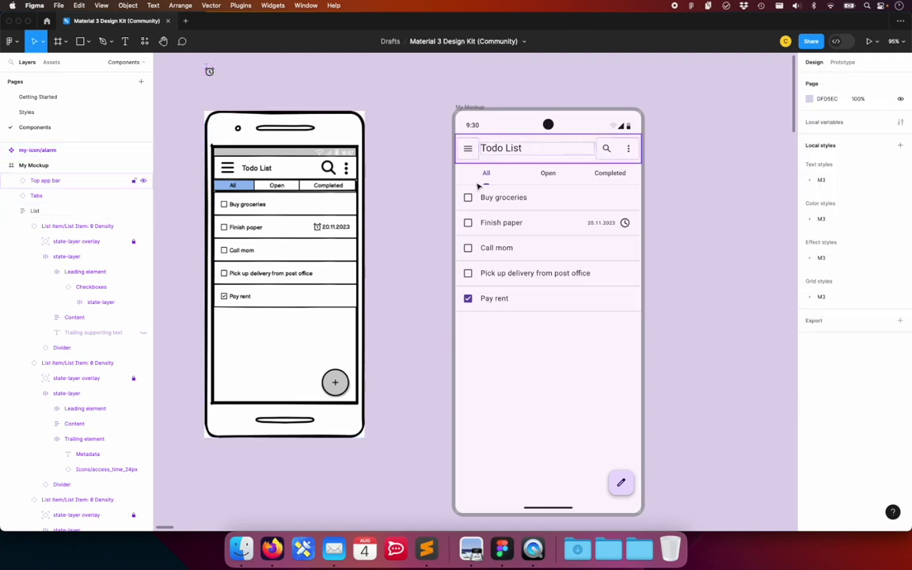
left_click(626, 223)
double_click(626, 224)
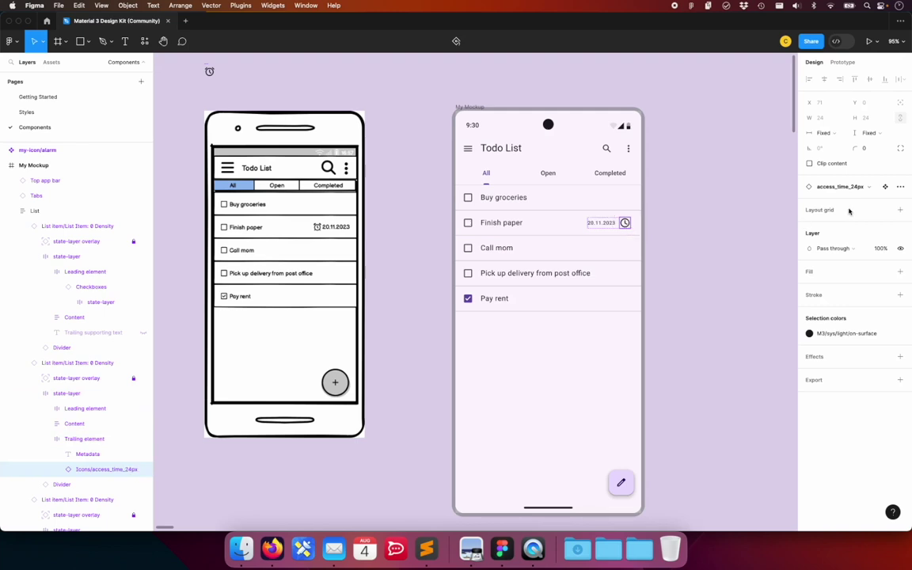
left_click(840, 187)
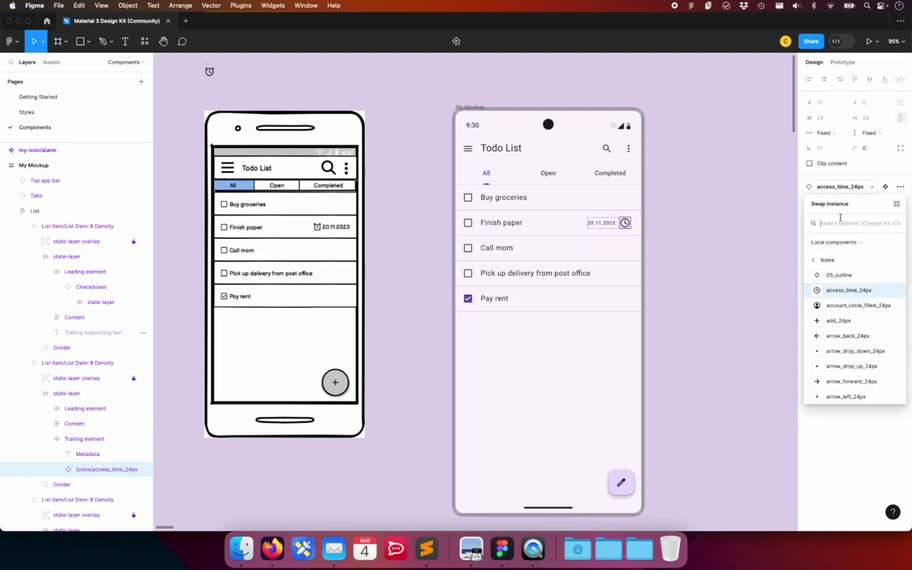
type("my-icon")
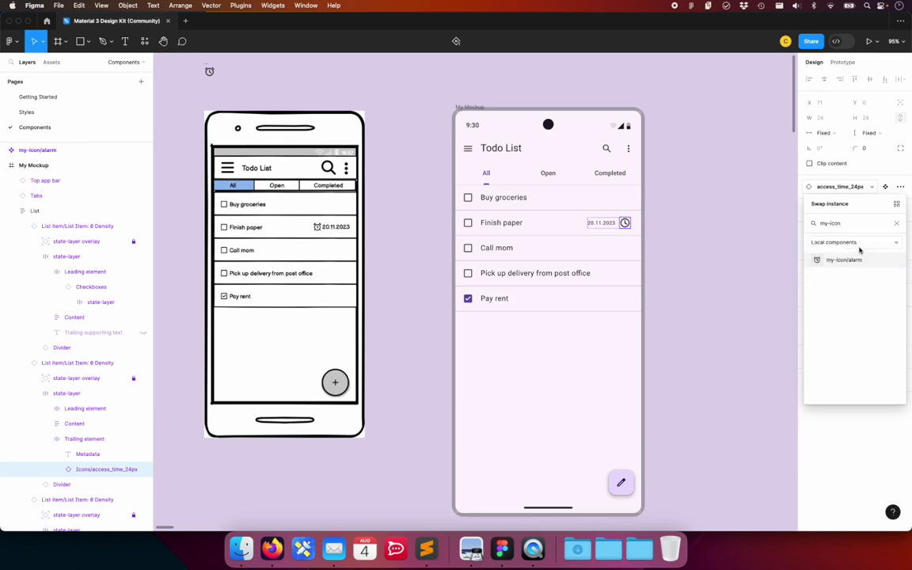
left_click(849, 260)
left_click(705, 252)
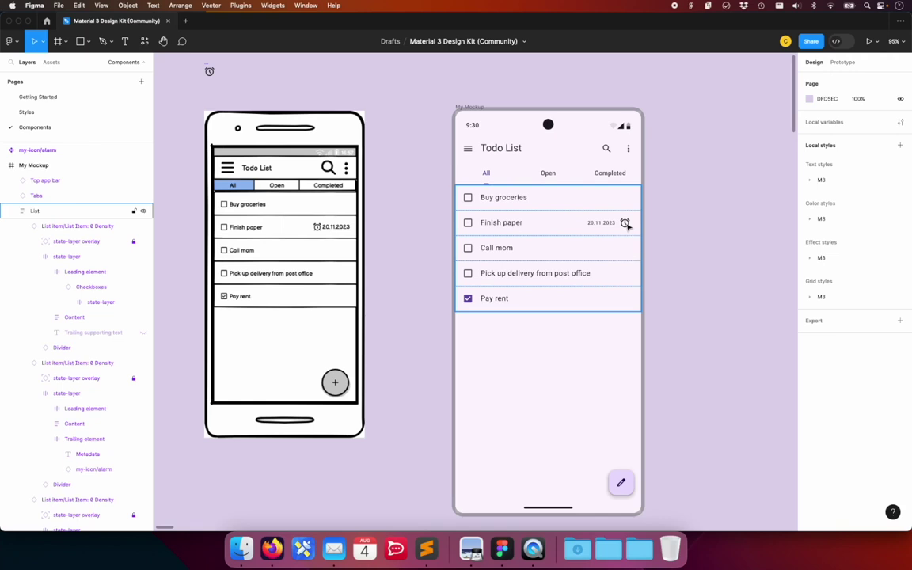
left_click(358, 94)
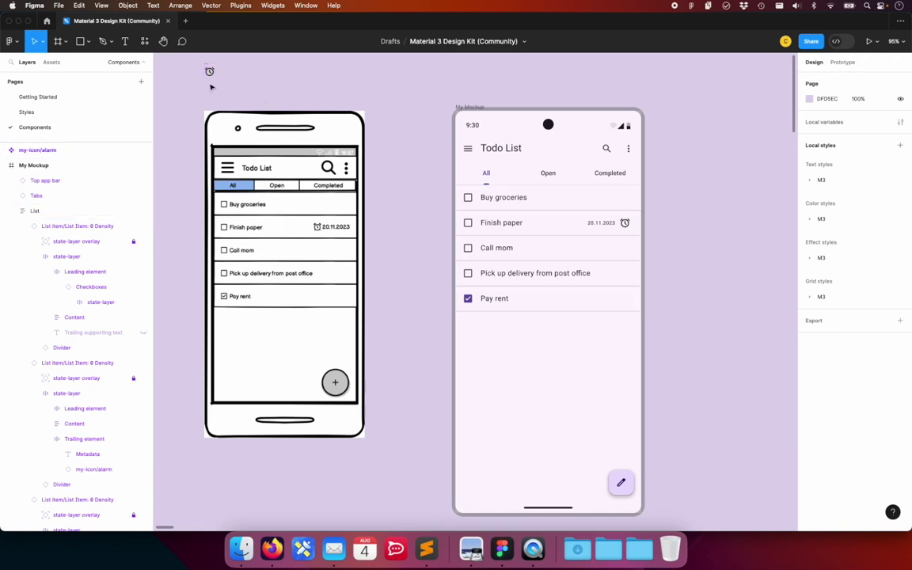
left_click(210, 72)
left_click(550, 232)
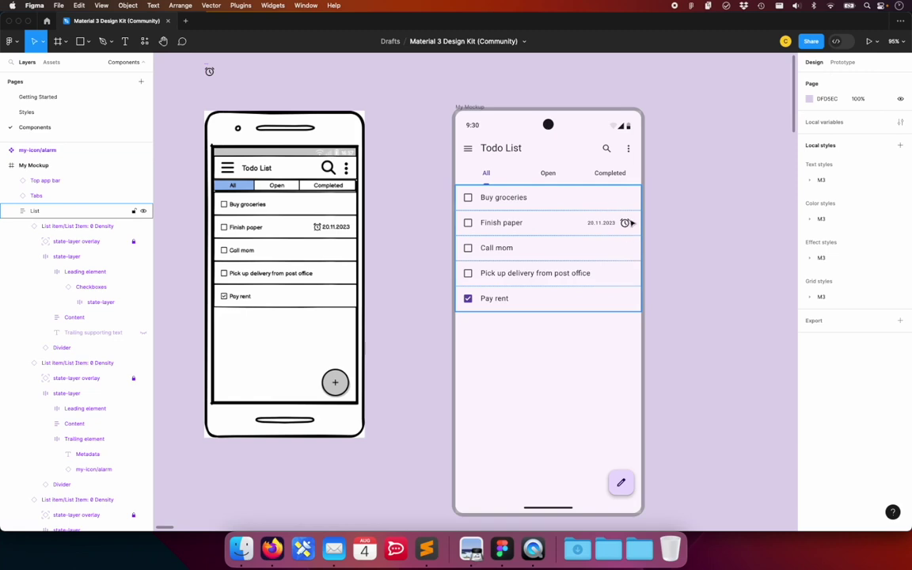
left_click(600, 348)
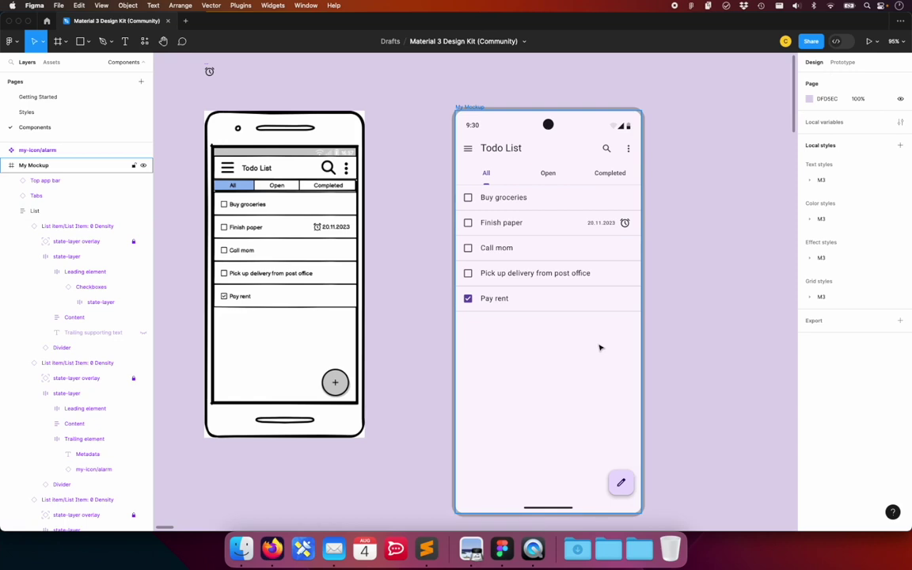
left_click(546, 283)
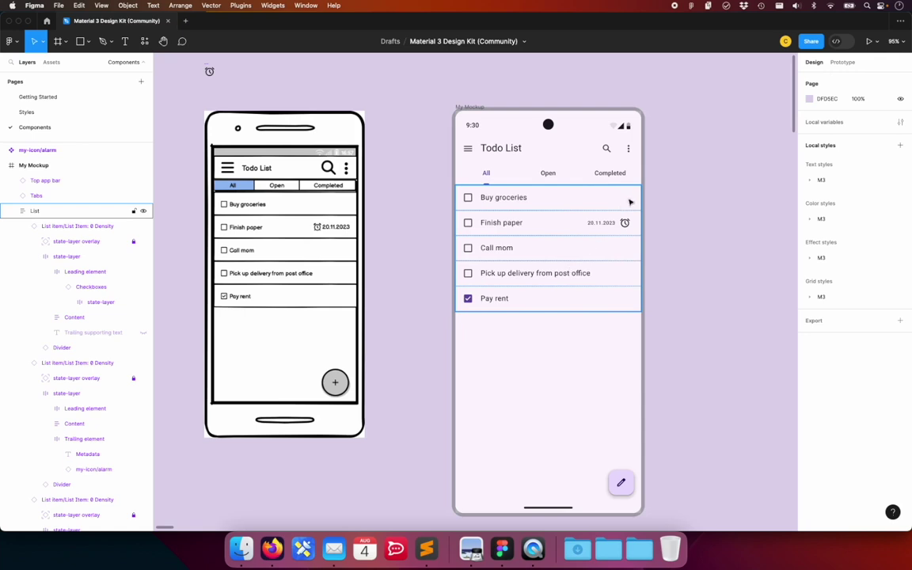
left_click(408, 233)
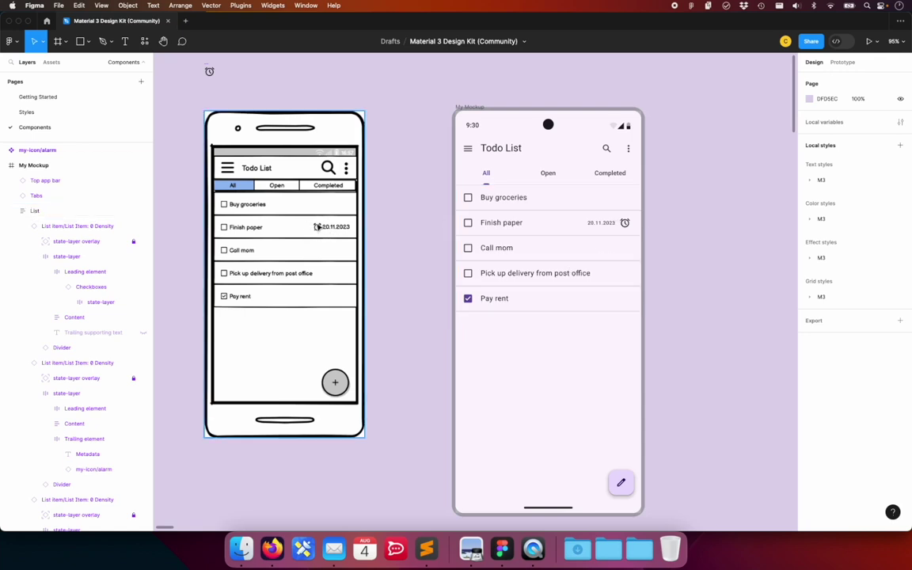
double_click(632, 225)
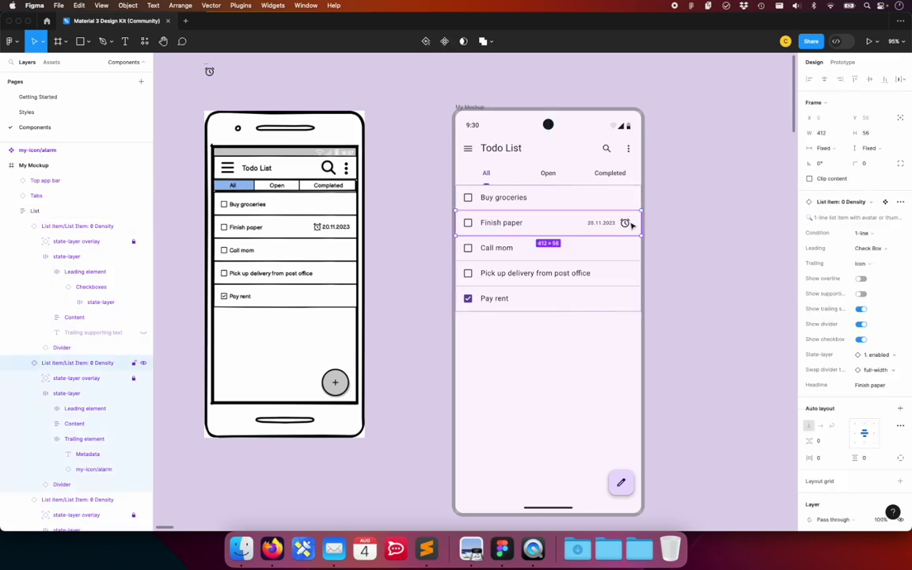
double_click(630, 224)
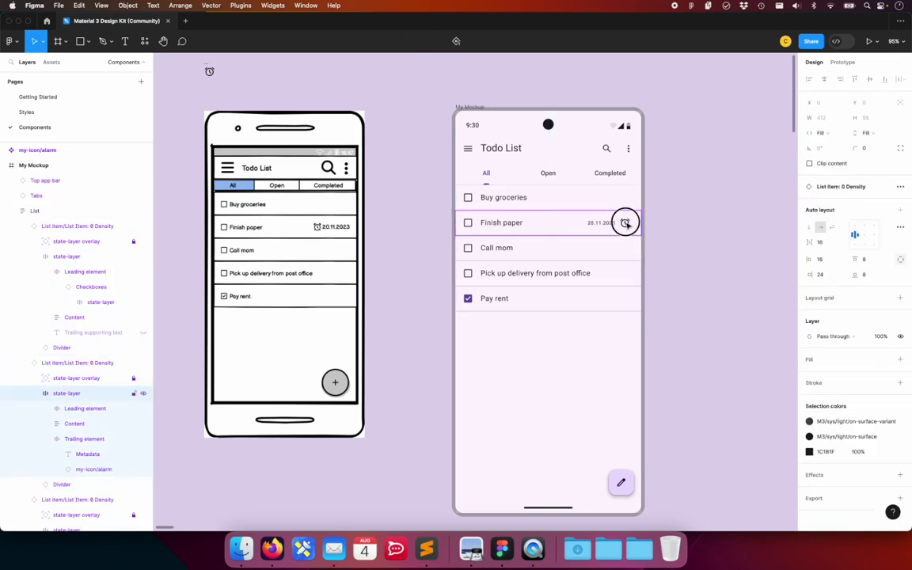
double_click(626, 224)
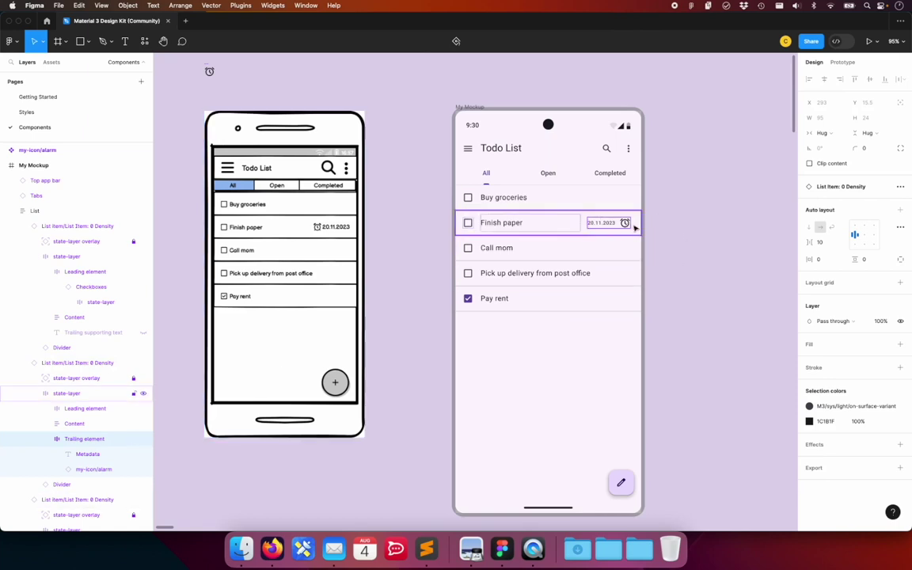
double_click(631, 224)
left_click(606, 224)
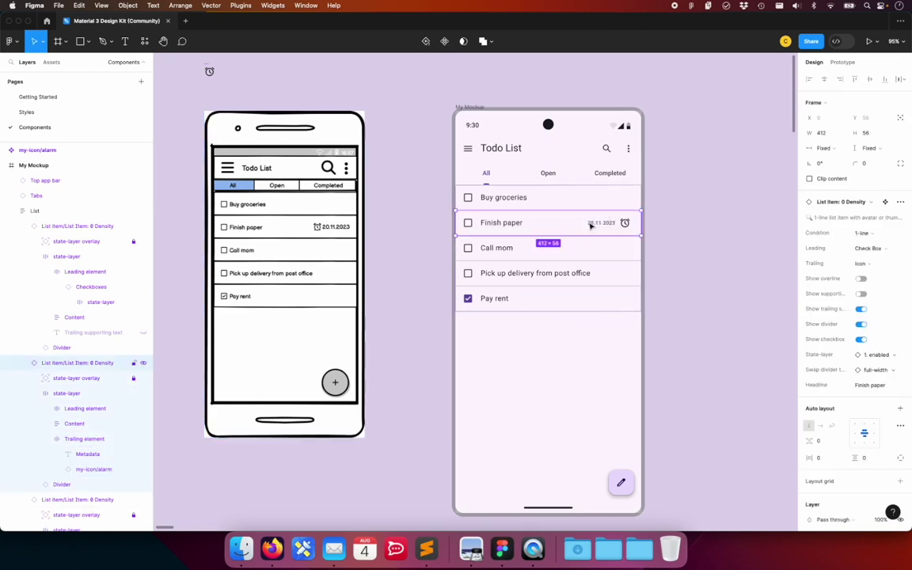
left_click(89, 455)
left_click(94, 469)
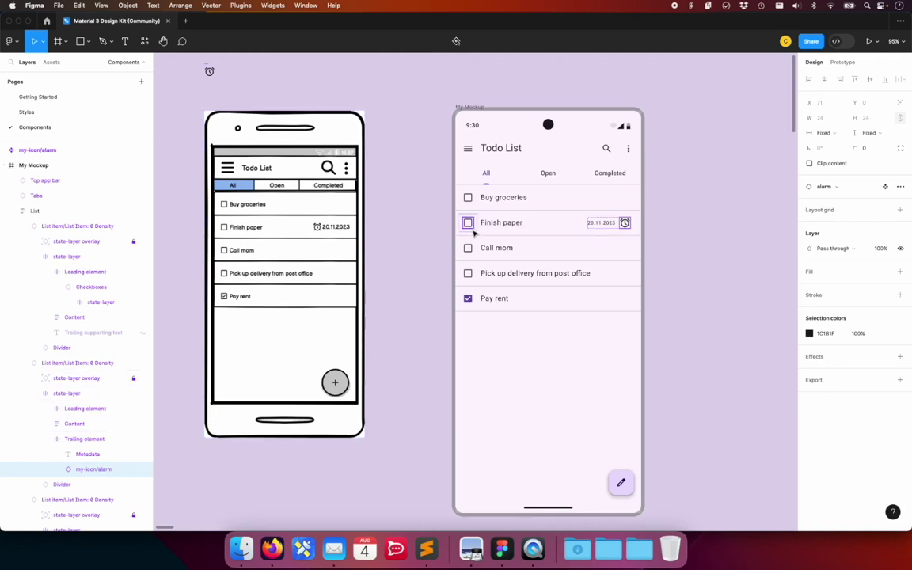
double_click(502, 229)
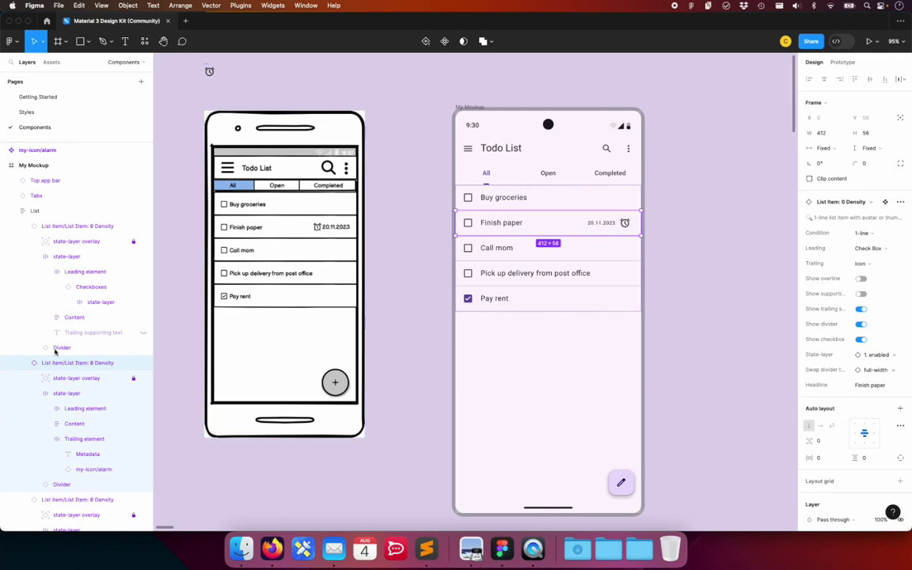
scroll(12, 358, "down", 3)
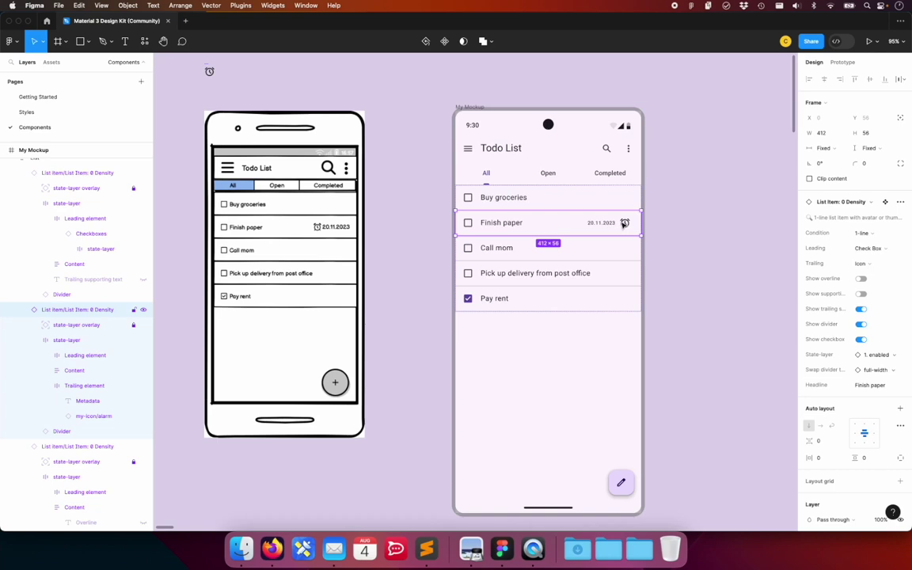
Step: Jump to the Finish paper list item's main List item component in the kit
right_click(60, 313)
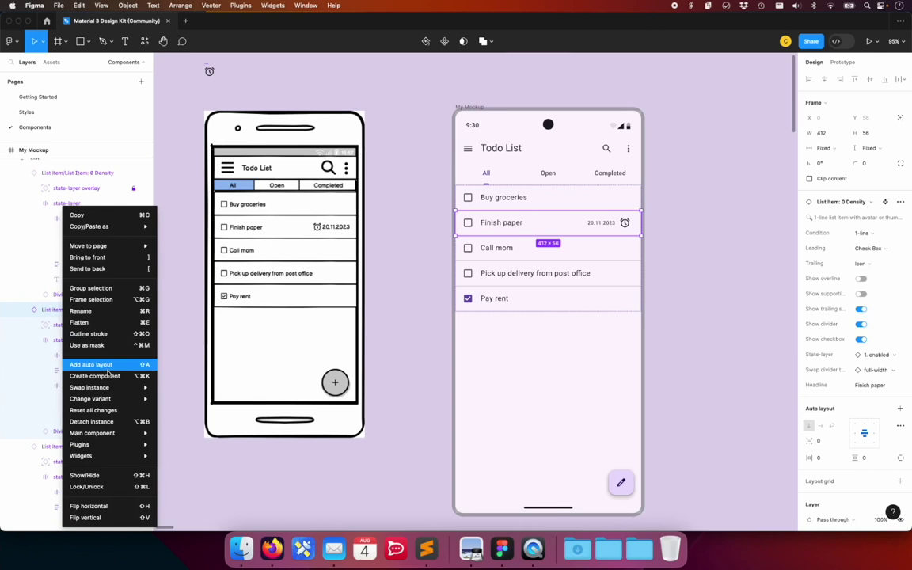
mouse_move(93, 433)
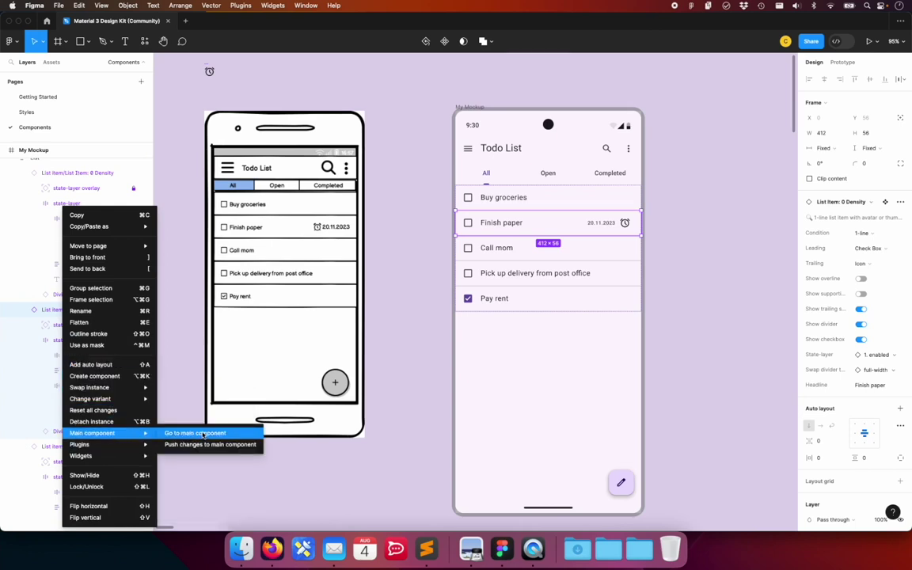
left_click(204, 435)
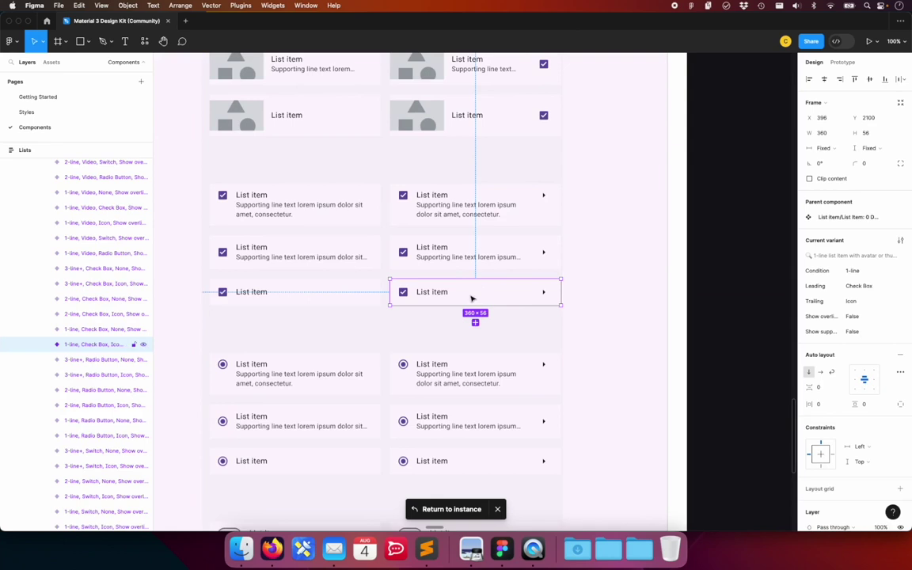
left_click(36, 342)
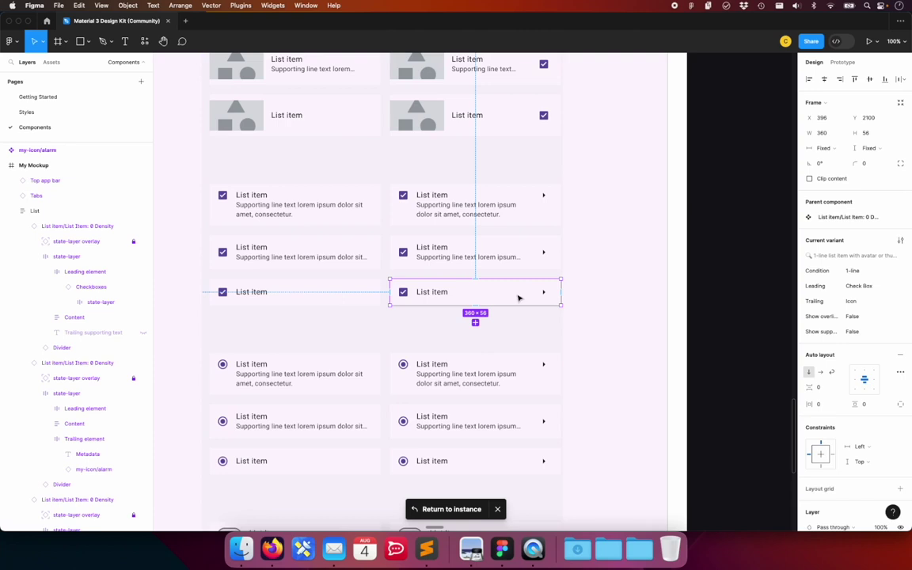
Step: Zoom to the todo list and toggle visibility of the Finish paper row's date and alarm
left_click(21, 212)
key("shift+2")
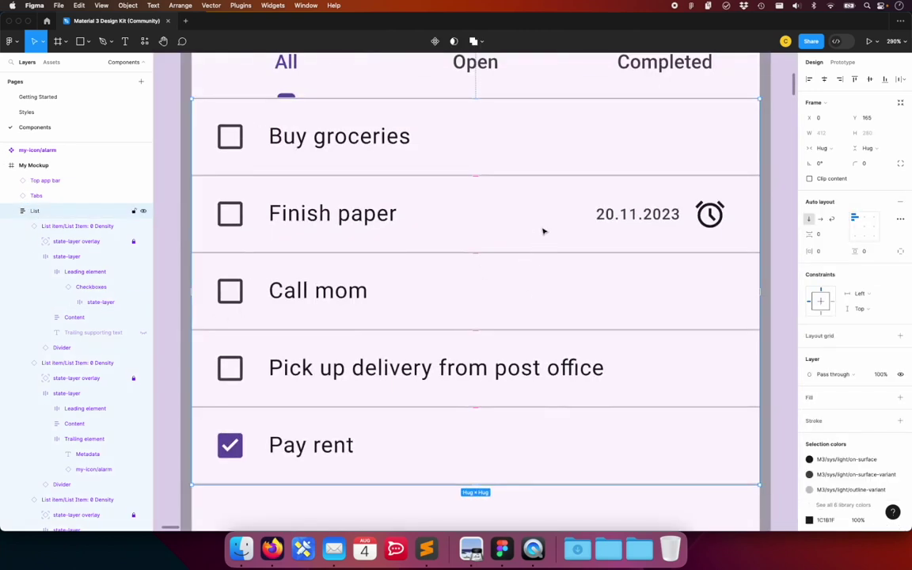
scroll(531, 287, "down", 5)
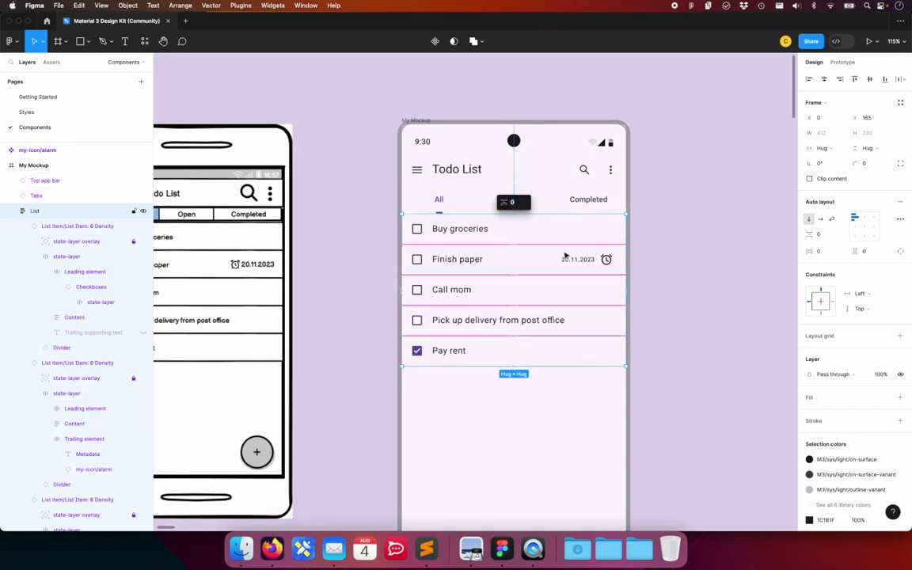
left_click(509, 259)
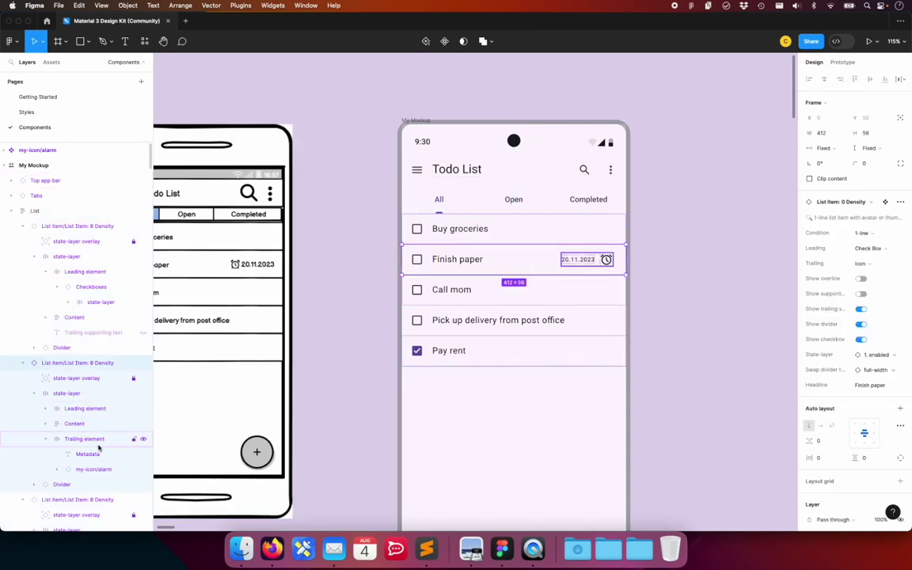
left_click(143, 442)
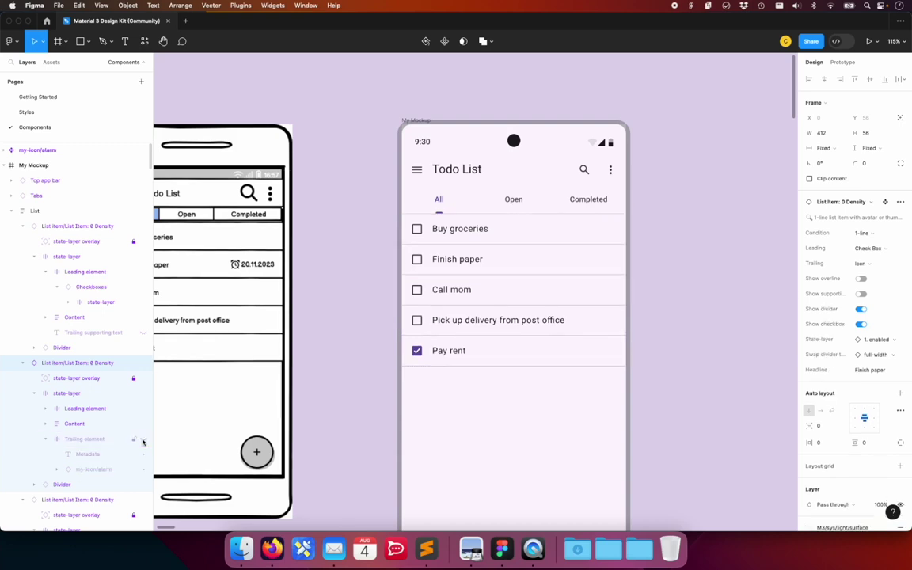
left_click(143, 442)
left_click(143, 453)
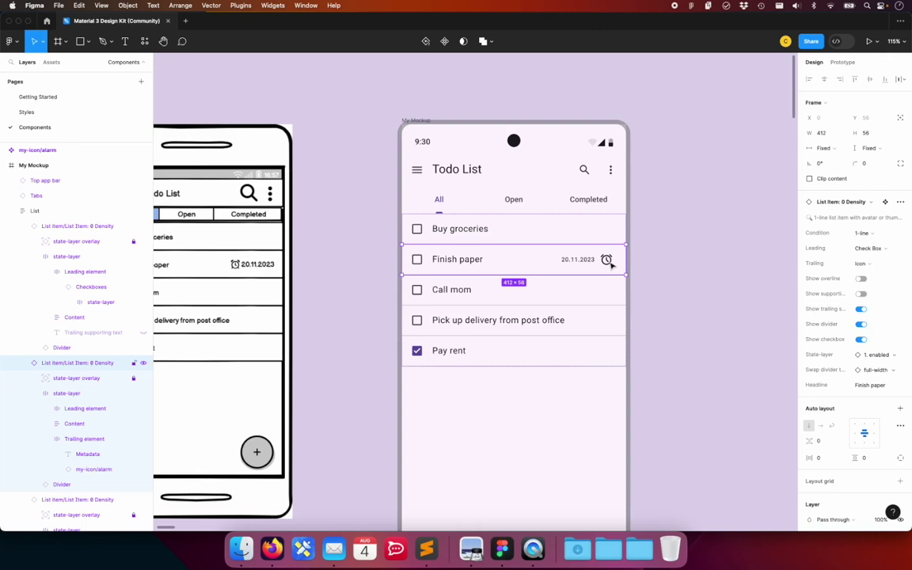
Step: Reposition the Finish paper row so it stays second, above Buy groceries
key("shift+1")
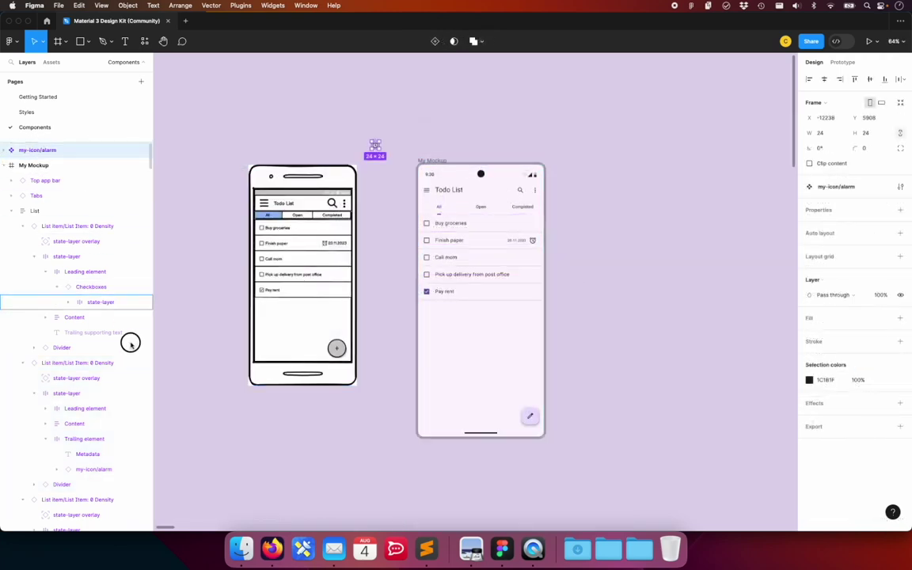
left_click_drag(93, 257, 113, 227)
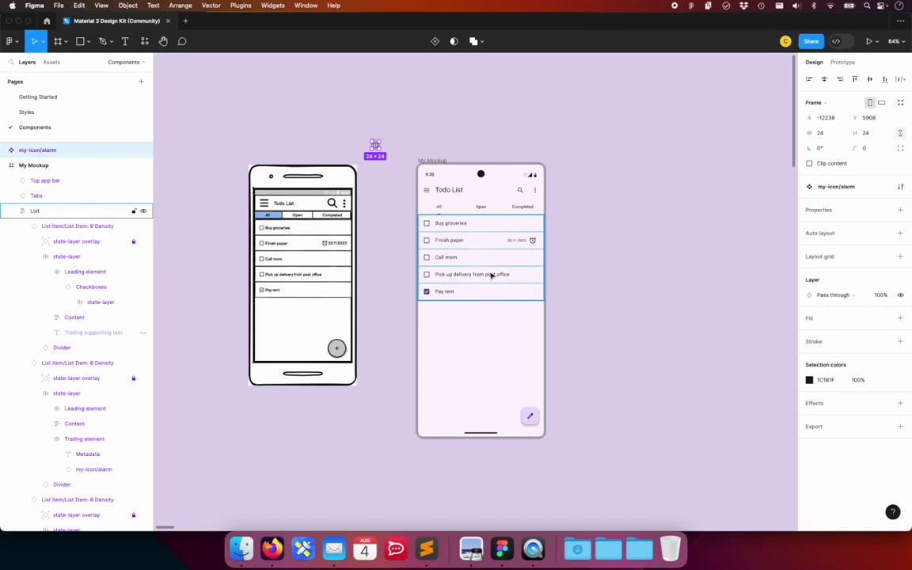
left_click(501, 239)
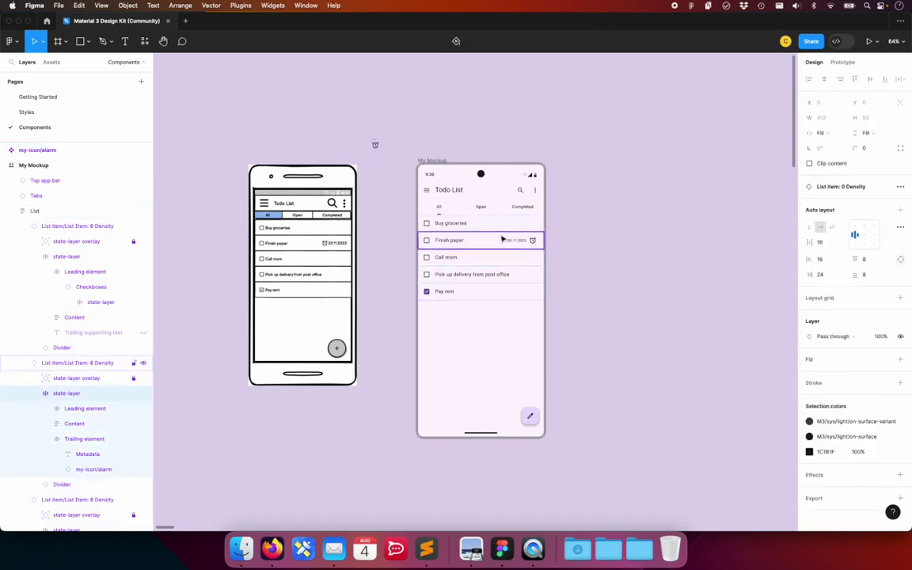
left_click(534, 240)
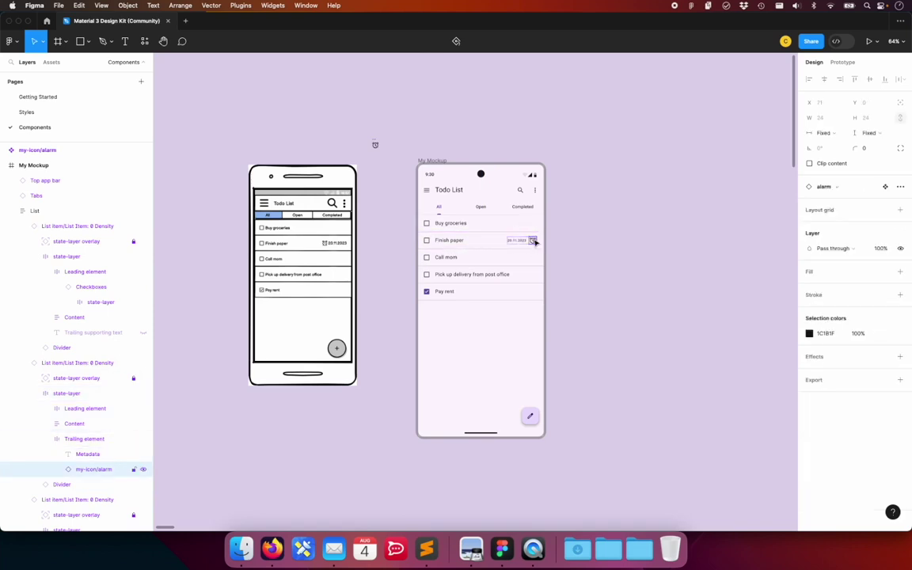
left_click_drag(535, 241, 607, 257)
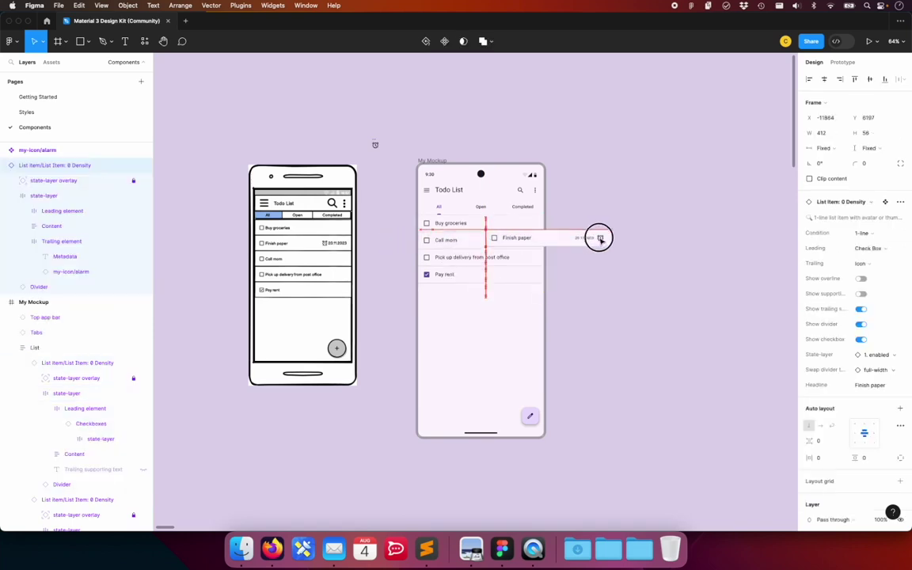
left_click_drag(607, 257, 543, 238)
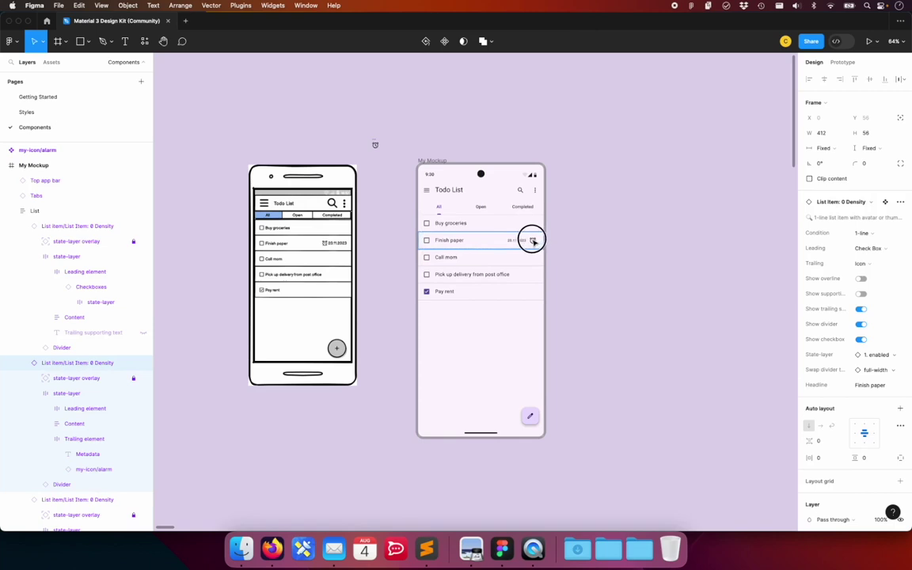
left_click(533, 240)
left_click_drag(535, 245, 526, 243)
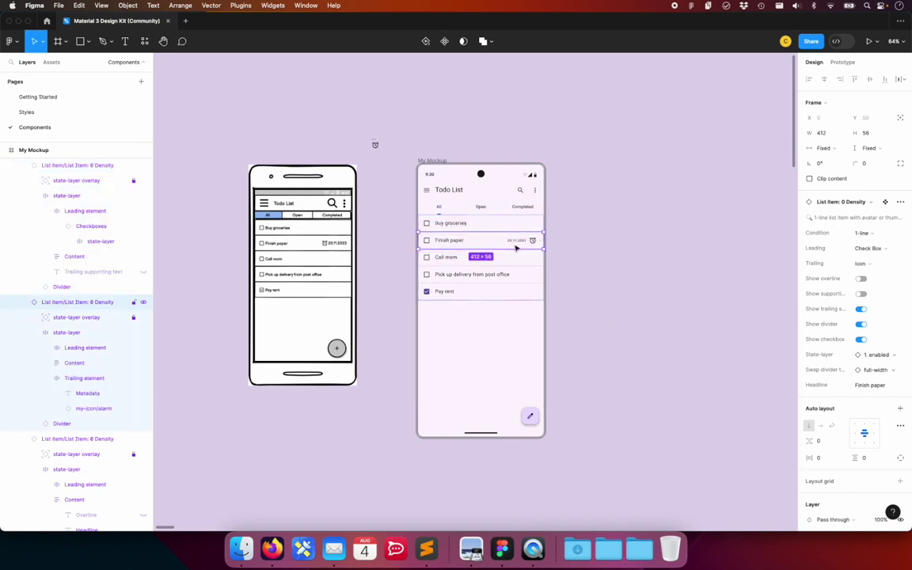
Step: Collapse the list items' layers and bring up actions for the Finish paper item
double_click(533, 241)
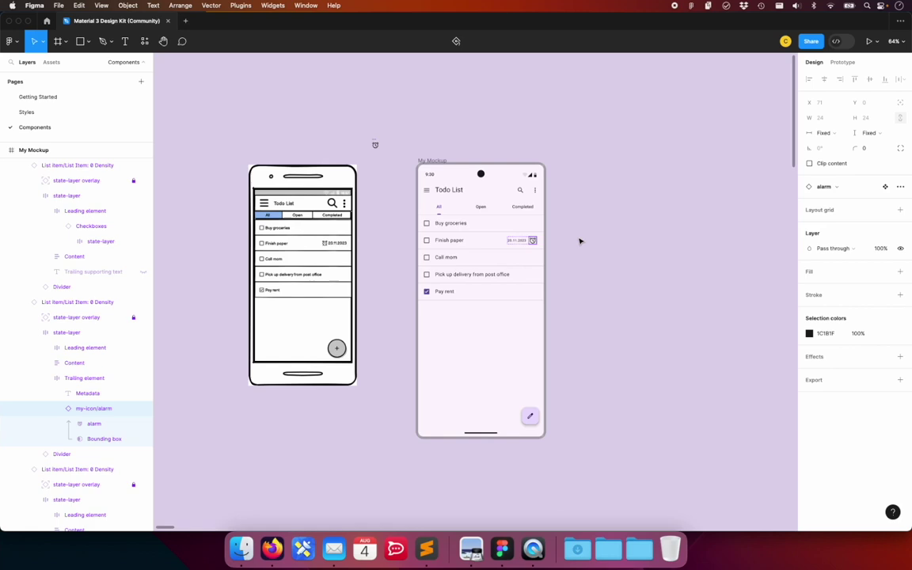
left_click(99, 303)
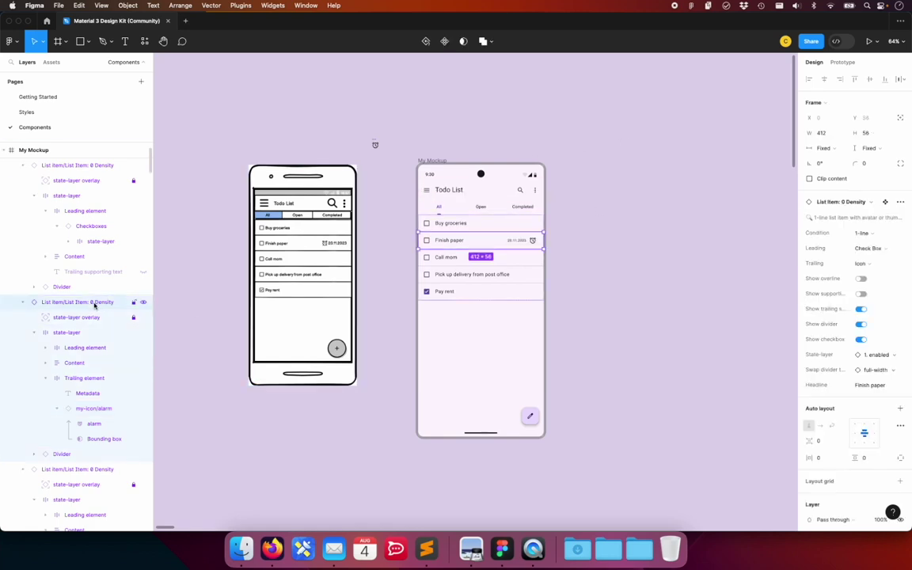
left_click(22, 167)
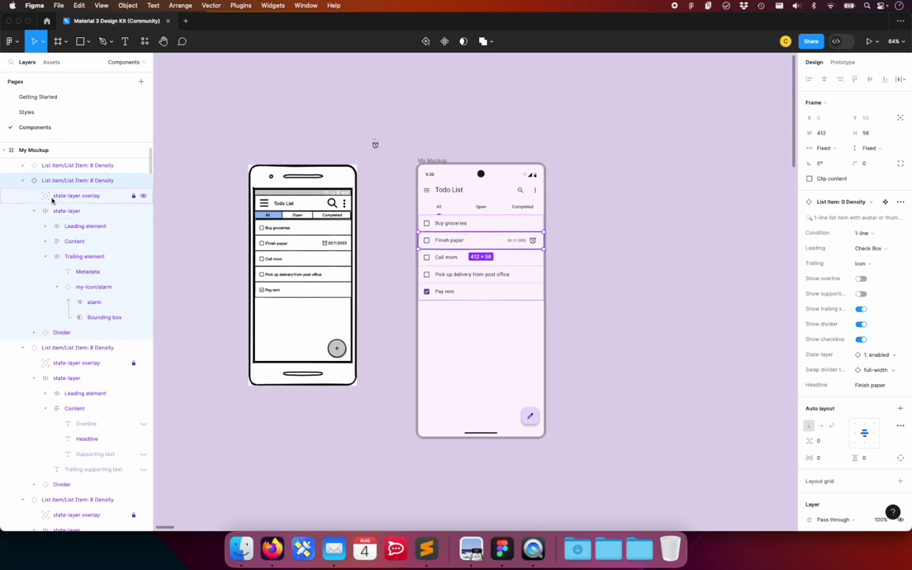
left_click(23, 348)
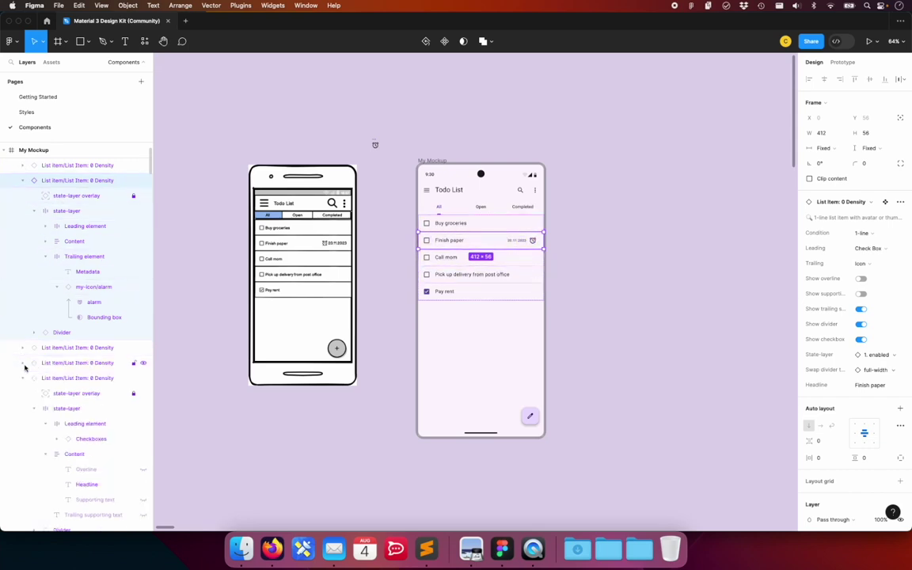
left_click(22, 363)
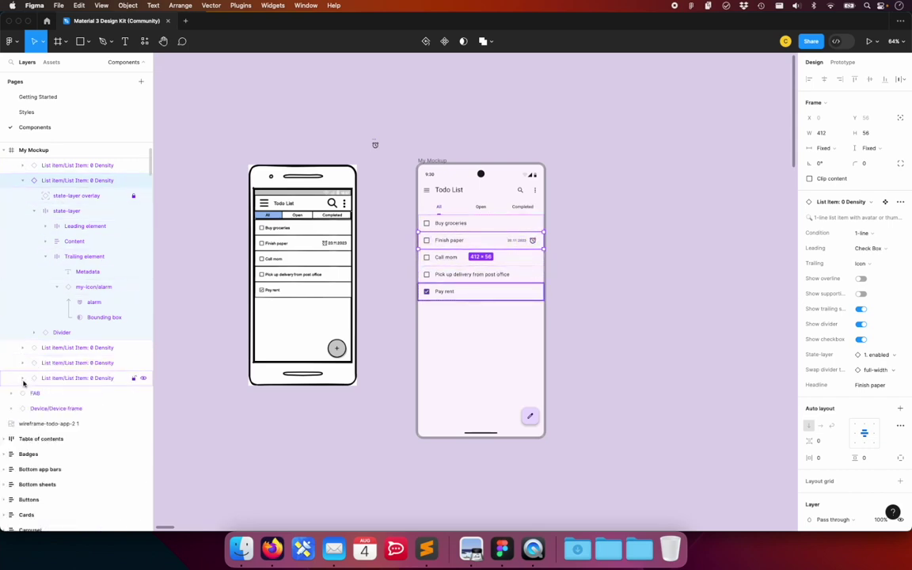
right_click(99, 181)
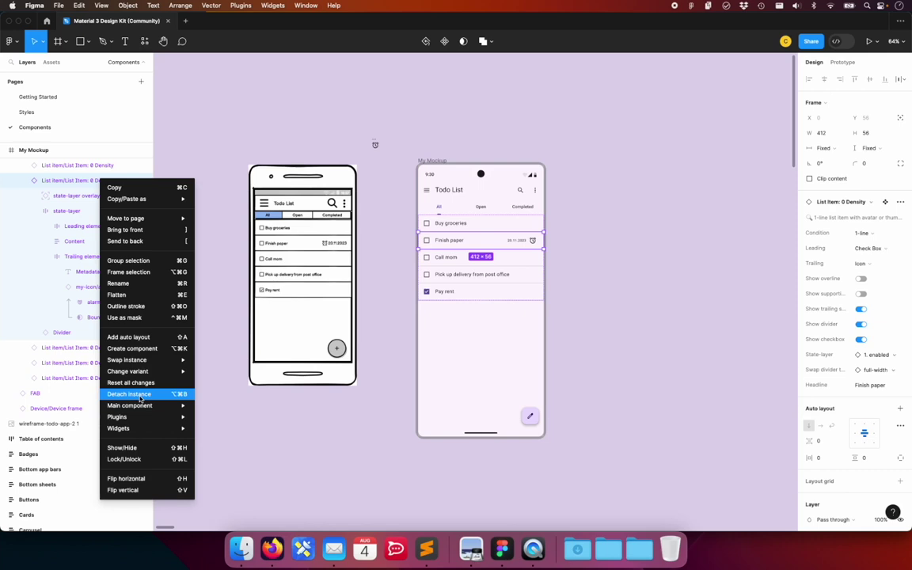
Step: Detach the Finish paper list item and select its my-icon/alarm layer
left_click(129, 394)
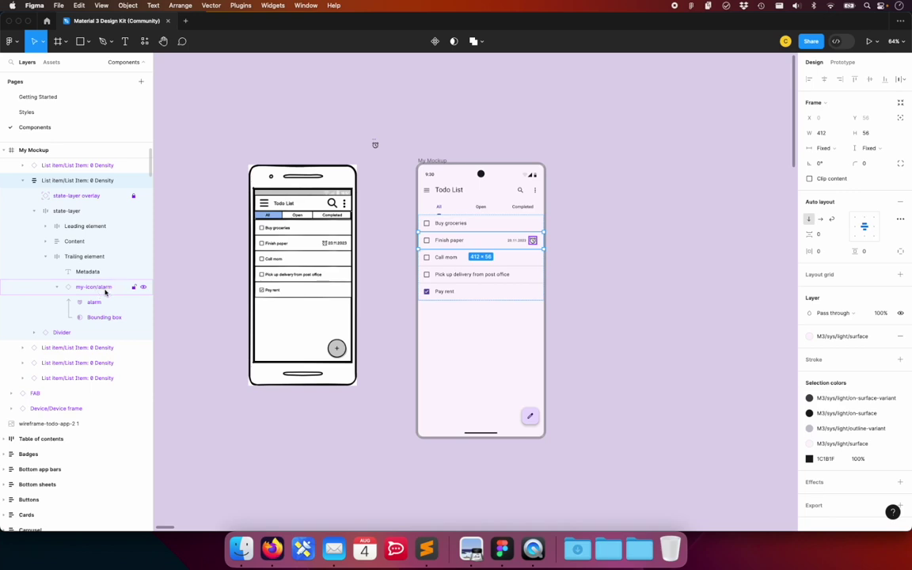
left_click(88, 288)
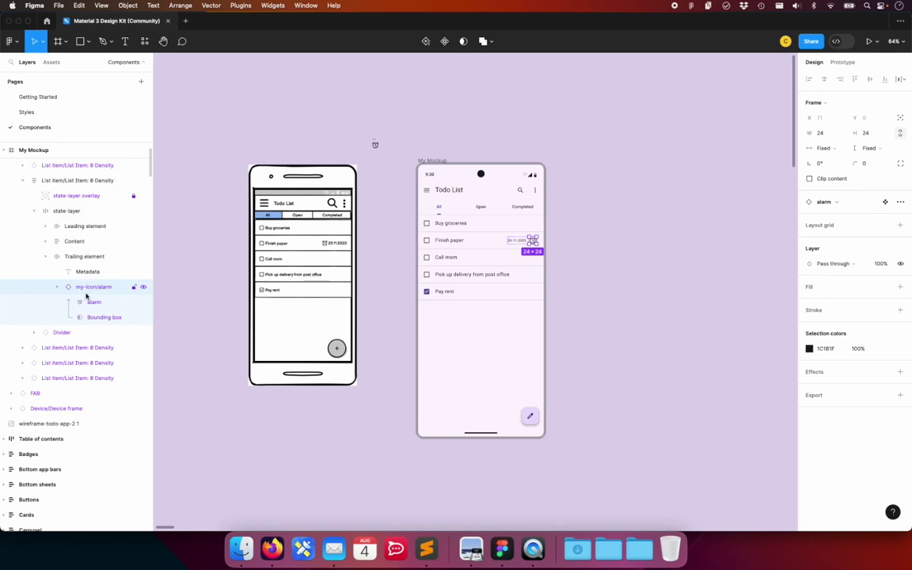
Step: Move the alarm icon layer above Metadata so it sits before the date
left_click(98, 289)
left_click_drag(98, 289, 98, 266)
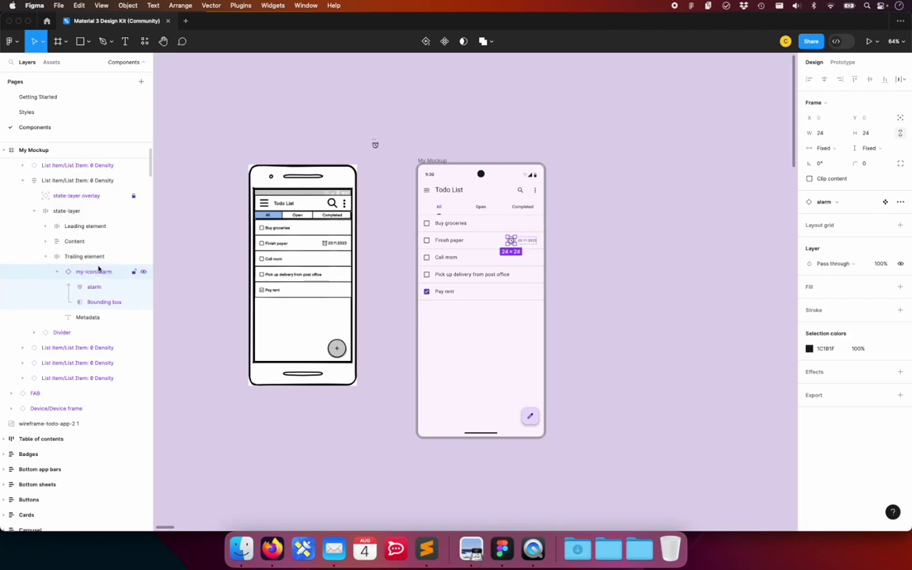
left_click(553, 240)
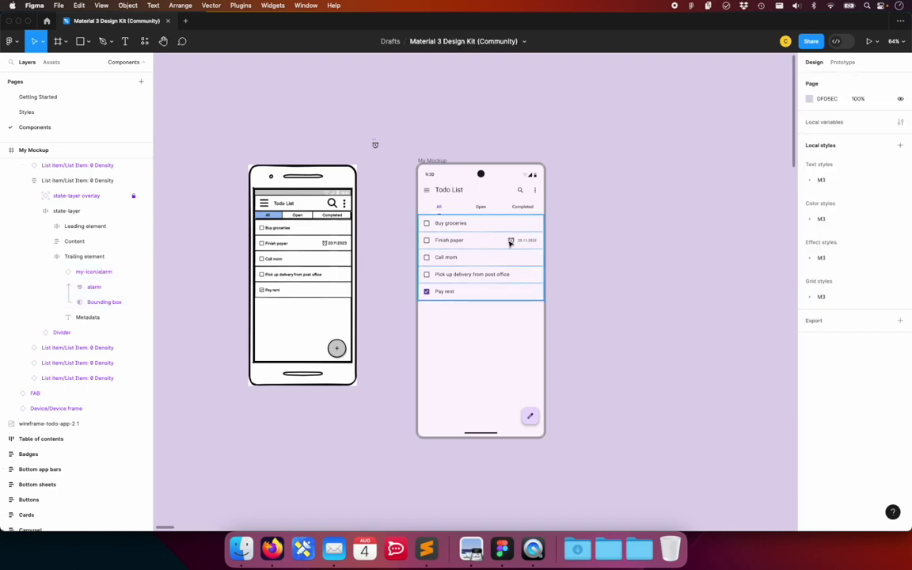
Step: Resize the alarm icon from 24×24 to 16×16
left_click(89, 272)
left_click(824, 133)
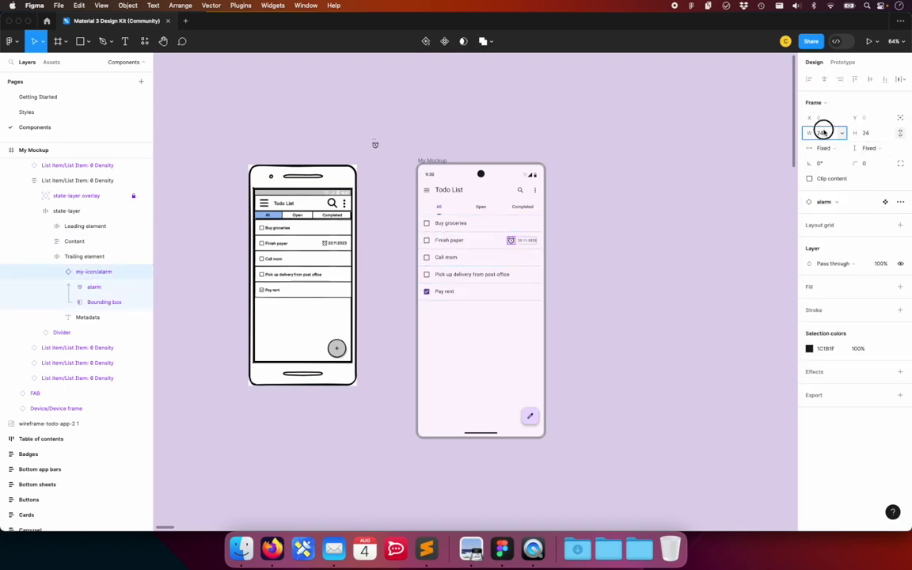
type("16")
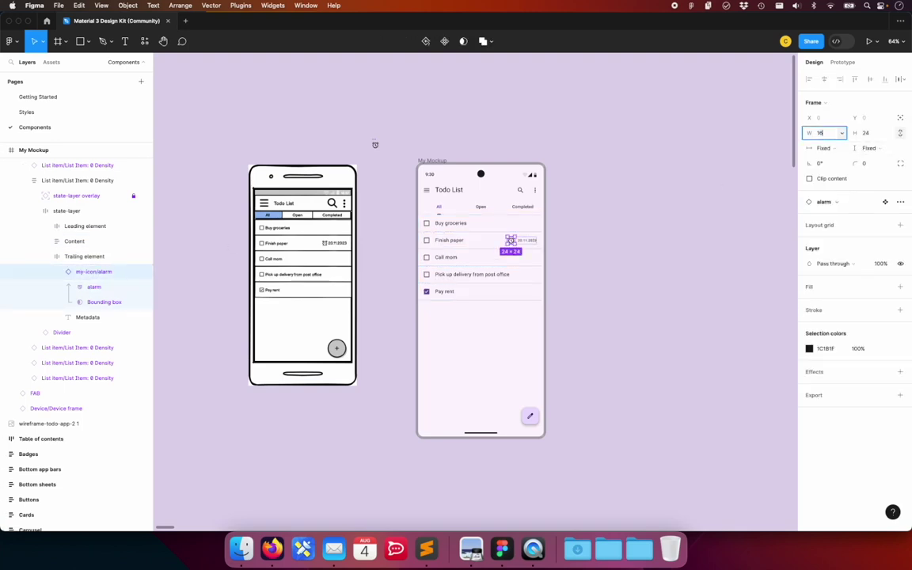
key("Tab")
type("1")
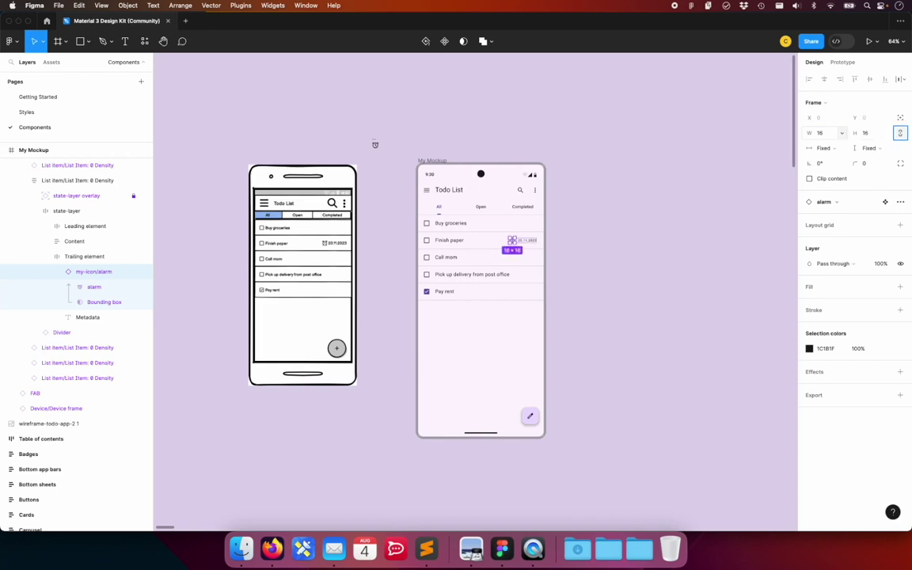
left_click(693, 190)
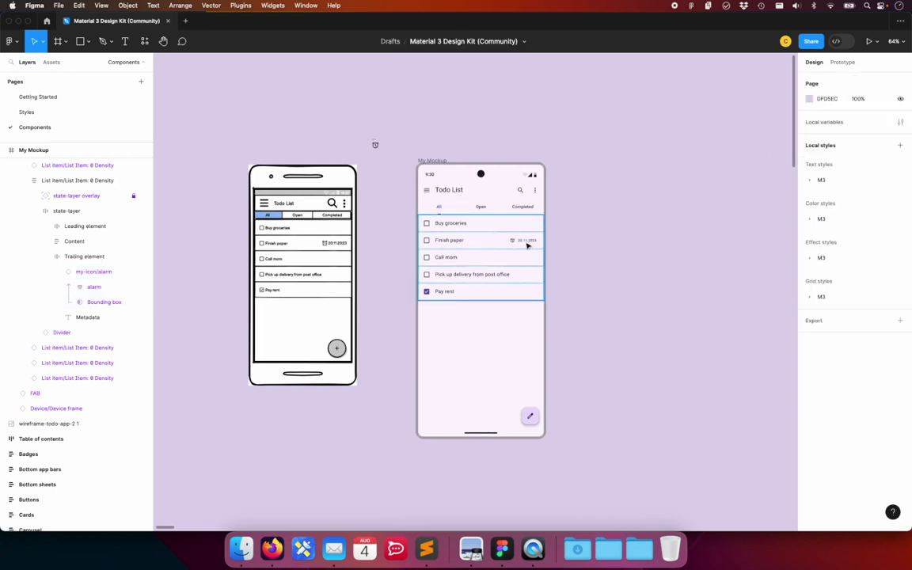
scroll(516, 245, "up", 3)
scroll(516, 246, "up", 2)
scroll(516, 248, "left", 2)
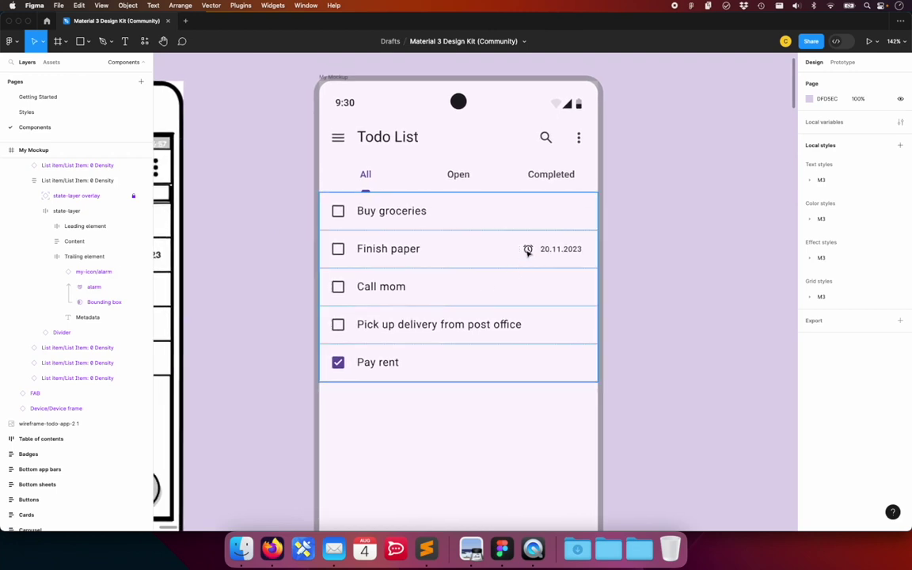
Step: Set the Trailing element's auto-layout gap to 4, after briefly trying 32
left_click(528, 250)
left_click(528, 250)
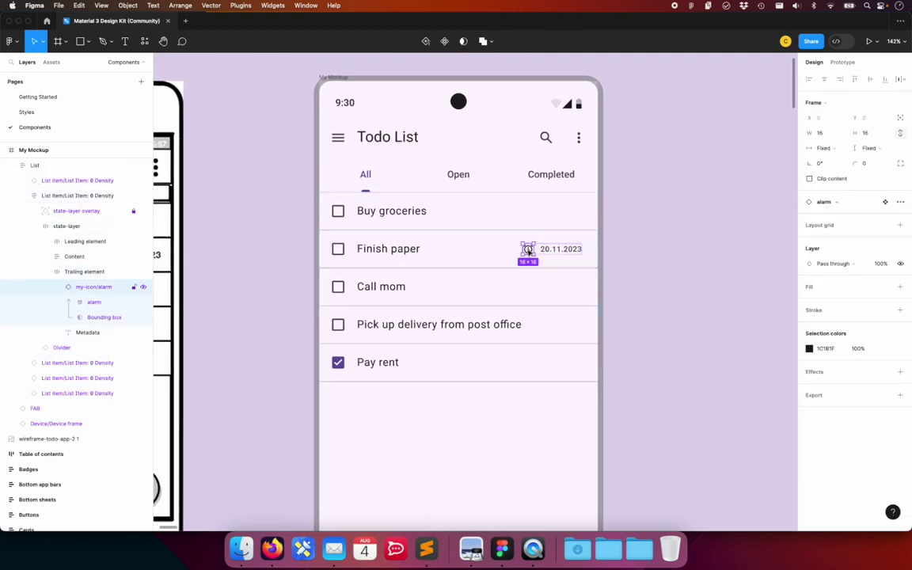
key("Escape")
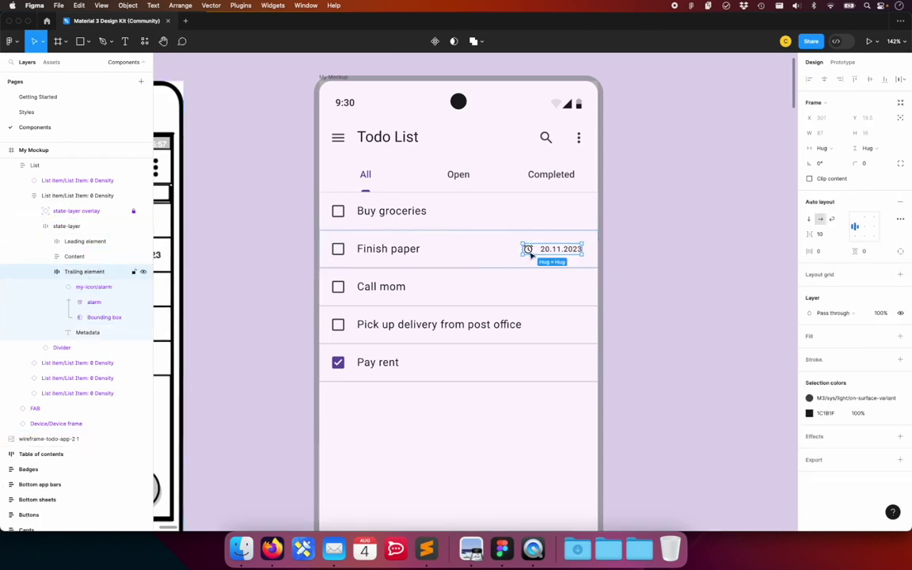
mouse_move(820, 234)
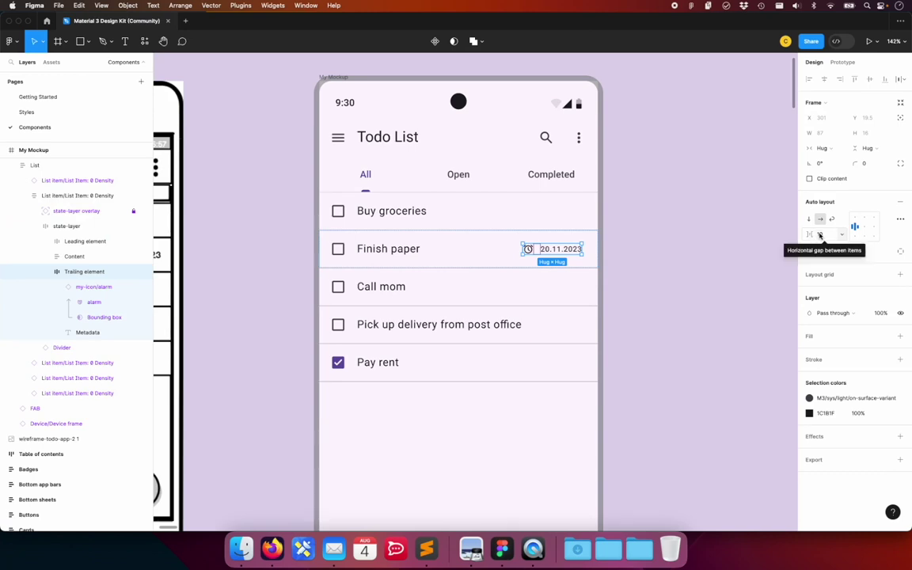
left_click(821, 235)
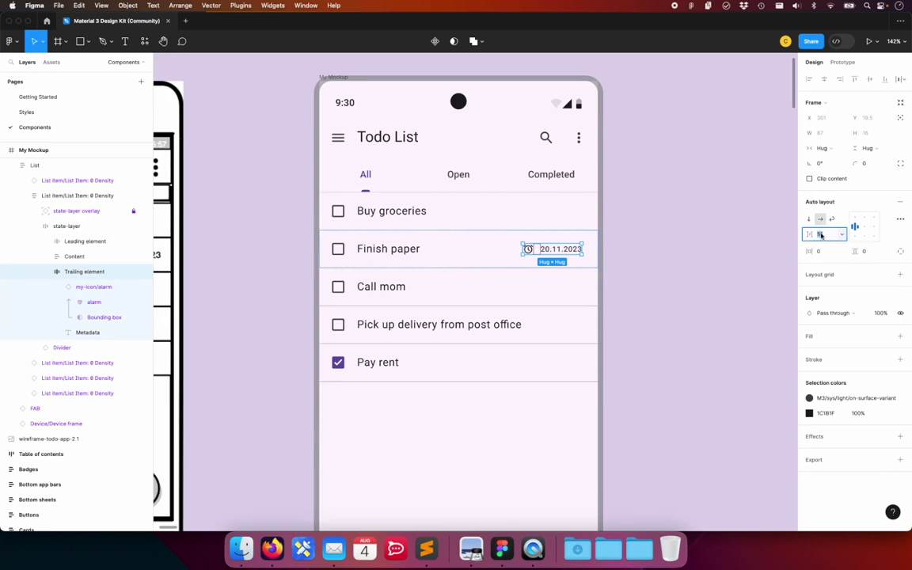
type("32")
left_click(767, 192)
left_click(542, 249)
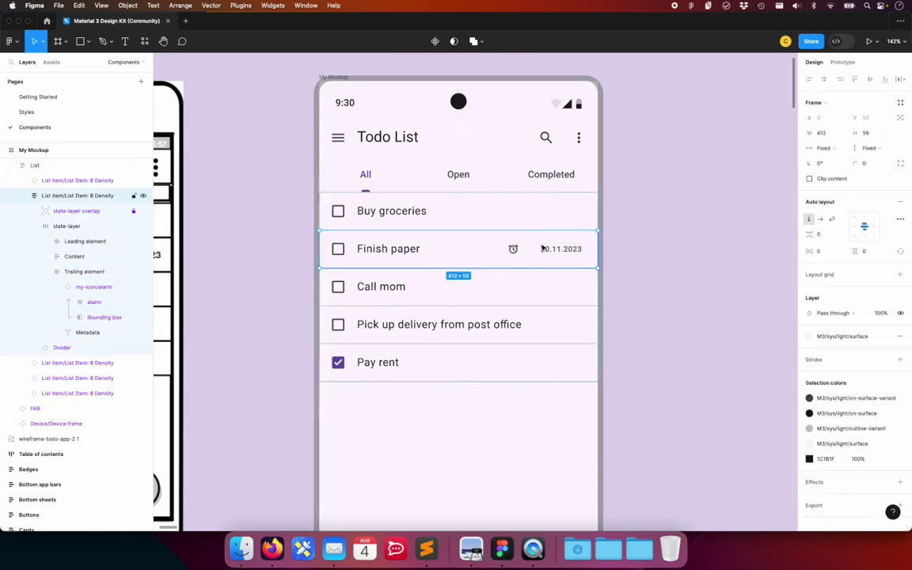
double_click(542, 249)
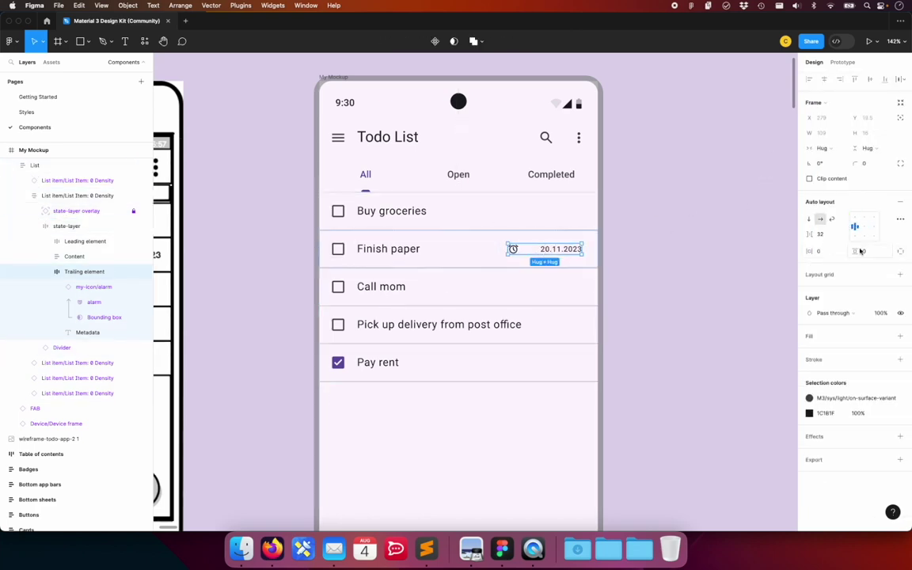
left_click(821, 234)
type("4")
key("Return")
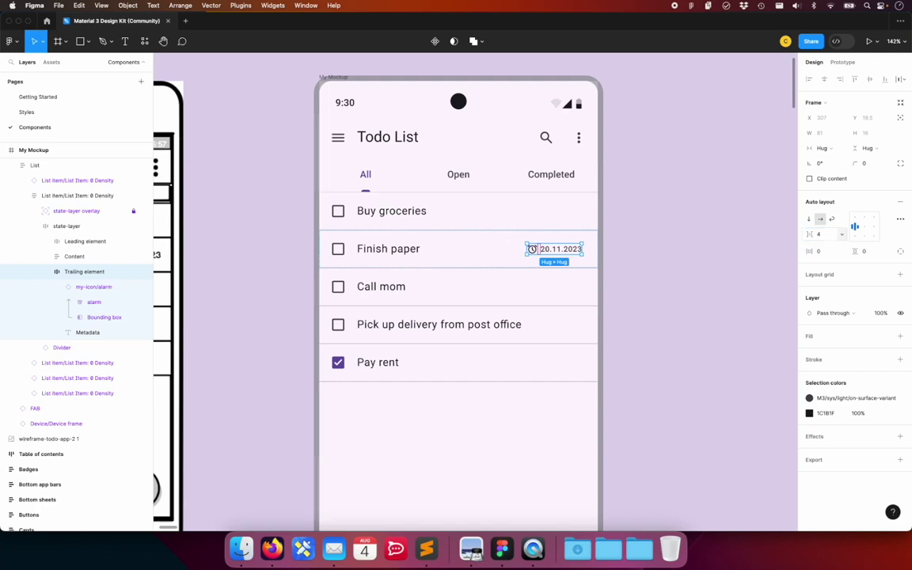
left_click(735, 239)
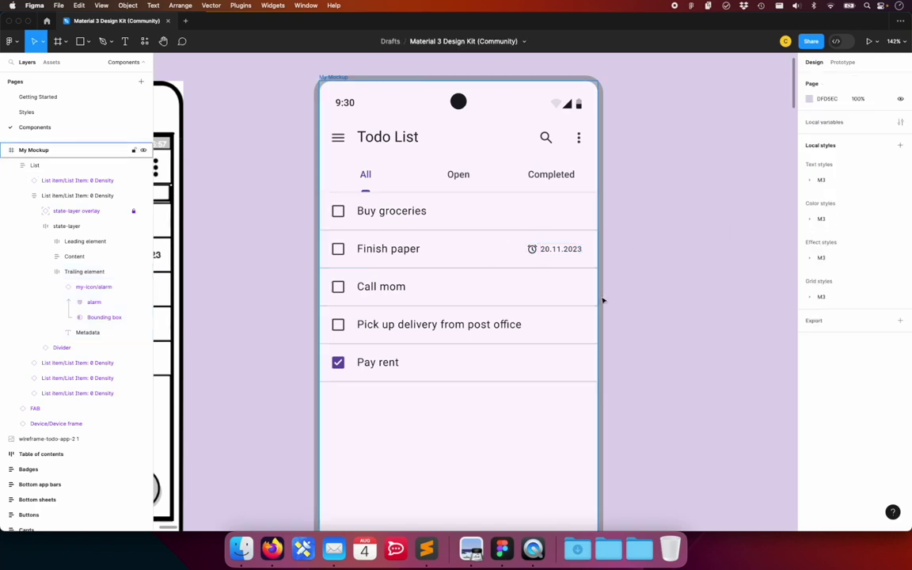
left_click(547, 251)
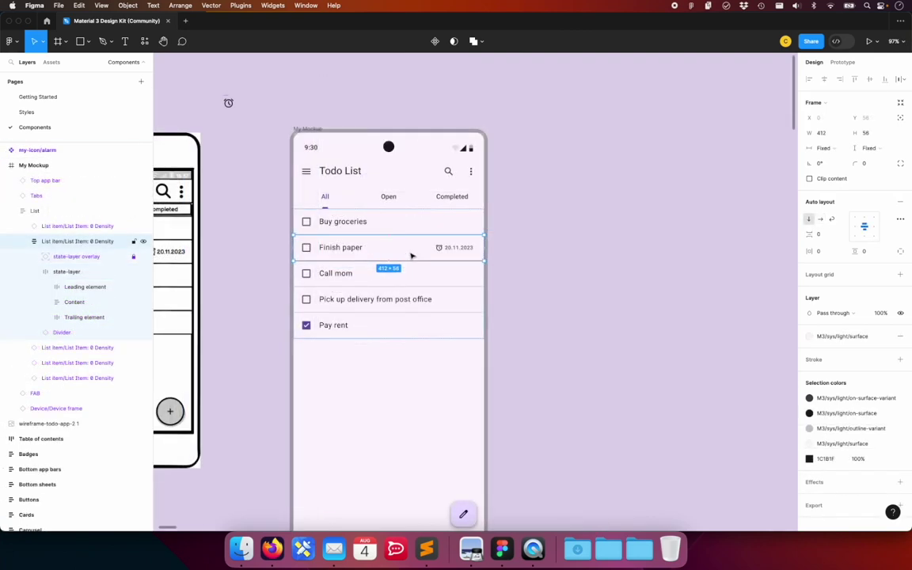
Step: Create a component from the Finish paper list item with its alarm-before-date layout
right_click(77, 245)
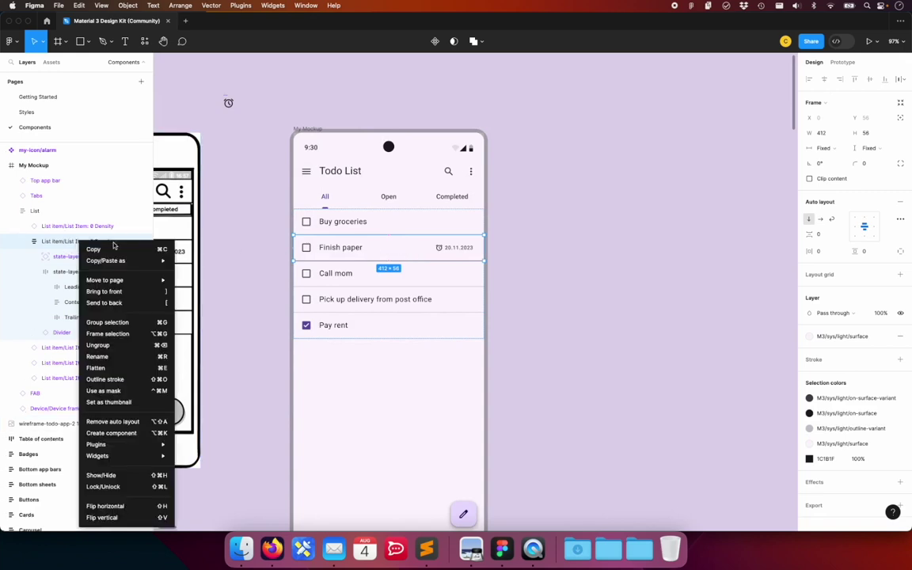
left_click(119, 434)
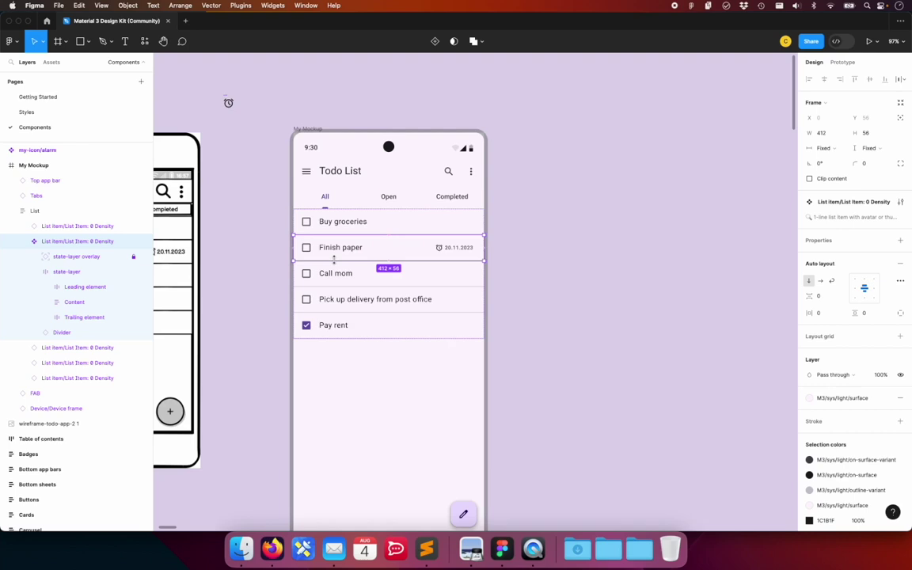
mouse_move(77, 226)
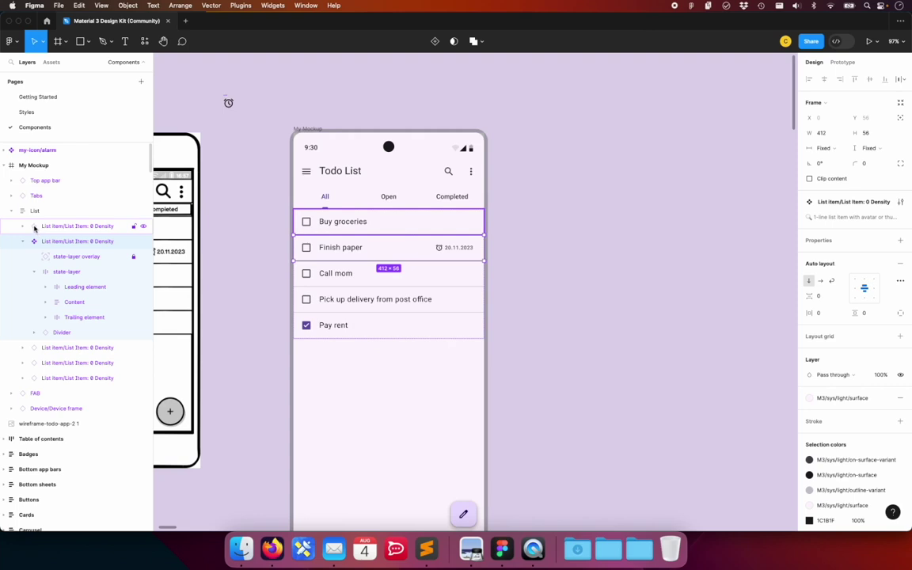
left_click(36, 228)
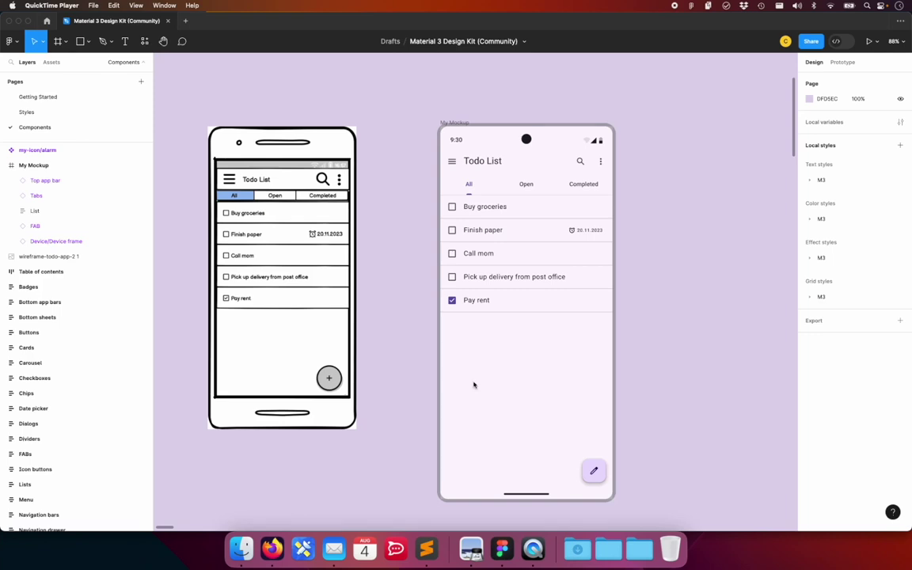
Step: Select the pencil icon instance inside the floating action button
left_click(598, 479)
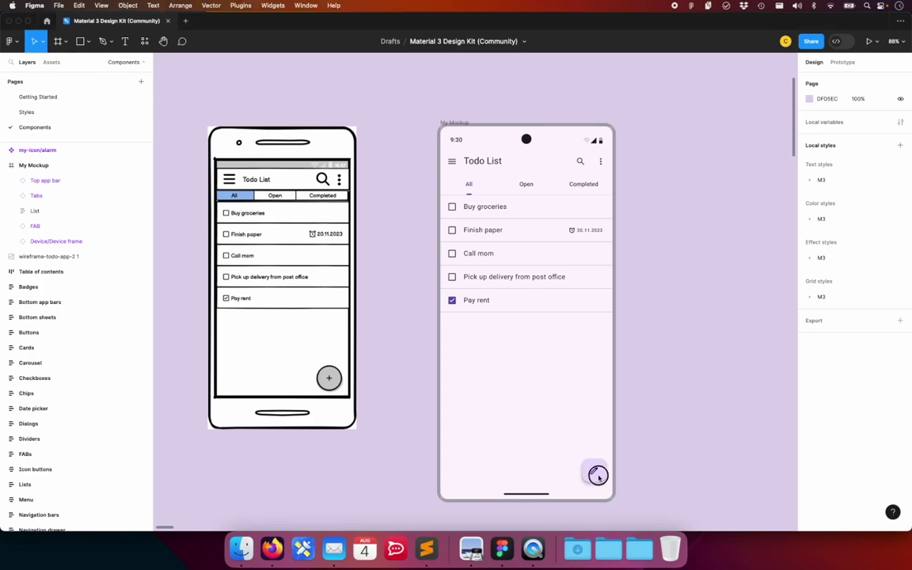
double_click(600, 478)
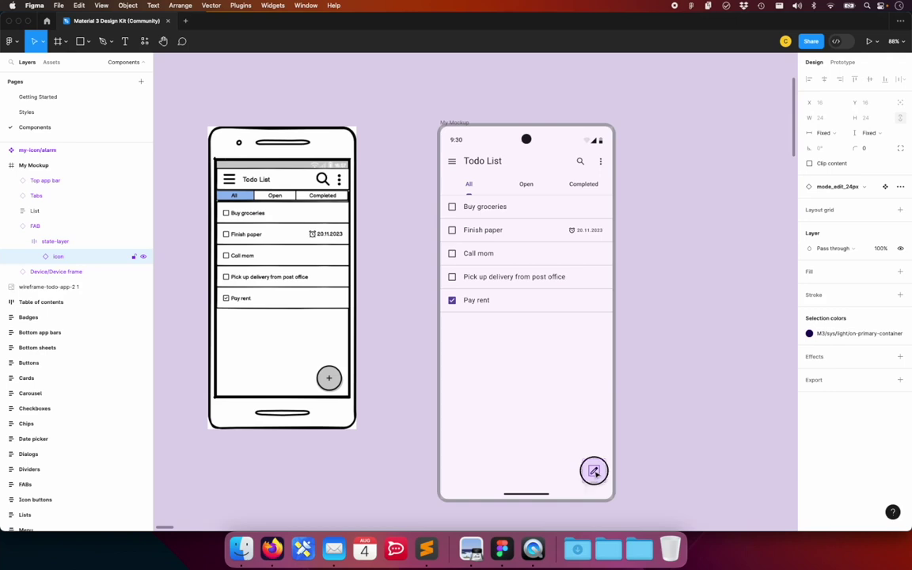
double_click(595, 474)
left_click(70, 257)
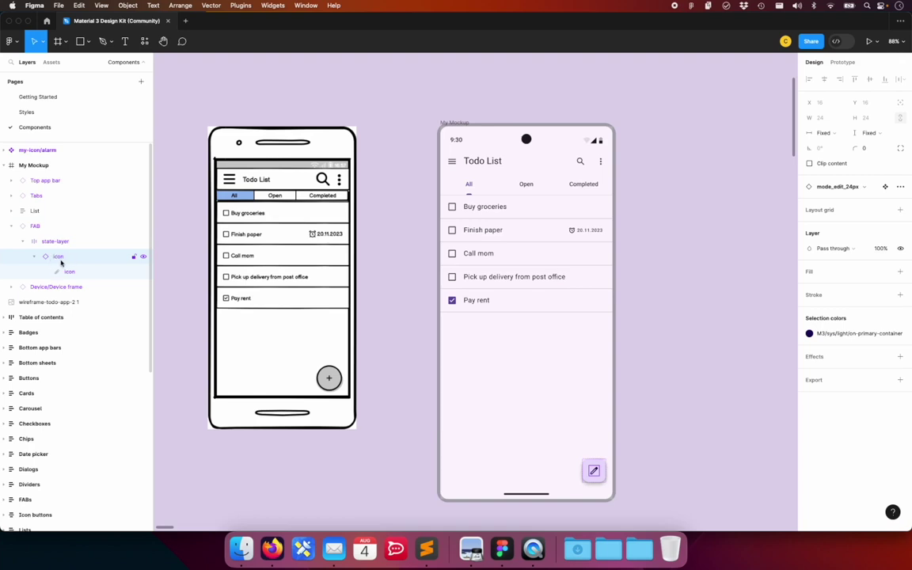
Step: Swap the pencil icon for add_24px from Icons, giving the FAB a plus
left_click(871, 187)
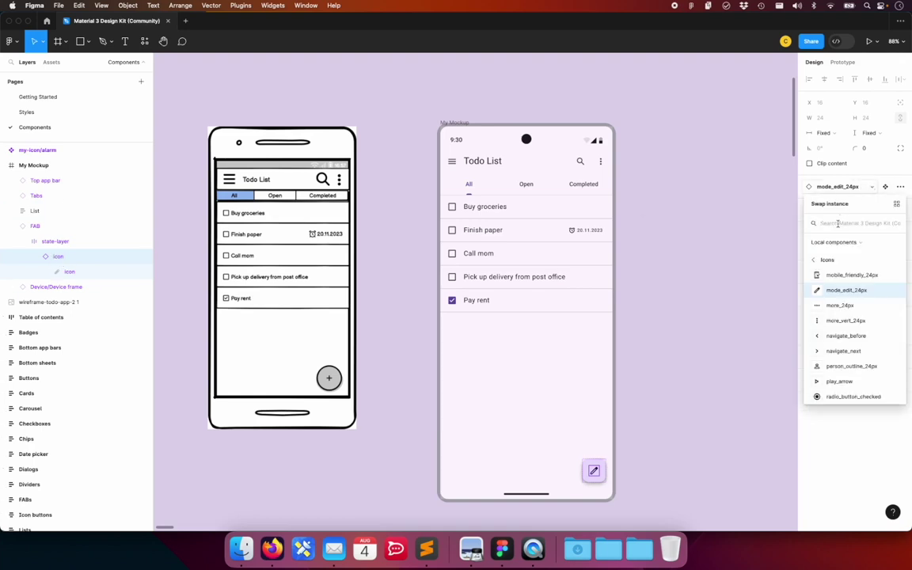
scroll(849, 315, "down", 1)
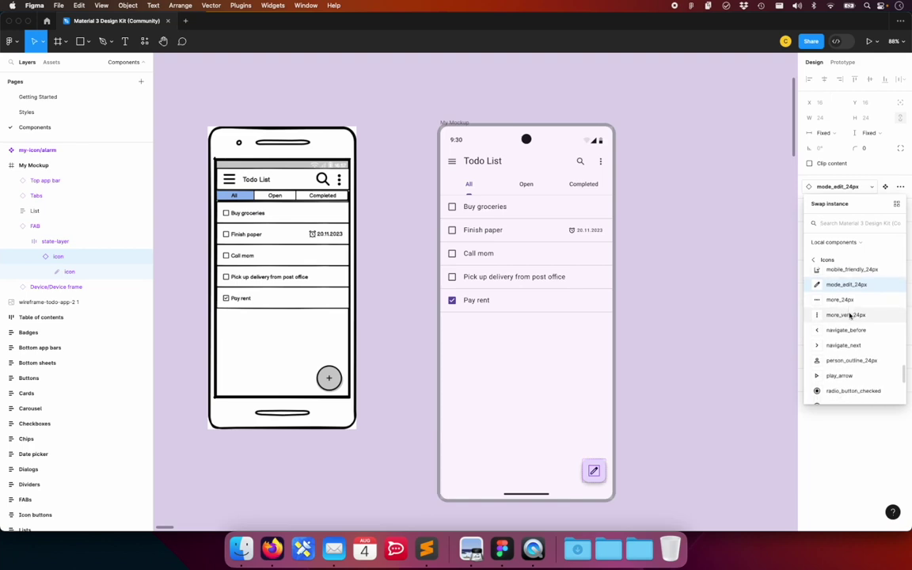
scroll(852, 316, "down", 3)
scroll(854, 332, "up", 10)
scroll(855, 339, "up", 3)
scroll(856, 331, "up", 2)
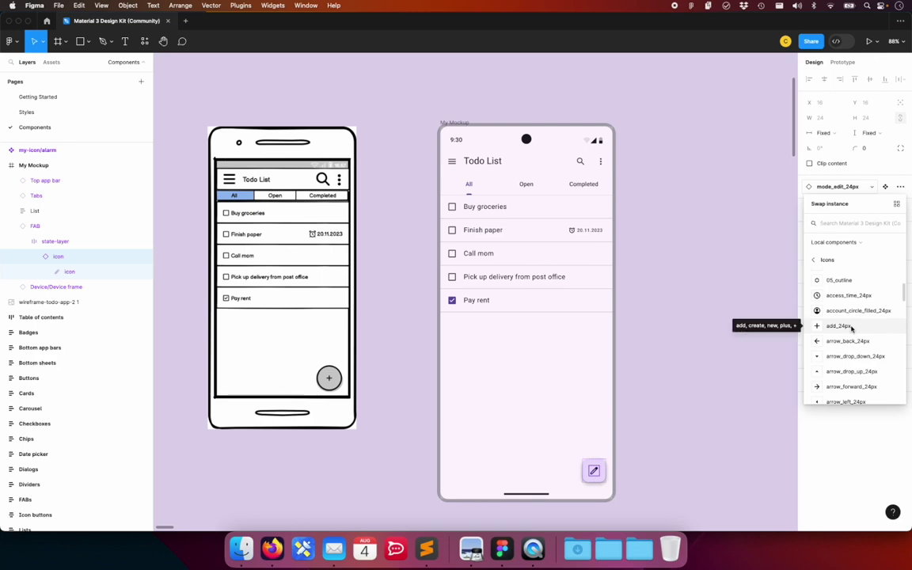
left_click(840, 325)
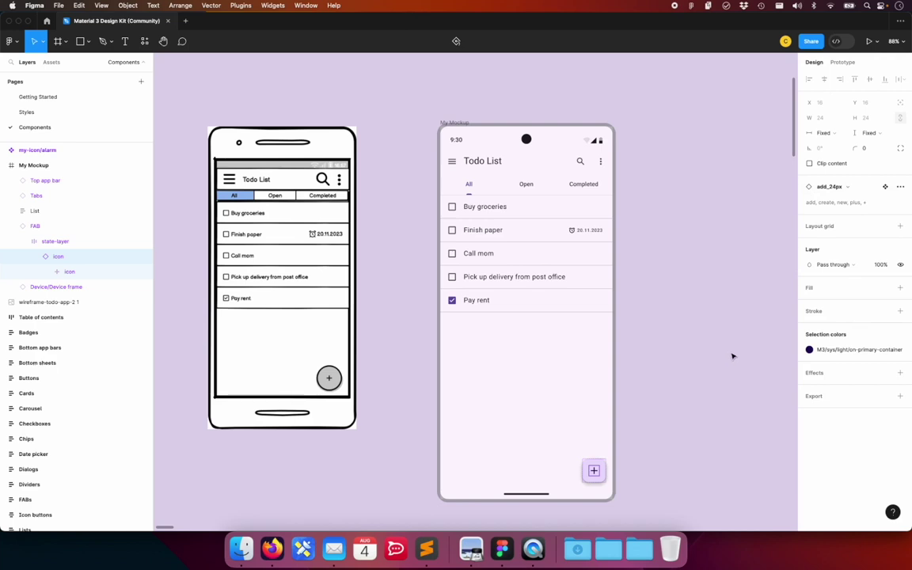
left_click(680, 372)
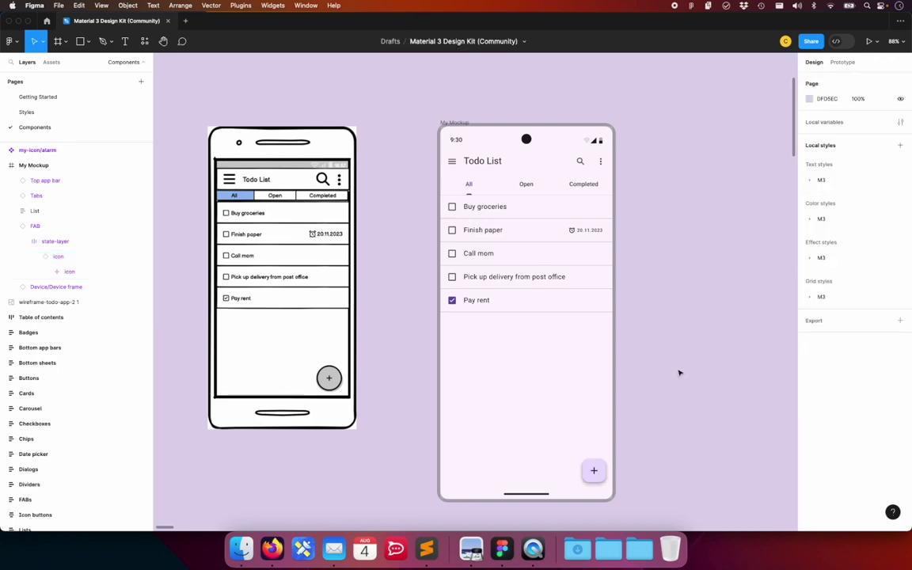